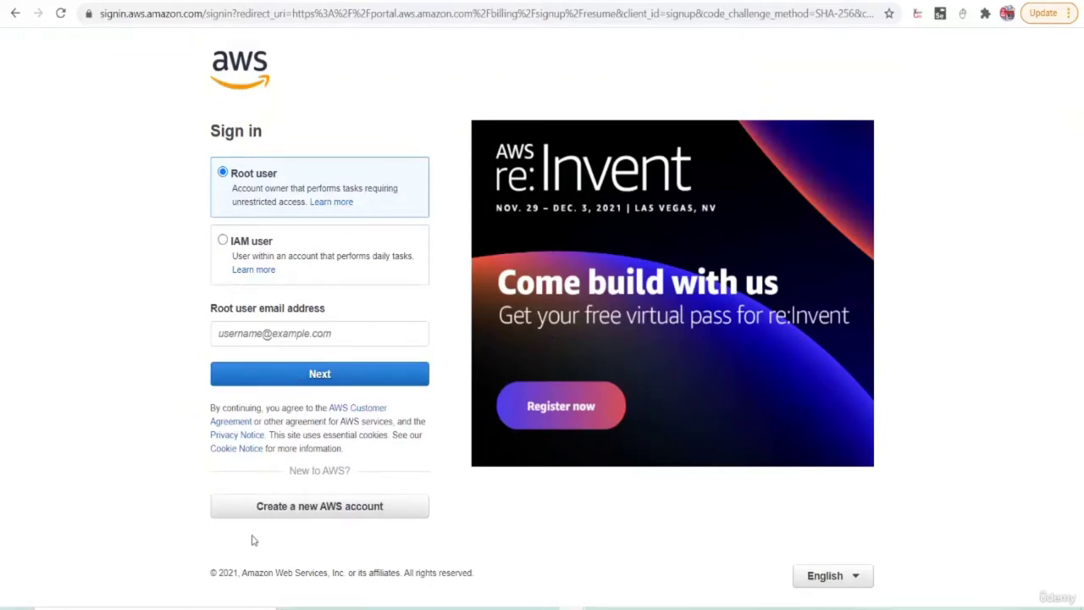
# Start a new AWS account and fill in the e-mail, password and AWS account name.
pyautogui.click(332, 518)
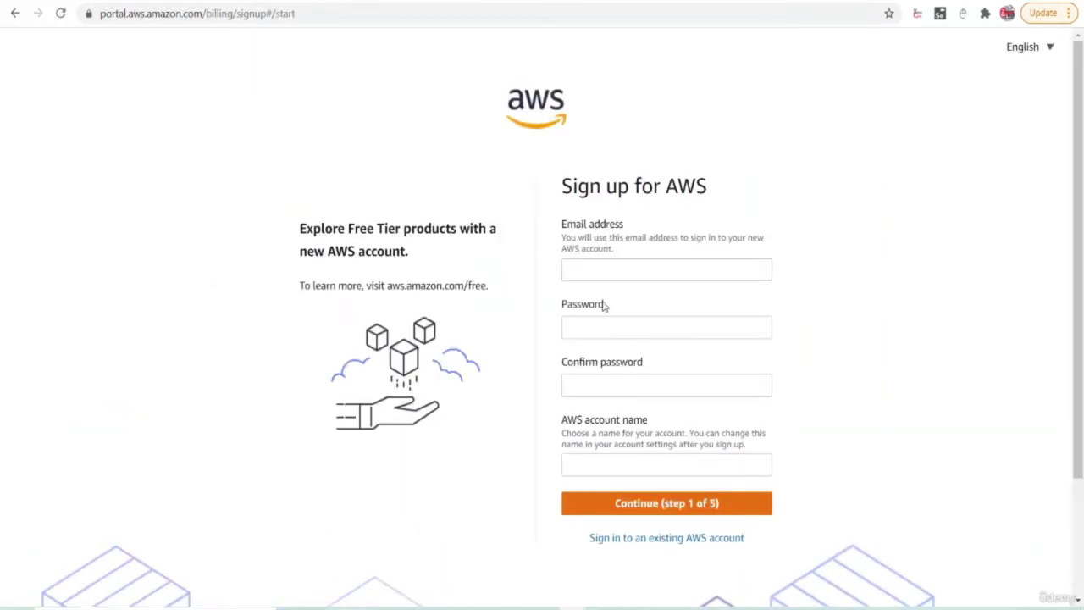
pyautogui.click(605, 276)
pyautogui.click(606, 301)
pyautogui.click(649, 269)
pyautogui.press('BackSpace')
pyautogui.press('BackSpace')
pyautogui.press('BackSpace')
pyautogui.press('BackSpace')
pyautogui.press('BackSpace')
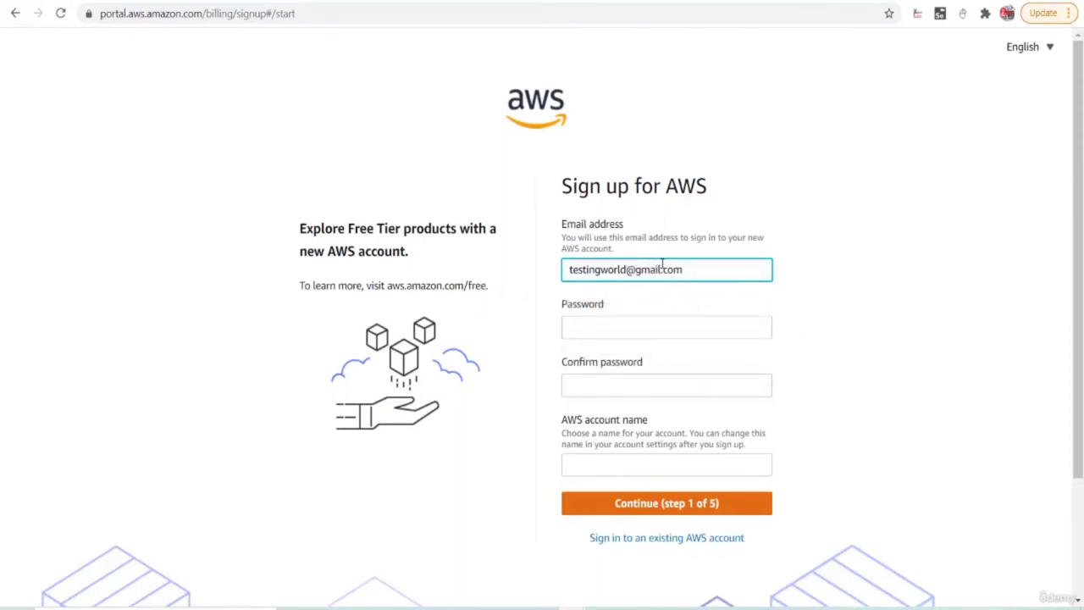
pyautogui.write('noida')
pyautogui.press('Tab')
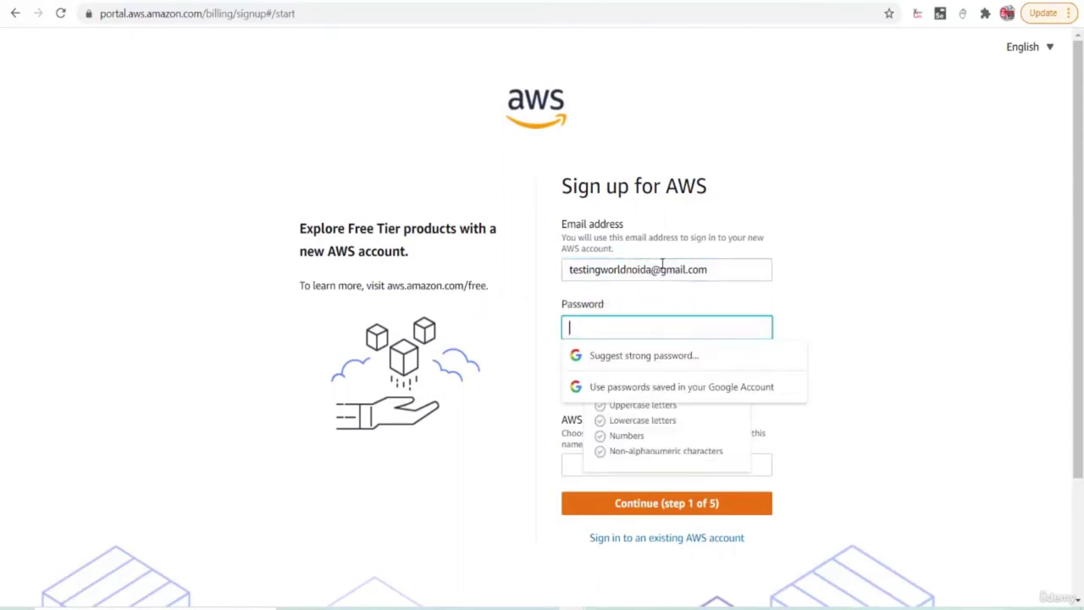
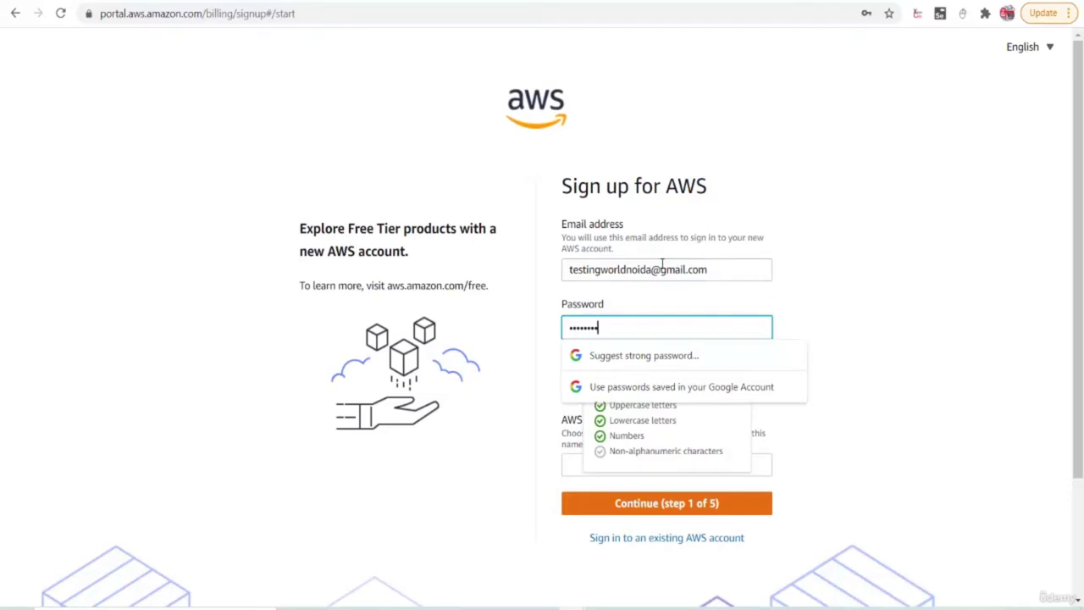
pyautogui.press('Tab')
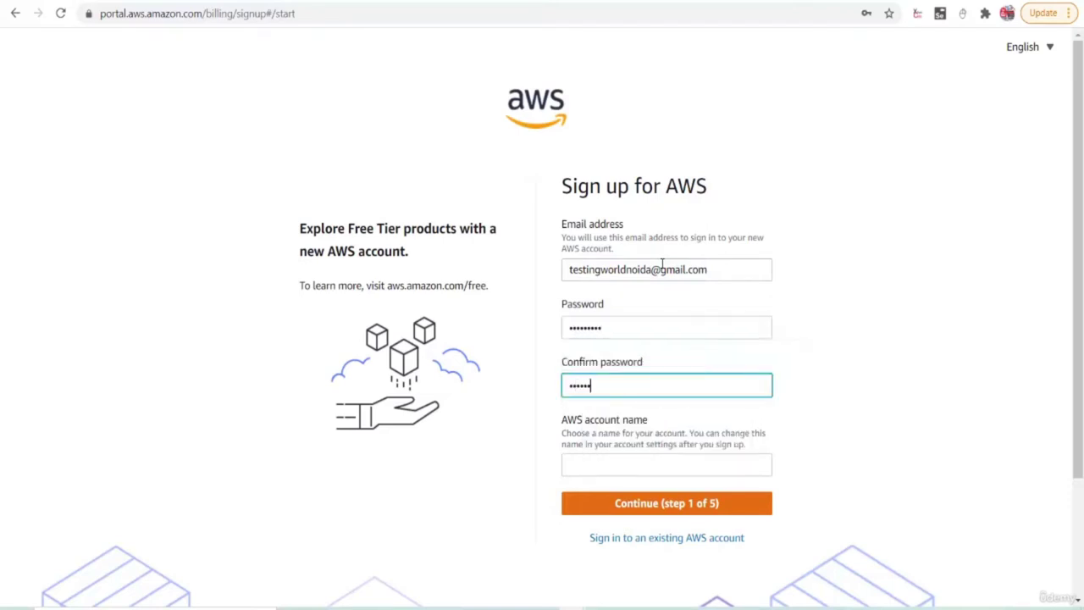
pyautogui.press('Tab')
pyautogui.write('testingwo')
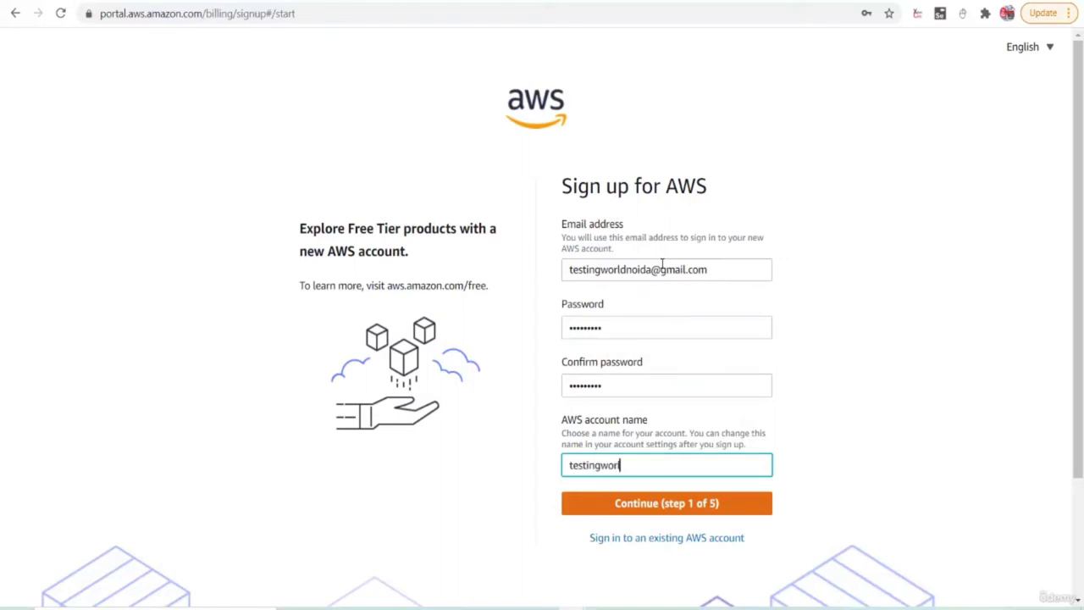
pyautogui.write('rldnodia')
pyautogui.press('BackSpace')
# Replace the already-used e-mail, enter the security-check characters, and continue to the next step.
pyautogui.click(661, 508)
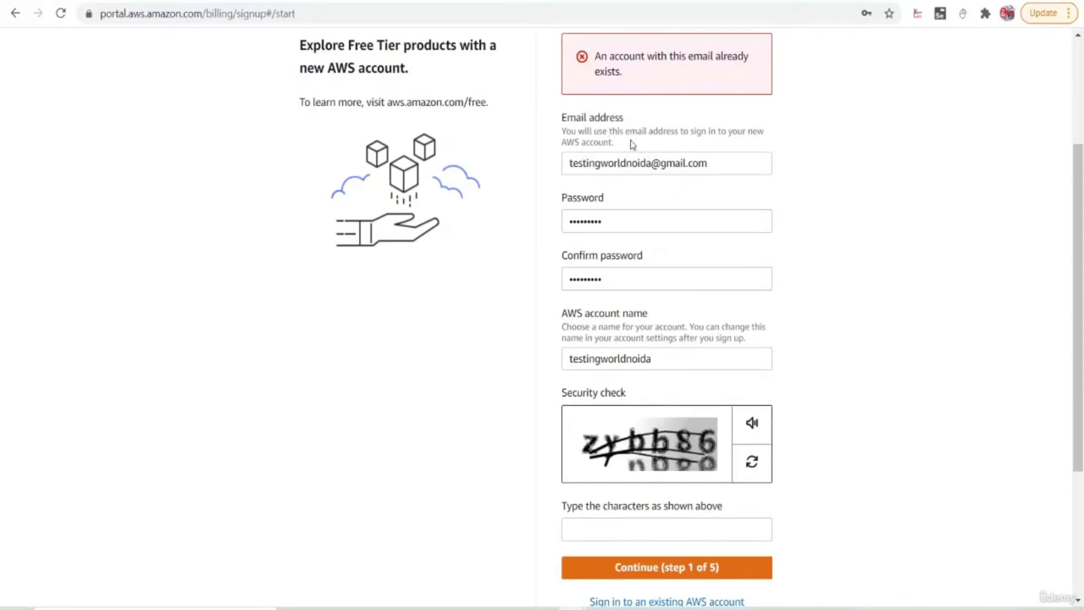
pyautogui.moveTo(600, 54); pyautogui.dragTo(668, 81)
pyautogui.click(652, 162)
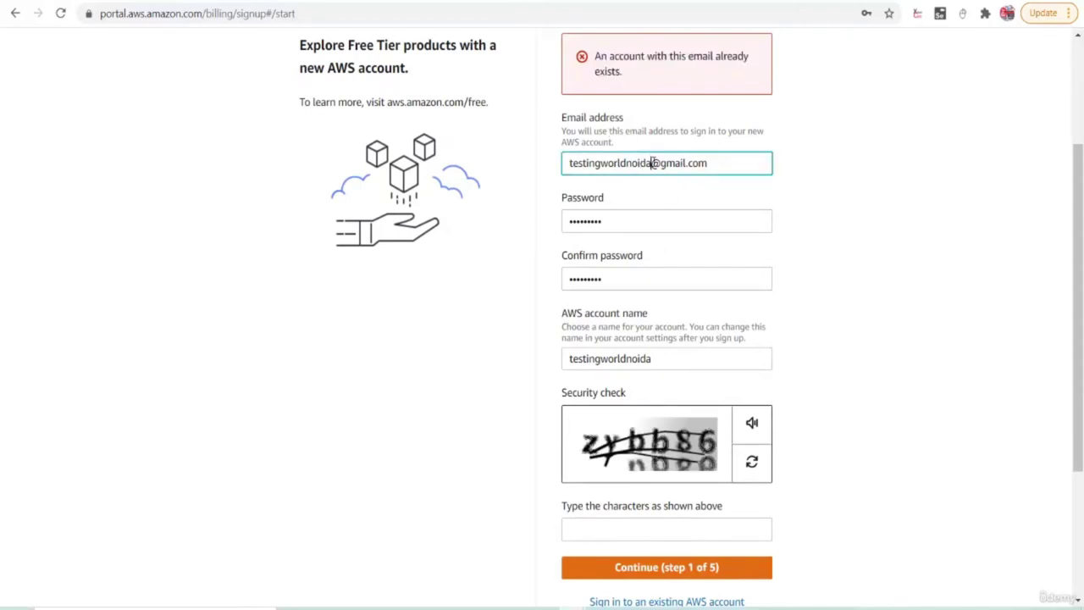
pyautogui.press('BackSpace')
pyautogui.press('BackSpace')
pyautogui.press('BackSpace')
pyautogui.press('BackSpace')
pyautogui.press('BackSpace')
pyautogui.write('india2')
pyautogui.click(659, 532)
pyautogui.write('zybb86')
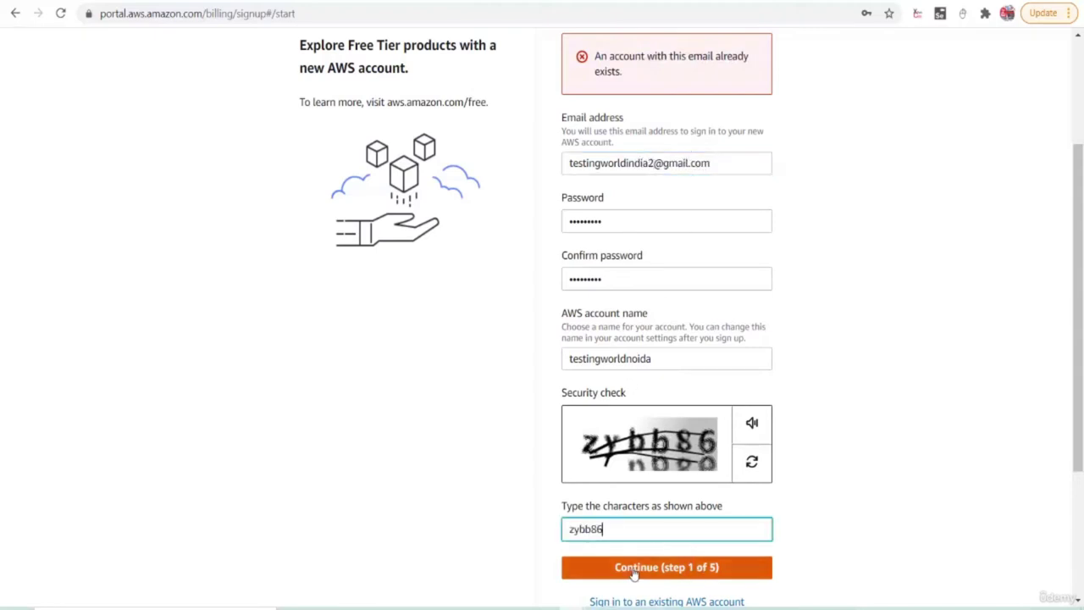
pyautogui.click(631, 568)
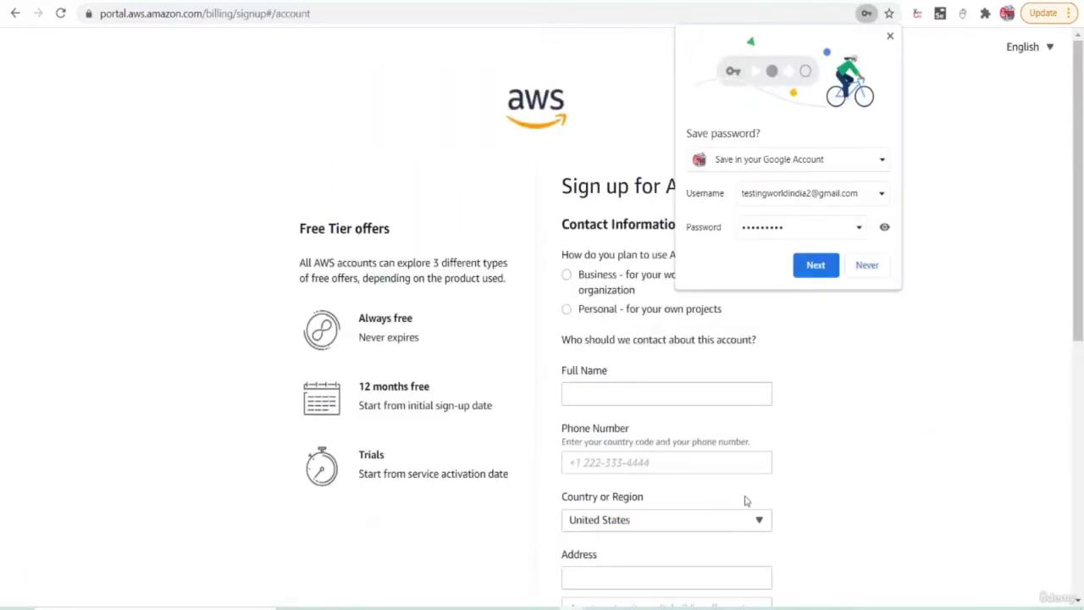
# Decline saving the password, then enter the contact's full name, phone number and India as country.
pyautogui.click(867, 265)
pyautogui.scroll(-2, 1081, 271)
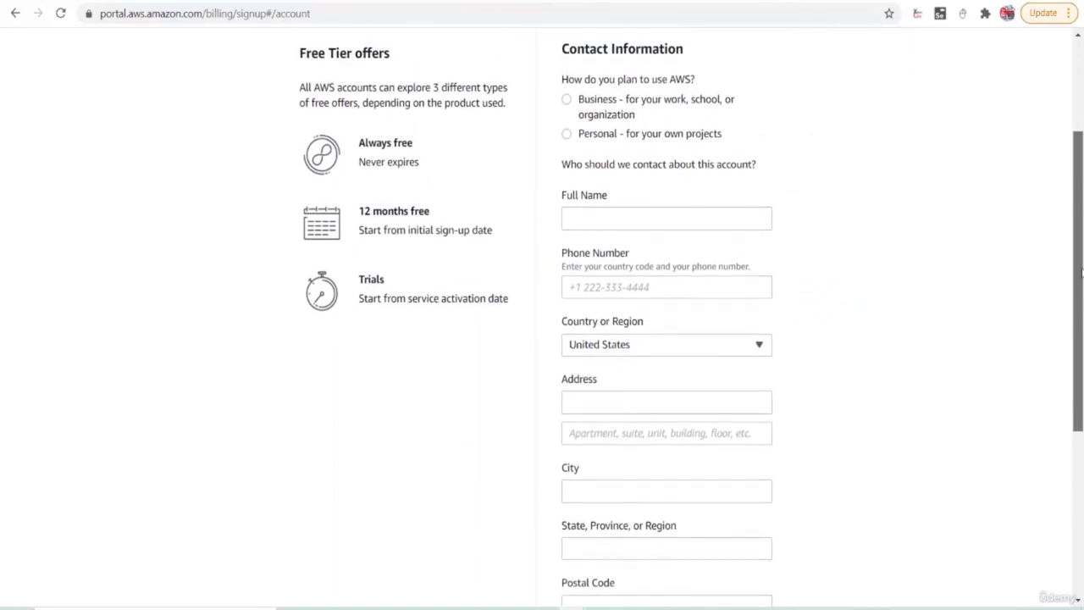
pyautogui.scroll(1, 1081, 272)
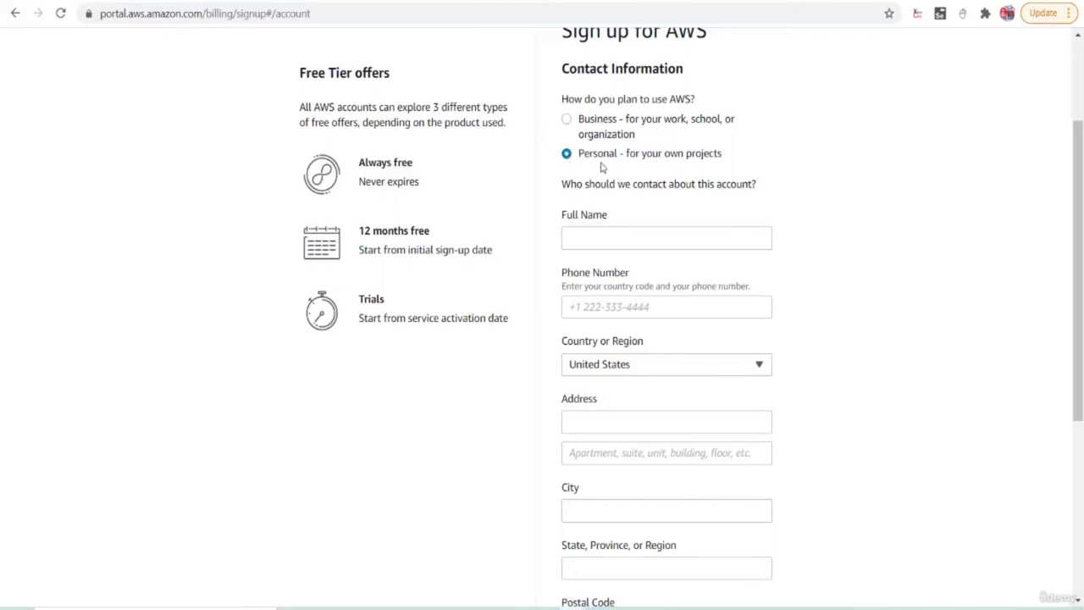
pyautogui.moveTo(1076, 175); pyautogui.dragTo(1077, 208)
pyautogui.click(672, 180)
pyautogui.write('Ge')
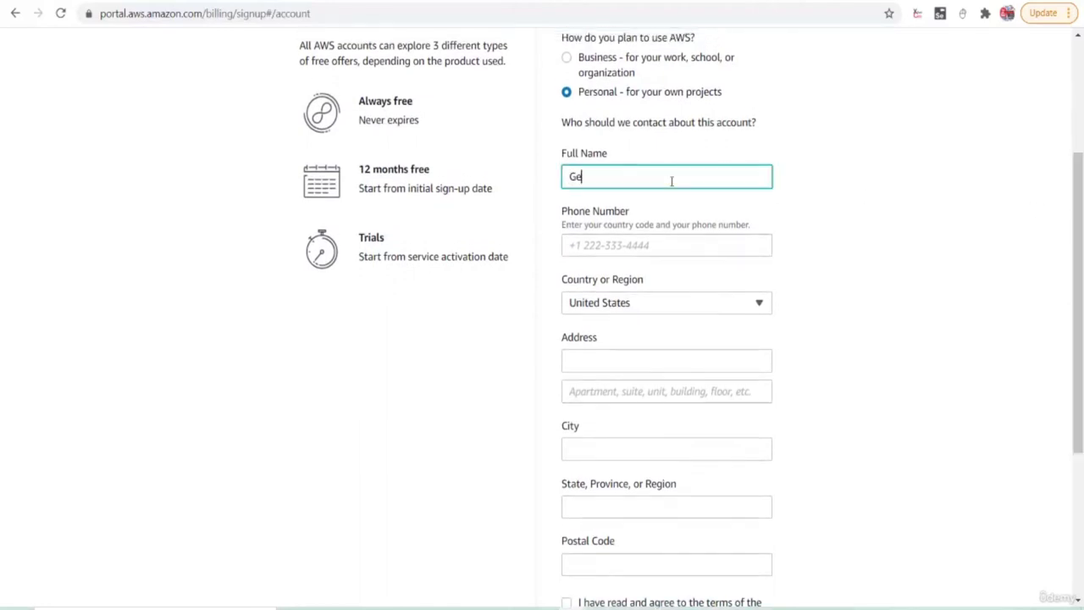
pyautogui.write('sting World')
pyautogui.press('Tab')
pyautogui.press('Tab')
pyautogui.write('India')
pyautogui.press('Tab')
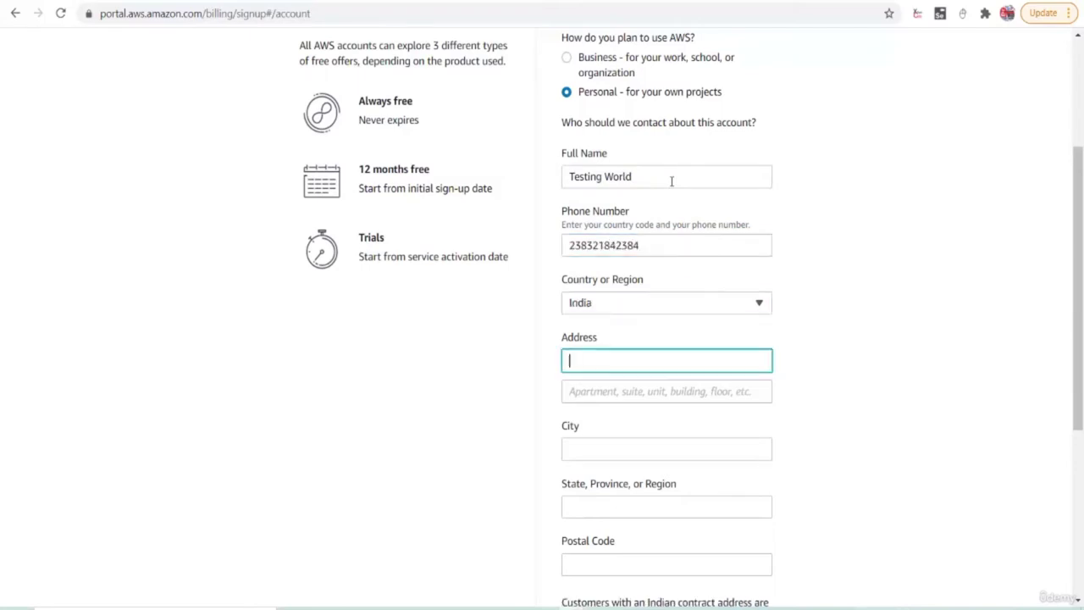
# Enter the address, city, state and postal code, accept the Customer Agreement, and submit.
pyautogui.write('Address1')
pyautogui.press('Tab')
pyautogui.press('Tab')
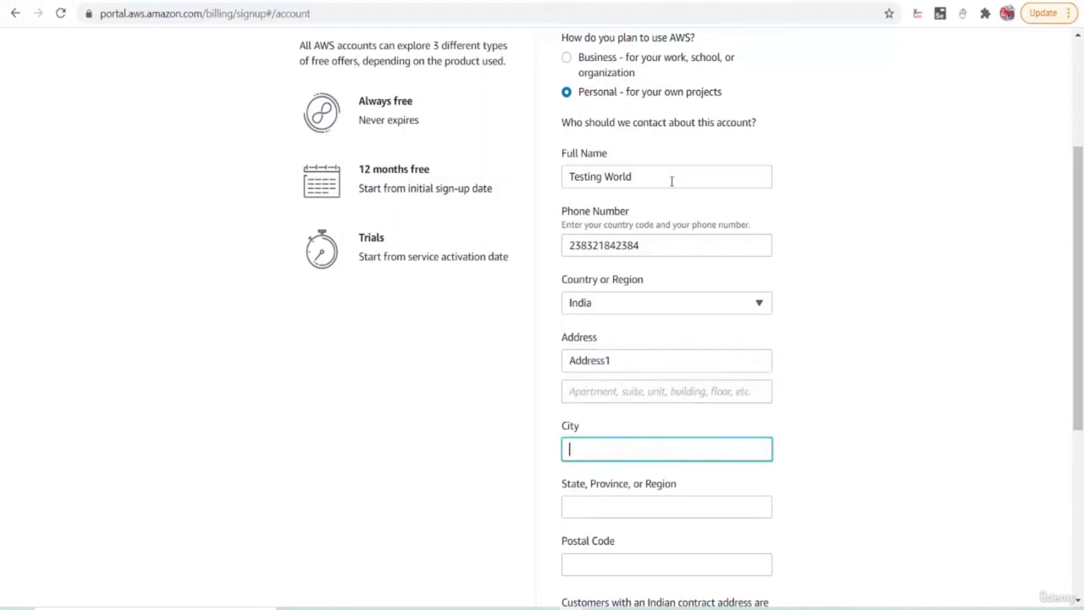
pyautogui.write('City1')
pyautogui.press('Tab')
pyautogui.write('State1')
pyautogui.press('Tab')
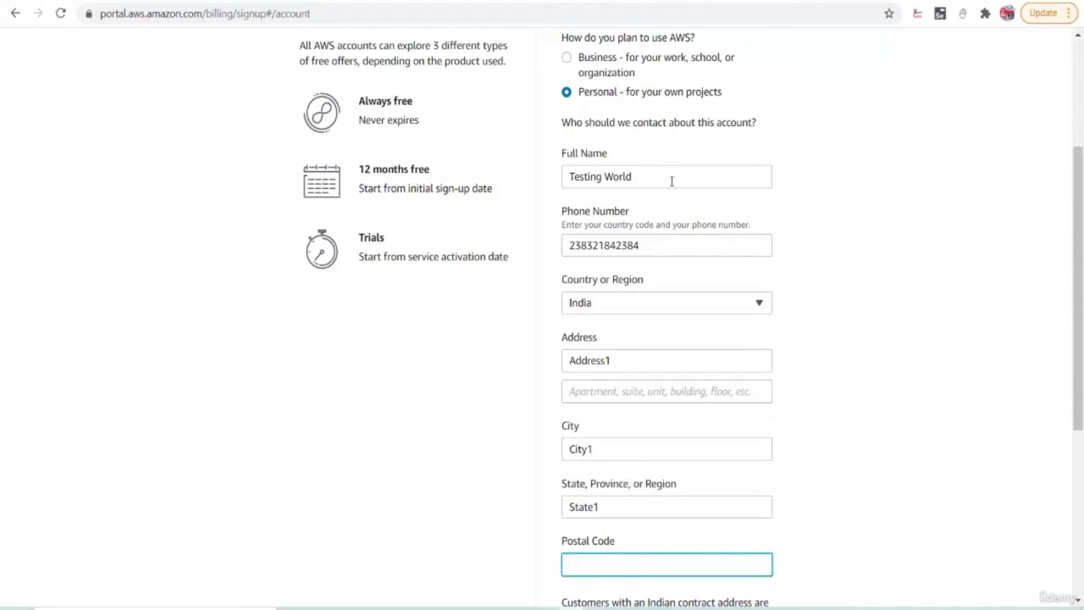
pyautogui.write('2001')
pyautogui.write('10')
pyautogui.write('02')
pyautogui.scroll(-4, 671, 181)
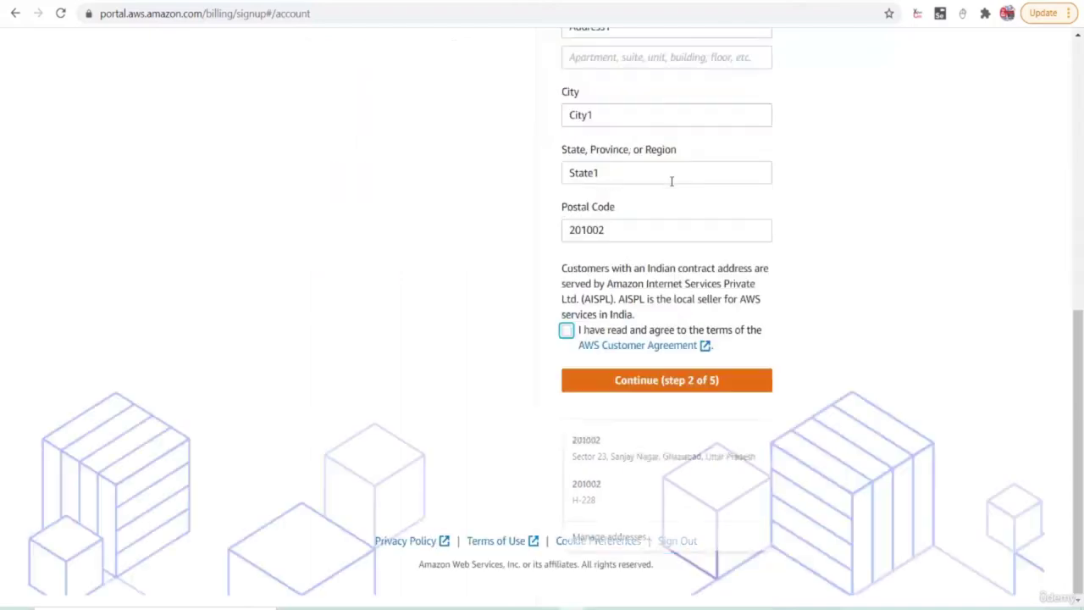
pyautogui.click(565, 335)
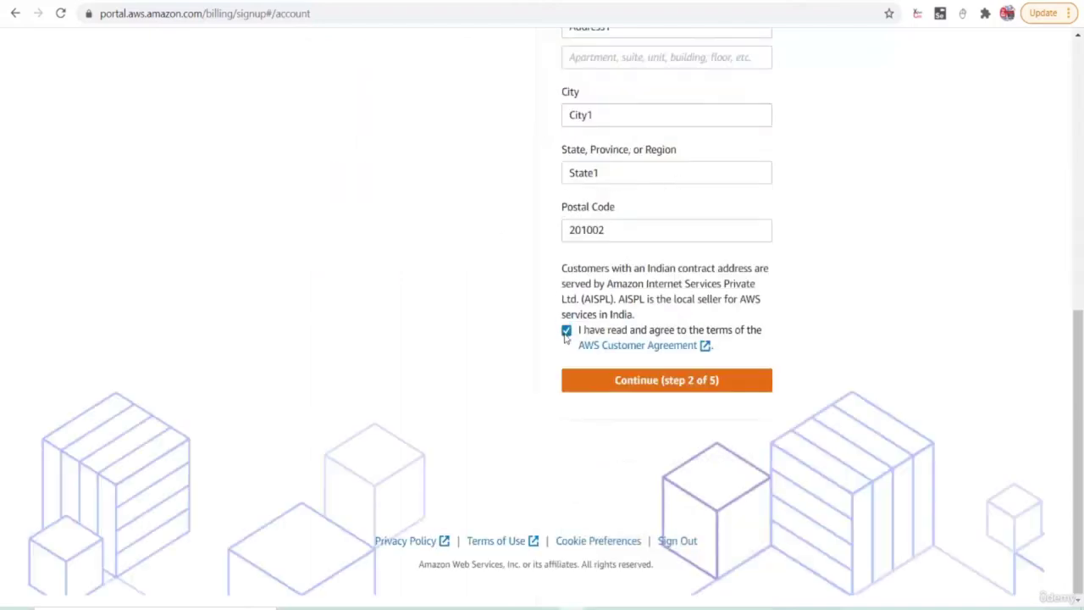
pyautogui.moveTo(1080, 402); pyautogui.dragTo(1081, 251)
pyautogui.scroll(-2, 1080, 250)
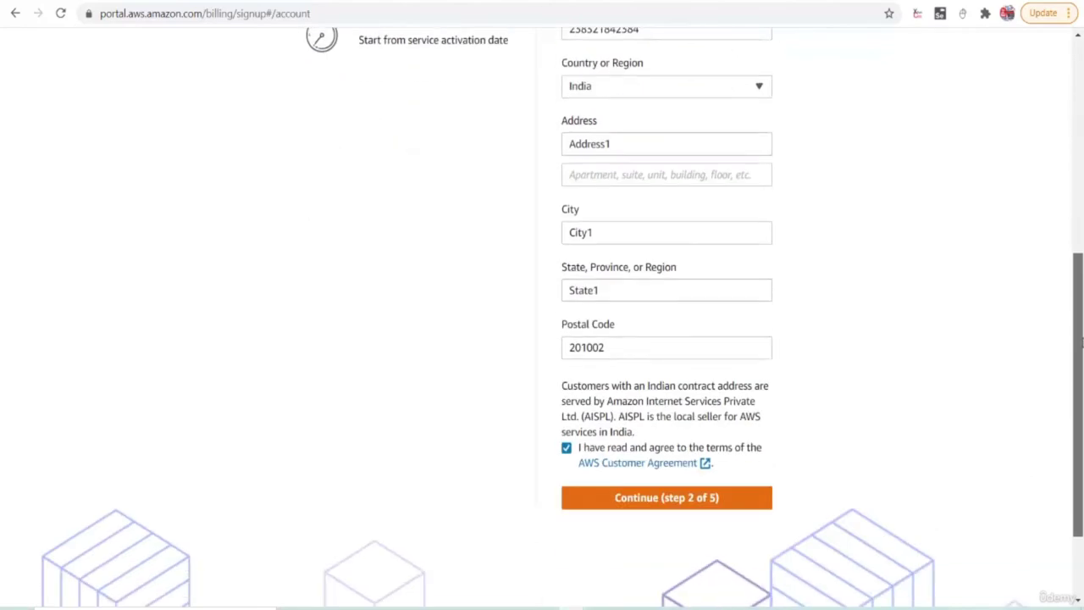
pyautogui.click(690, 509)
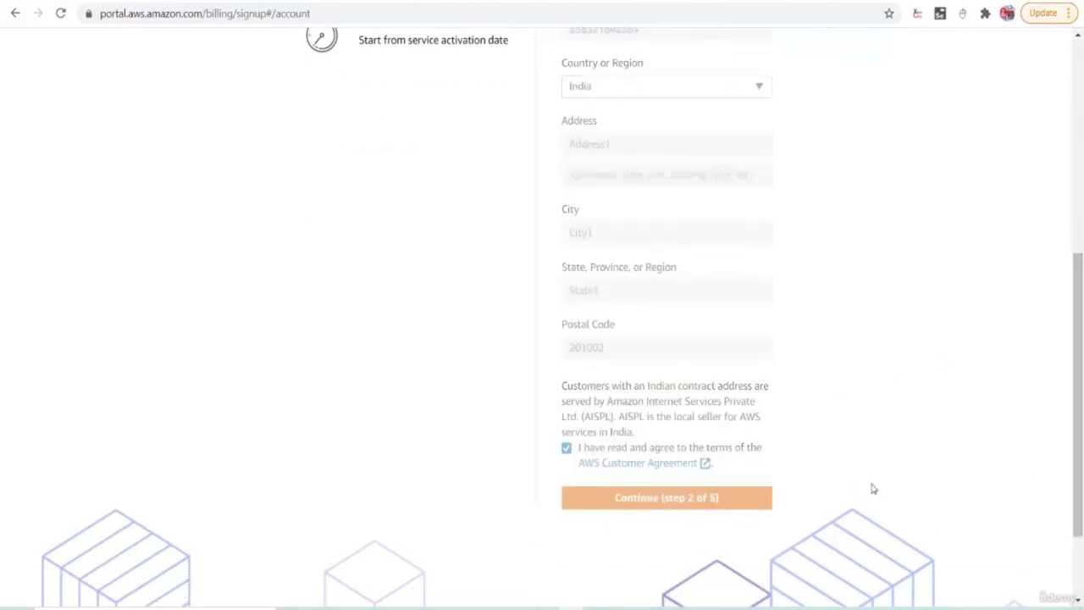
pyautogui.scroll(-3, 1067, 400)
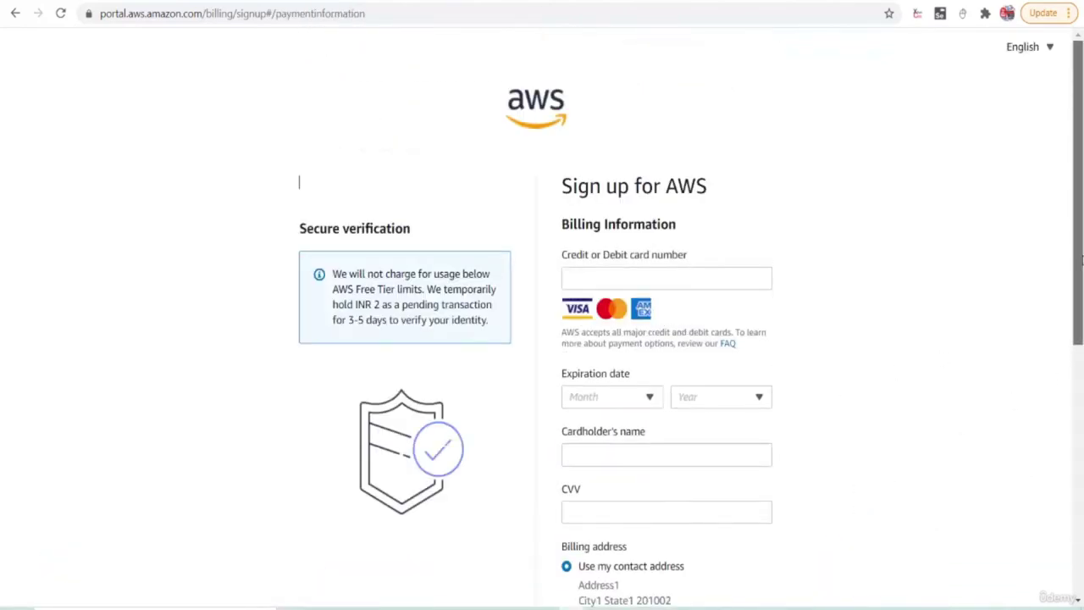
pyautogui.scroll(-2, 1063, 415)
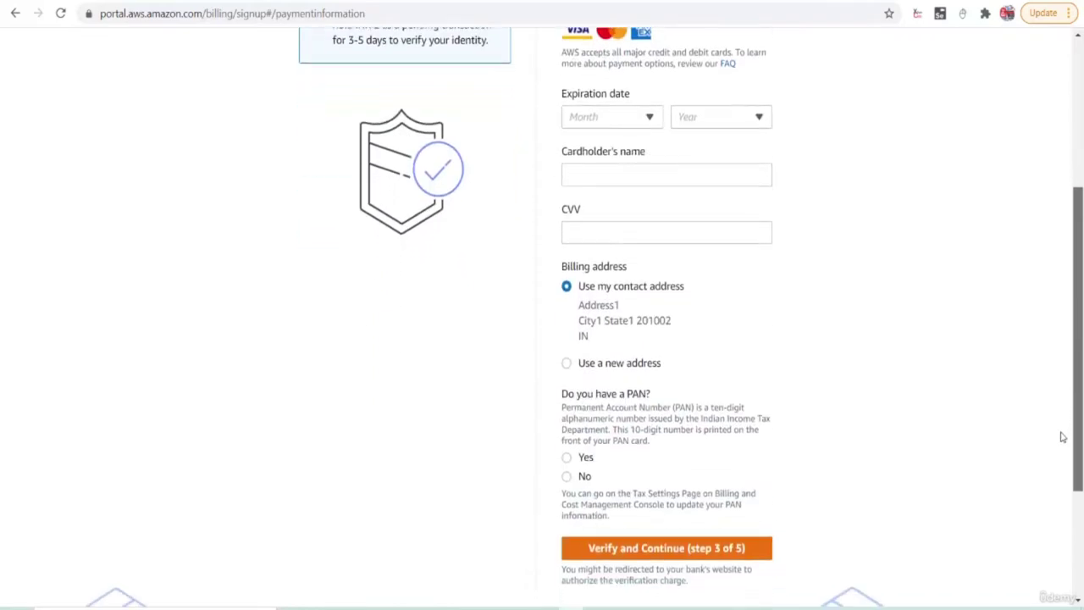
pyautogui.scroll(2, 1060, 441)
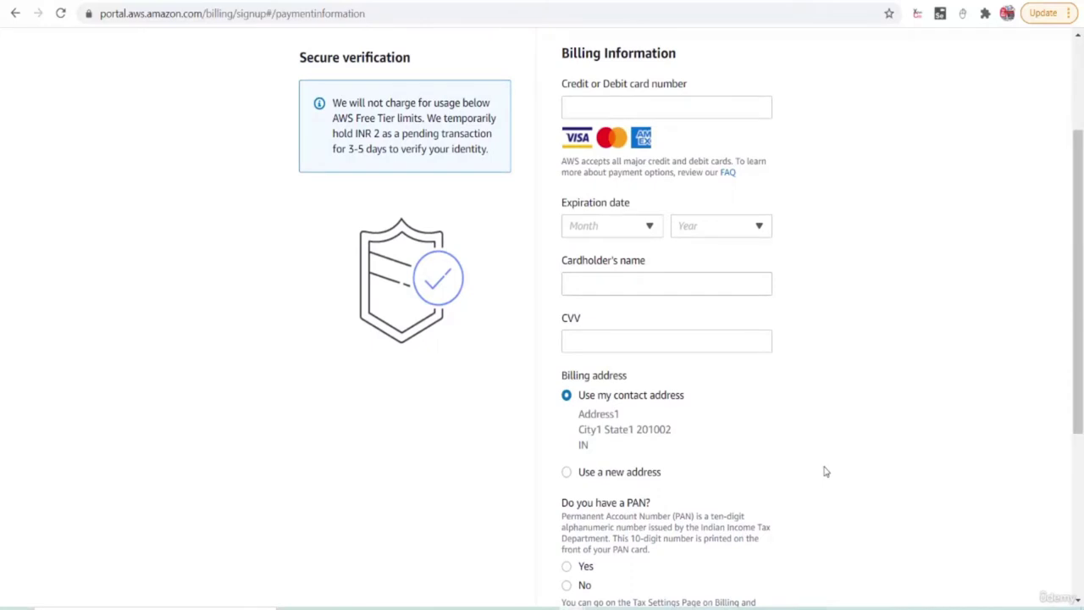
pyautogui.scroll(-2, 1076, 367)
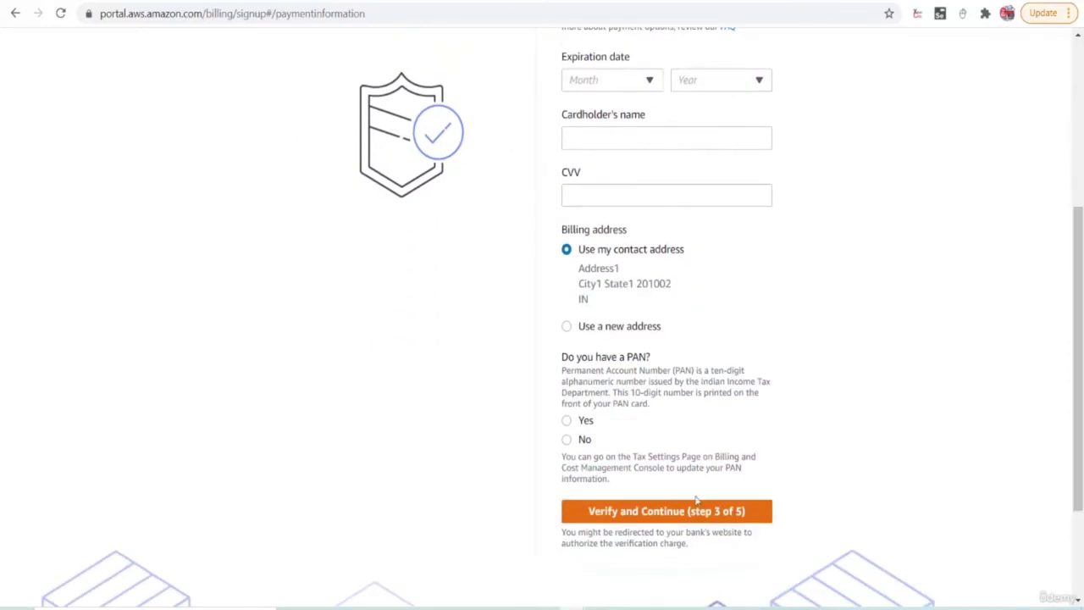
pyautogui.moveTo(1076, 239)
pyautogui.mouseDown()
pyautogui.moveTo(1071, 47)
pyautogui.moveTo(1080, 246)
pyautogui.mouseUp()
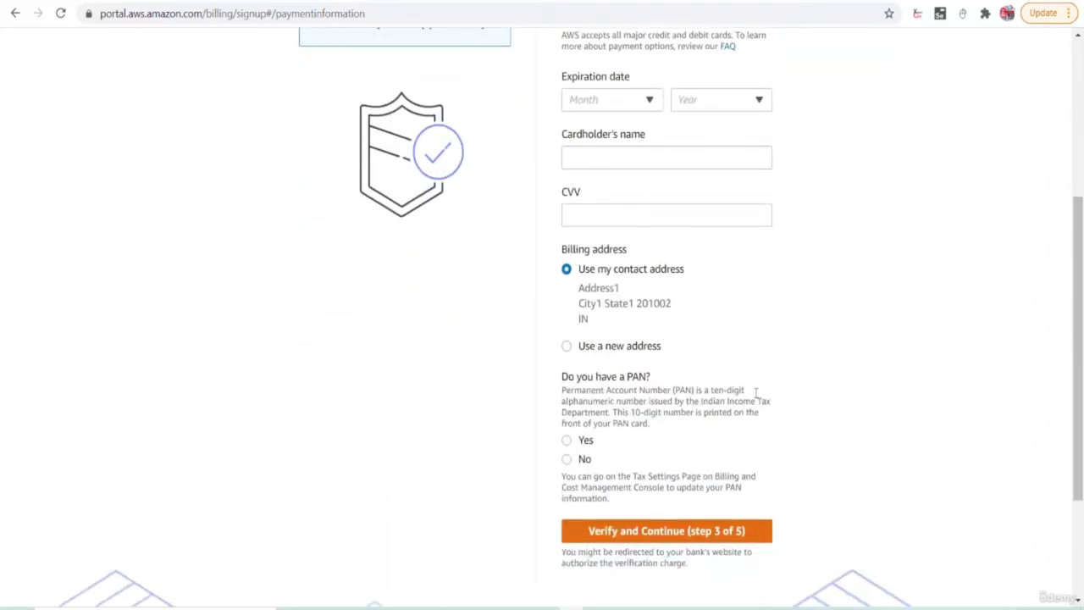
pyautogui.moveTo(1075, 322); pyautogui.dragTo(1067, 210)
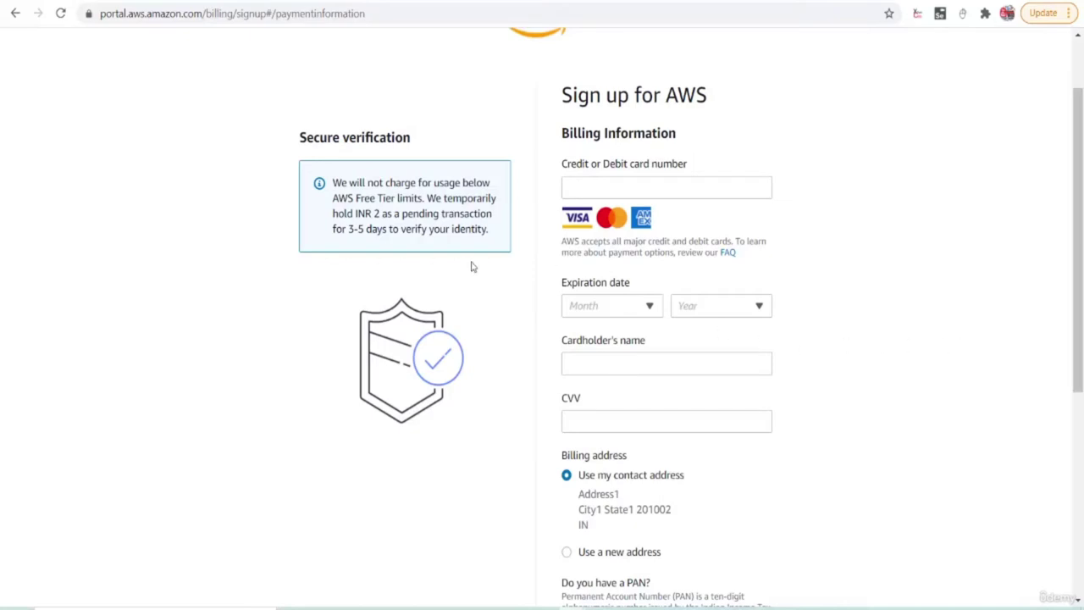
pyautogui.moveTo(333, 214); pyautogui.dragTo(379, 214)
pyautogui.click(366, 214)
pyautogui.moveTo(401, 215); pyautogui.dragTo(469, 243)
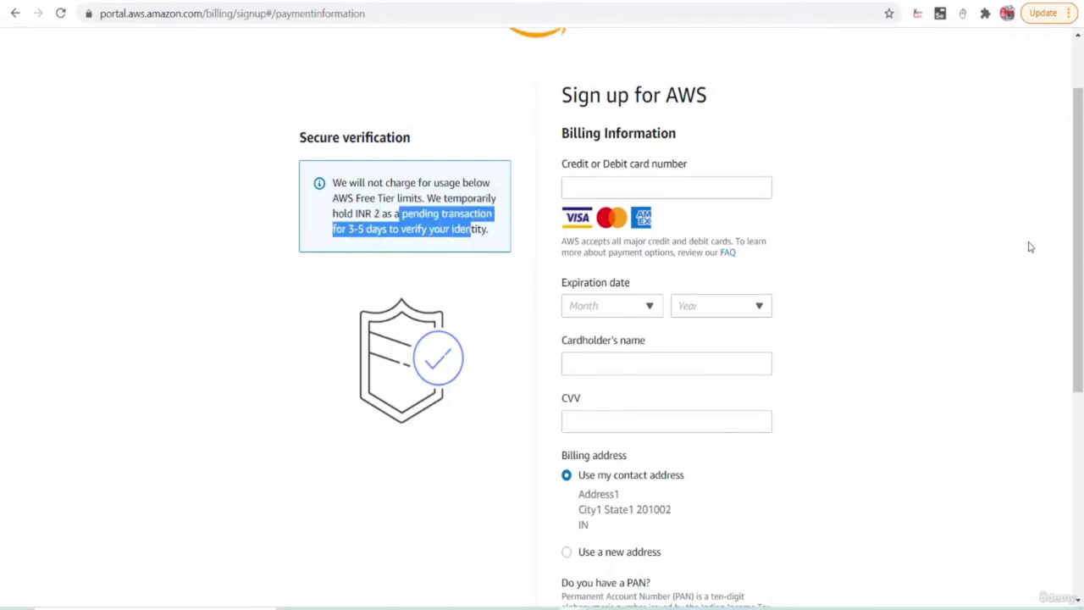
pyautogui.moveTo(1076, 230); pyautogui.dragTo(1080, 174)
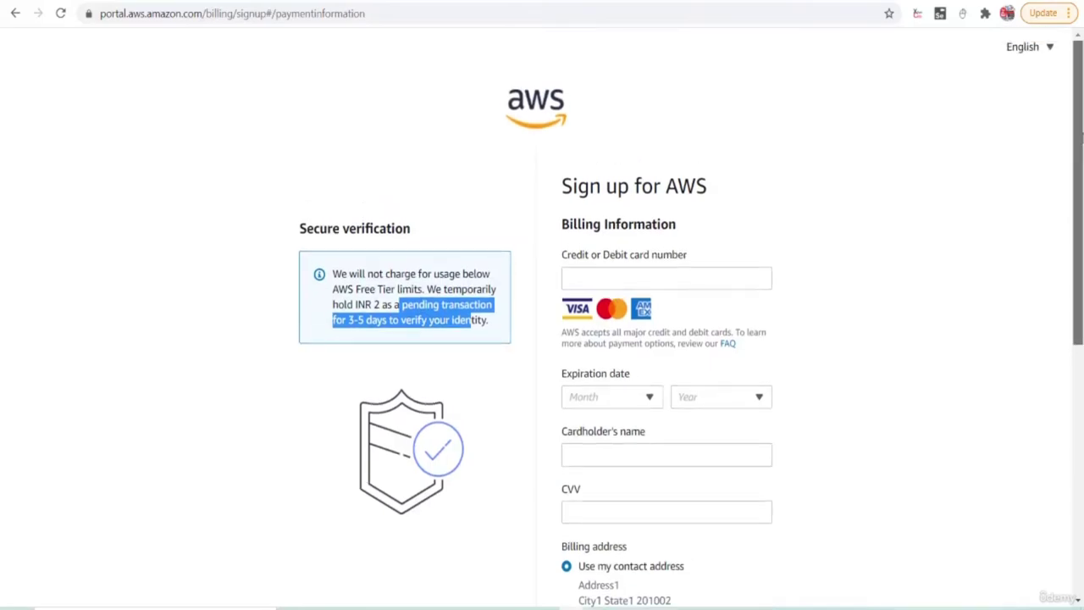
pyautogui.scroll(-5, 1078, 177)
pyautogui.scroll(4, 1082, 167)
pyautogui.scroll(1, 1080, 167)
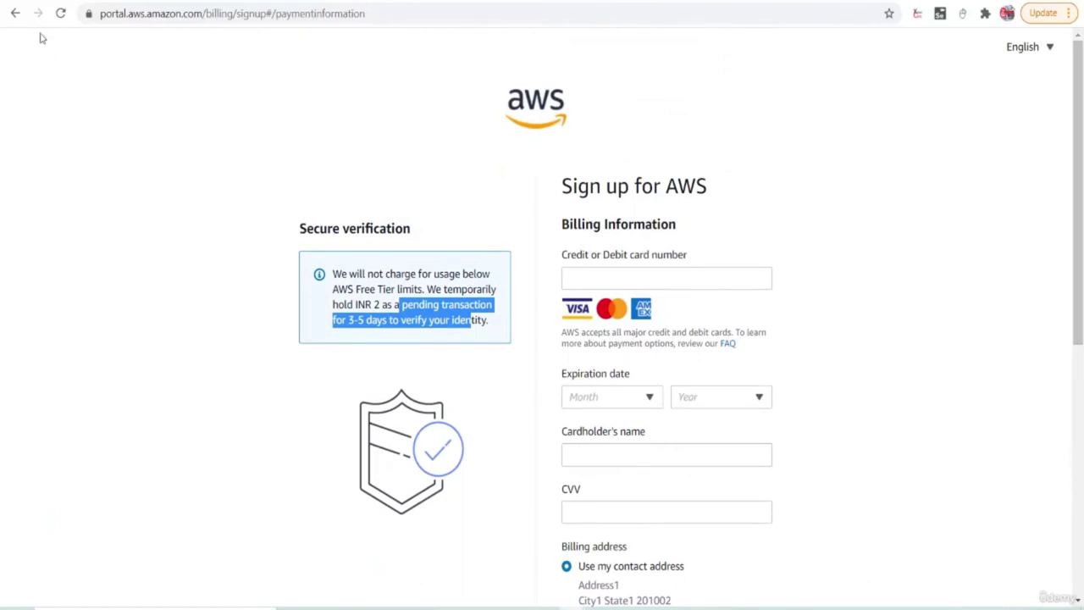
# Return to the sign-in page and enter the root user e-mail from a saved suggestion.
pyautogui.click(15, 13)
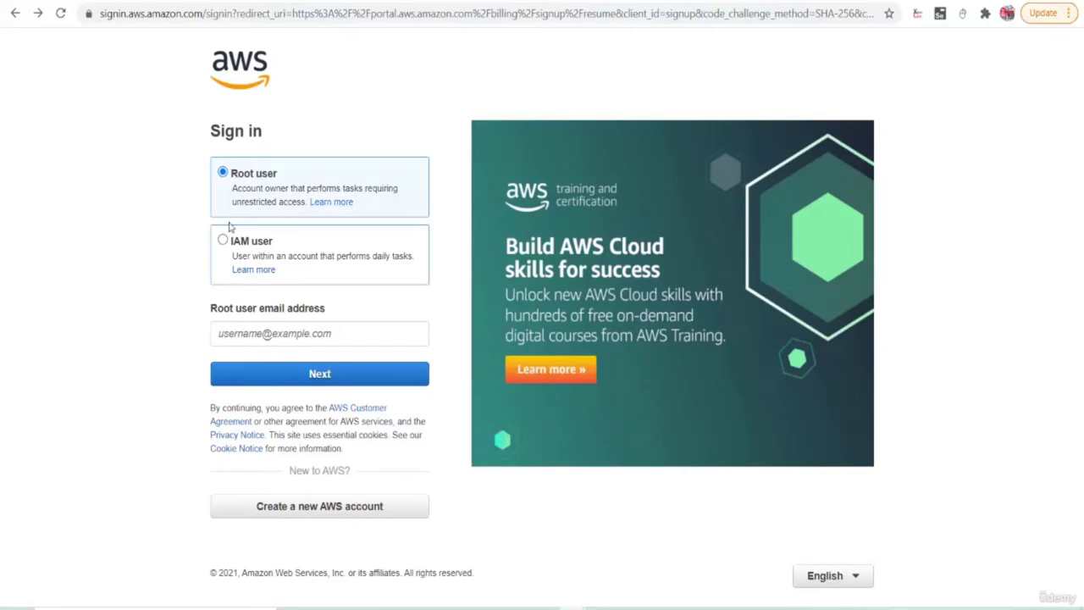
pyautogui.click(272, 381)
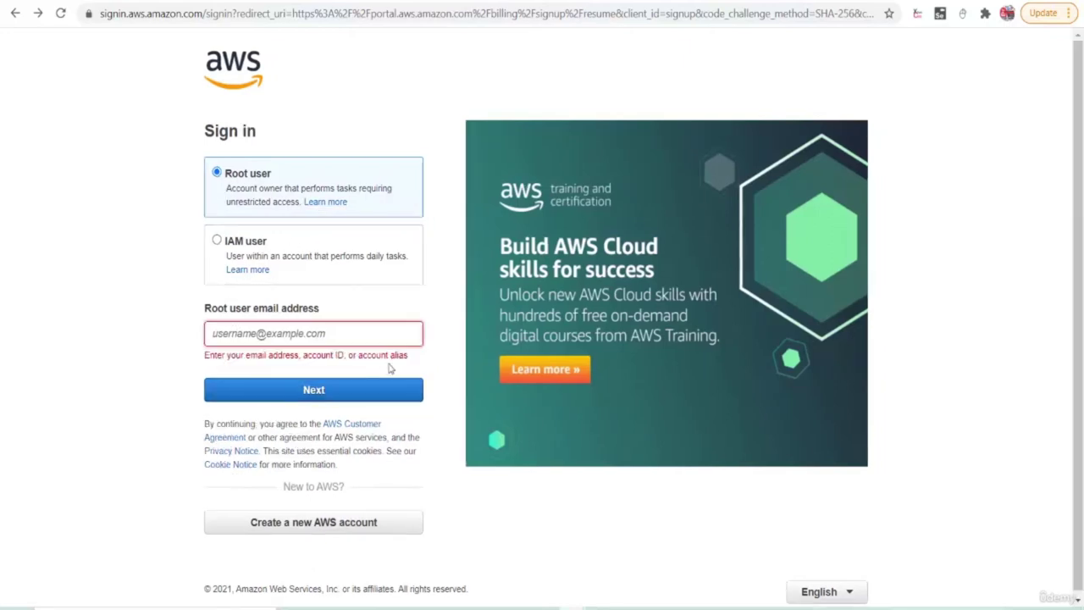
pyautogui.click(282, 335)
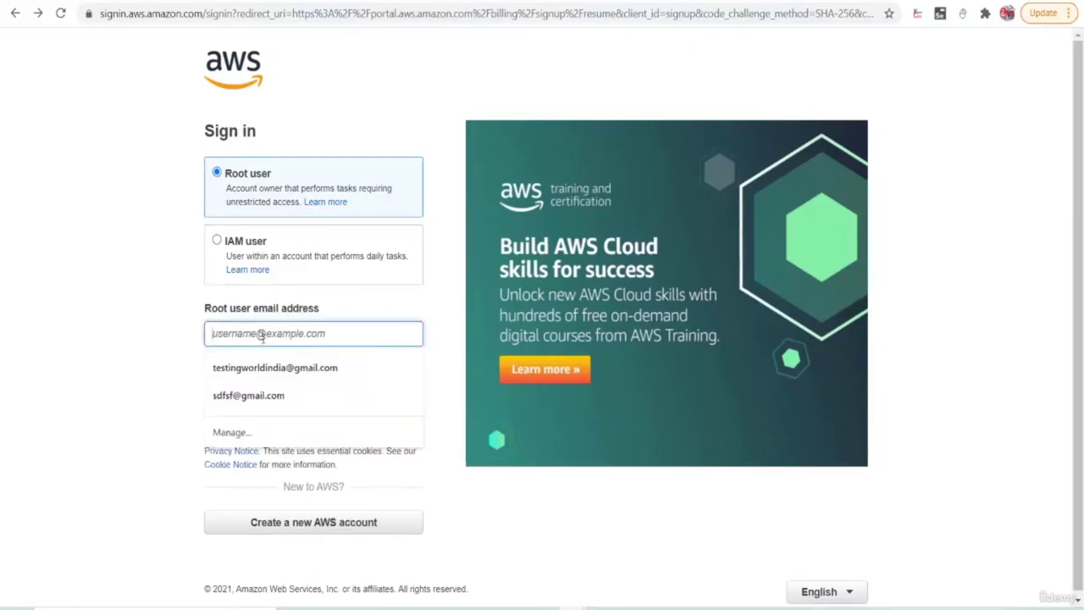
pyautogui.write('t')
pyautogui.press('Down')
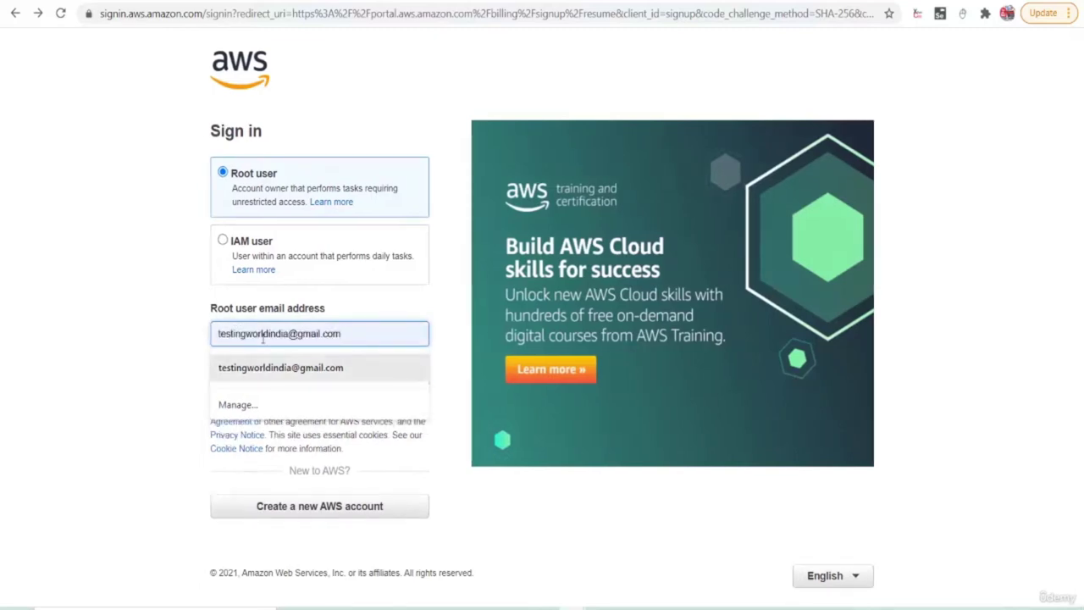
pyautogui.press('Return')
pyautogui.click(322, 374)
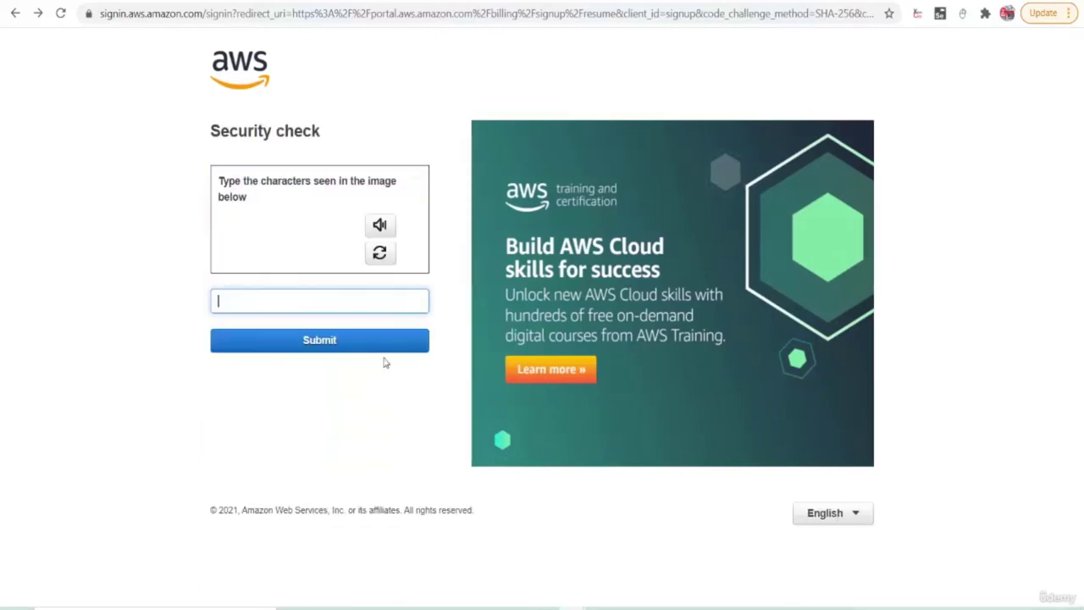
# Correct the root user e-mail and pass the security check to finish signing in.
pyautogui.click(292, 332)
pyautogui.press('BackSpace')
pyautogui.press('BackSpace')
pyautogui.press('BackSpace')
pyautogui.press('BackSpace')
pyautogui.press('BackSpace')
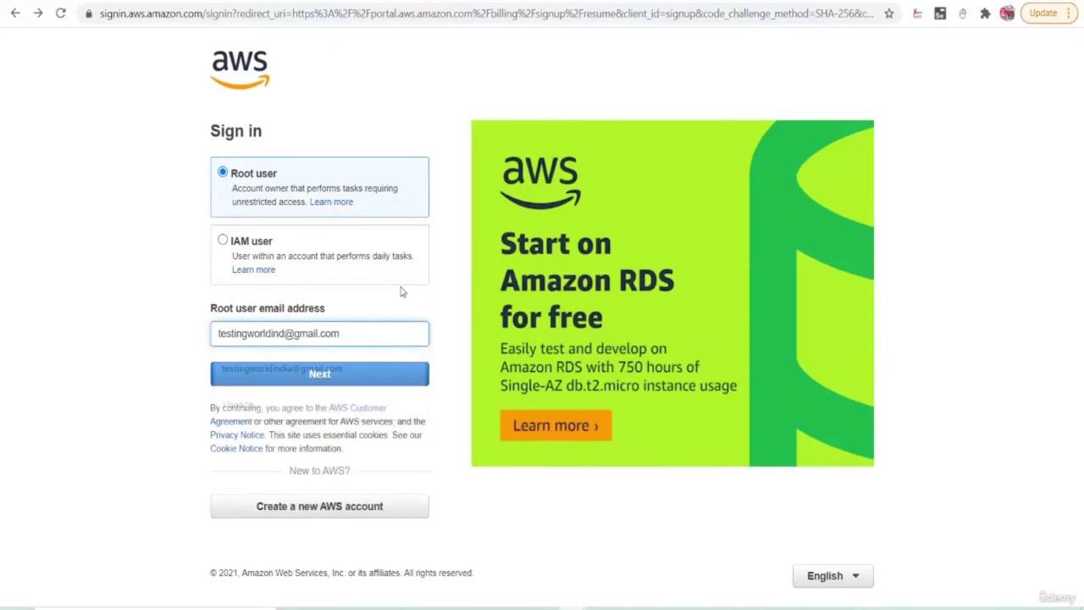
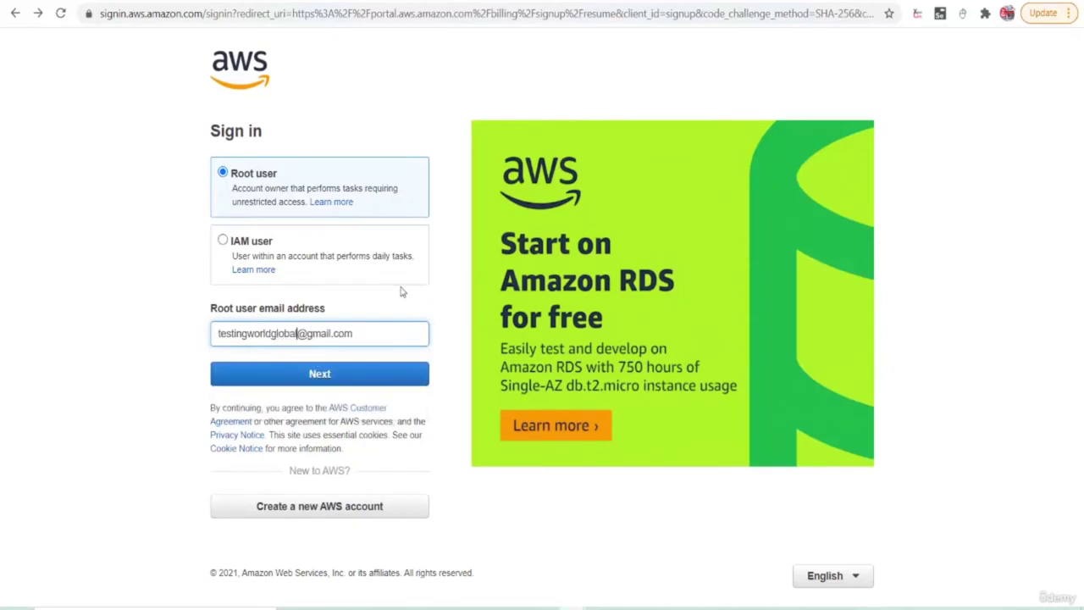
pyautogui.click(344, 373)
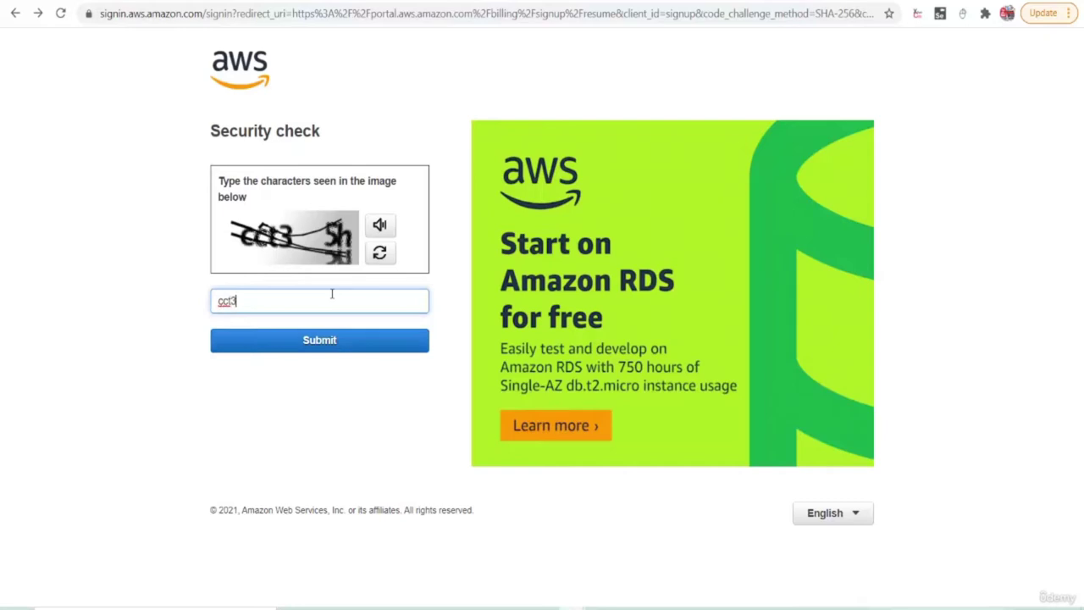
pyautogui.click(319, 348)
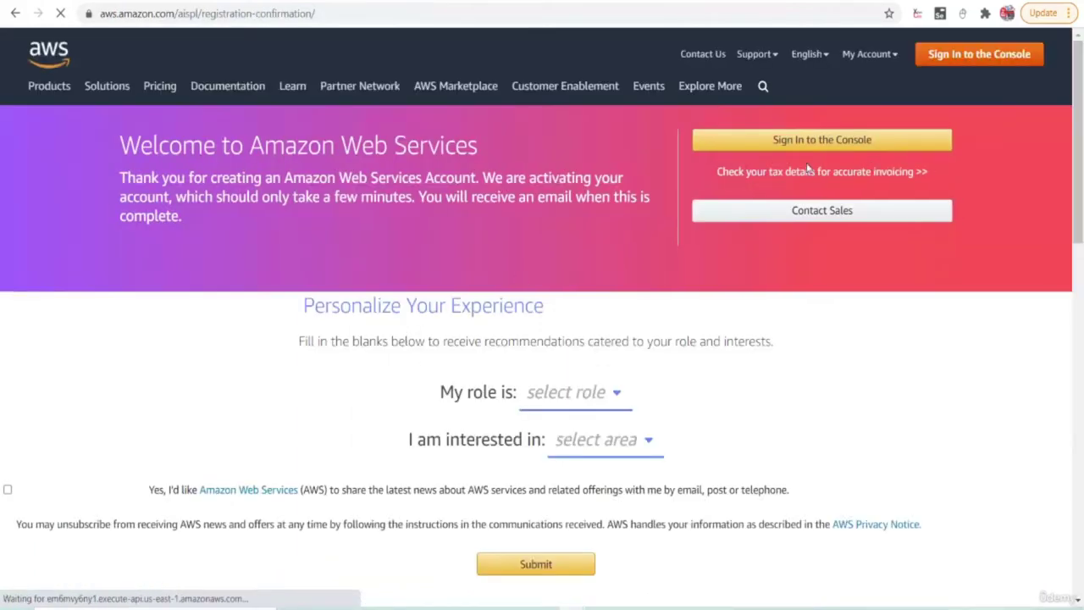
# Sign in to the console, search 'ec2', and open the EC2 Instances list.
pyautogui.click(810, 139)
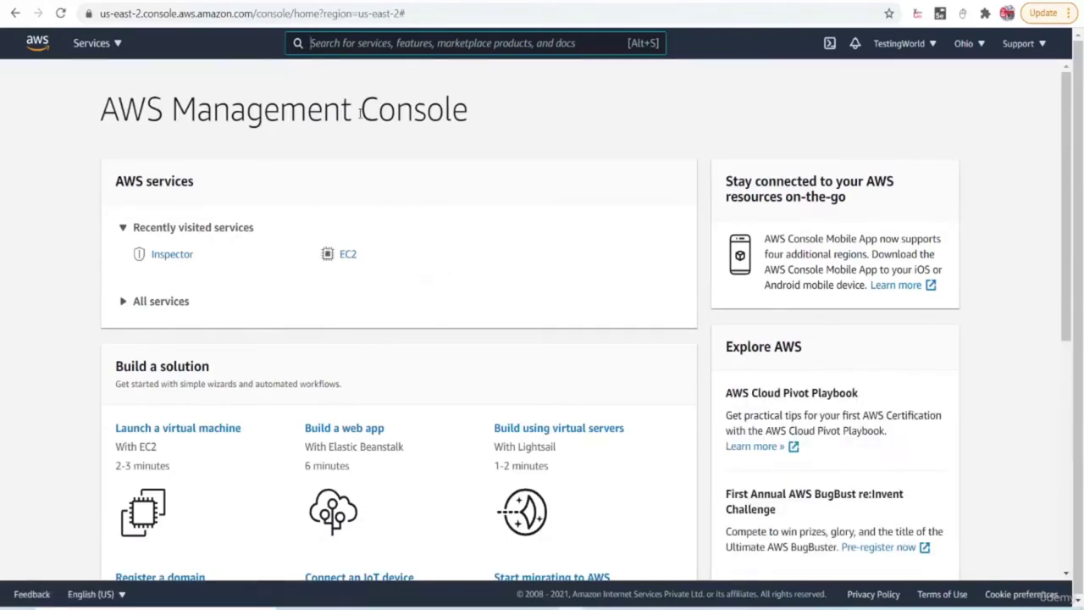
pyautogui.write('ec2')
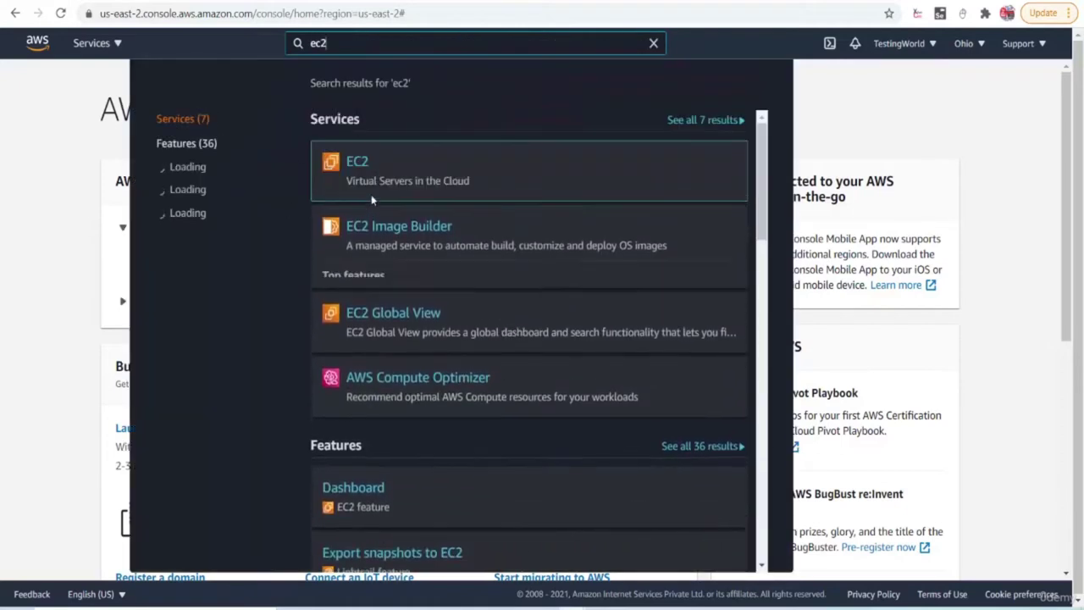
pyautogui.click(357, 170)
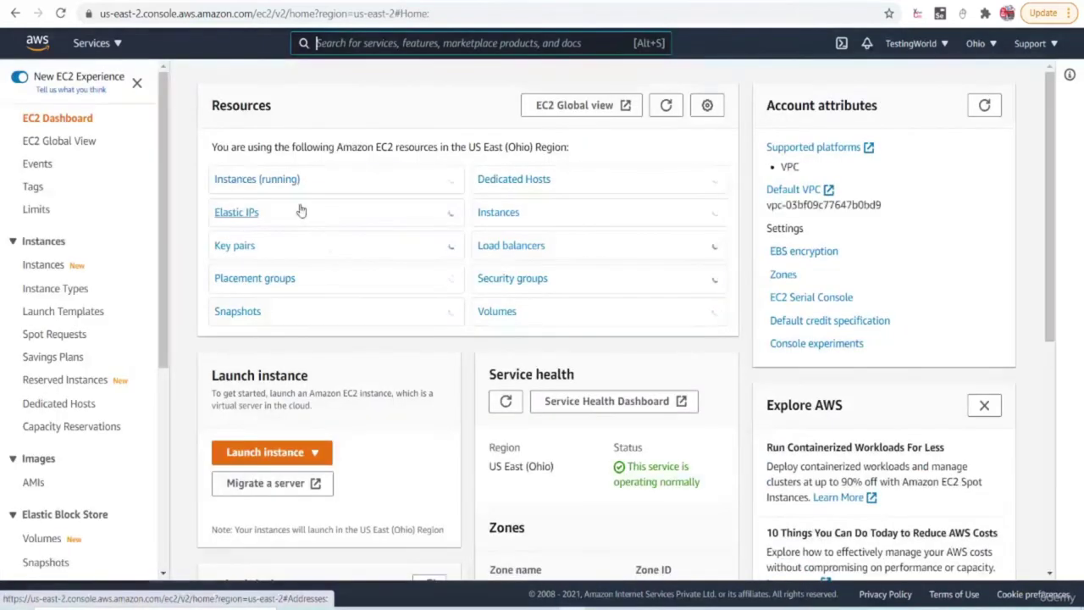
pyautogui.click(46, 270)
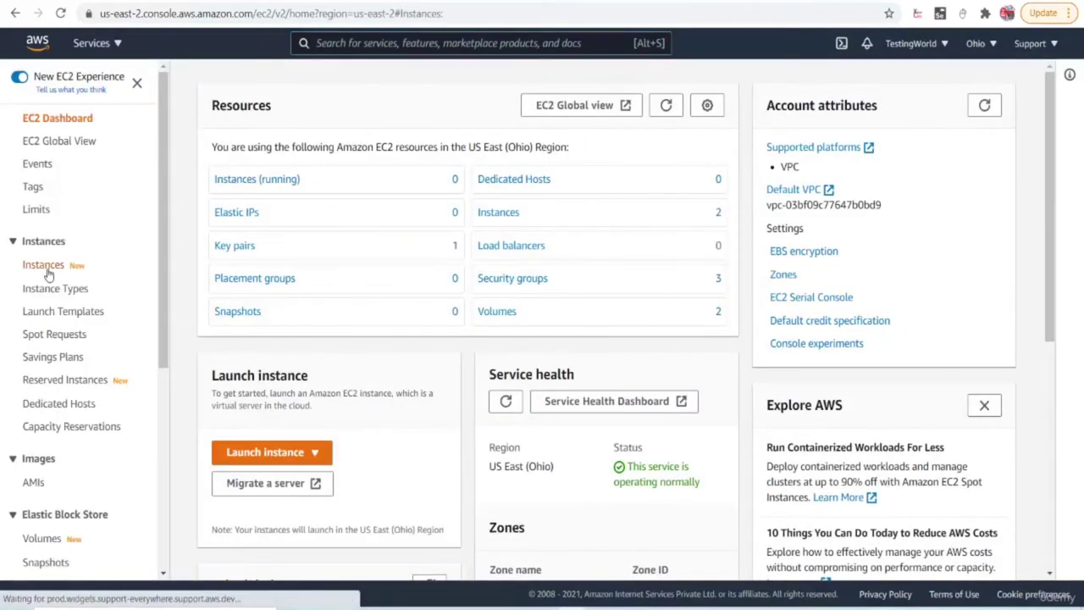
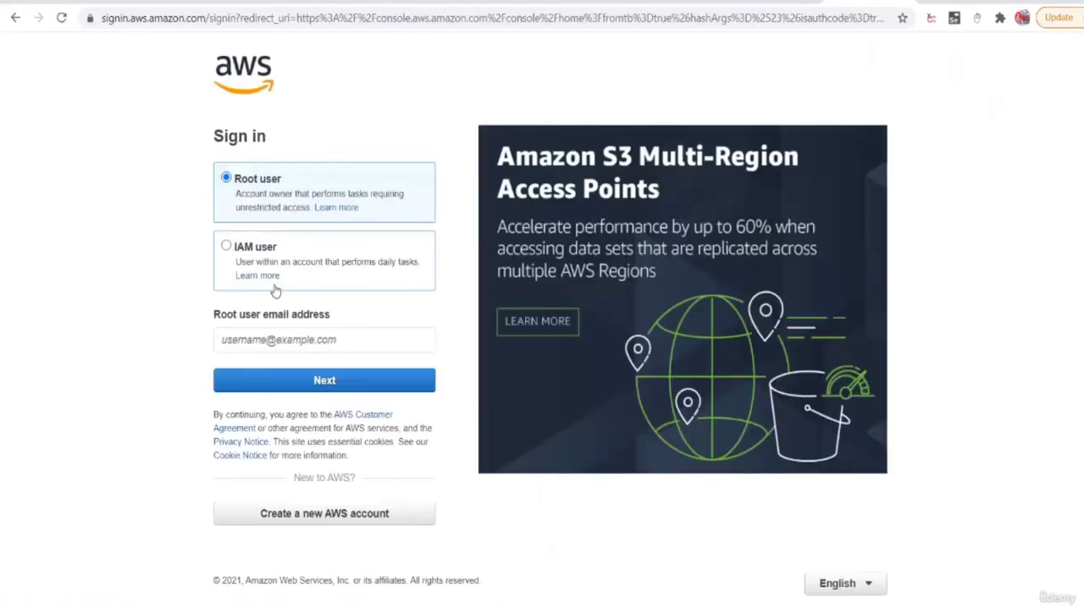
# Sign in as the root user with the saved e-mail, the security-check characters and the password.
pyautogui.click(243, 339)
pyautogui.press('Down')
pyautogui.press('Return')
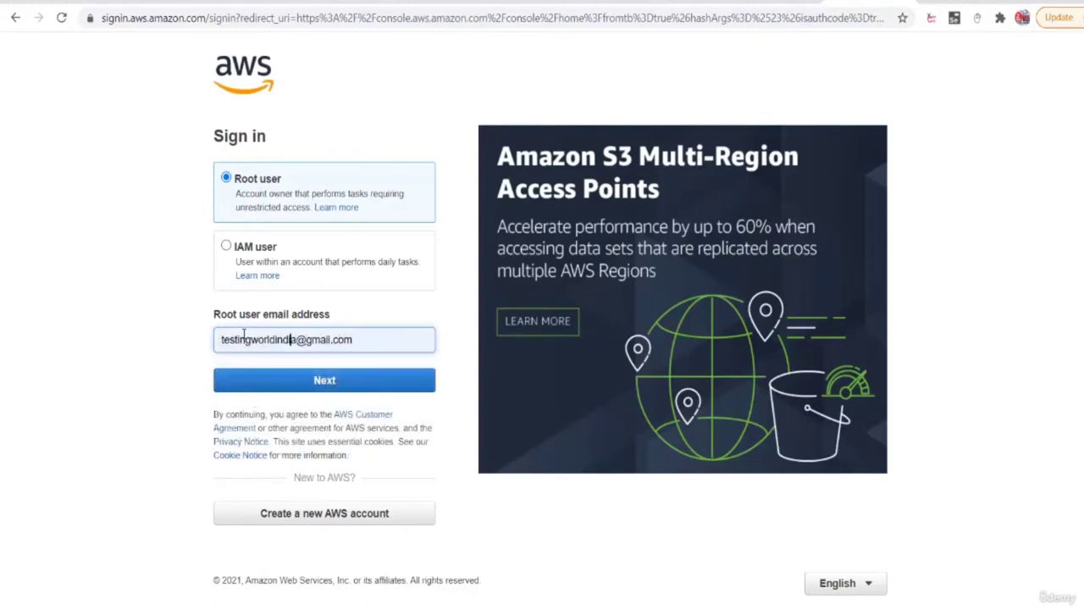
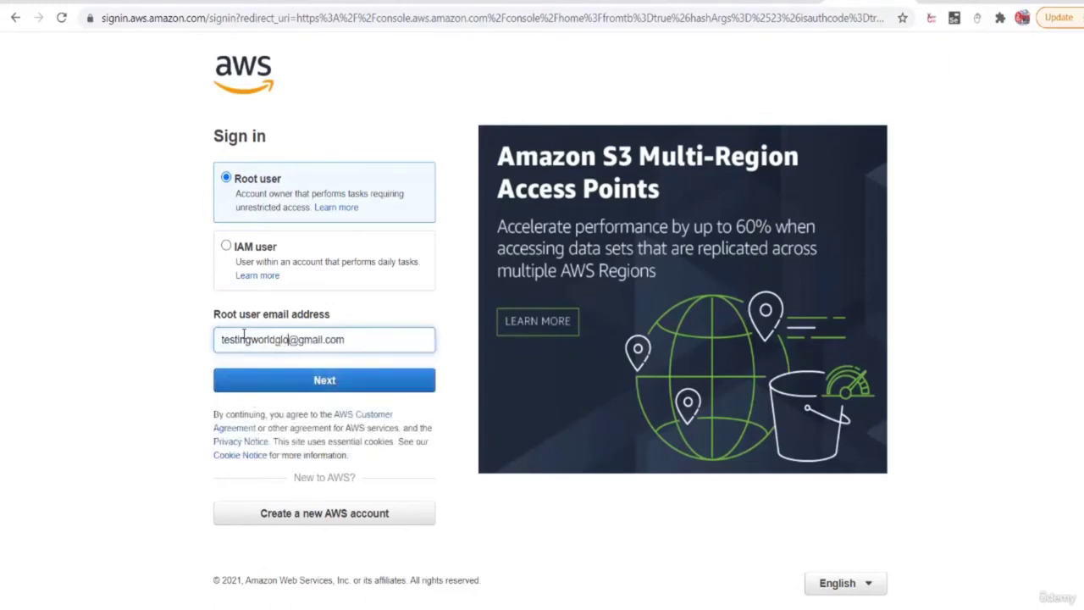
pyautogui.click(345, 391)
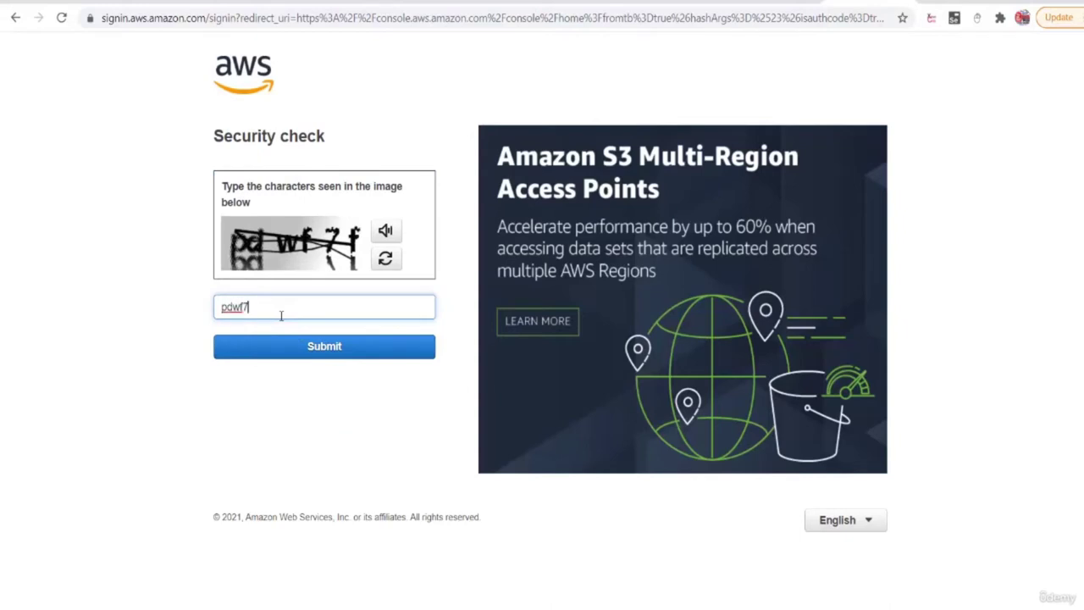
pyautogui.click(326, 347)
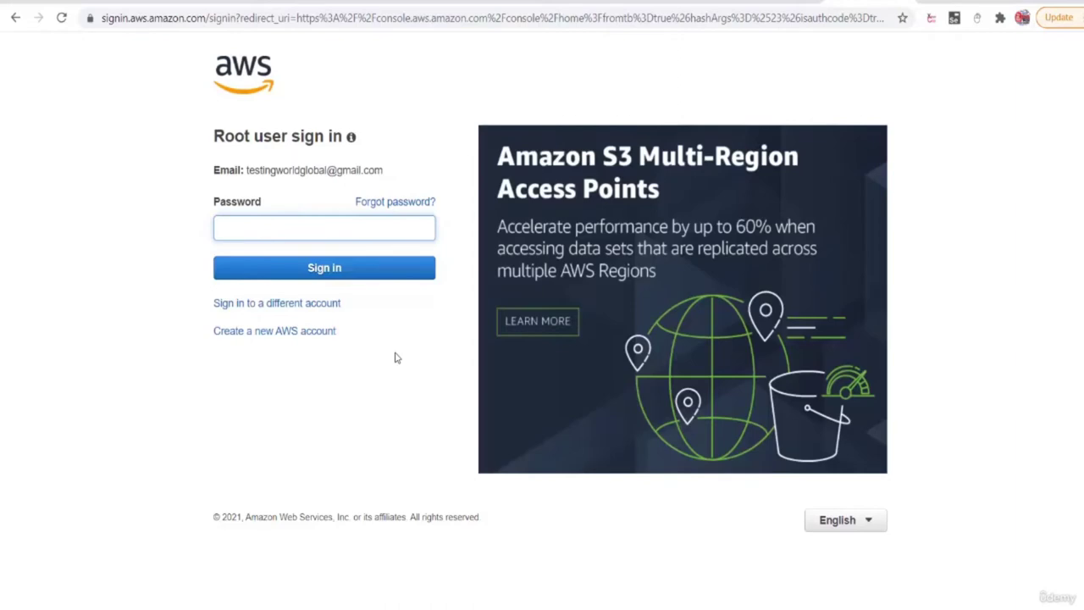
pyautogui.press('Return')
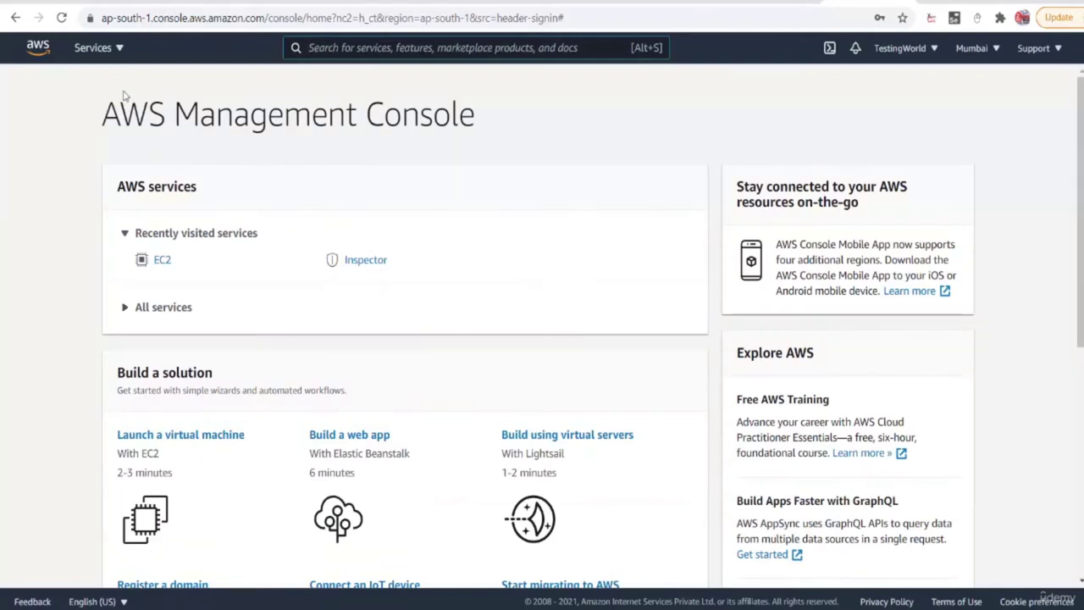
# Browse the Services menu, then search for 'EC2' and open the EC2 service.
pyautogui.click(95, 48)
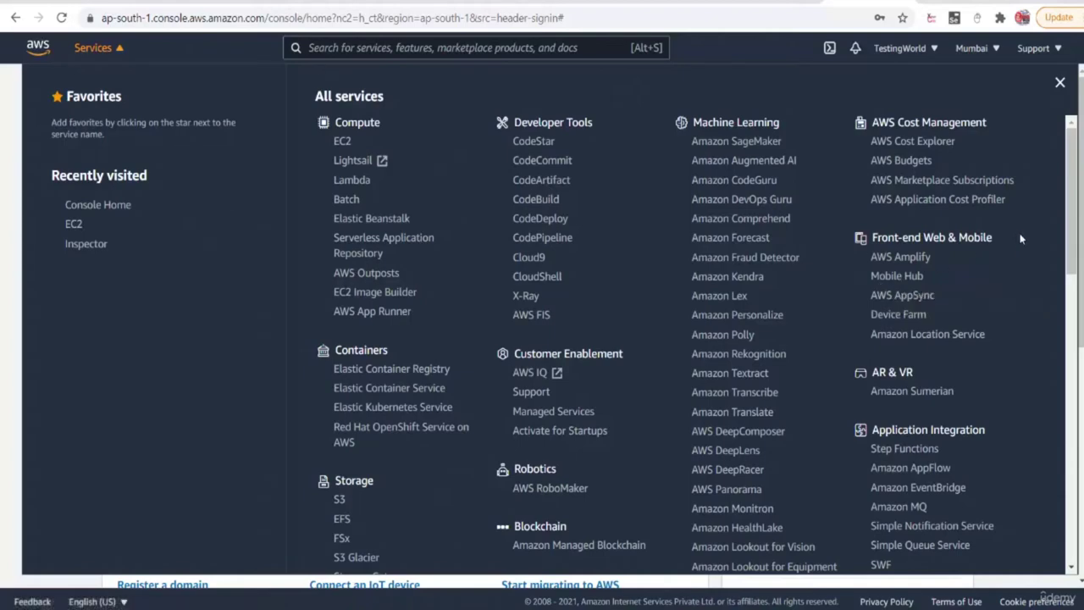
pyautogui.moveTo(1070, 217)
pyautogui.mouseDown()
pyautogui.moveTo(1075, 504)
pyautogui.moveTo(1068, 210)
pyautogui.mouseUp()
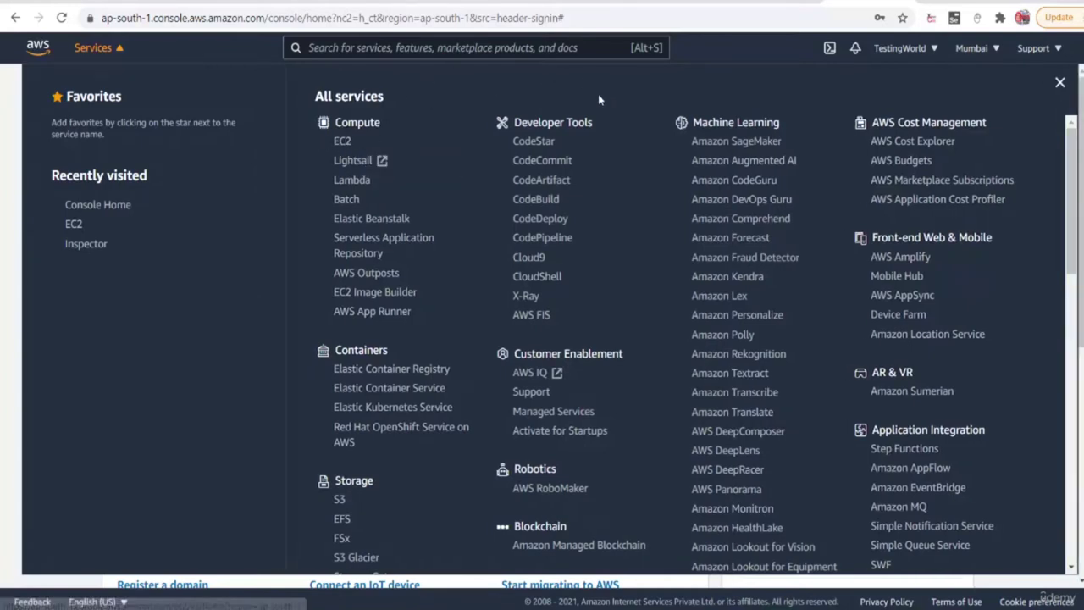
pyautogui.click(3, 462)
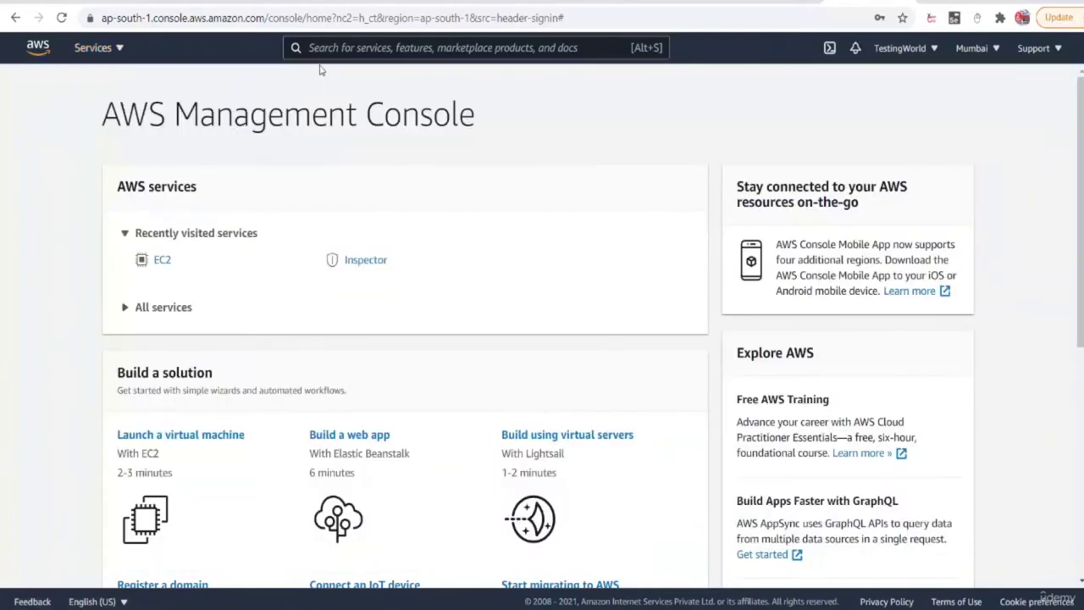
pyautogui.hotkey('alt', 's')
pyautogui.write('EC2')
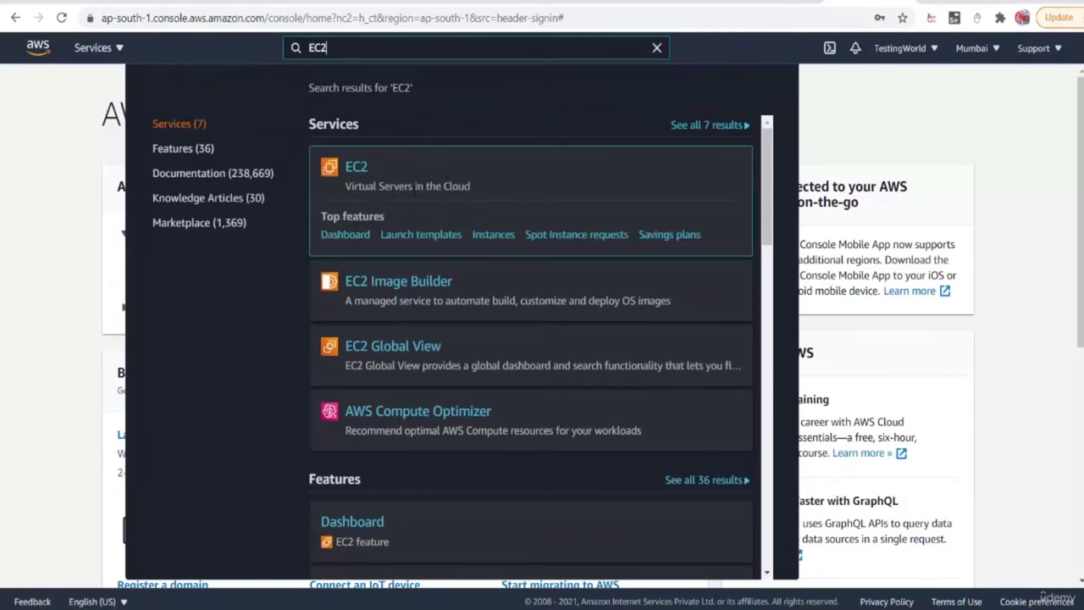
pyautogui.click(357, 172)
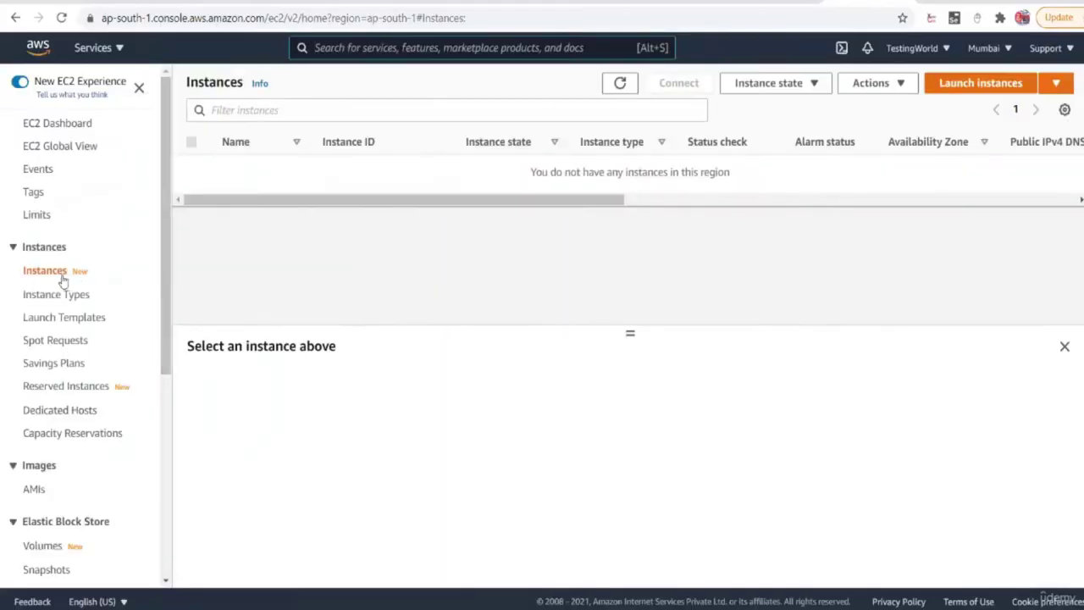
# Check the EC2 Dashboard, return to Instances and start the Launch instances wizard.
pyautogui.click(31, 127)
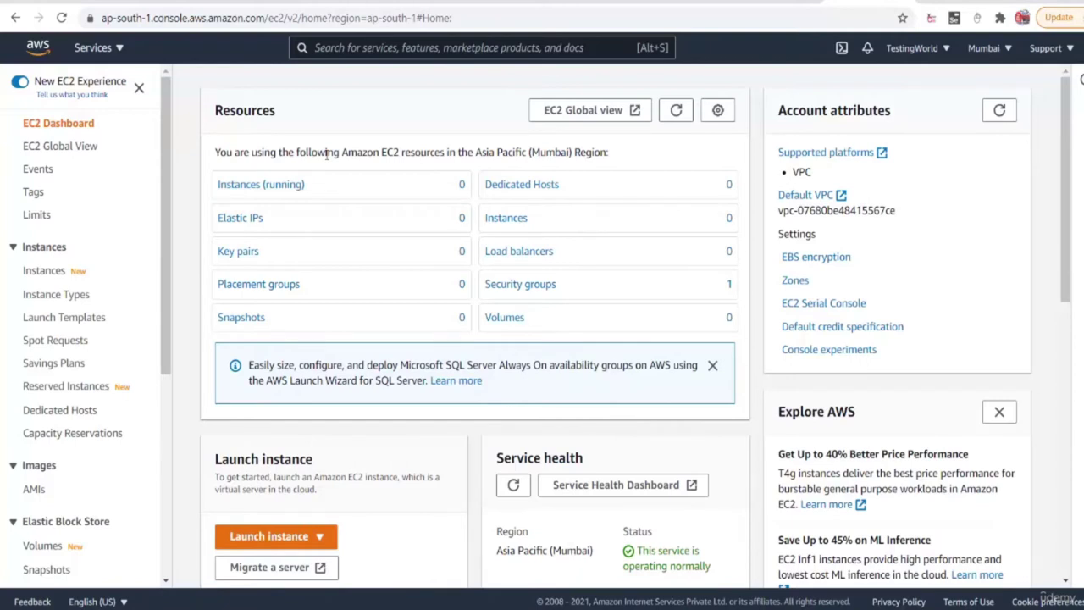
pyautogui.click(44, 271)
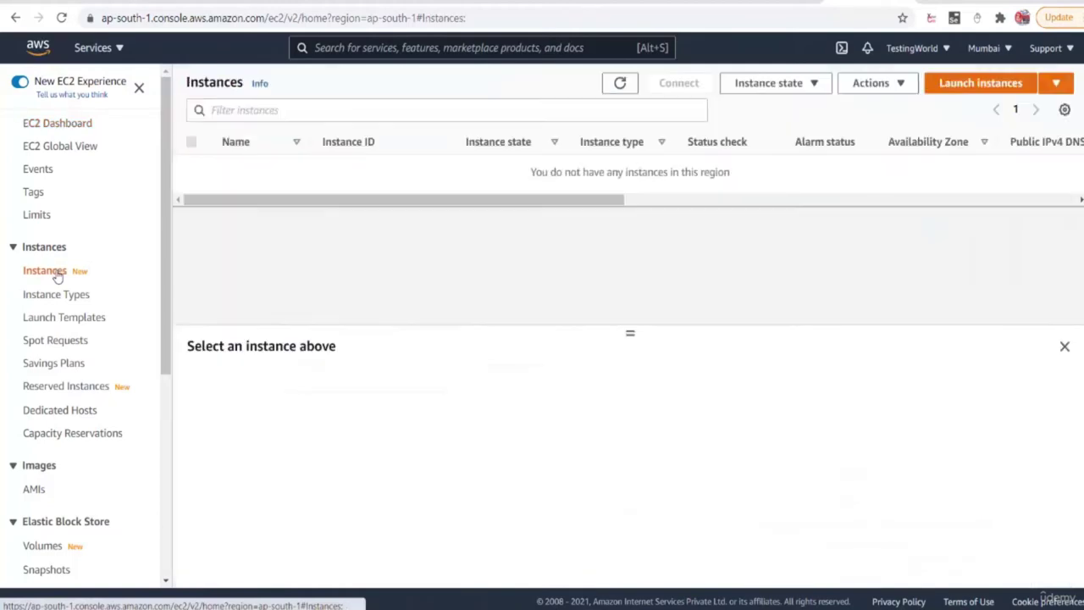
pyautogui.click(985, 83)
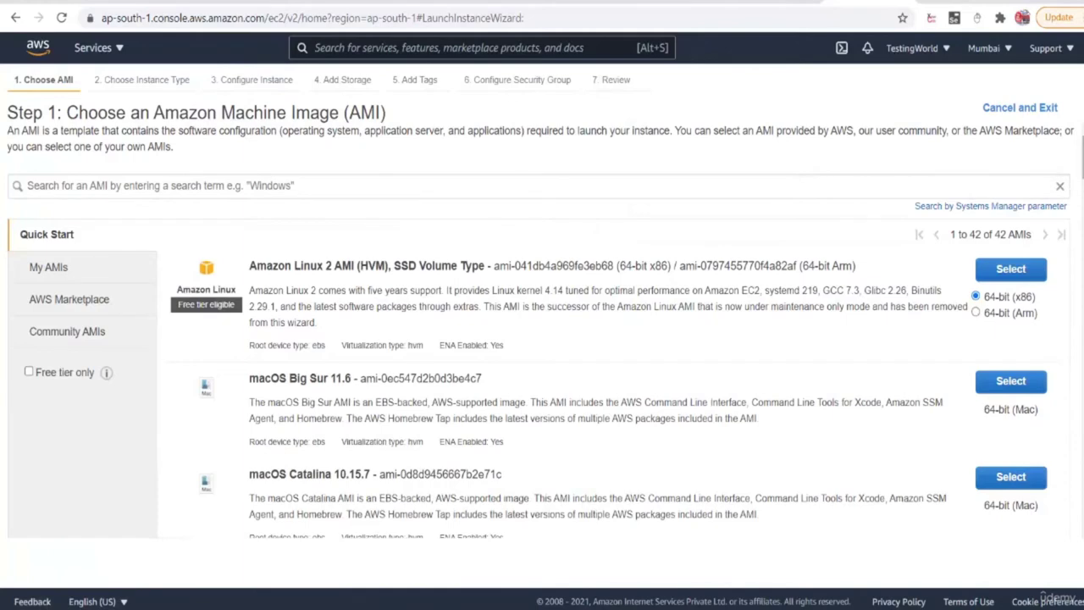
# Look over the AMI list, noting the Amazon Linux 2 image at the top.
pyautogui.moveTo(249, 265); pyautogui.dragTo(442, 266)
pyautogui.scroll(-9, 542, 334)
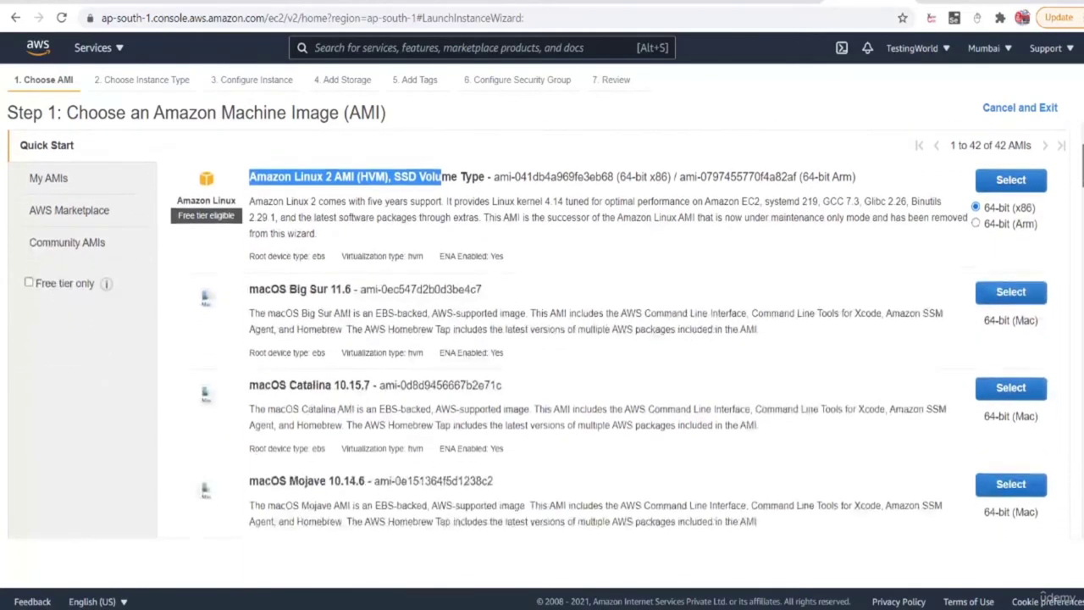
pyautogui.scroll(-10, 542, 333)
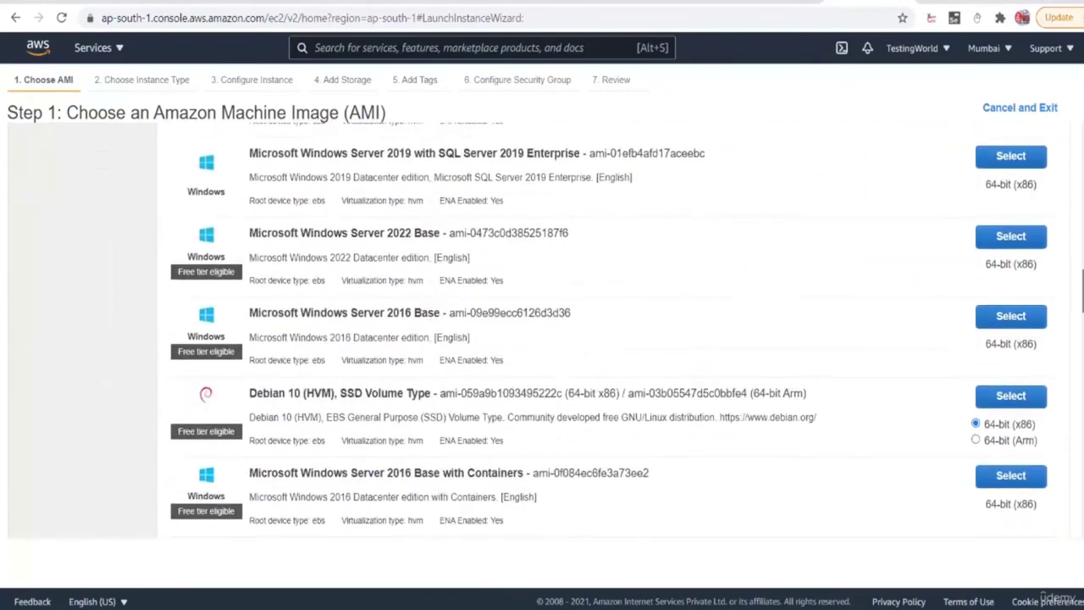
pyautogui.scroll(20, 542, 333)
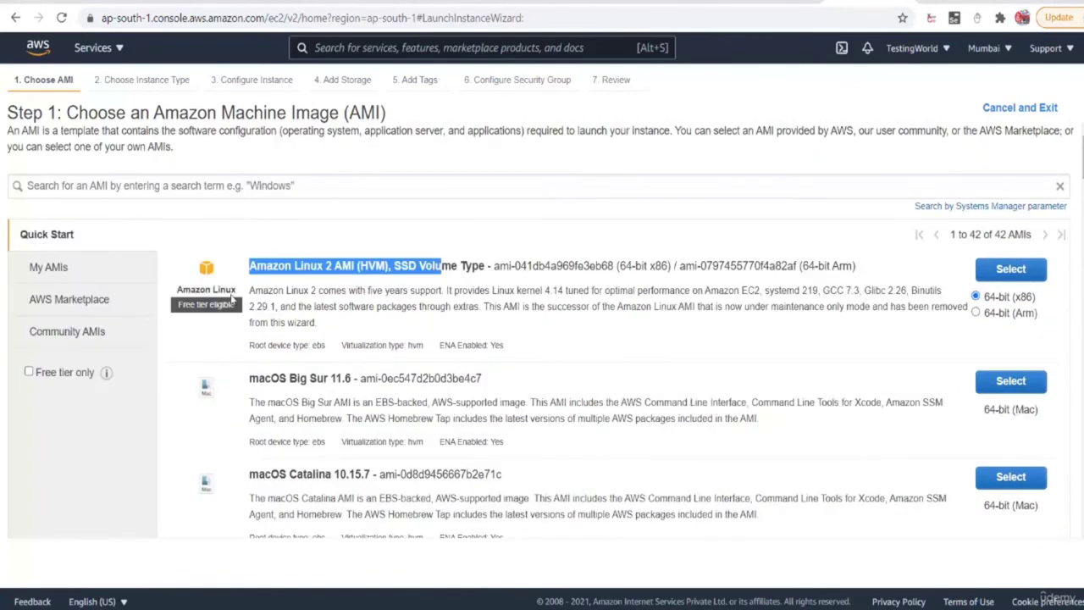
pyautogui.scroll(-5, 1007, 243)
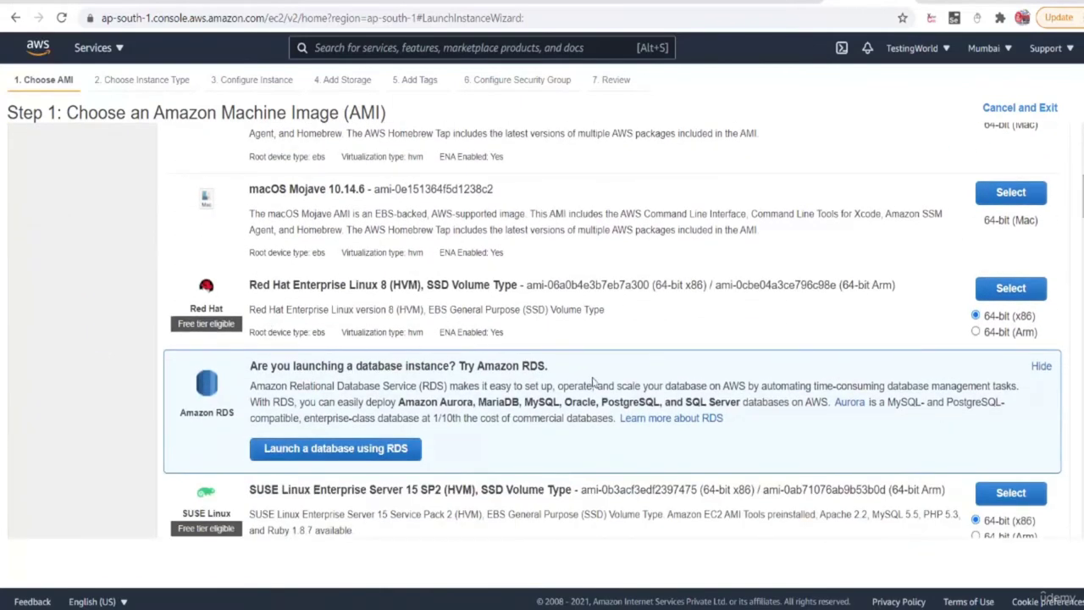
pyautogui.moveTo(1082, 197); pyautogui.dragTo(1082, 157)
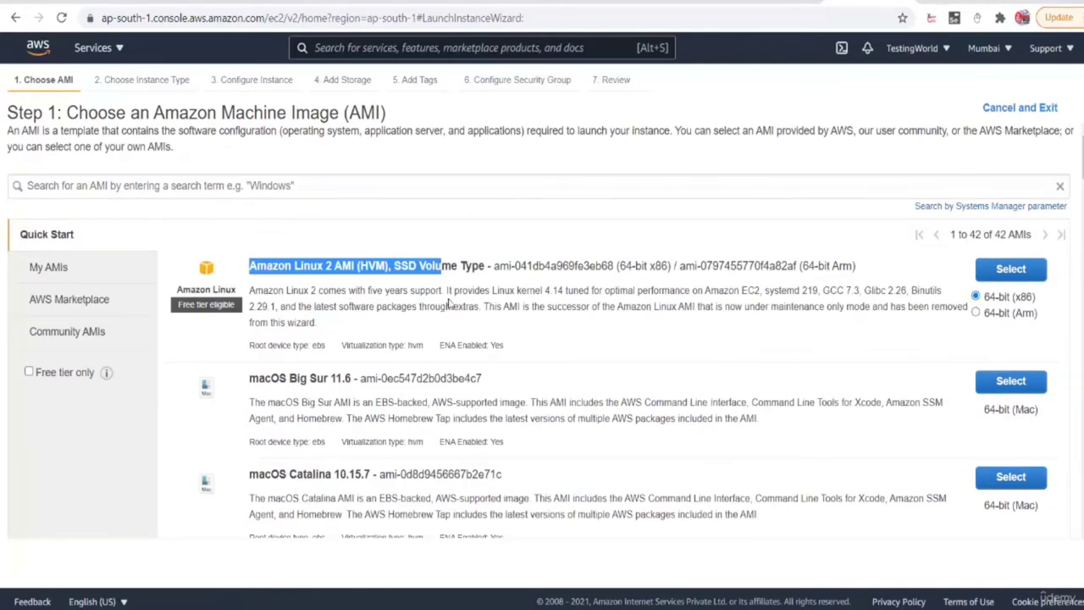
# Filter to the 17 free-tier AMIs and select Amazon Linux 2 AMI (HVM), SSD Volume Type.
pyautogui.click(29, 373)
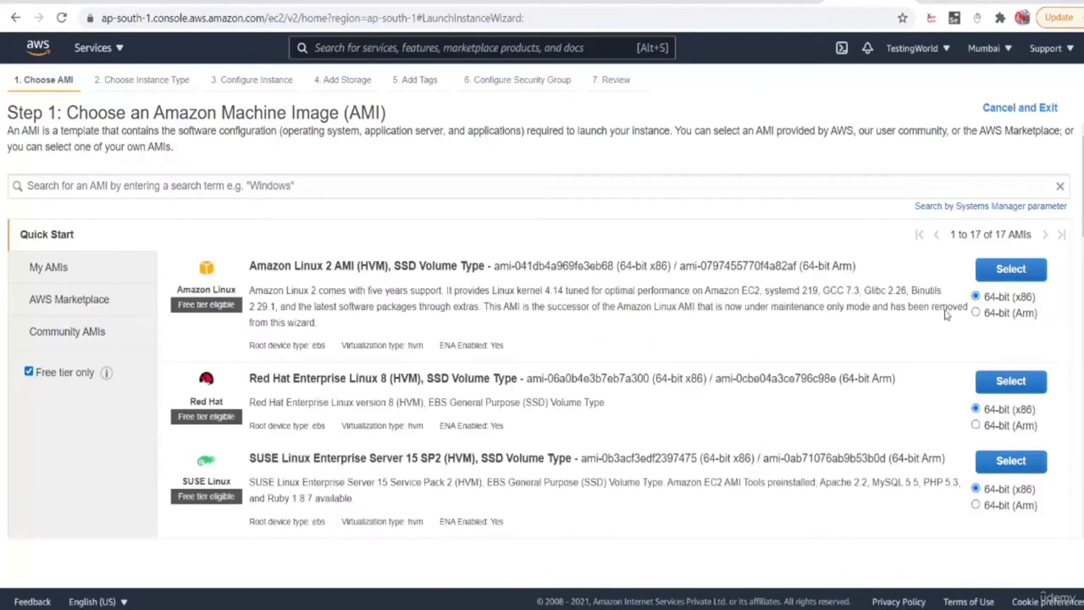
pyautogui.scroll(-1, 542, 339)
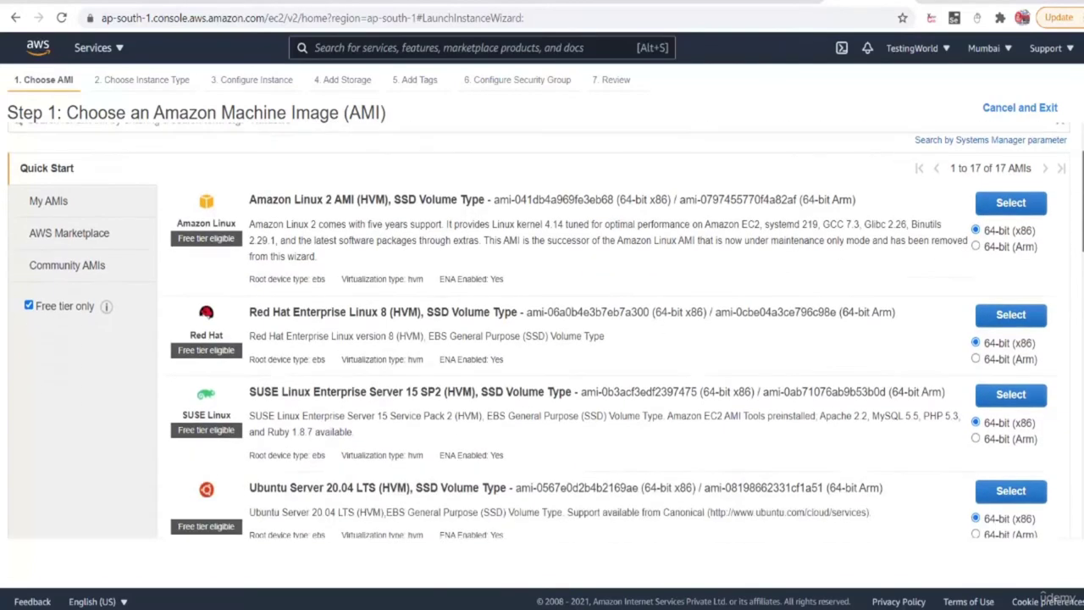
pyautogui.scroll(1, 592, 292)
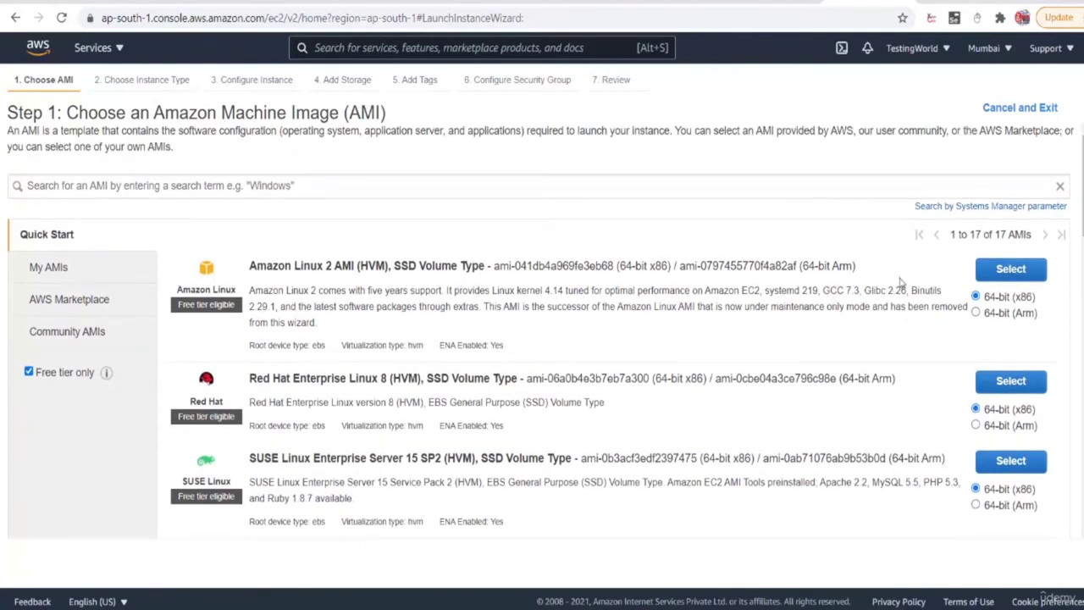
pyautogui.moveTo(949, 238); pyautogui.dragTo(1073, 211)
pyautogui.scroll(-1, 1073, 212)
pyautogui.scroll(-1, 448, 327)
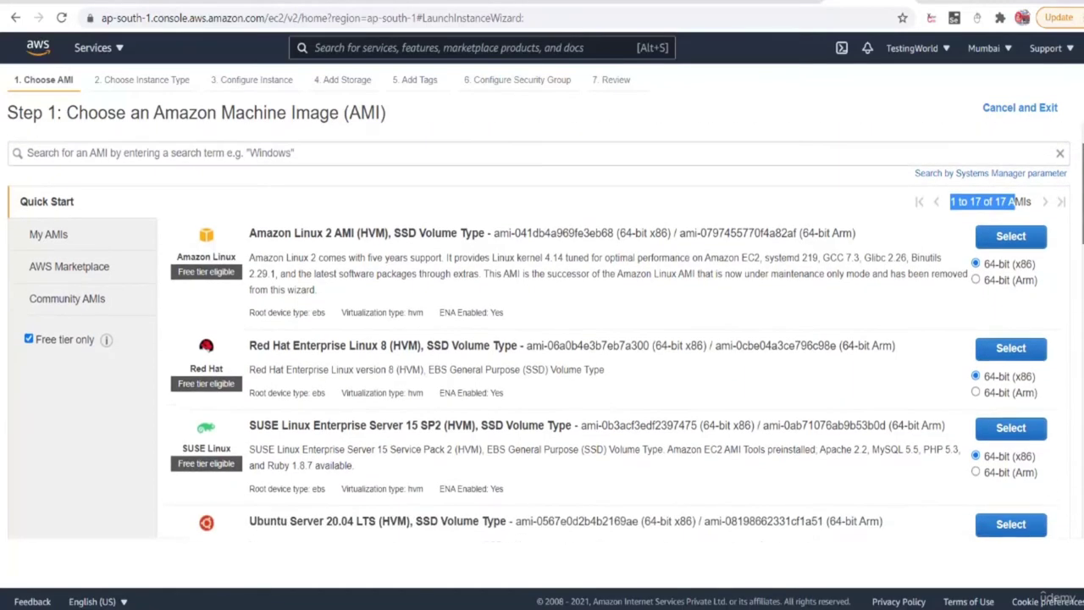
pyautogui.scroll(2, 449, 327)
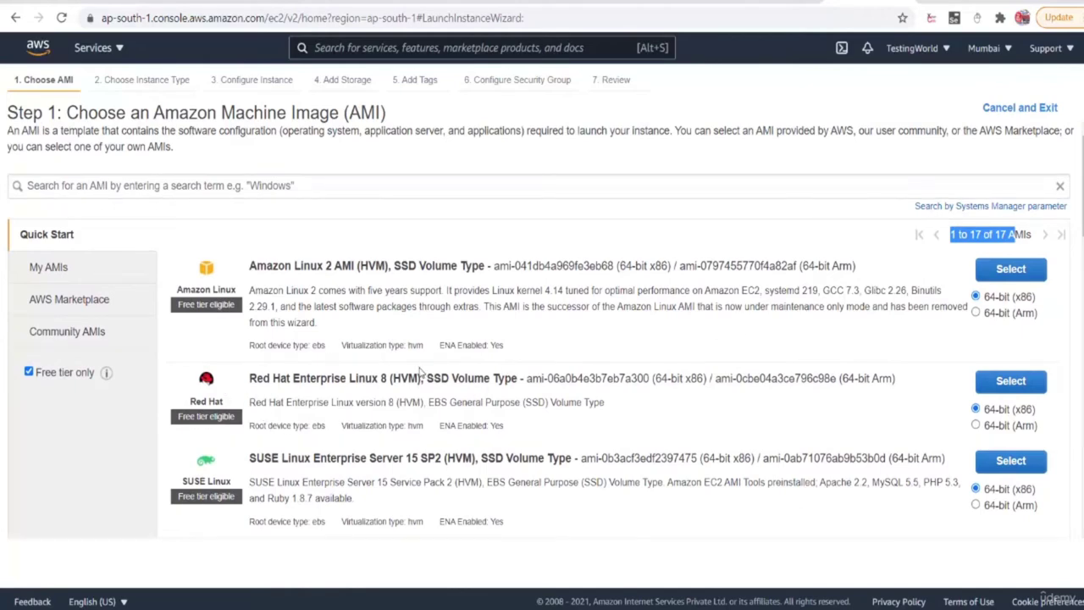
pyautogui.scroll(-3, 542, 330)
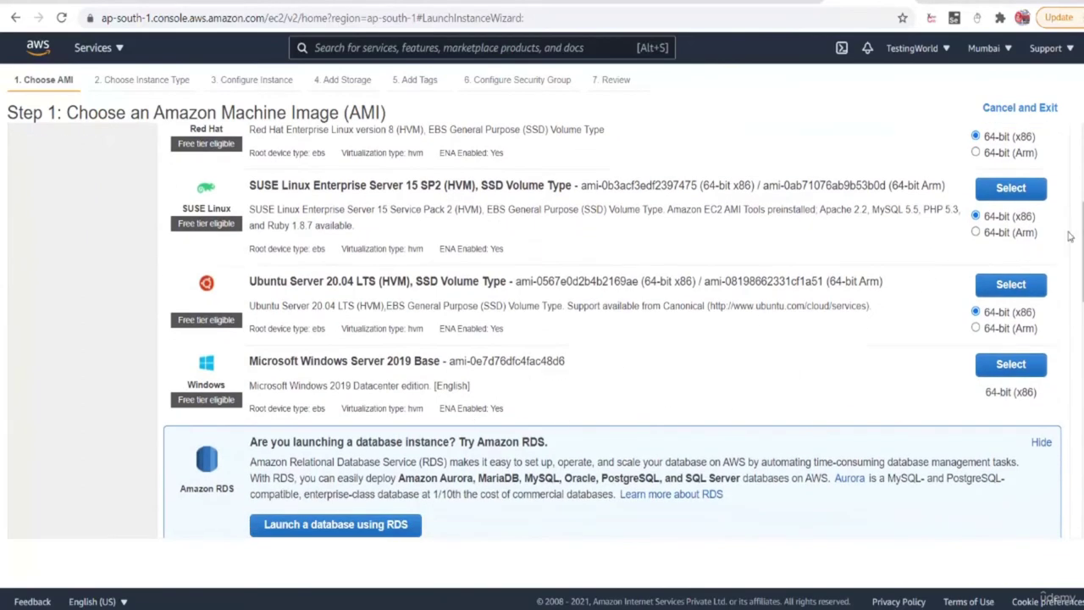
pyautogui.moveTo(1078, 239); pyautogui.dragTo(1078, 176)
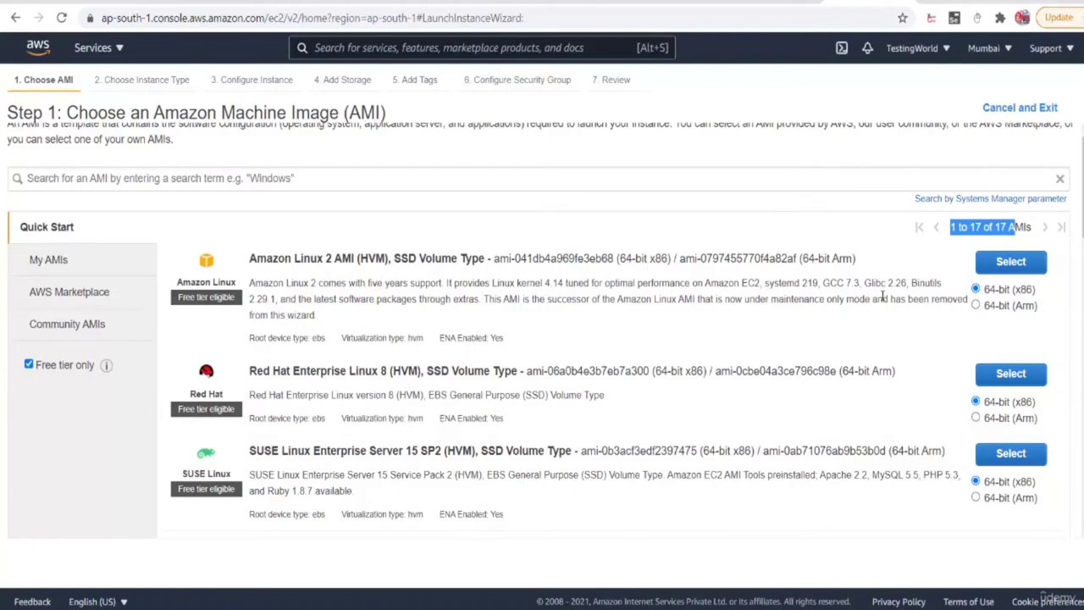
pyautogui.click(1011, 262)
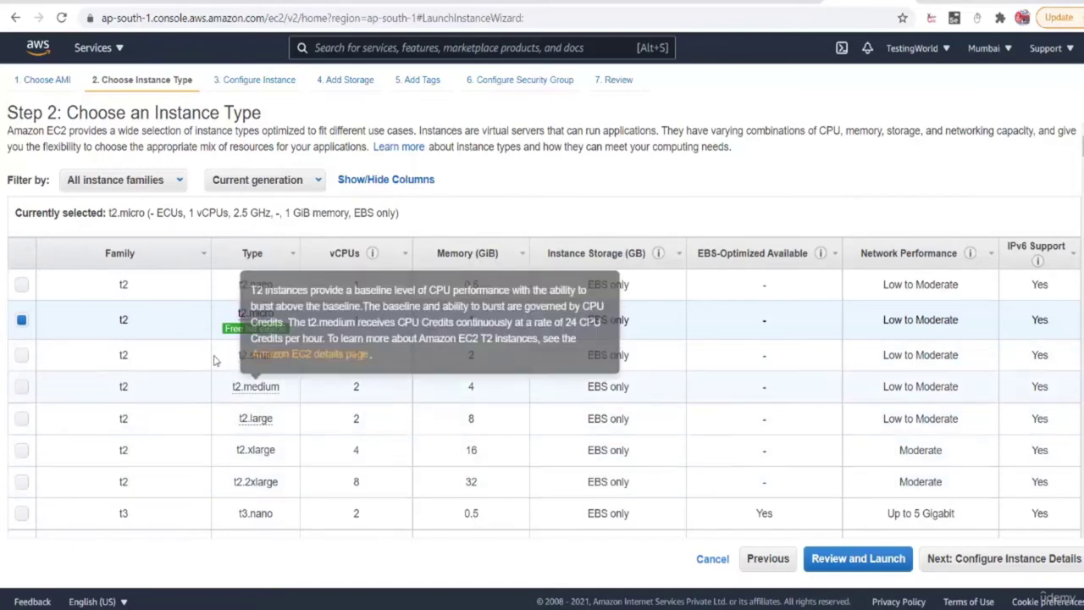
# Compare t2.micro (1 vCPU, 1 GiB) with t2.2xlarge (32 GiB), briefly selecting t2.2xlarge.
pyautogui.moveTo(261, 330)
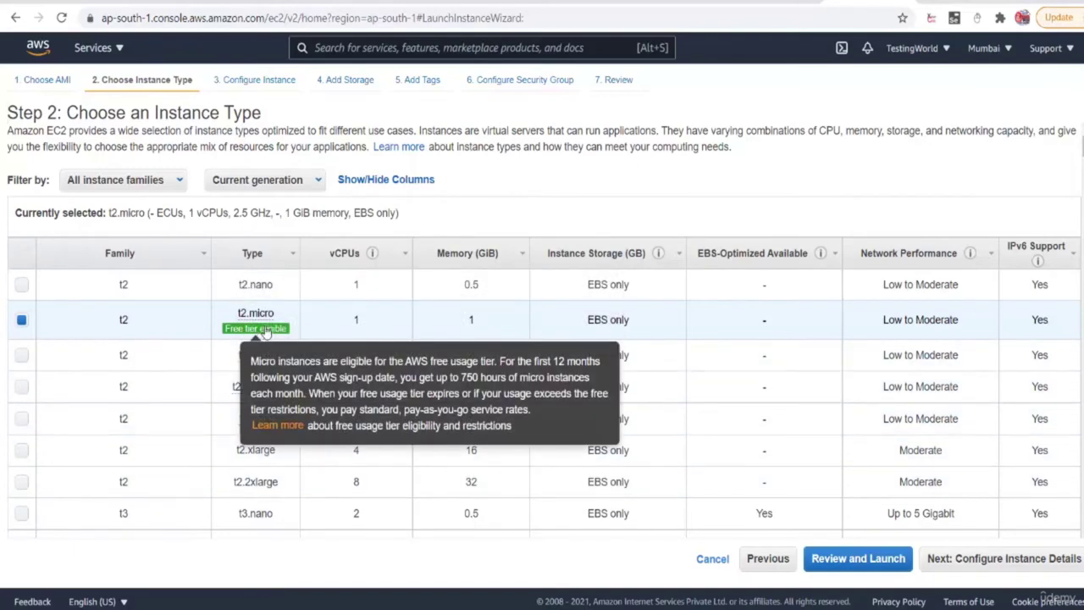
pyautogui.moveTo(349, 333); pyautogui.dragTo(369, 332)
pyautogui.moveTo(465, 332); pyautogui.dragTo(488, 333)
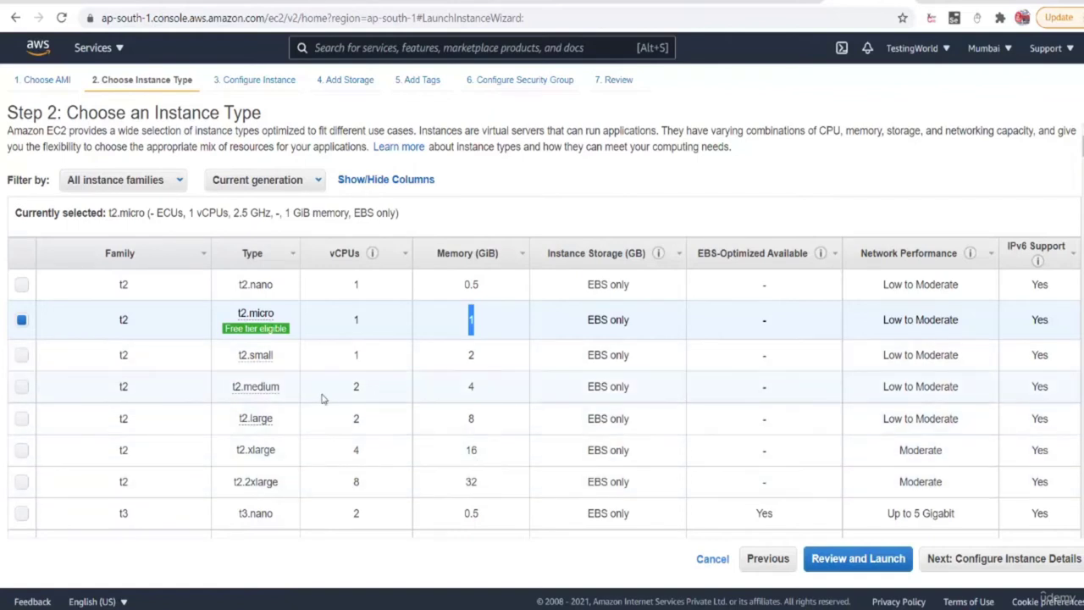
pyautogui.moveTo(348, 481); pyautogui.dragTo(366, 482)
pyautogui.click(455, 487)
pyautogui.moveTo(482, 490); pyautogui.dragTo(464, 490)
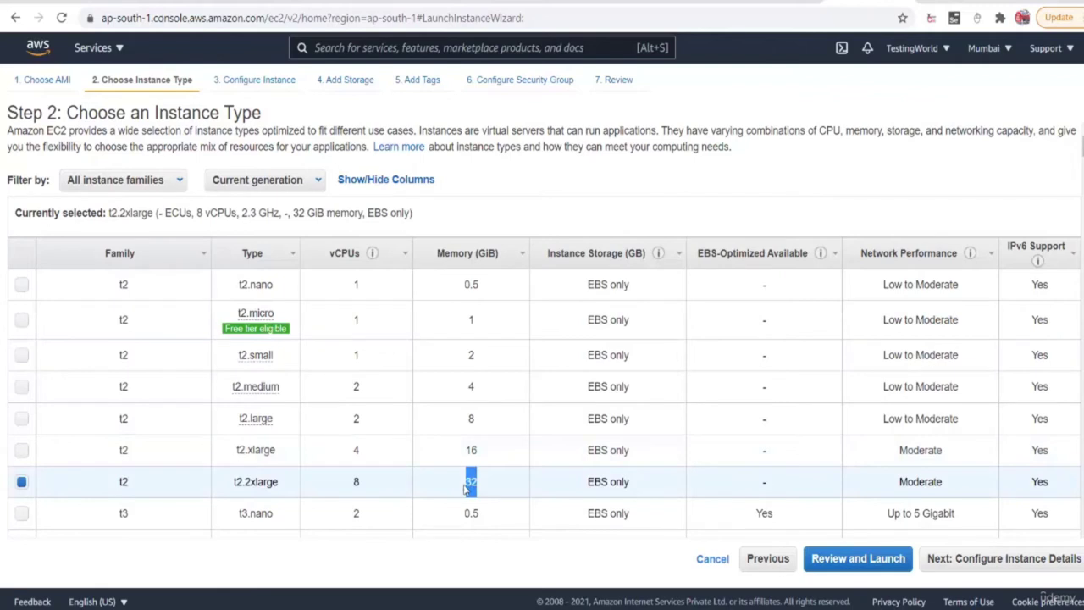
# Switch back to the free-tier t2.micro with 1 vCPU and 1 GiB memory.
pyautogui.click(22, 321)
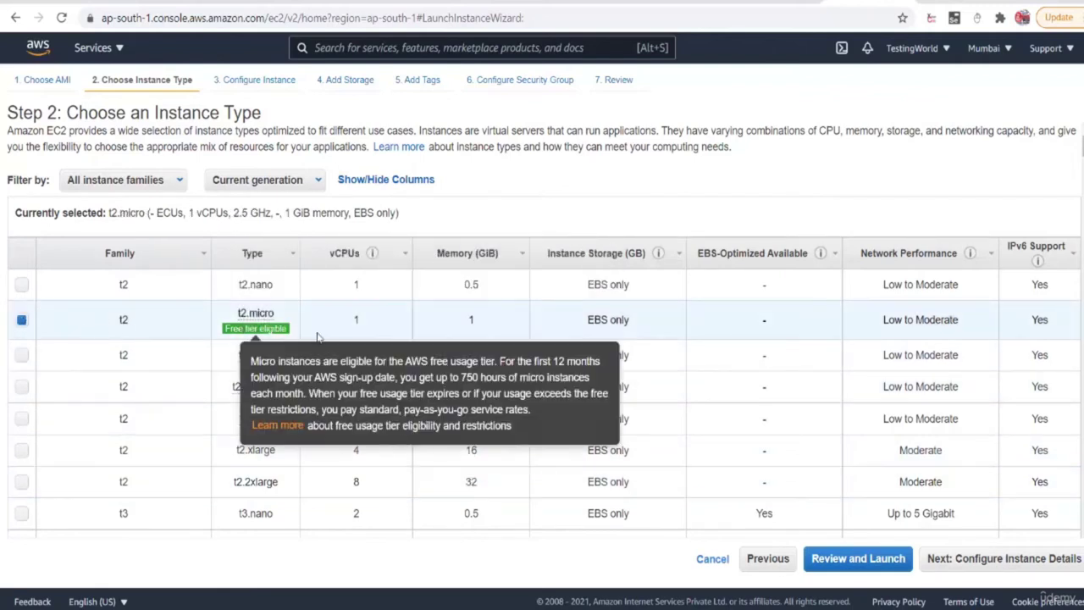
pyautogui.moveTo(270, 319)
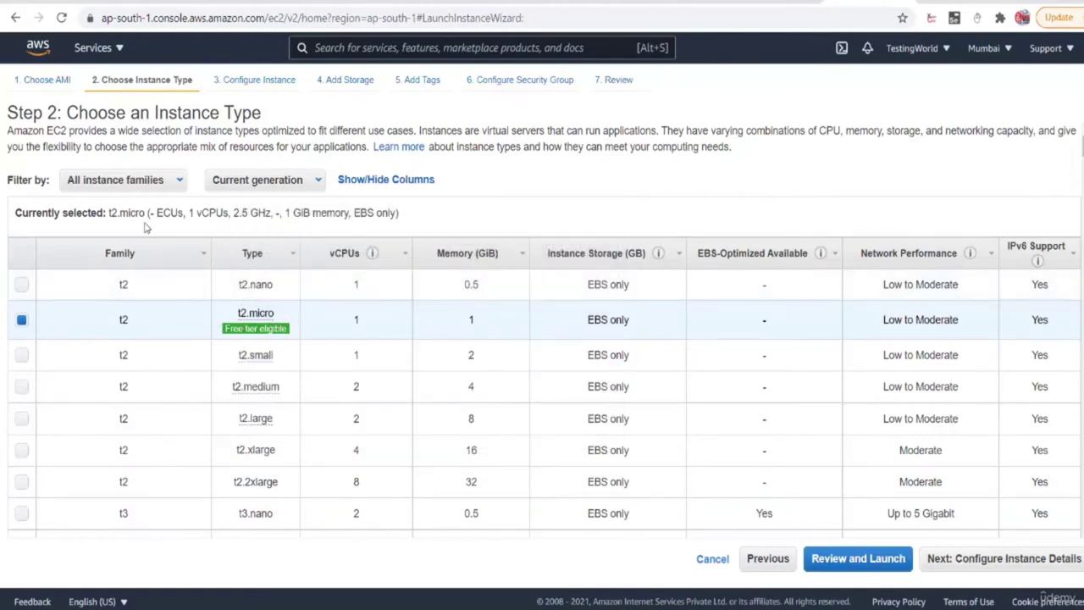
pyautogui.moveTo(307, 343)
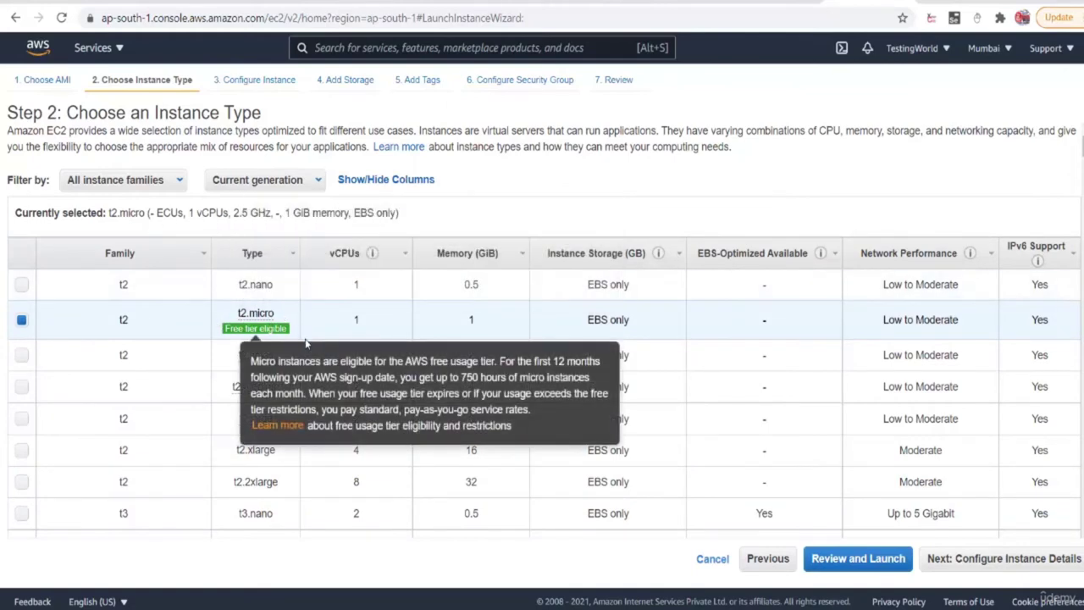
pyautogui.doubleClick(356, 332)
pyautogui.doubleClick(472, 333)
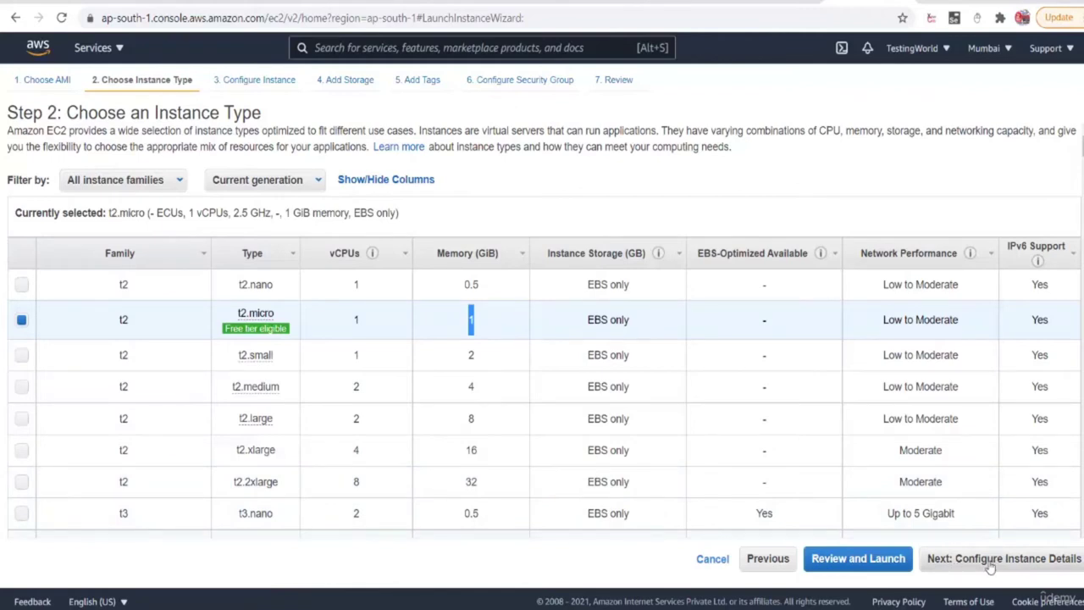
# Go to instance details and keep 1 instance, the default VPC and auto-assigned public IP.
pyautogui.click(989, 559)
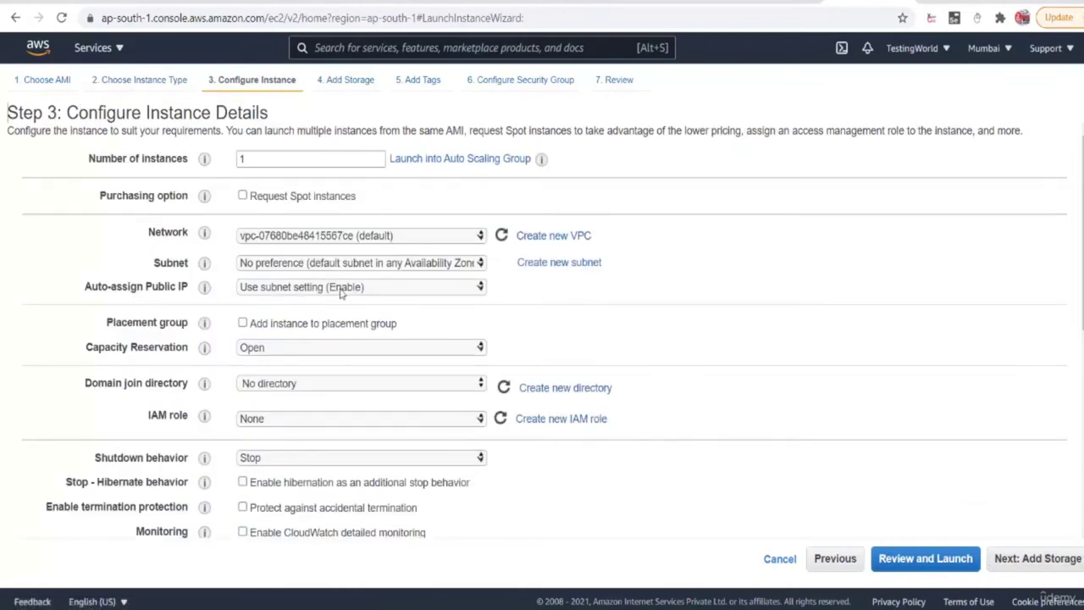
pyautogui.doubleClick(255, 160)
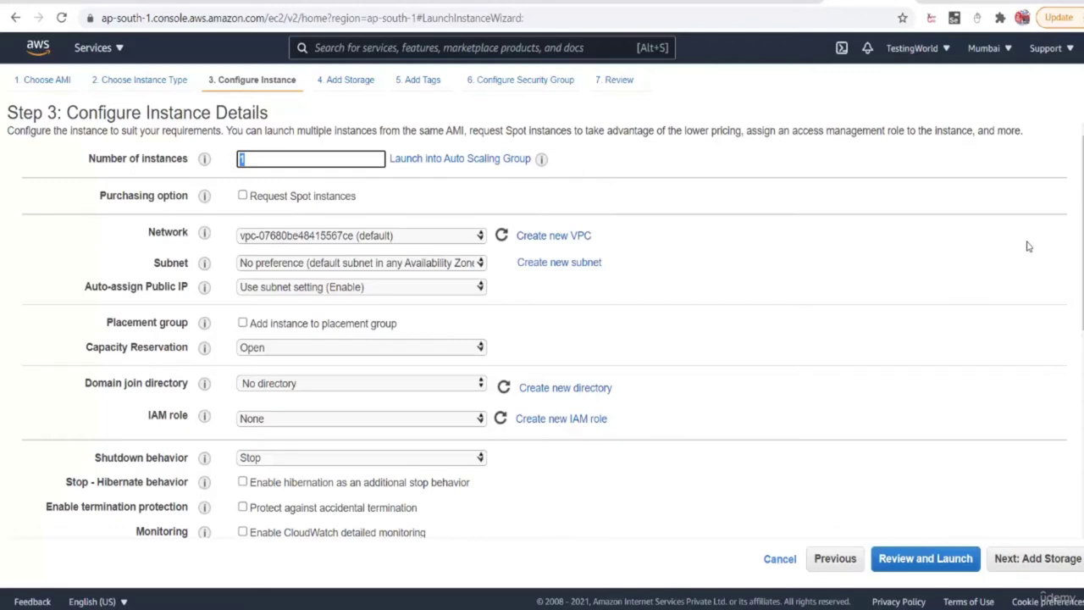
pyautogui.scroll(-3, 1049, 204)
pyautogui.scroll(-3, 1049, 204)
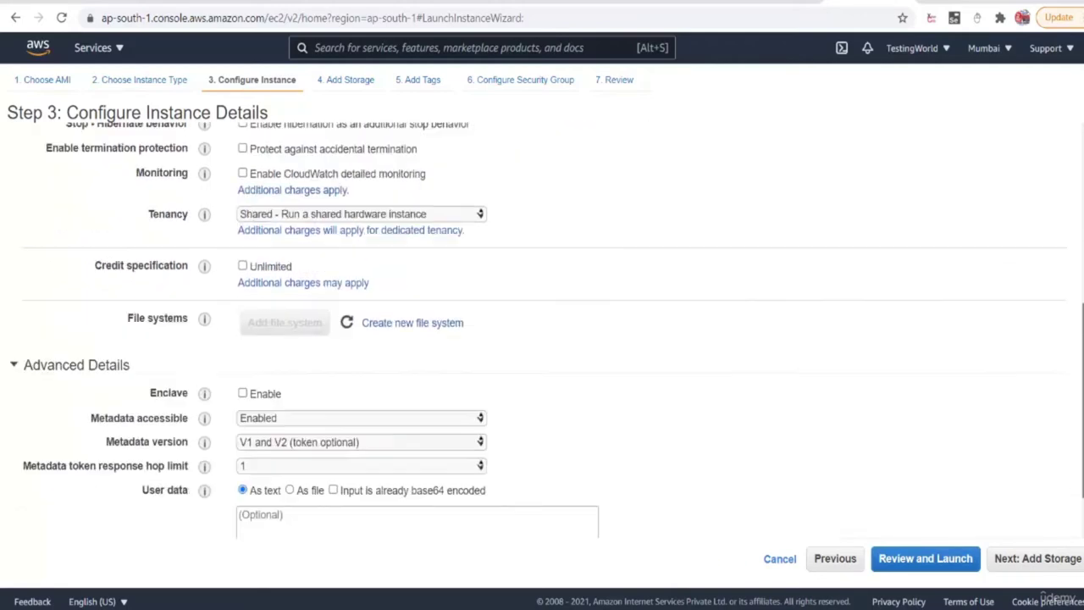
pyautogui.scroll(5, 1048, 205)
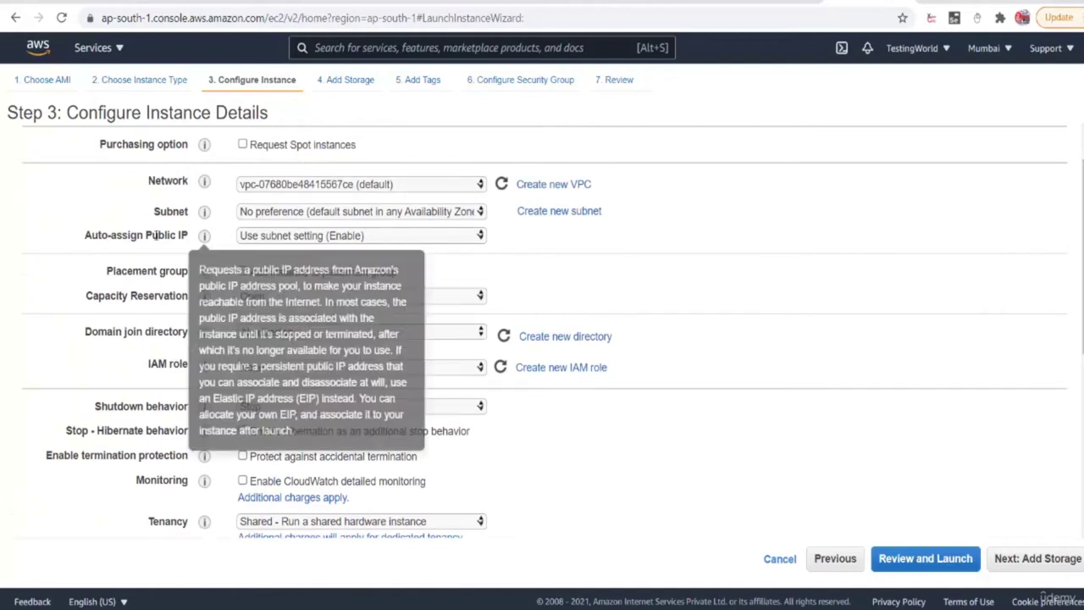
pyautogui.moveTo(205, 218)
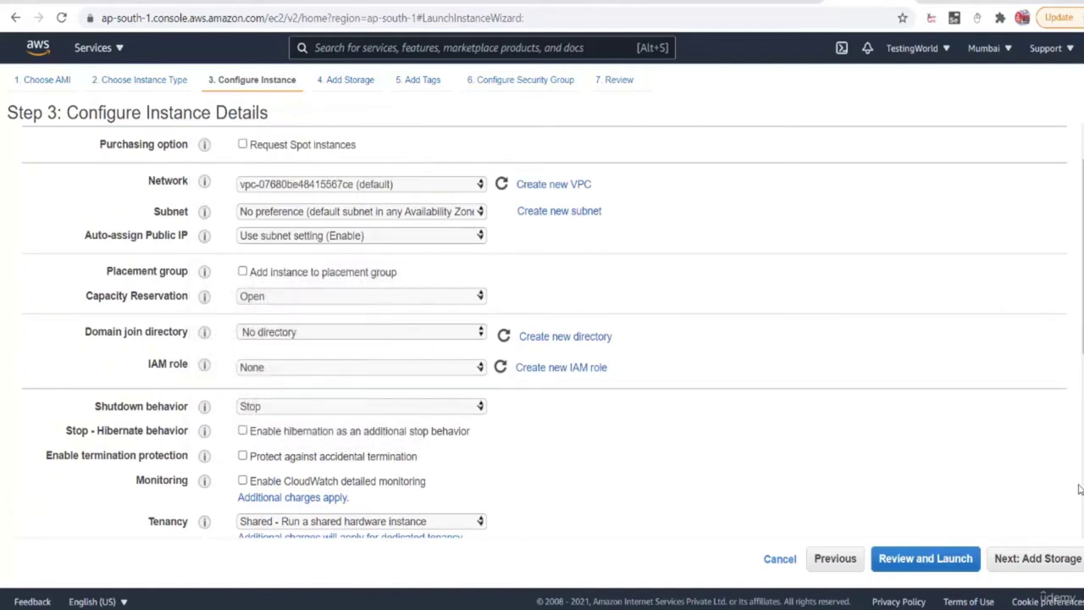
# Leave the root volume at the default 8 GiB and move on to Add Tags.
pyautogui.click(1025, 560)
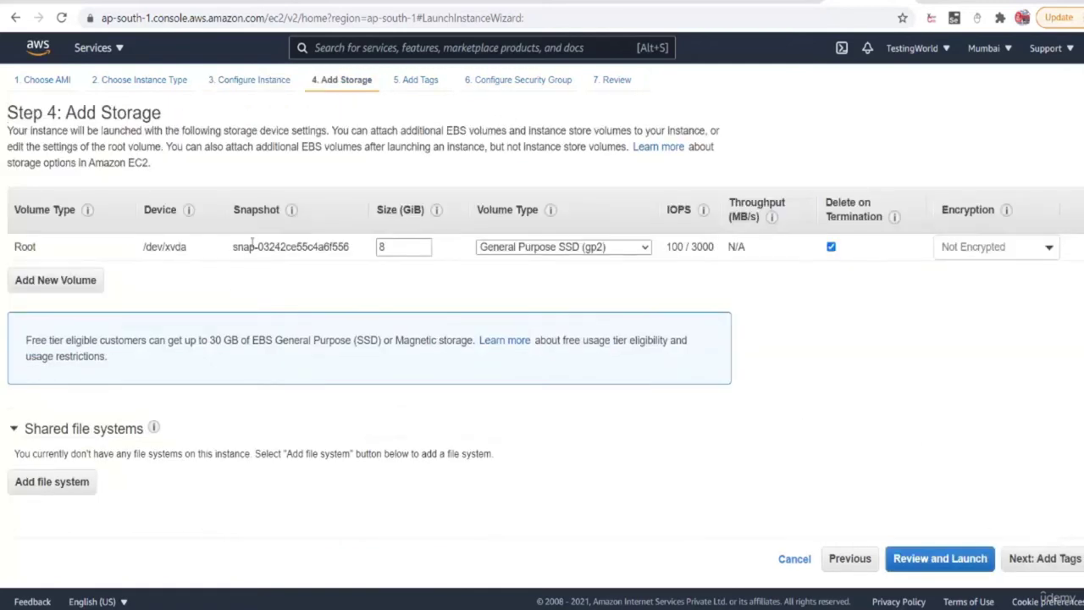
pyautogui.moveTo(398, 246); pyautogui.dragTo(366, 247)
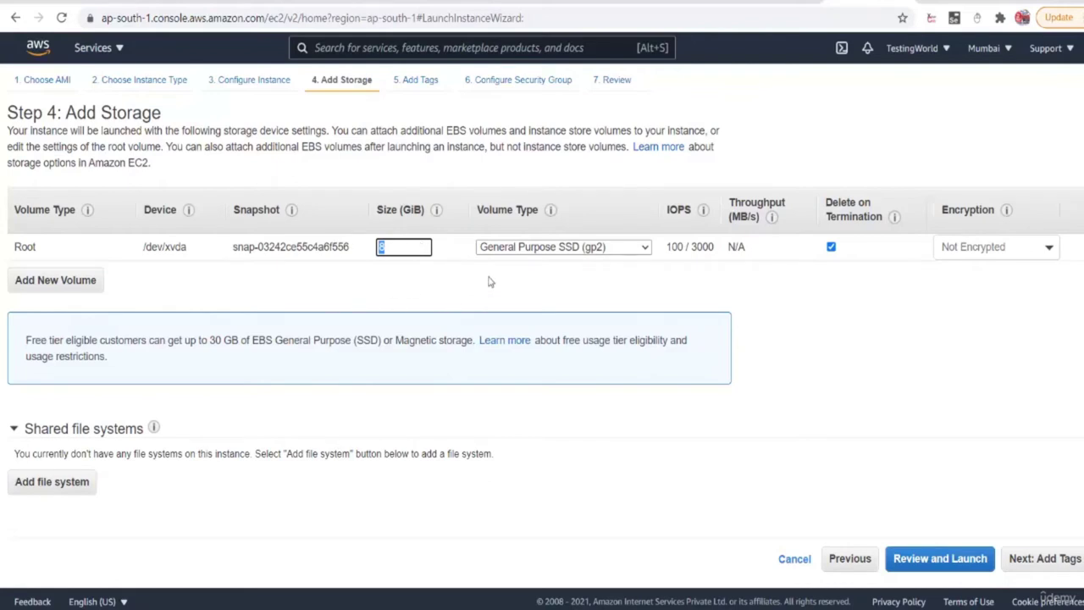
pyautogui.click(520, 297)
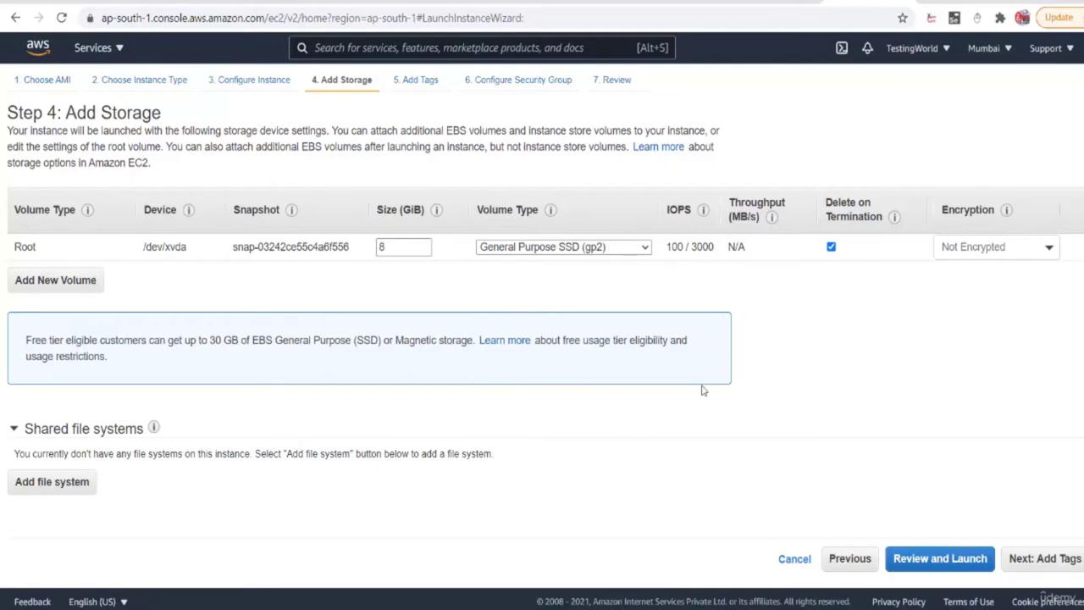
pyautogui.click(1027, 559)
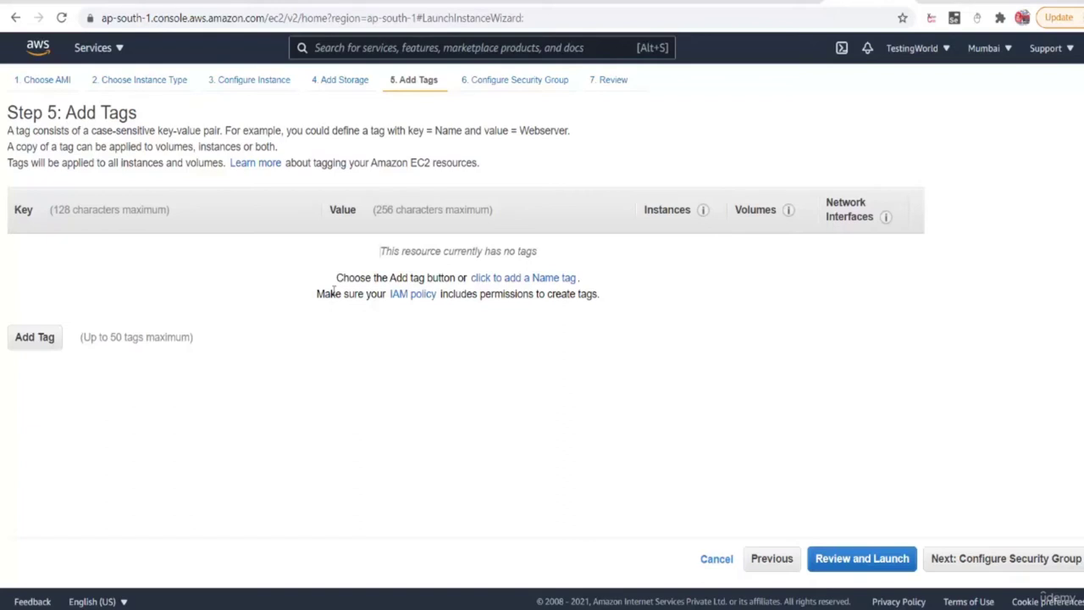
# Add a tag with key MachineType and value ForTesting, then go to Configure Security Group.
pyautogui.click(43, 339)
pyautogui.write('M')
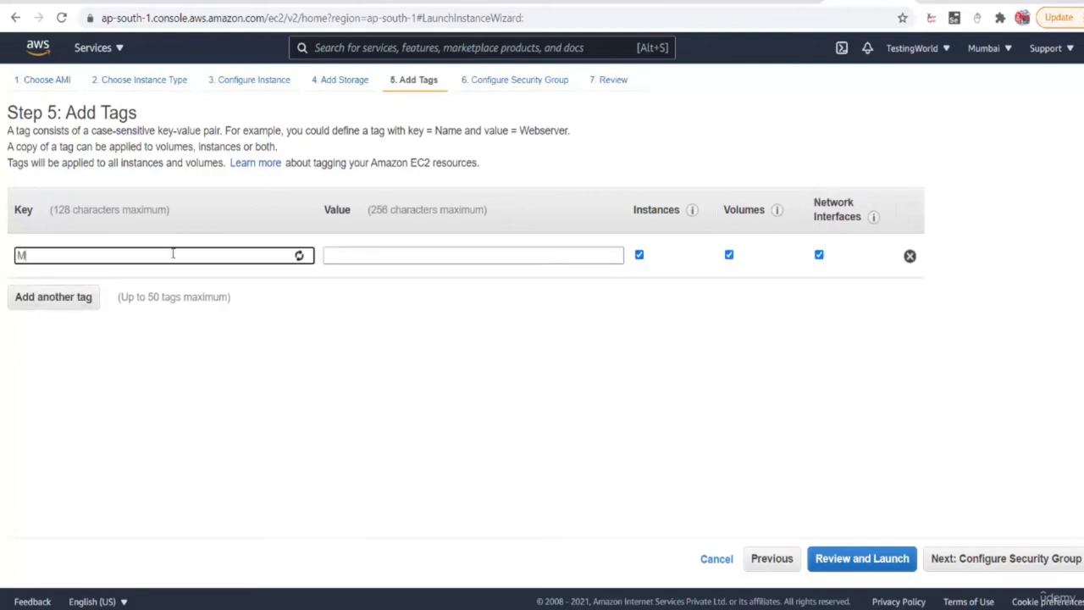
pyautogui.write('achineType')
pyautogui.press('Tab')
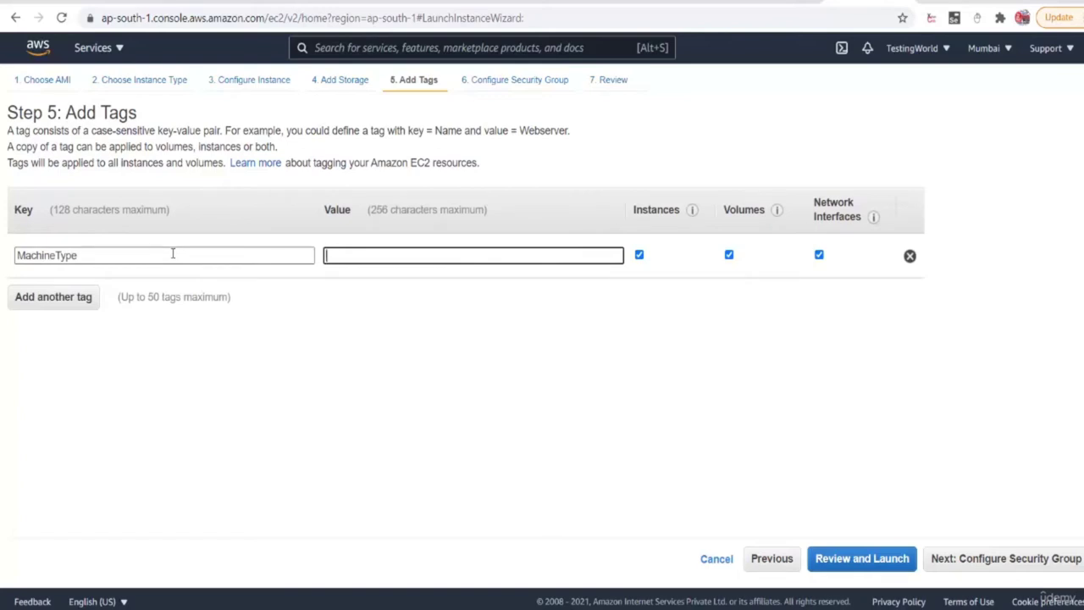
pyautogui.write('ForTesting')
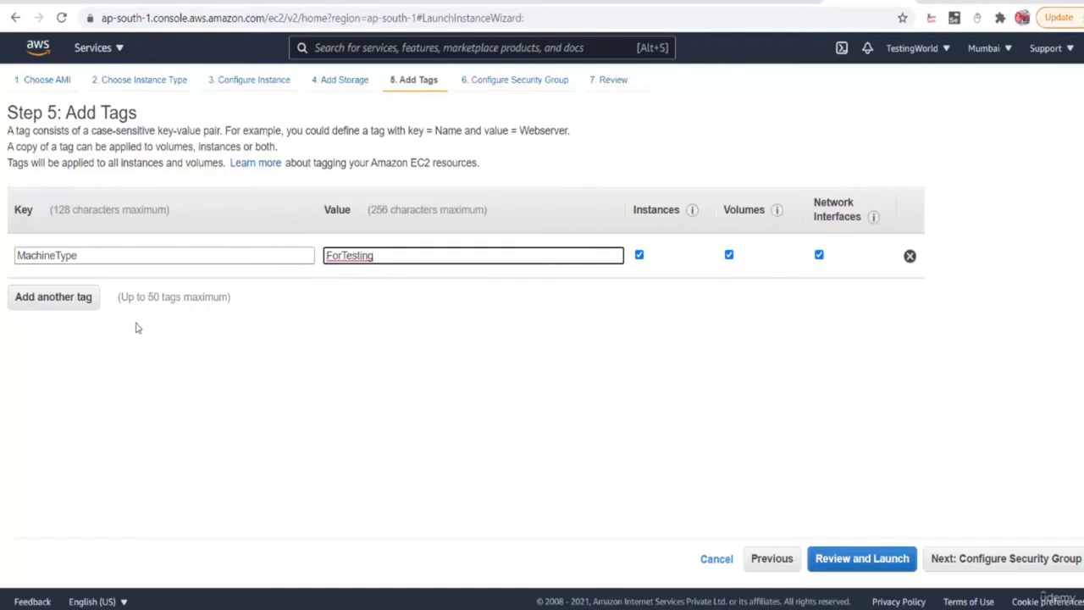
pyautogui.click(942, 566)
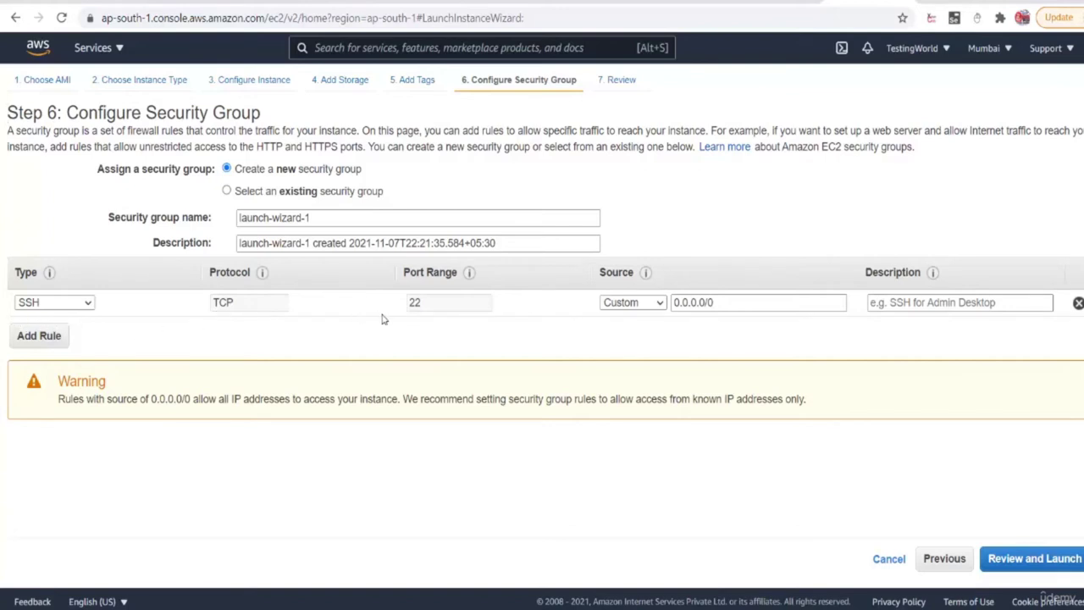
# Try the SSH port 22 source options (Custom, My IP) and settle on Anywhere.
pyautogui.doubleClick(411, 309)
pyautogui.click(658, 307)
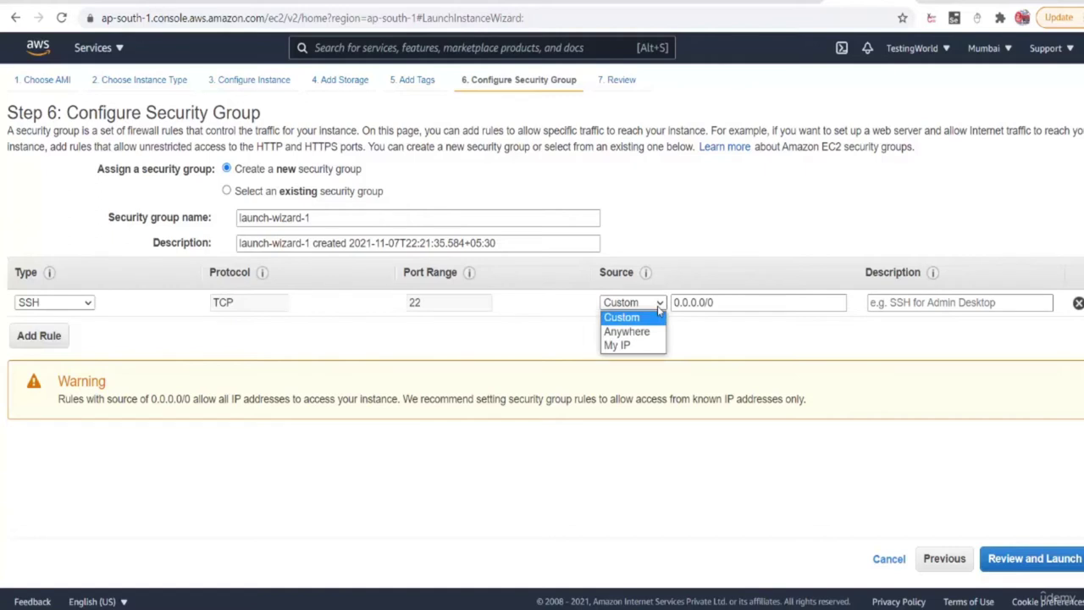
pyautogui.click(619, 334)
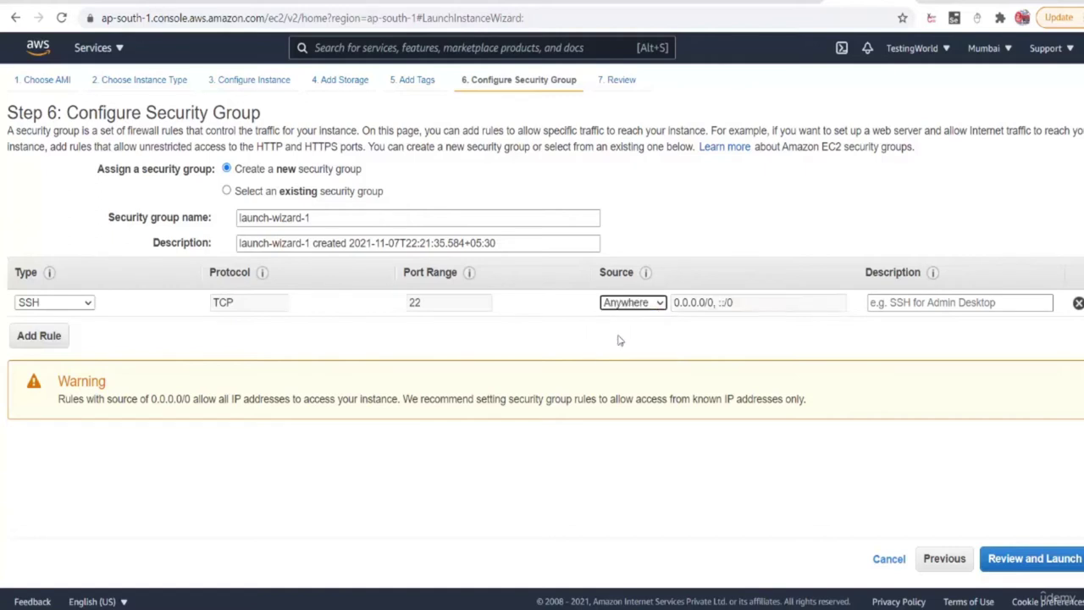
pyautogui.click(649, 309)
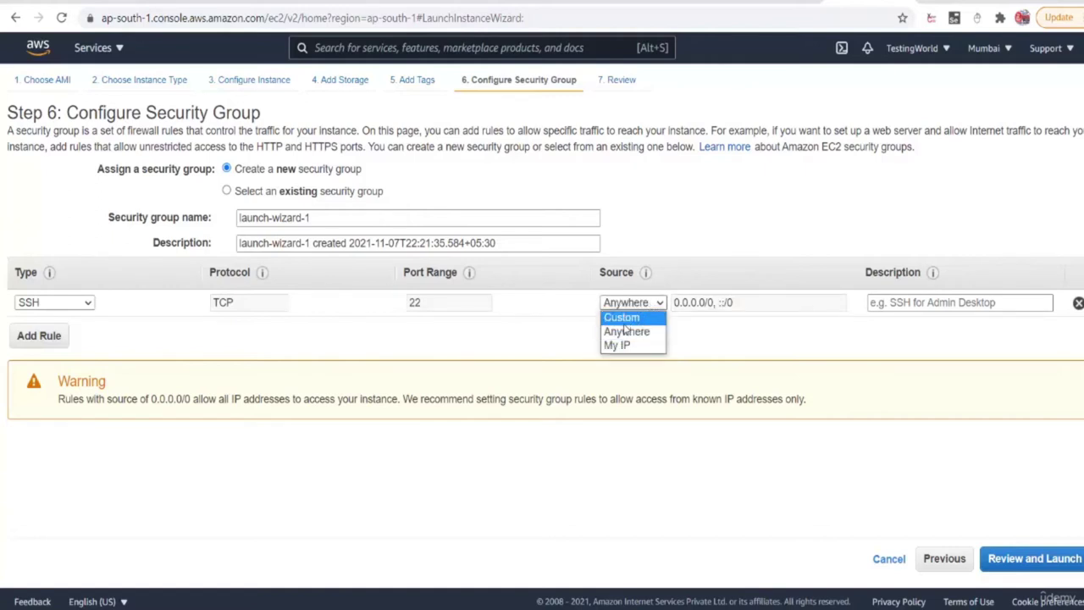
pyautogui.click(611, 325)
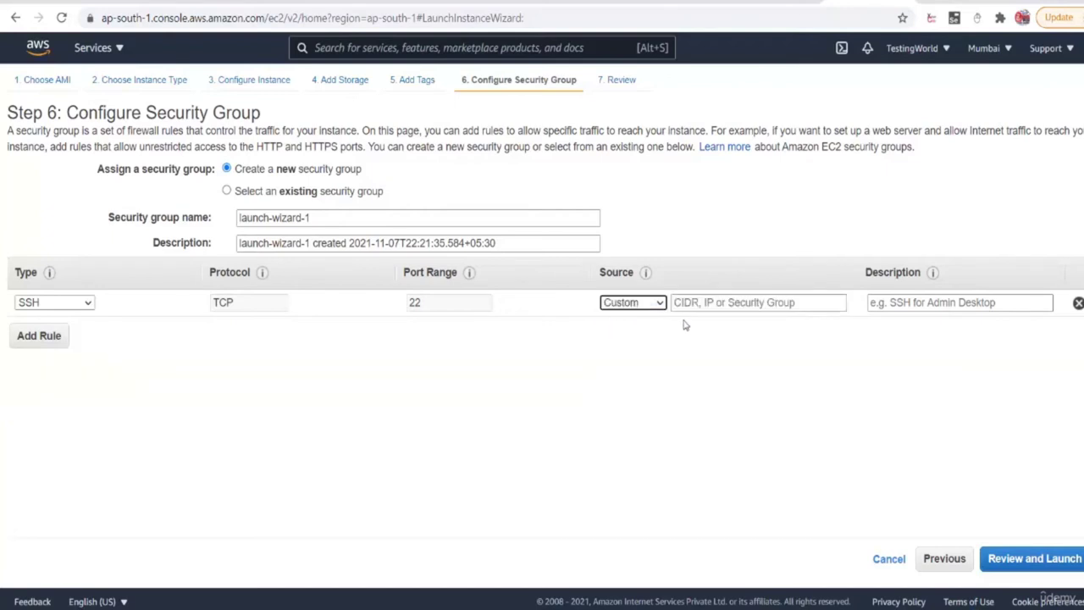
pyautogui.click(659, 307)
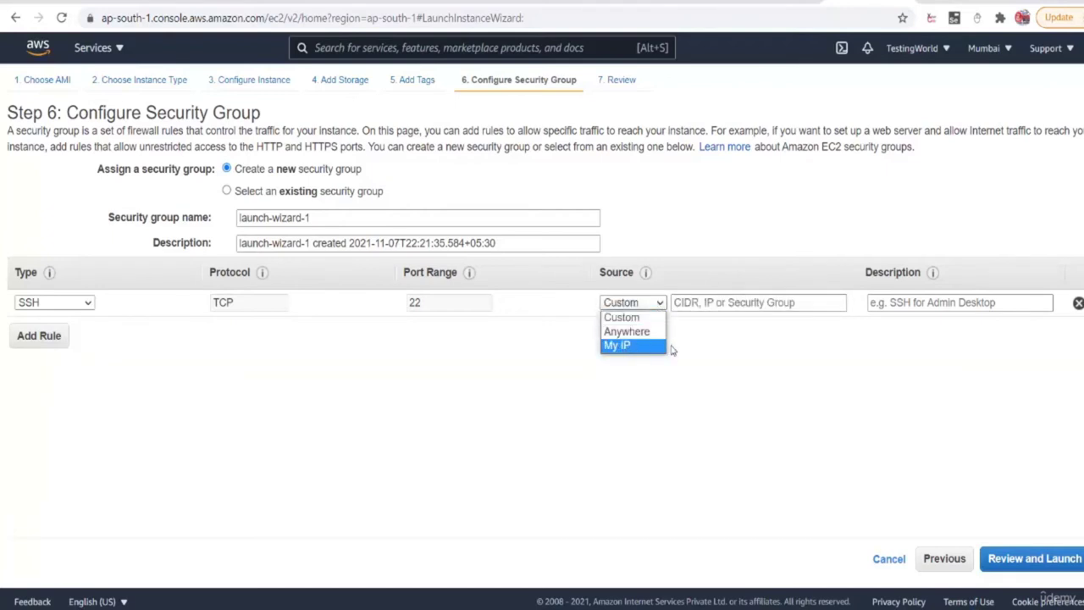
pyautogui.click(631, 347)
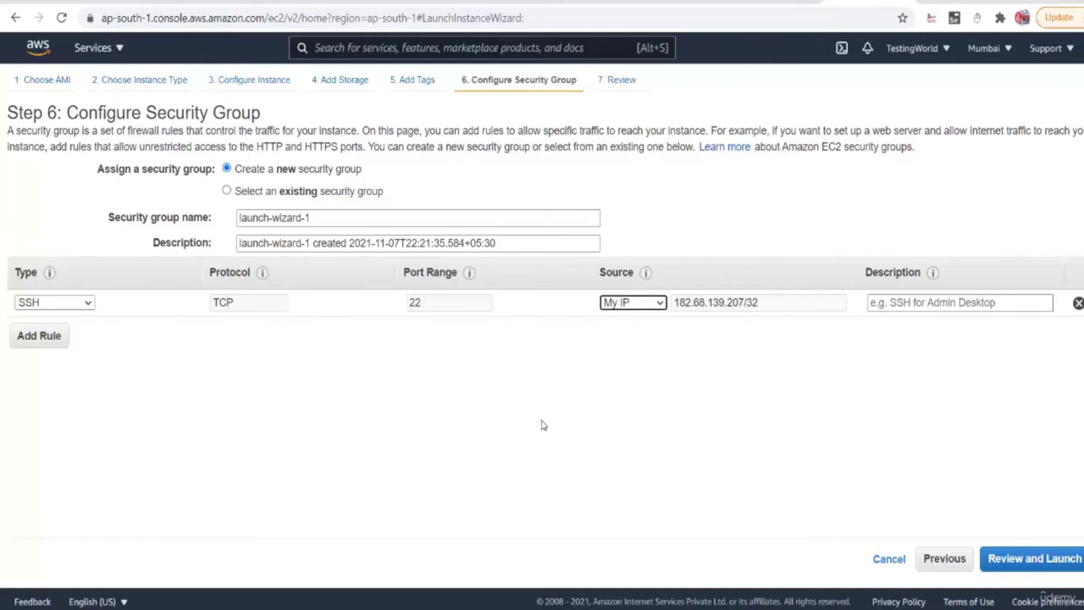
pyautogui.click(659, 304)
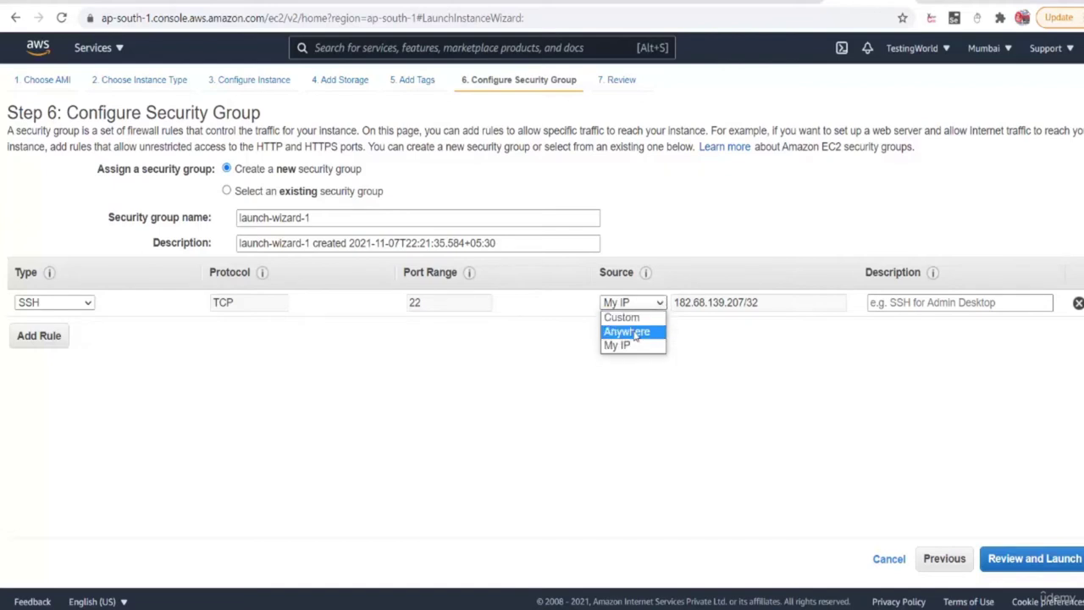
pyautogui.click(632, 318)
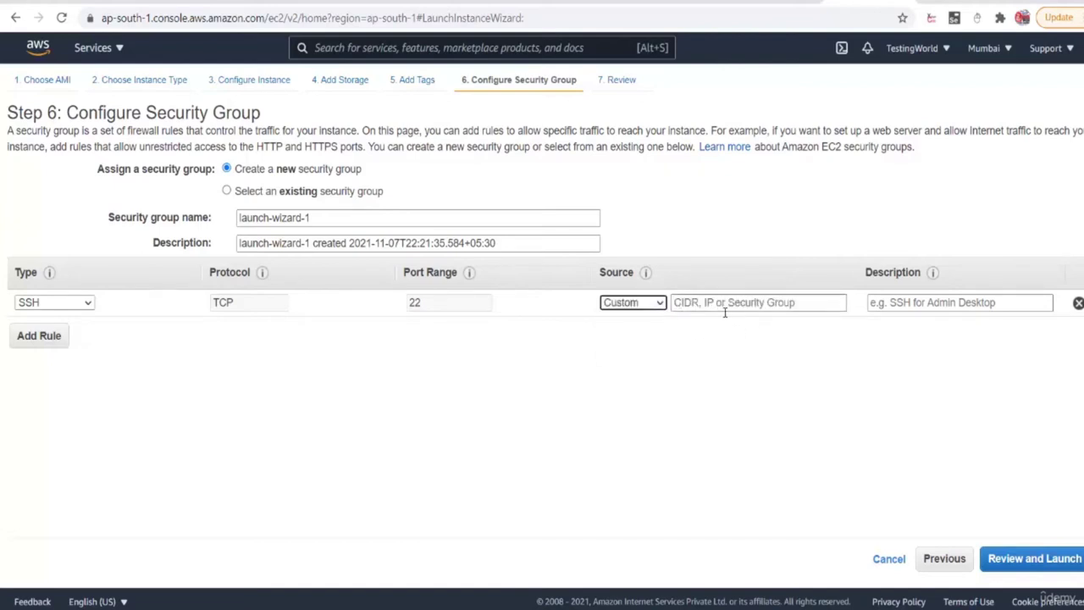
pyautogui.click(660, 303)
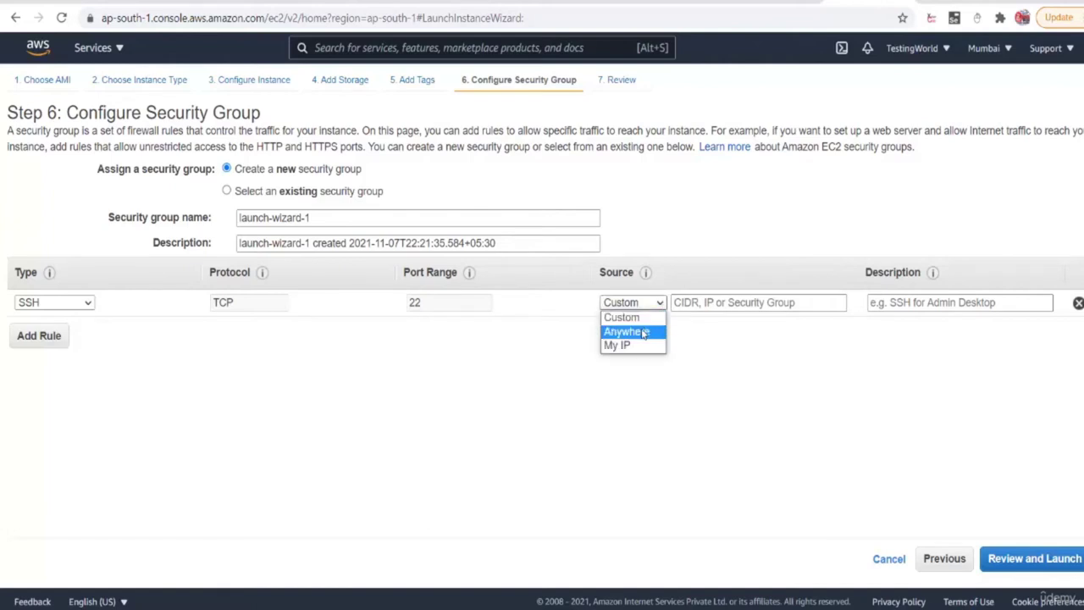
pyautogui.click(645, 334)
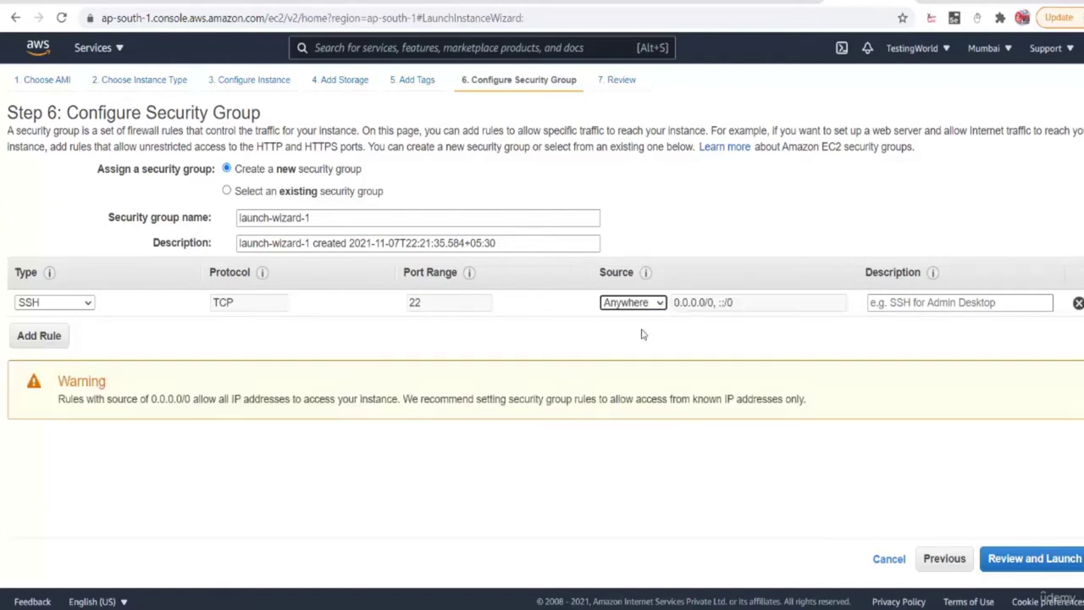
pyautogui.click(227, 403)
# Review the t2.micro Amazon Linux 2 settings on Step 7, then Launch to reach the key pair dialog.
pyautogui.click(1017, 564)
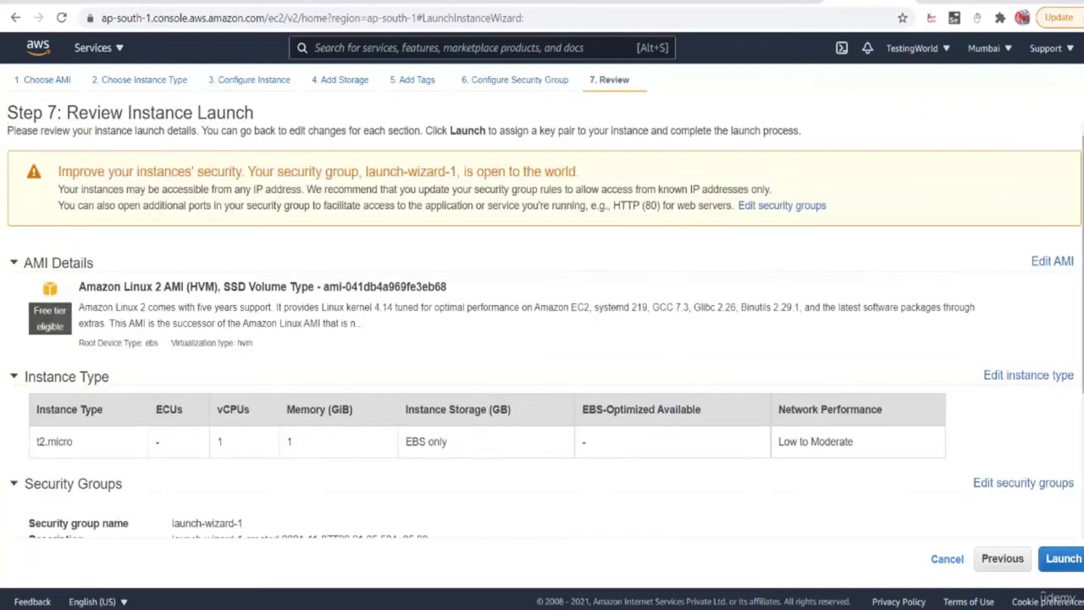
pyautogui.scroll(-2, 542, 330)
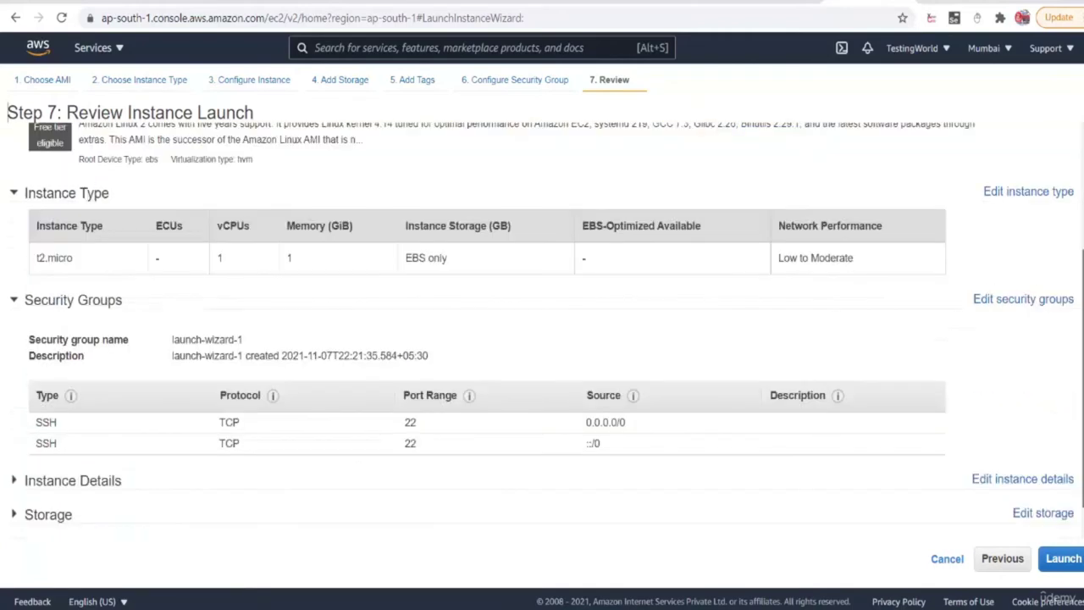
pyautogui.scroll(1, 542, 330)
pyautogui.scroll(-2, 542, 331)
pyautogui.scroll(3, 542, 330)
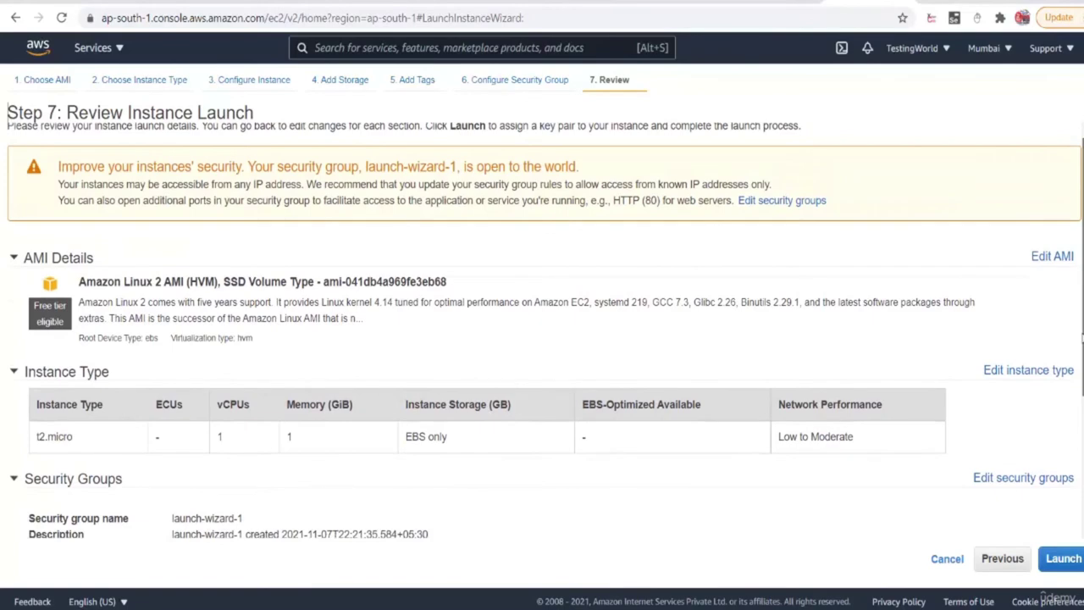
pyautogui.scroll(-2, 542, 331)
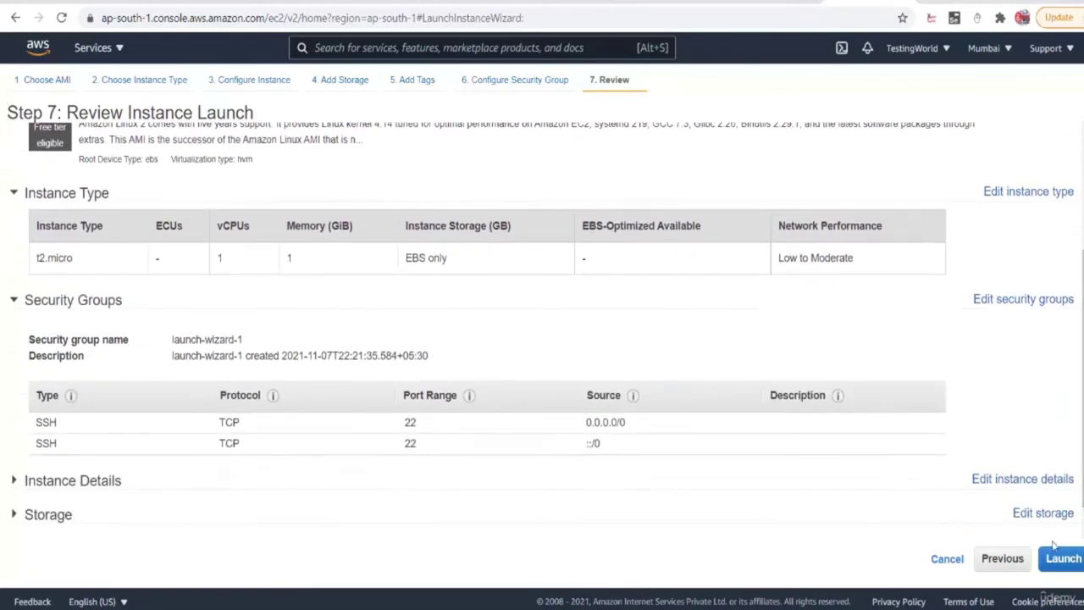
pyautogui.click(1064, 560)
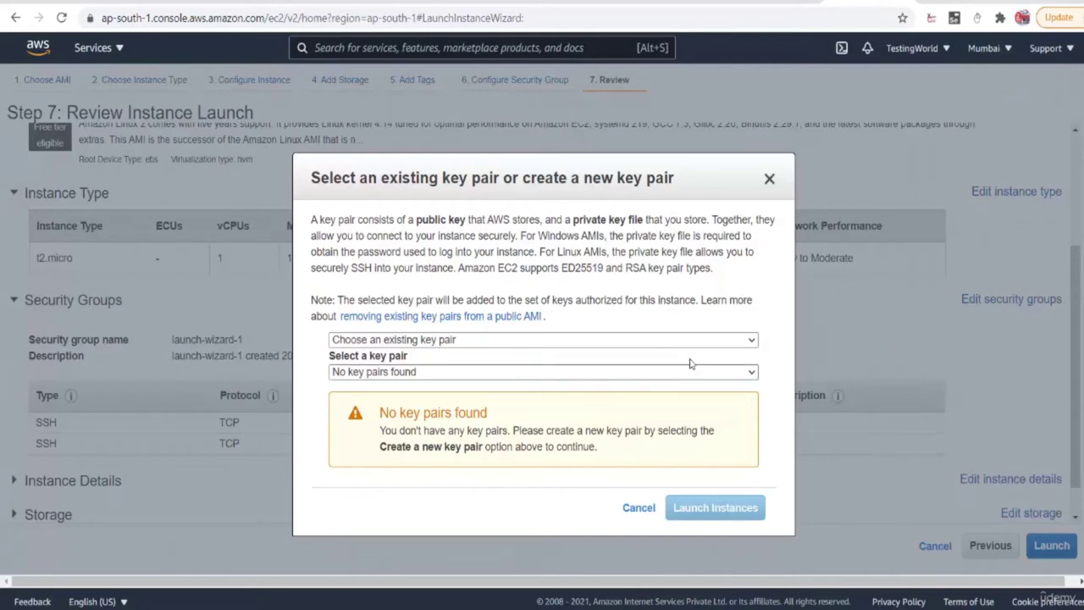
# Create a new RSA key pair VMAccessKey, download VMAccessKey.pem, and launch the instance.
pyautogui.click(748, 343)
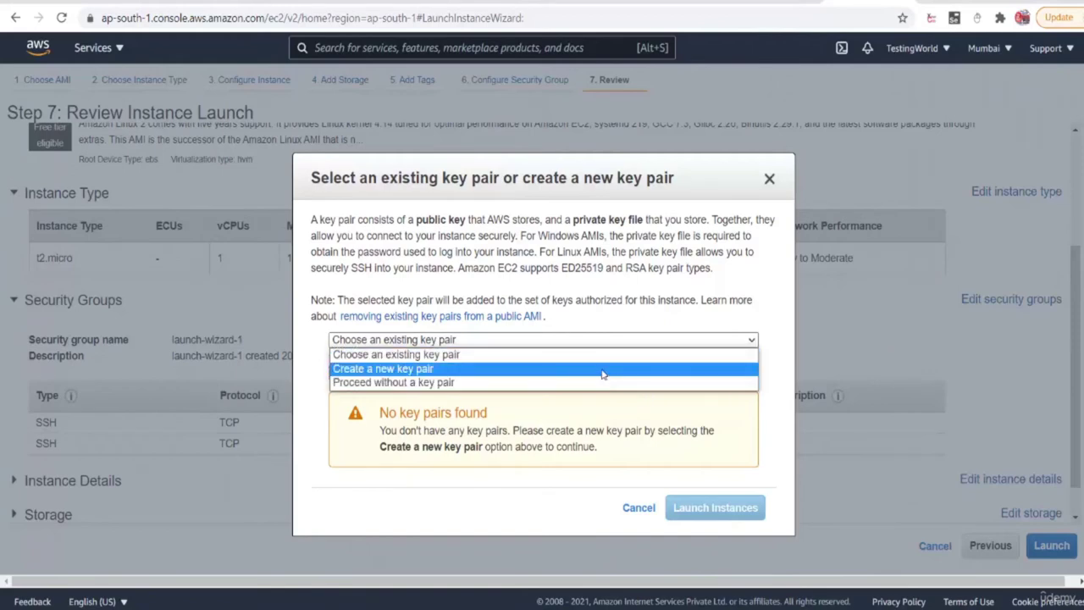
pyautogui.click(602, 370)
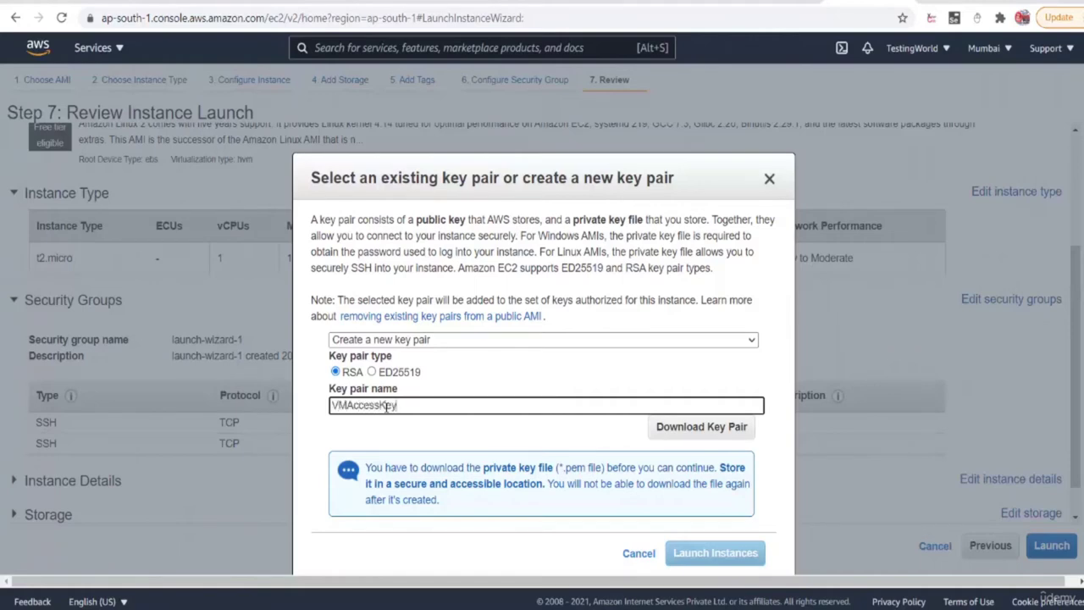
pyautogui.click(695, 432)
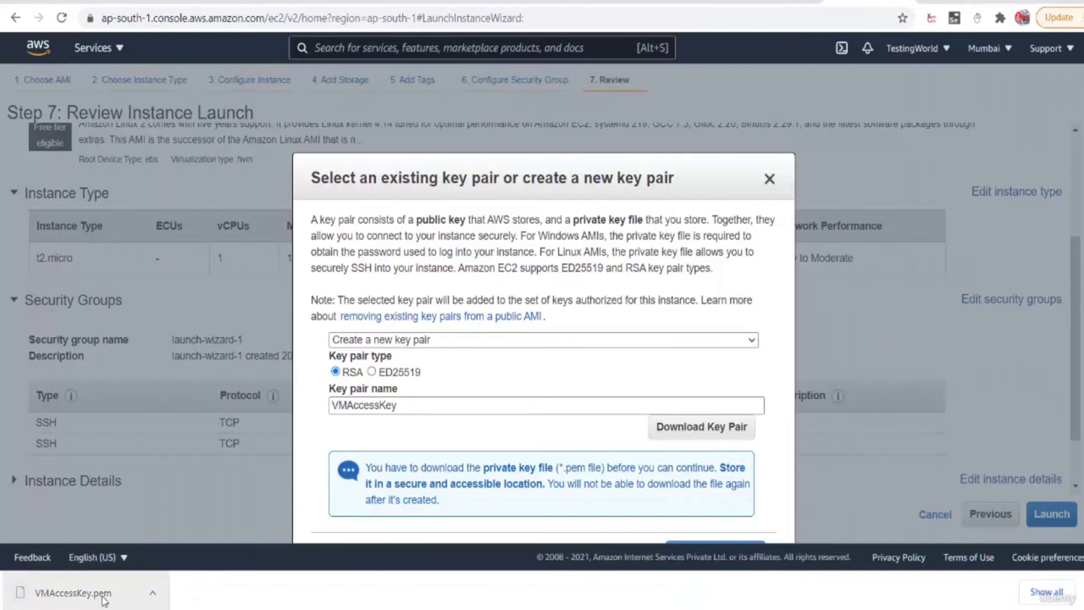
pyautogui.scroll(-1, 544, 338)
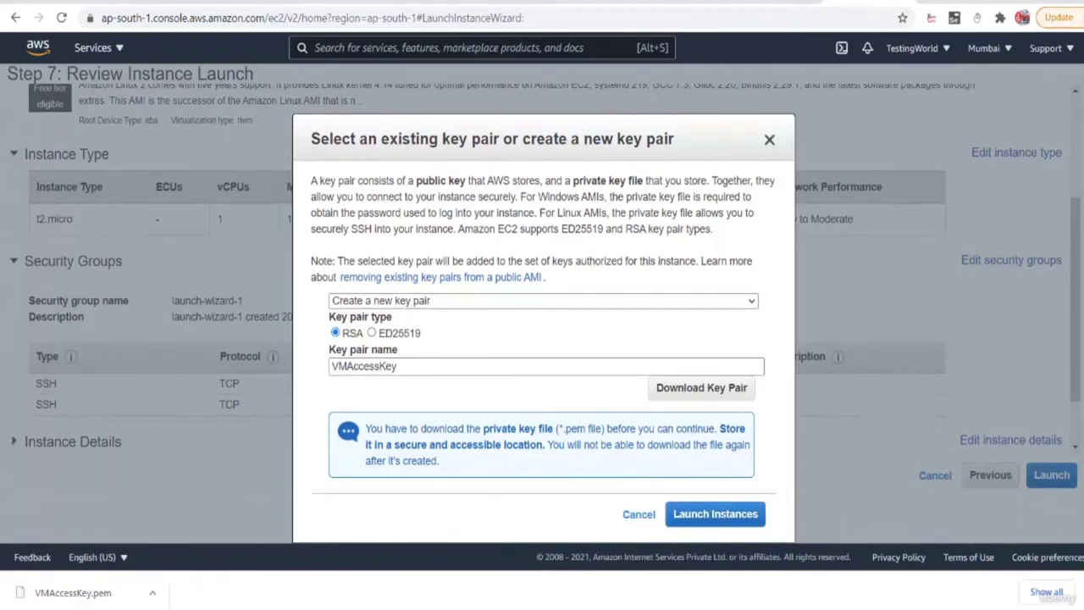
pyautogui.click(710, 516)
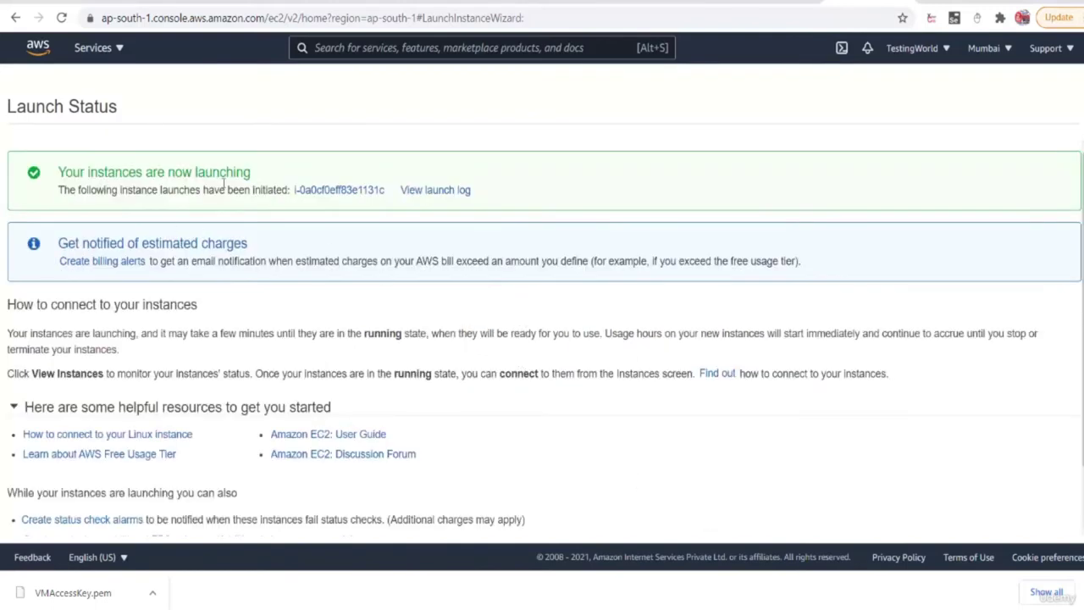
# Go to the EC2 Instances page from Services and dismiss the Welcome back notice.
pyautogui.click(110, 53)
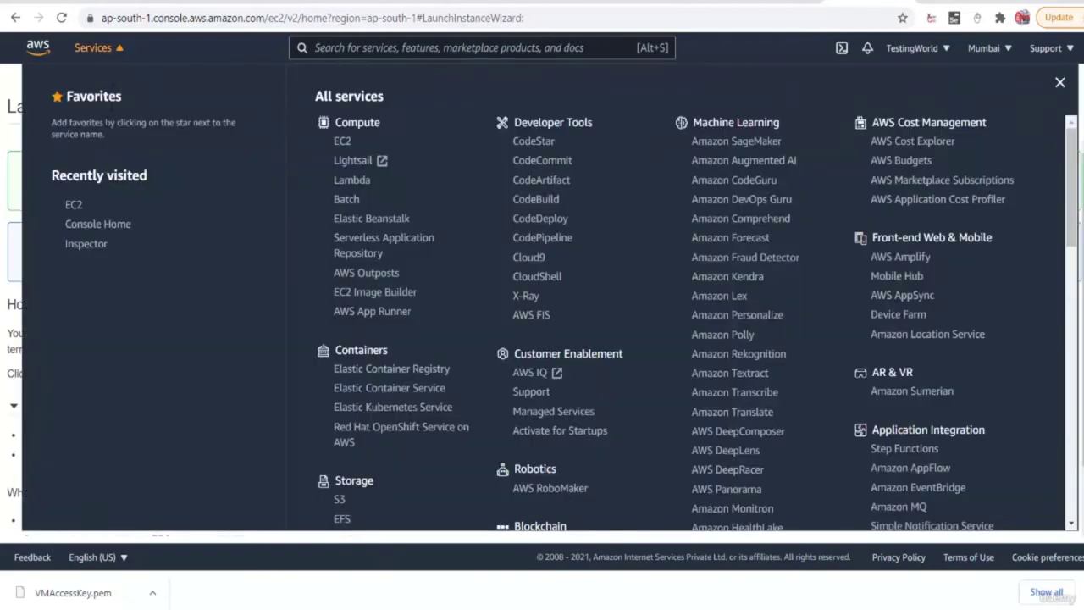
pyautogui.click(339, 141)
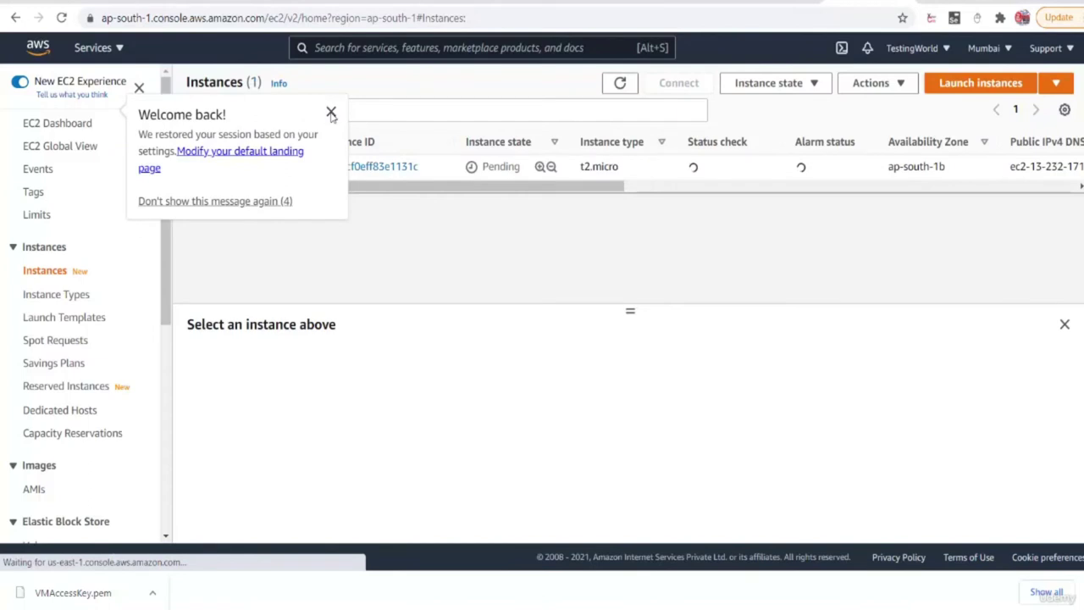
pyautogui.click(331, 111)
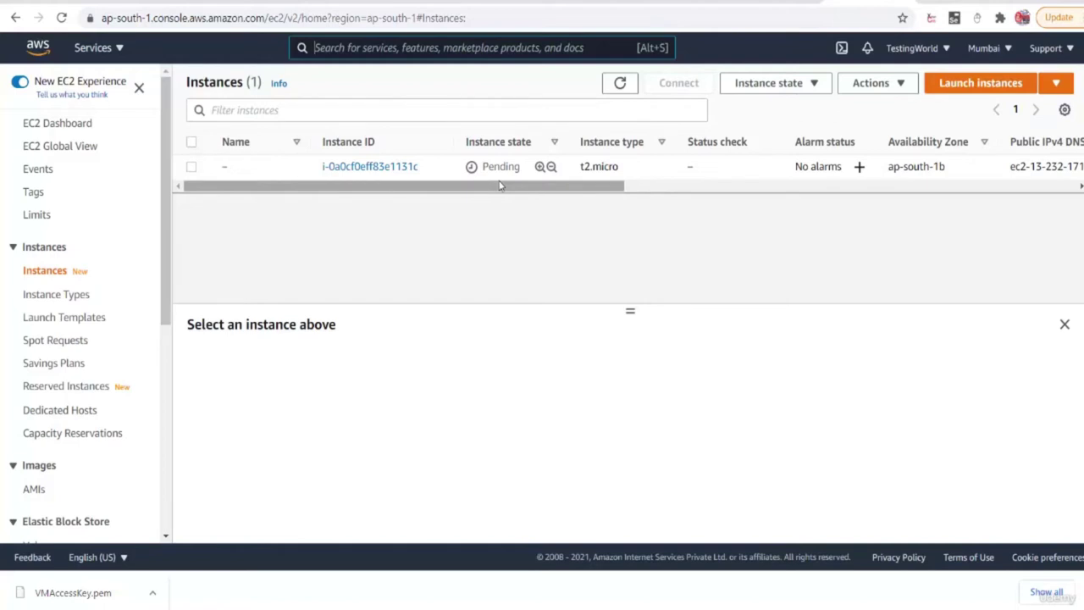
# Refresh until the new instance is Running with 2/2 checks passed, then select it.
pyautogui.click(619, 83)
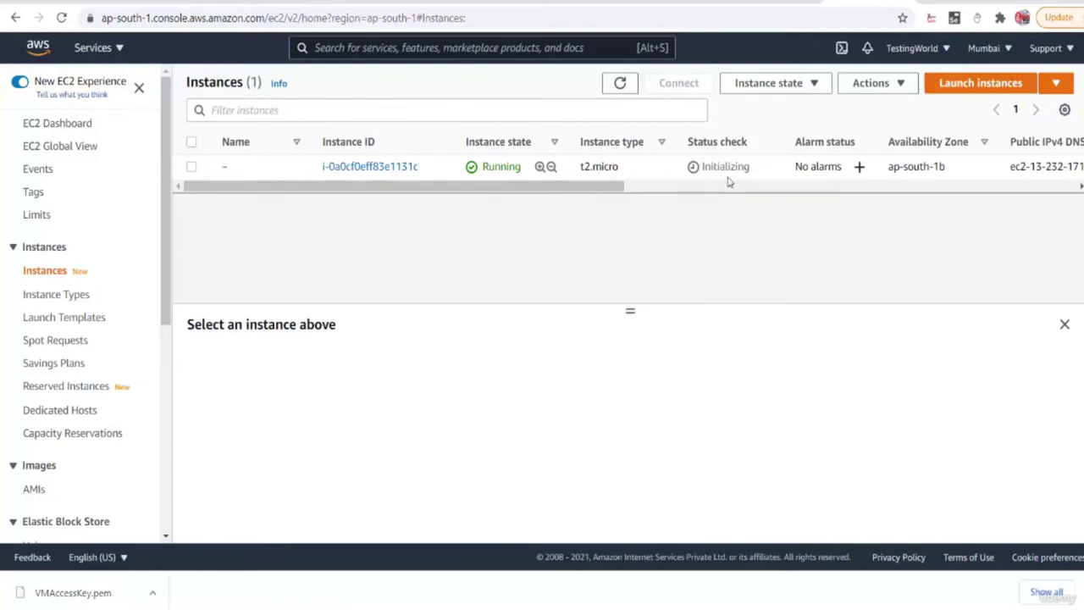
pyautogui.click(617, 91)
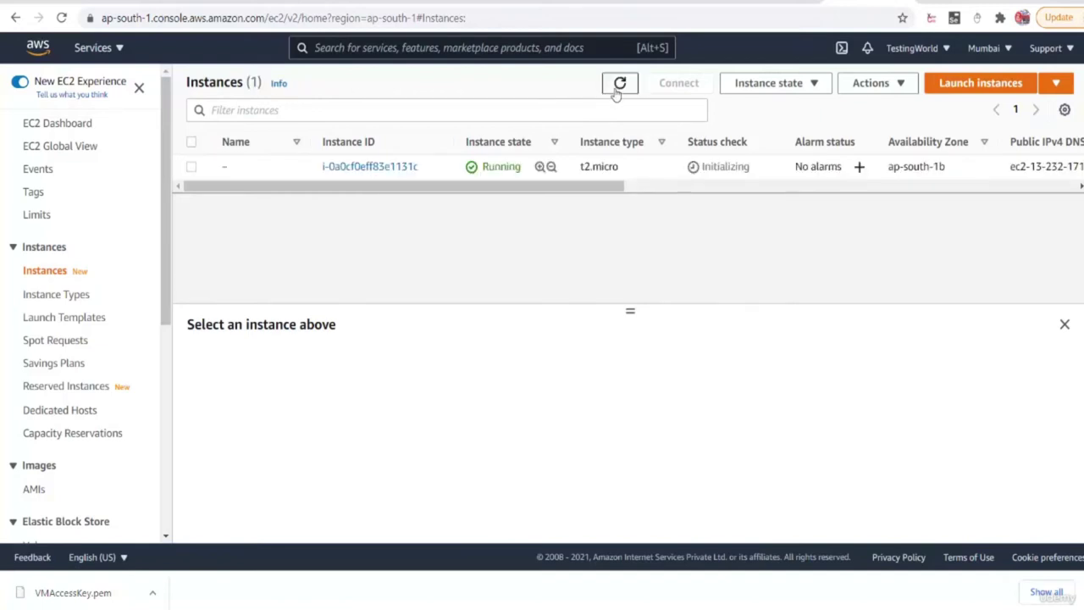
pyautogui.click(618, 92)
pyautogui.click(612, 94)
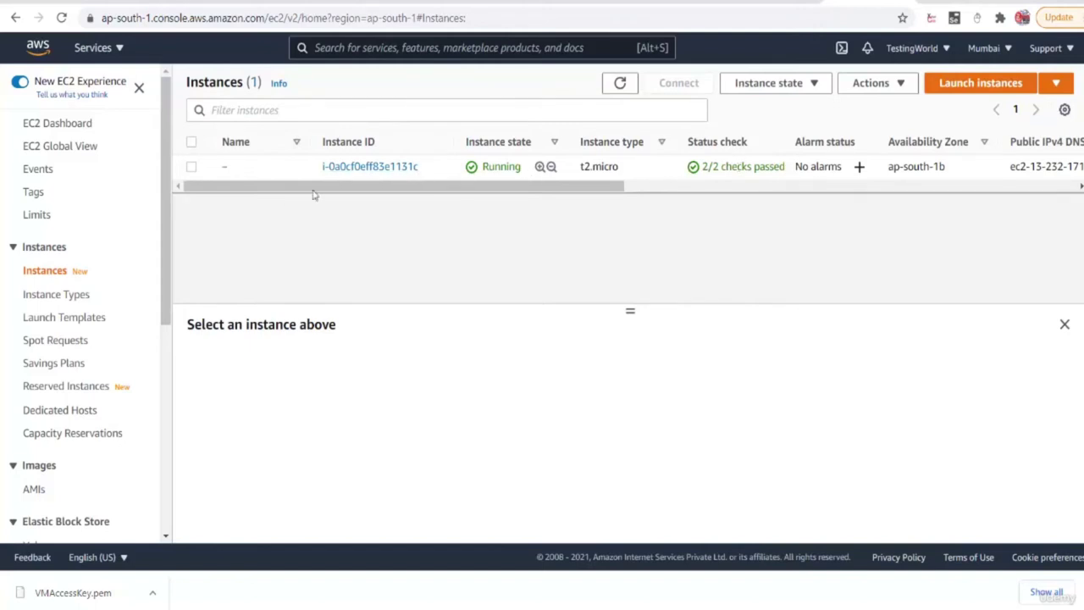
pyautogui.click(287, 172)
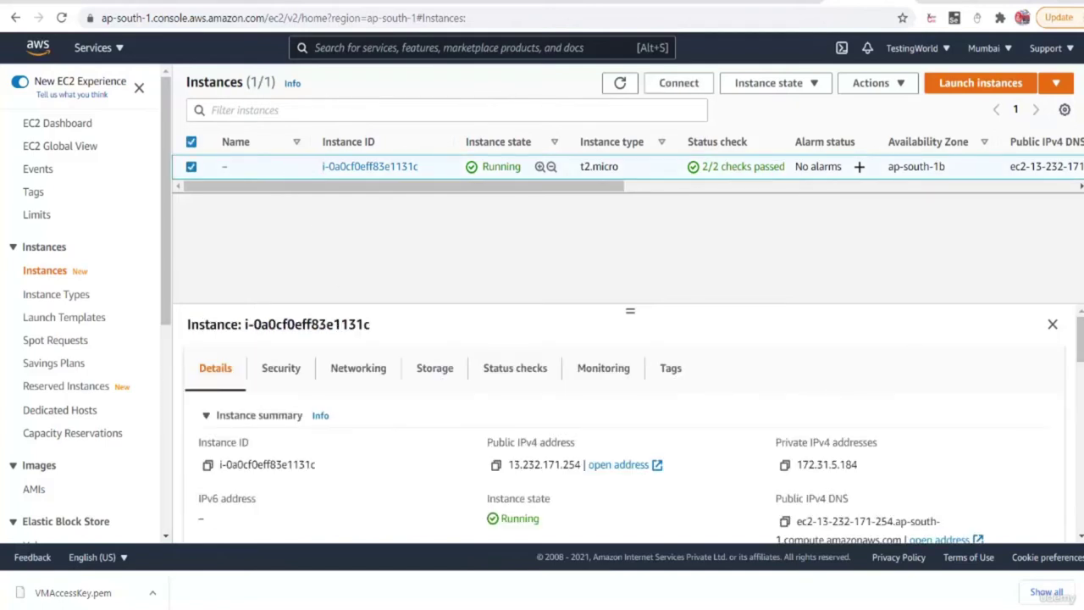
# Review the instance ID, public IPv4 13.232.171.254 and private IPv4 address in Details.
pyautogui.scroll(-1, 1081, 337)
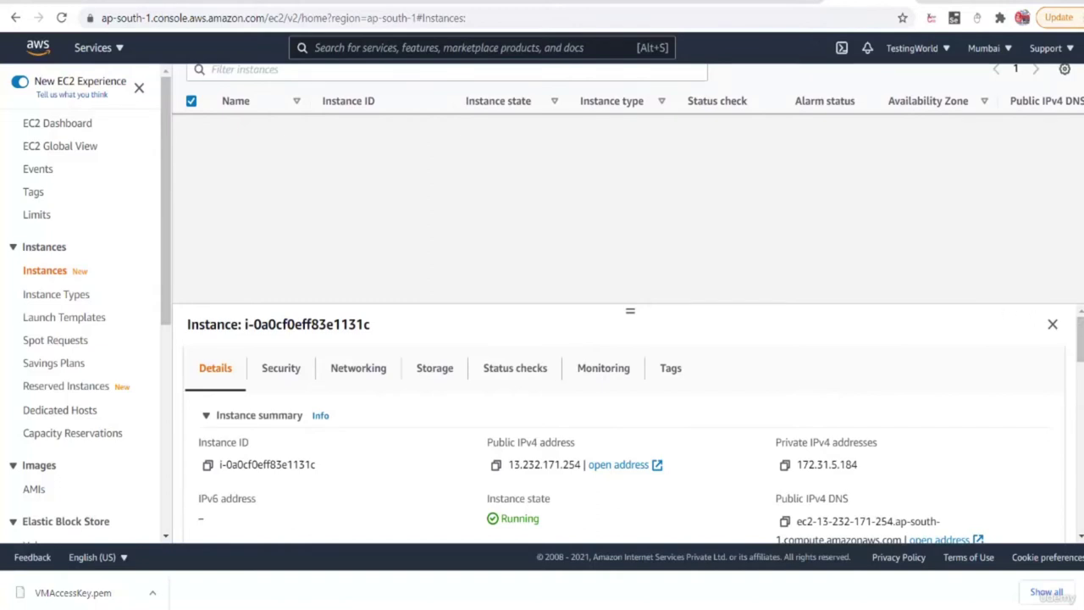
pyautogui.scroll(-1, 1081, 346)
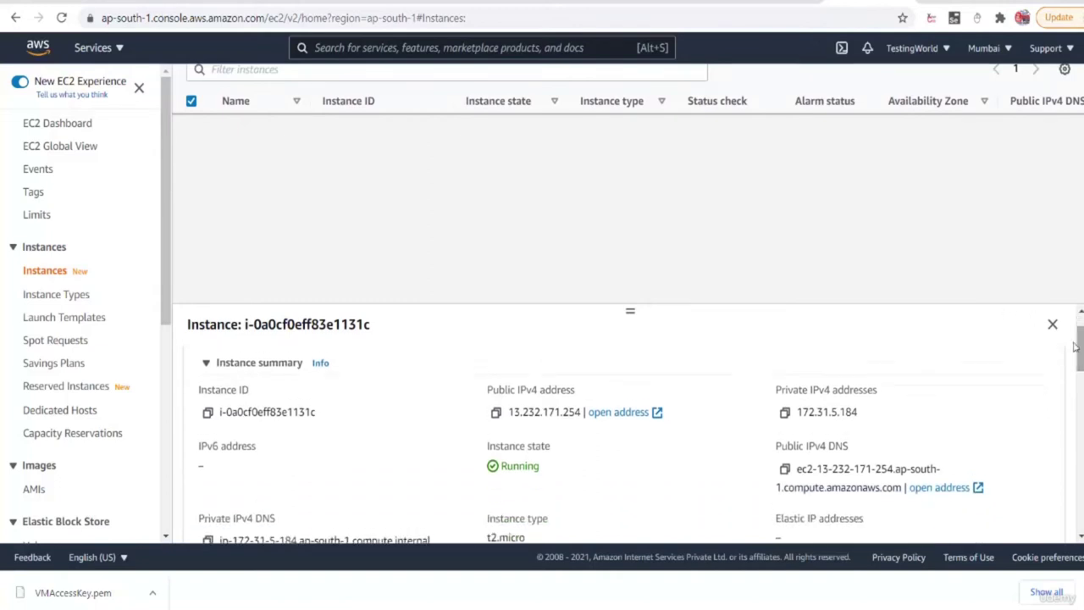
pyautogui.moveTo(237, 413); pyautogui.dragTo(336, 412)
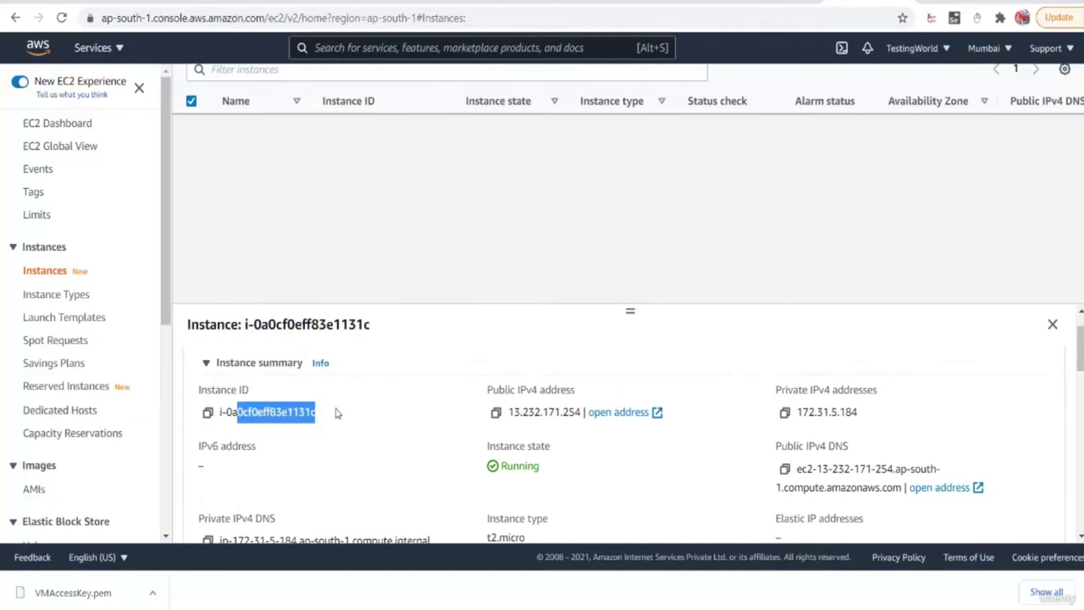
pyautogui.moveTo(510, 412); pyautogui.dragTo(582, 412)
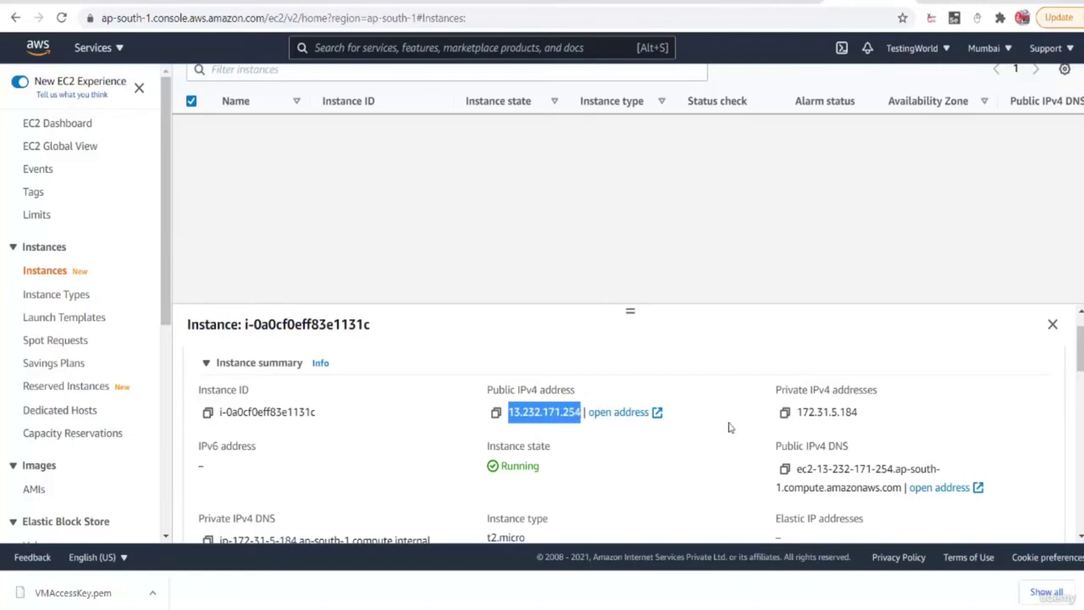
pyautogui.moveTo(796, 412); pyautogui.dragTo(885, 419)
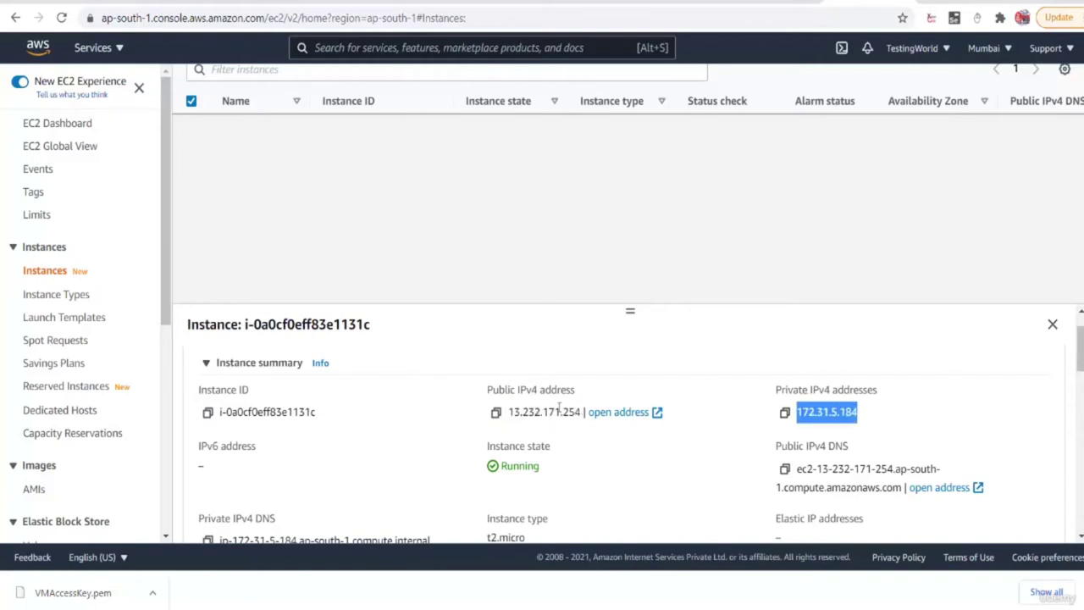
pyautogui.moveTo(506, 412); pyautogui.dragTo(584, 410)
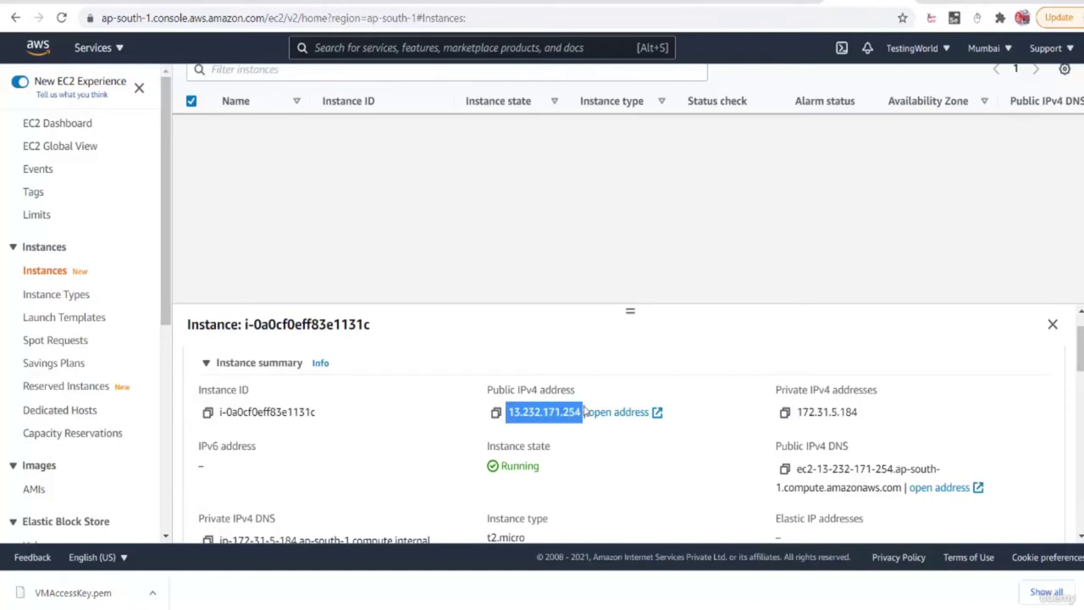
pyautogui.scroll(-1, 593, 424)
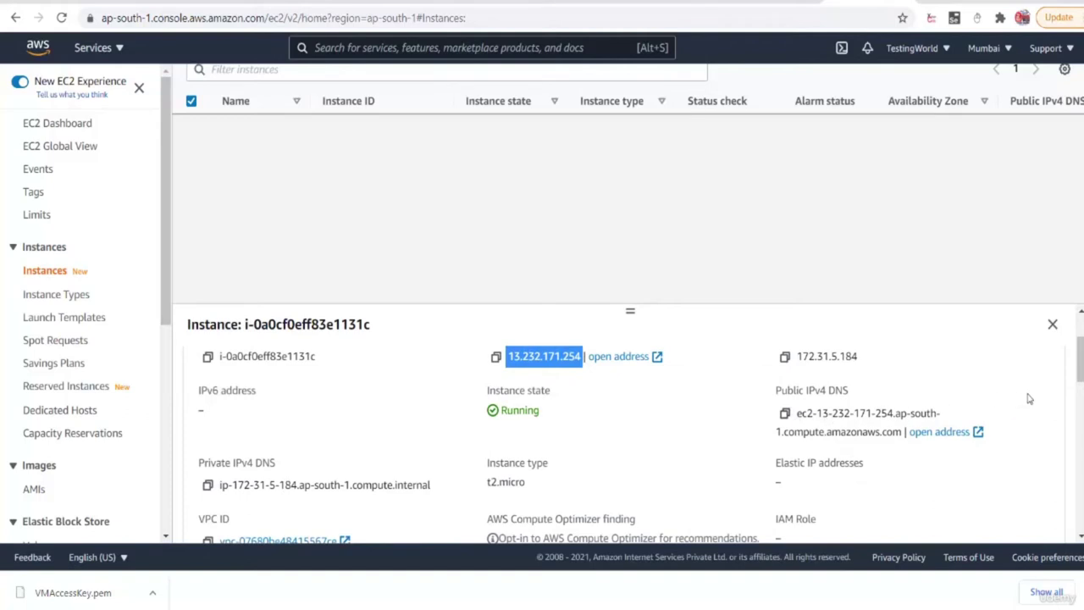
pyautogui.moveTo(1080, 356); pyautogui.dragTo(1080, 408)
# Check the Amazon Linux (Inferred) platform and remaining details, then deselect the instance.
pyautogui.moveTo(218, 424); pyautogui.dragTo(300, 429)
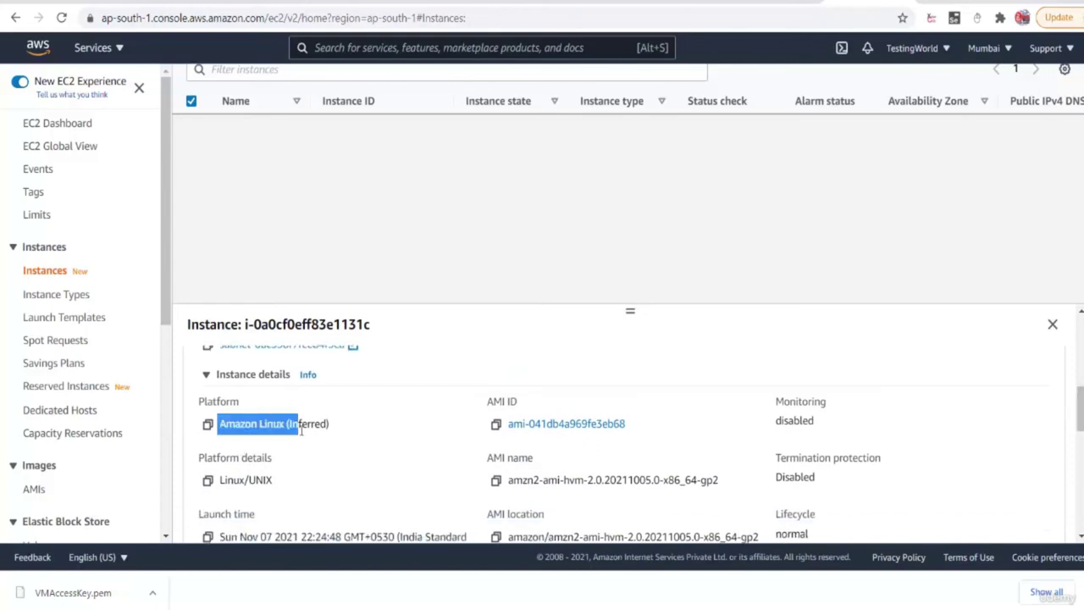
pyautogui.moveTo(526, 404); pyautogui.dragTo(488, 406)
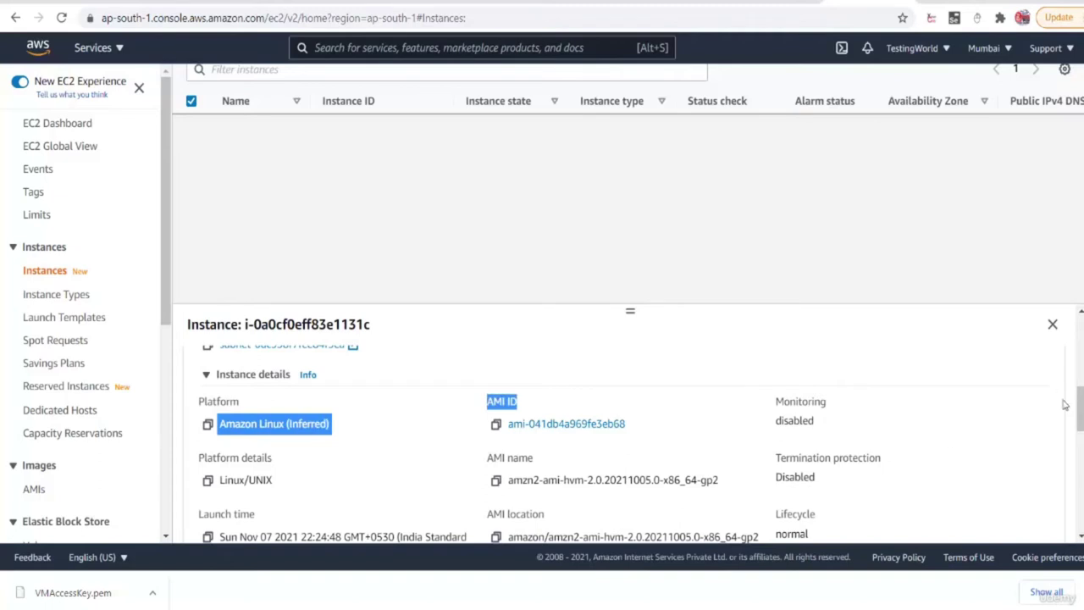
pyautogui.moveTo(1080, 399); pyautogui.dragTo(1080, 401)
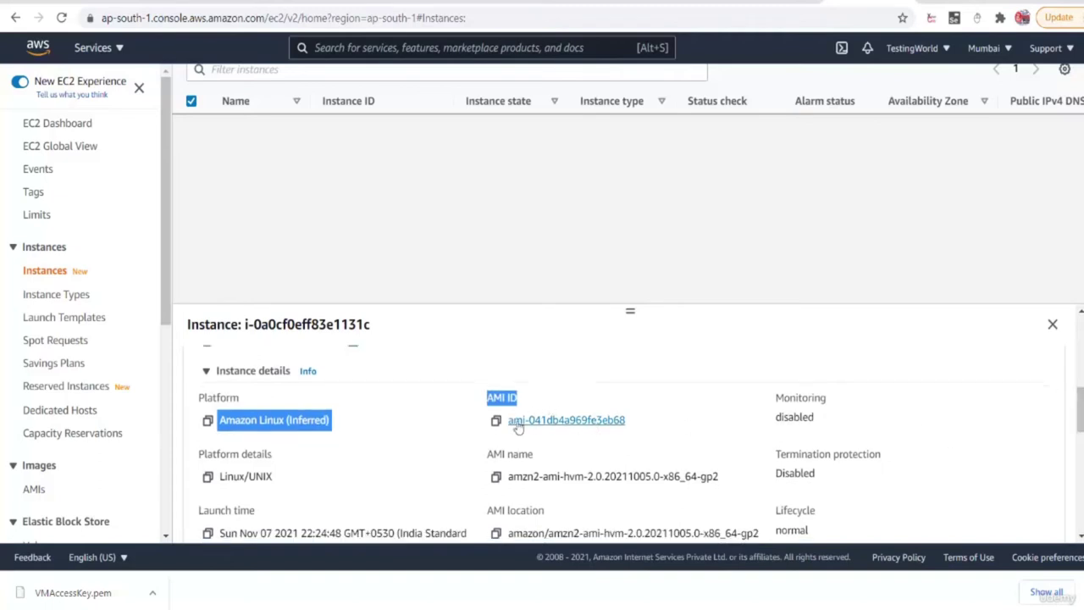
pyautogui.moveTo(523, 477); pyautogui.dragTo(640, 477)
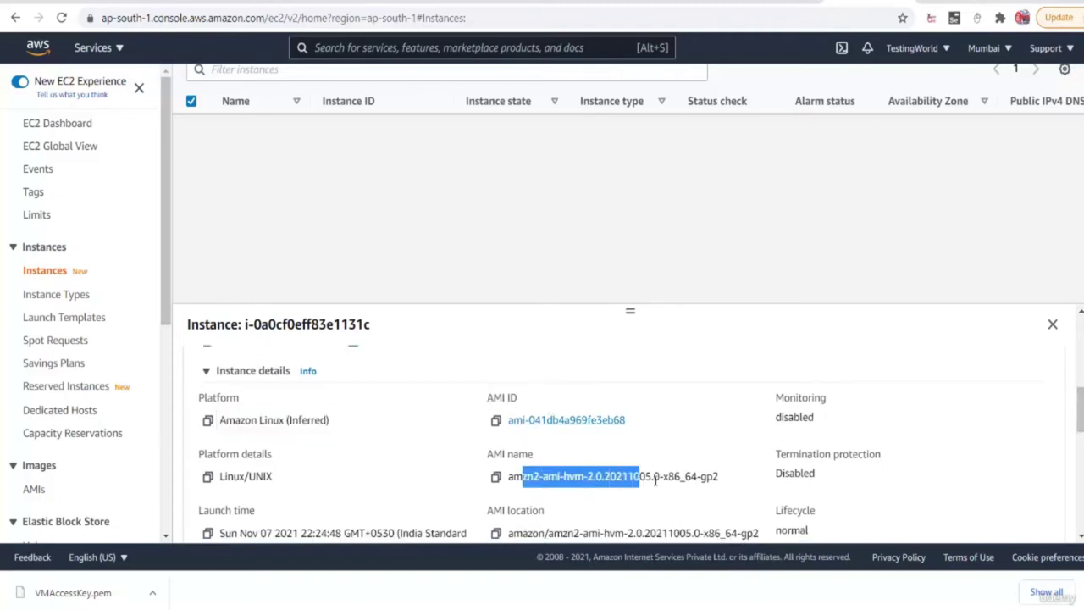
pyautogui.moveTo(1080, 408); pyautogui.dragTo(1080, 414)
pyautogui.scroll(-3, 627, 441)
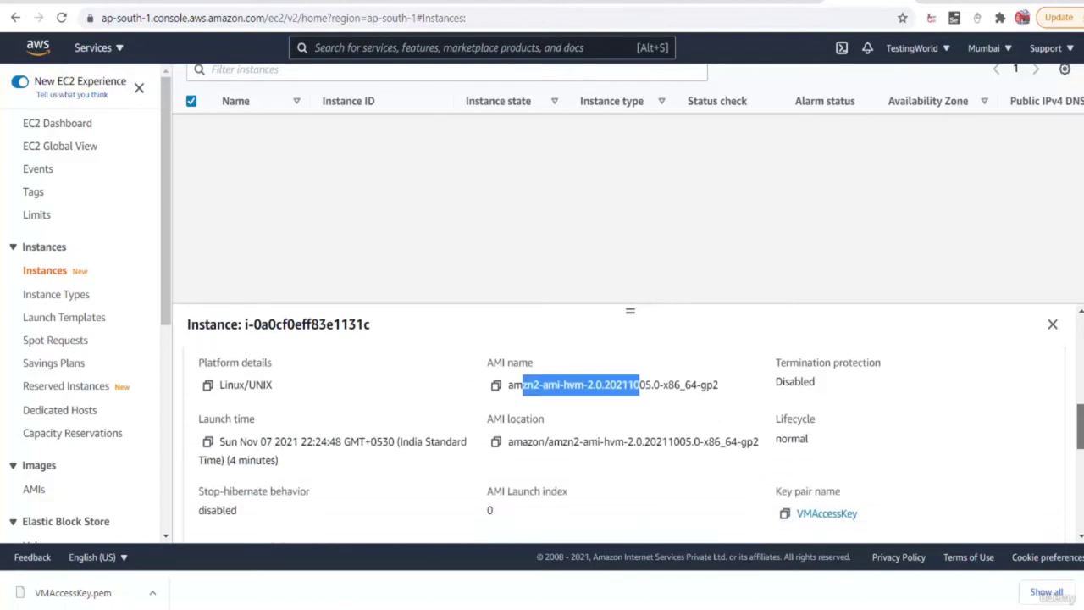
pyautogui.scroll(-3, 627, 441)
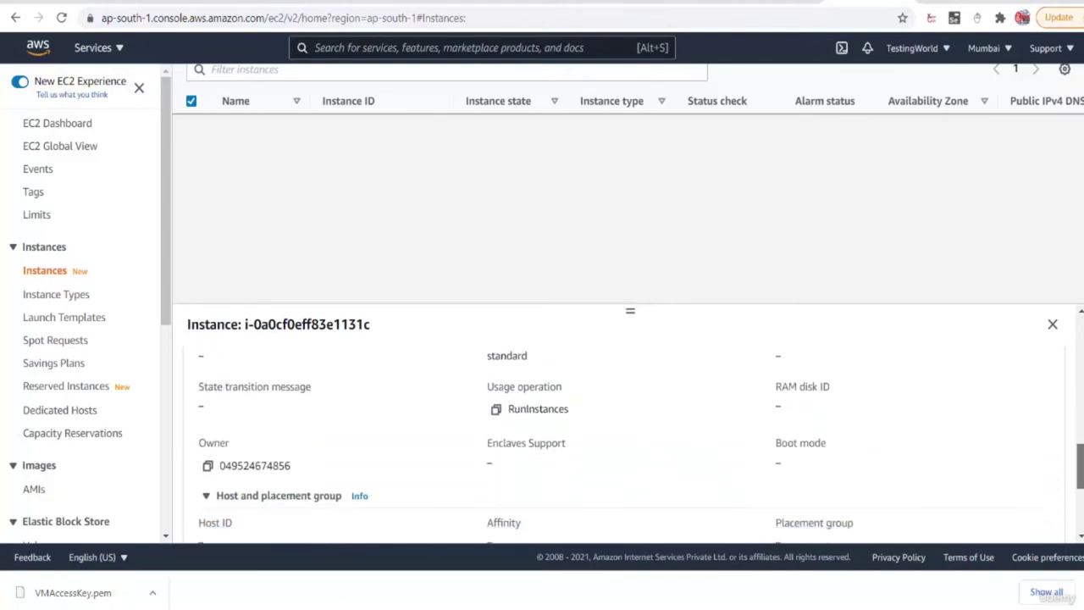
pyautogui.scroll(-1, 627, 440)
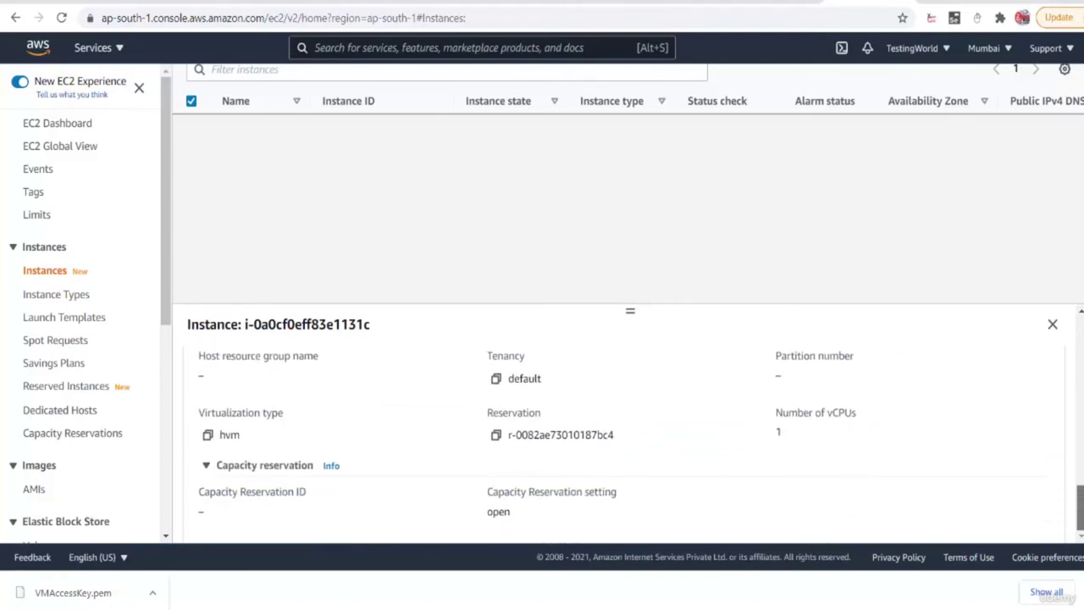
pyautogui.scroll(8, 627, 423)
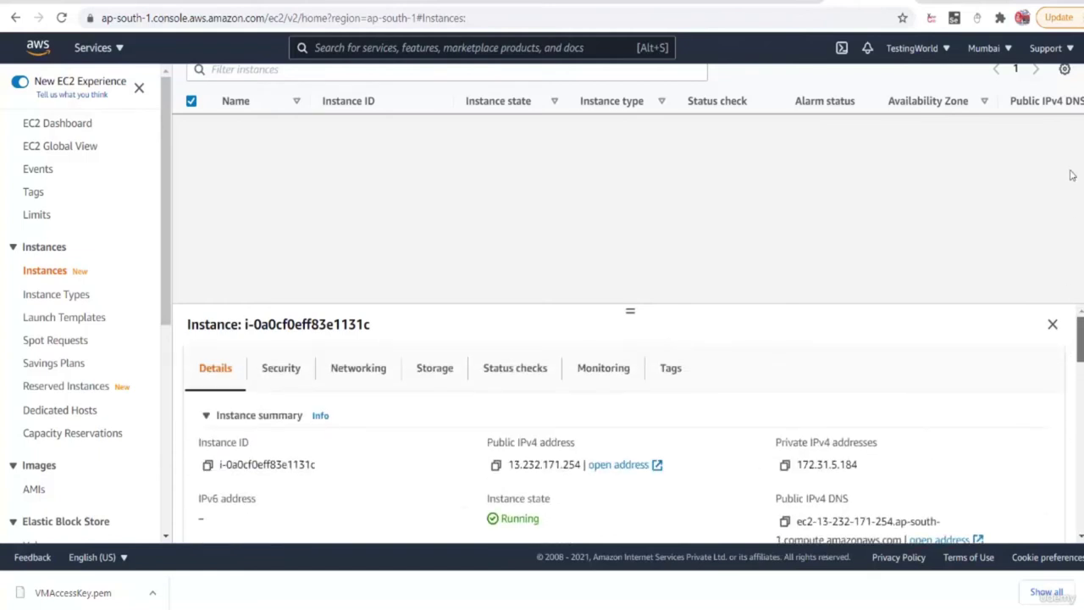
pyautogui.scroll(1, 593, 203)
pyautogui.click(499, 174)
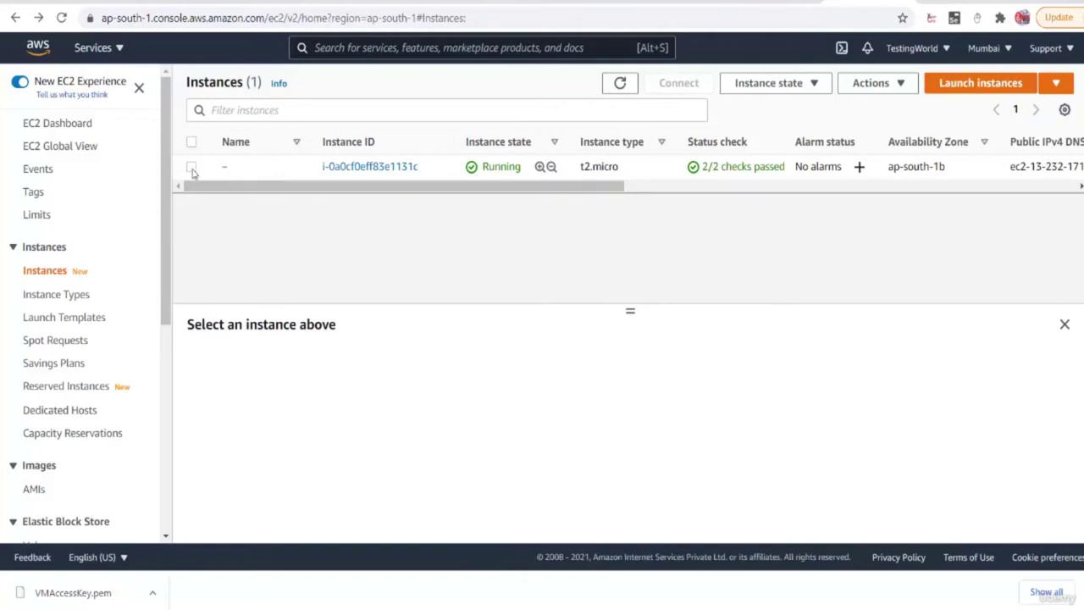
# Stop instance i-0a0cf0eff83e1131c via Instance state and refresh until it shows Stopped.
pyautogui.click(340, 170)
pyautogui.click(817, 91)
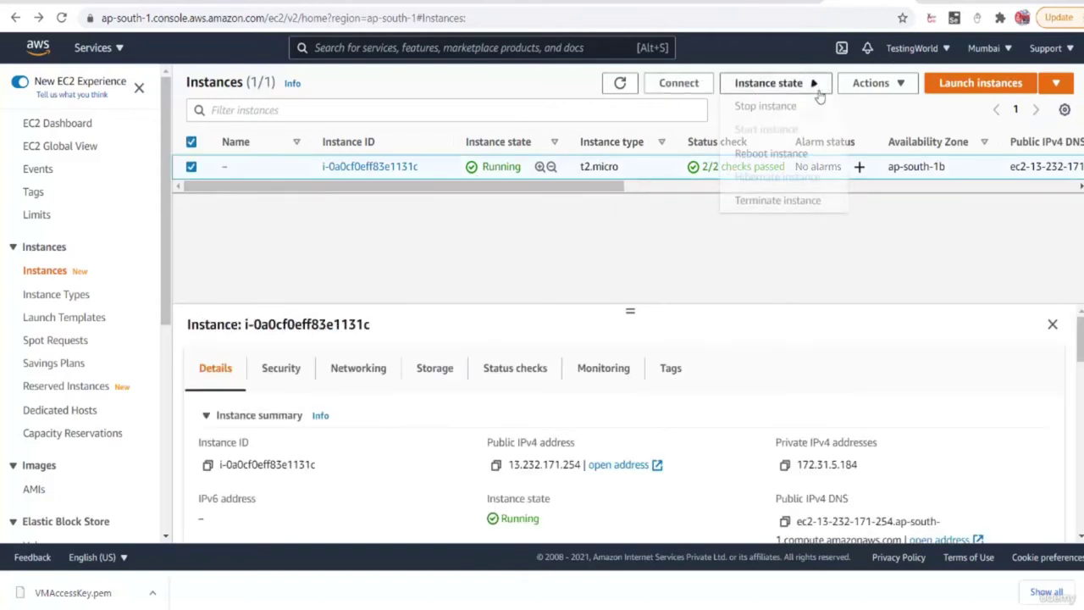
pyautogui.click(777, 116)
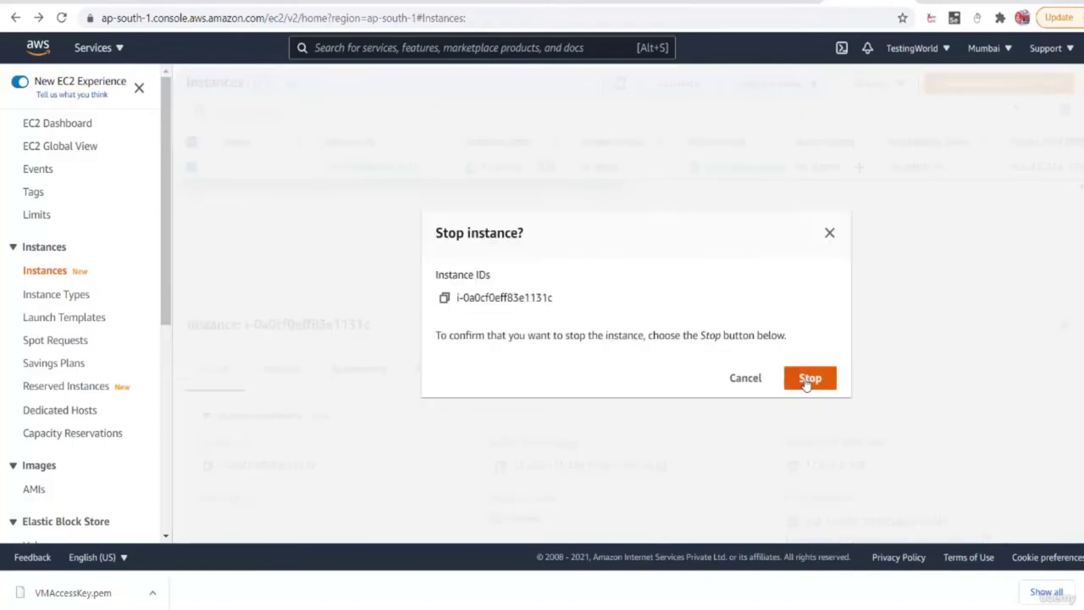
pyautogui.click(805, 378)
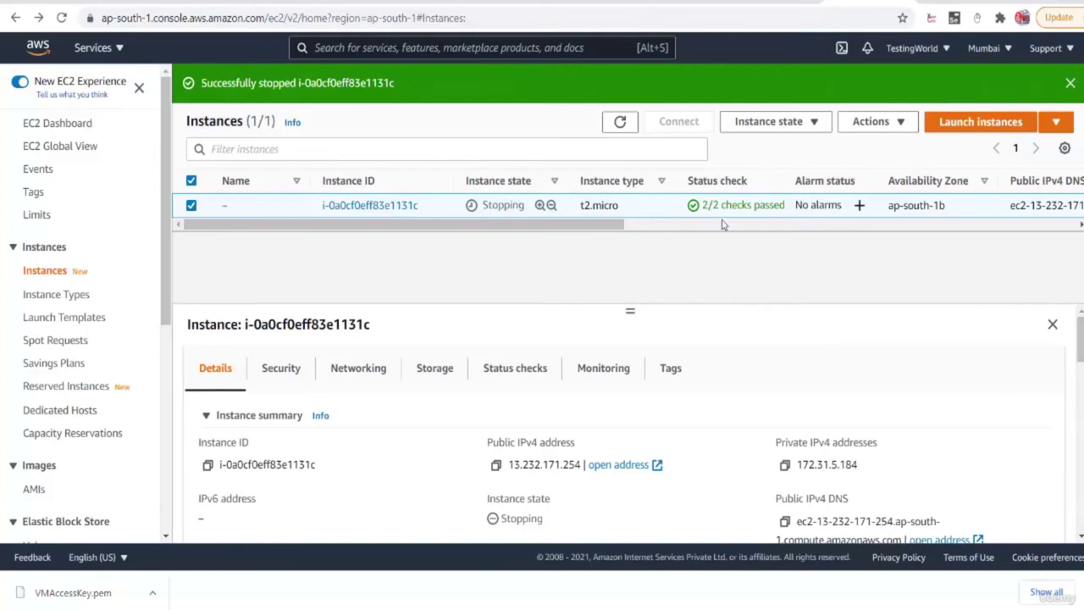
pyautogui.click(620, 125)
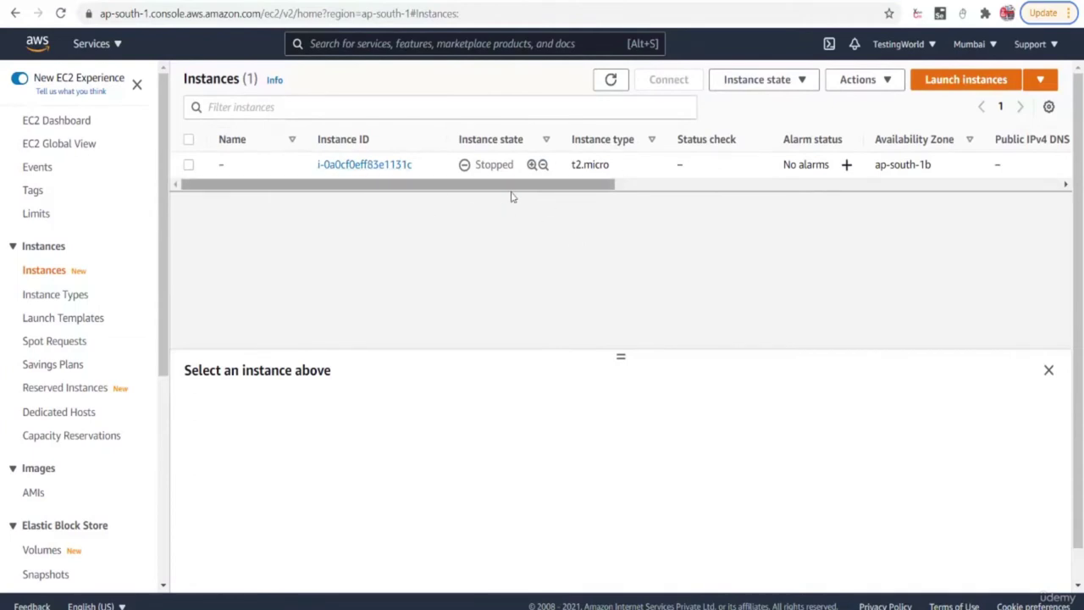
# Start the stopped t2.micro instance and refresh the list until it shows Running.
pyautogui.click(188, 166)
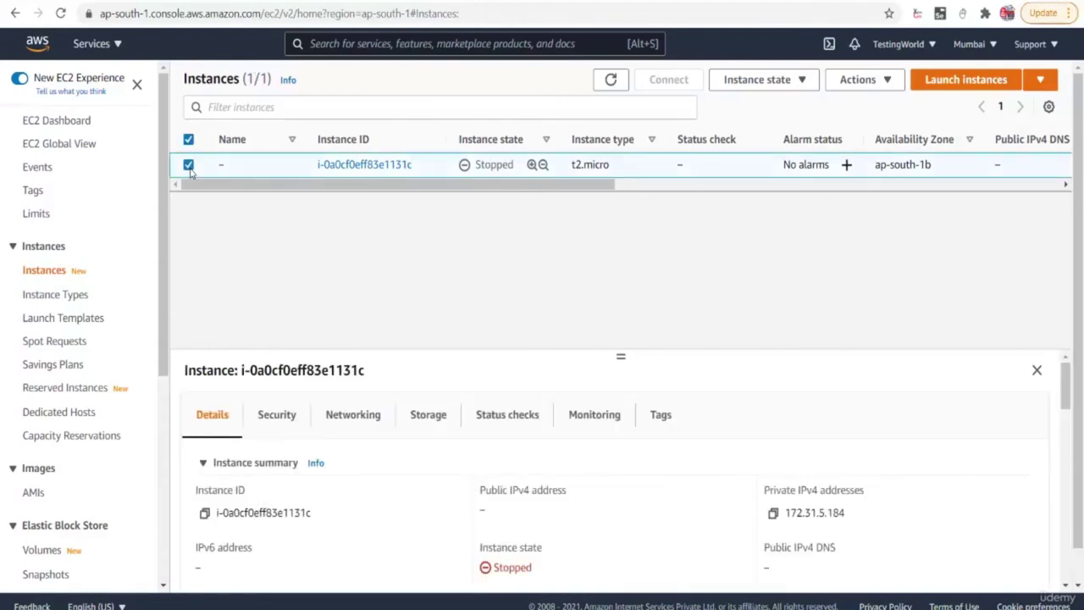
pyautogui.click(780, 83)
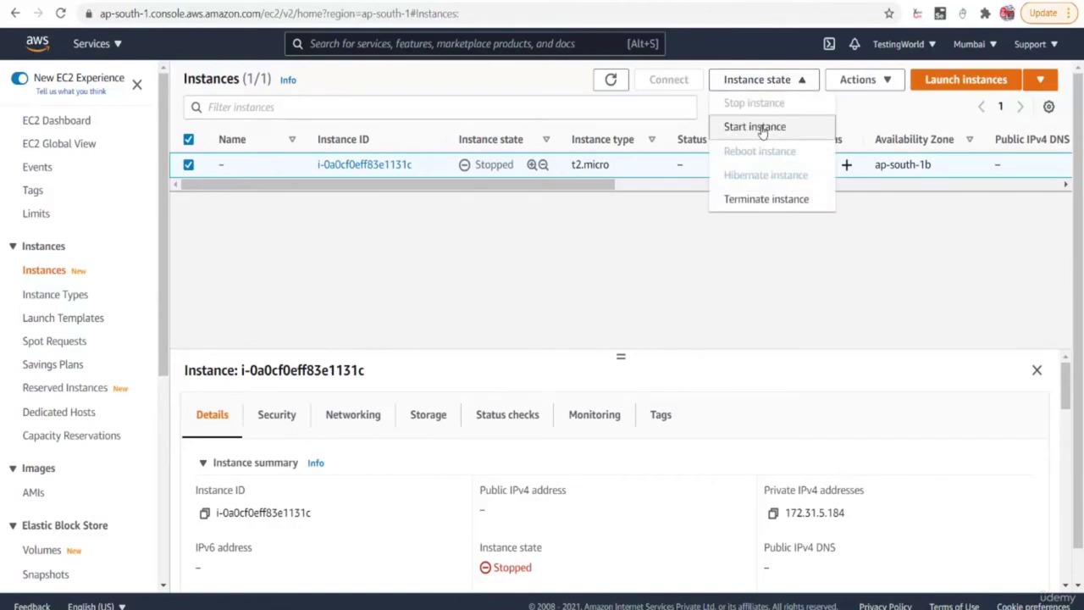
pyautogui.click(761, 129)
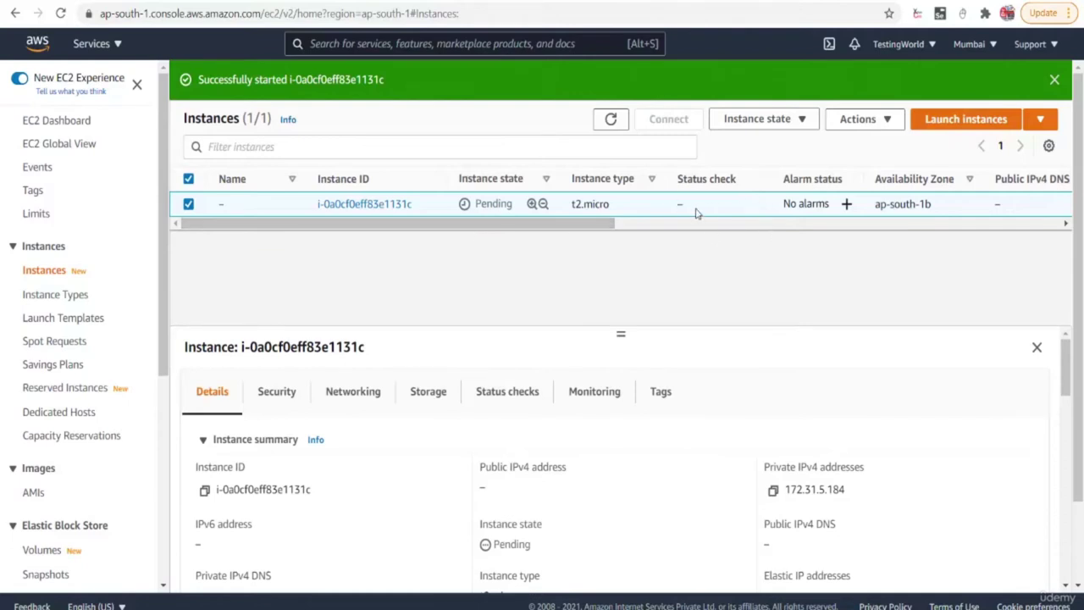
pyautogui.click(612, 120)
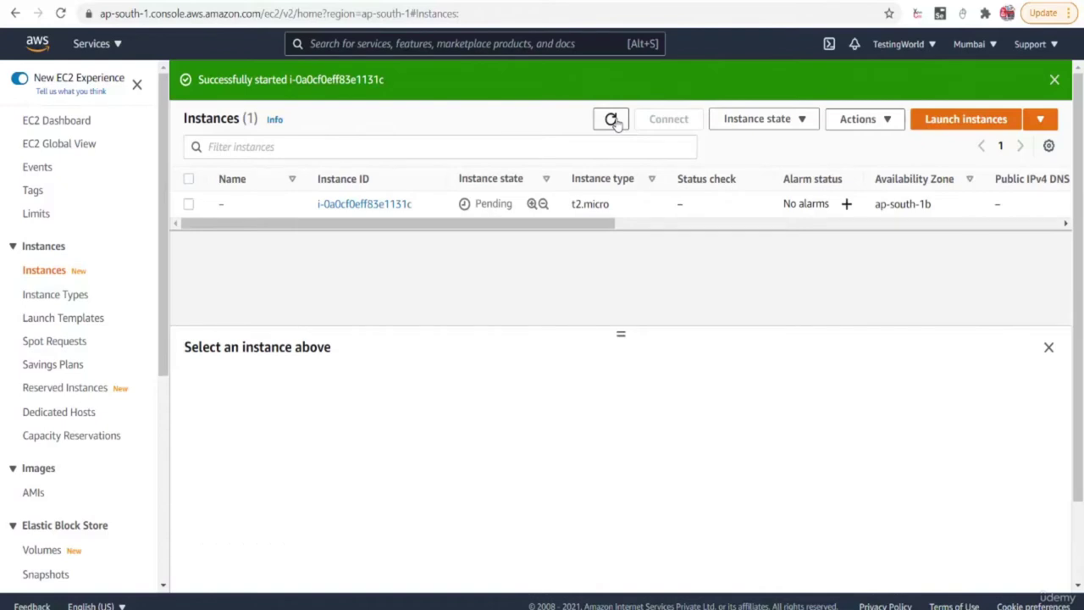
pyautogui.click(612, 119)
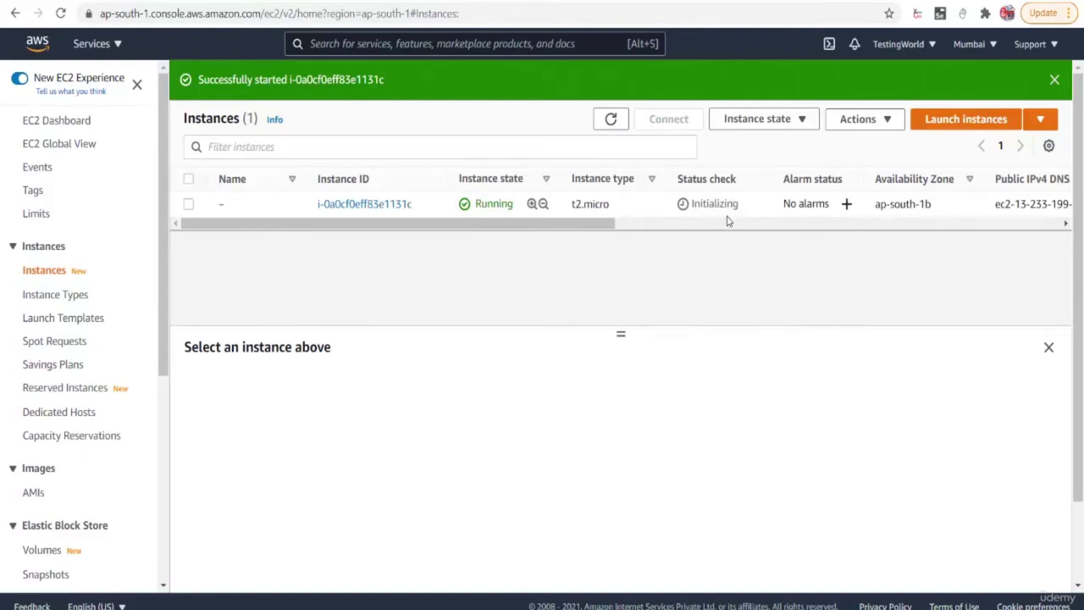
pyautogui.click(606, 127)
# In a new tab, search Google for 'download winscp'.
pyautogui.hotkey('ctrl', 't')
pyautogui.write('google.com')
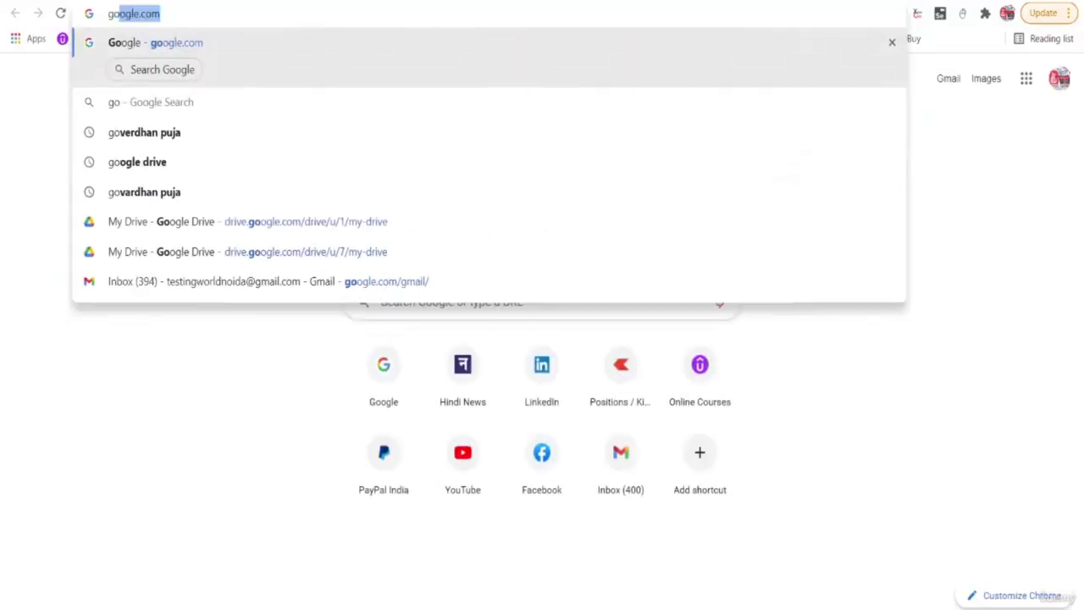
pyautogui.press('Return')
pyautogui.write('down')
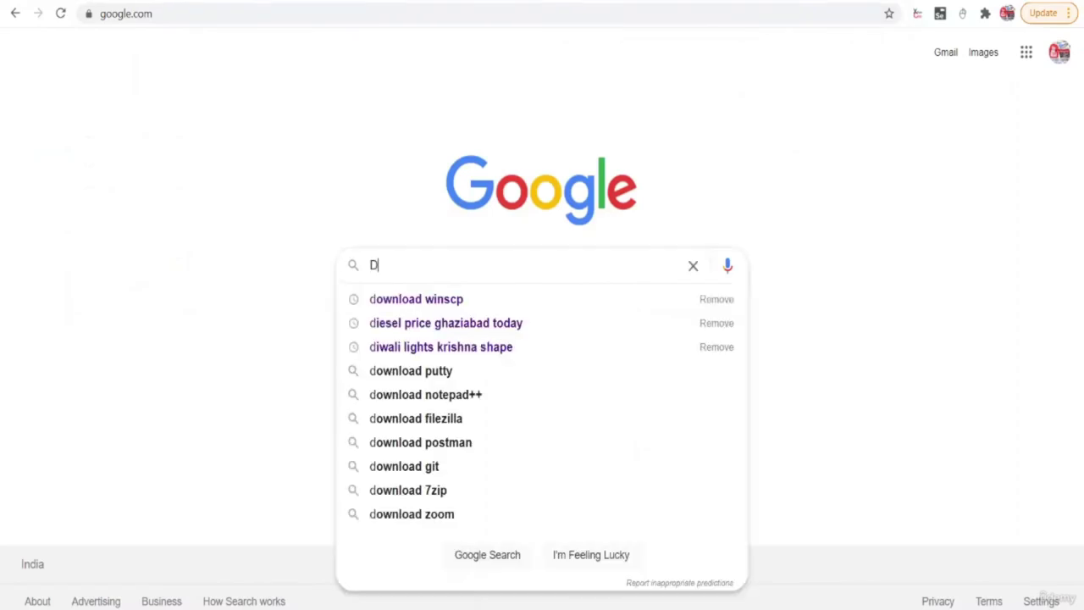
pyautogui.press('Down')
pyautogui.press('Return')
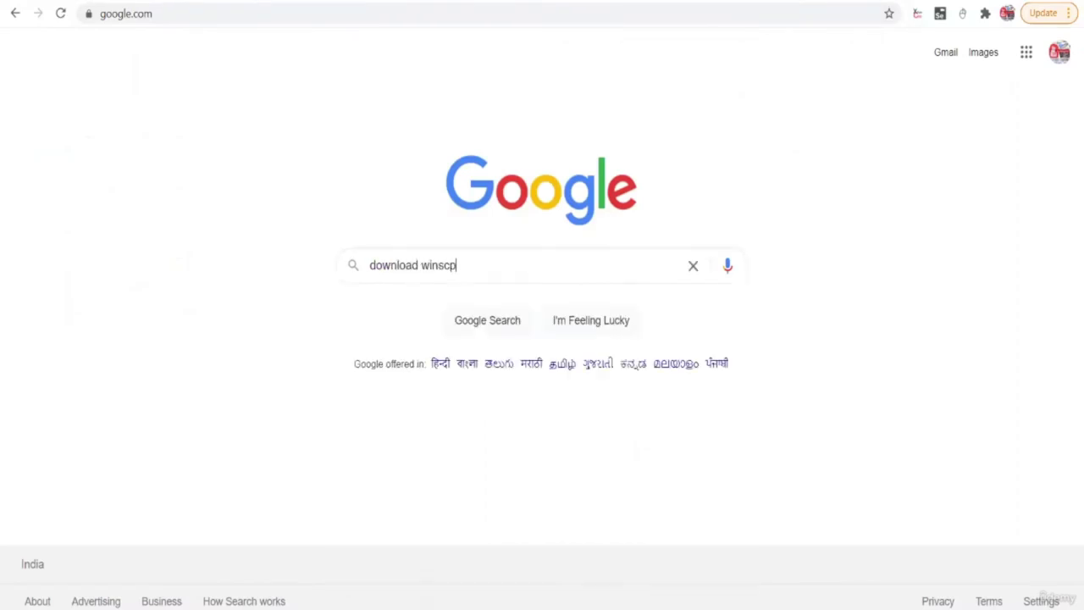
# Download WinSCP-5.19.4-Setup.exe from winscp.net using Direct Download.
pyautogui.scroll(-1, 352, 213)
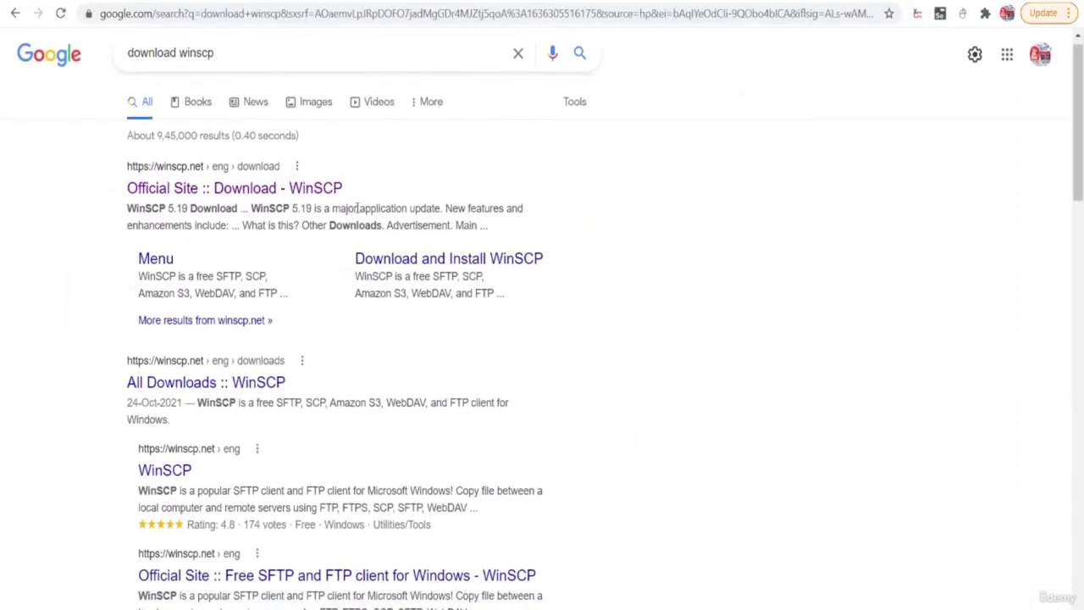
pyautogui.click(314, 187)
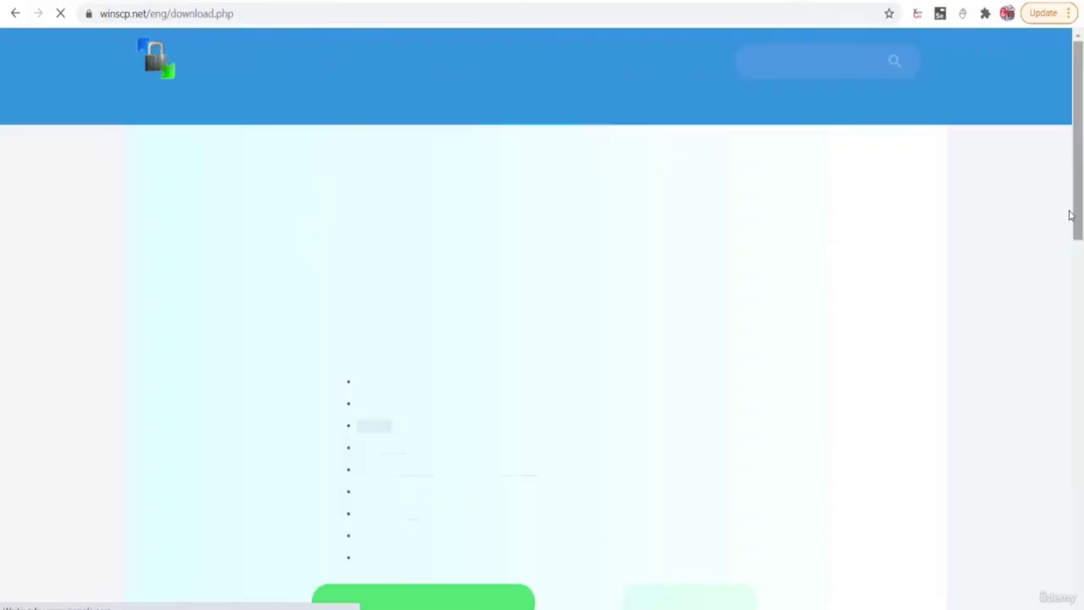
pyautogui.scroll(-5, 506, 373)
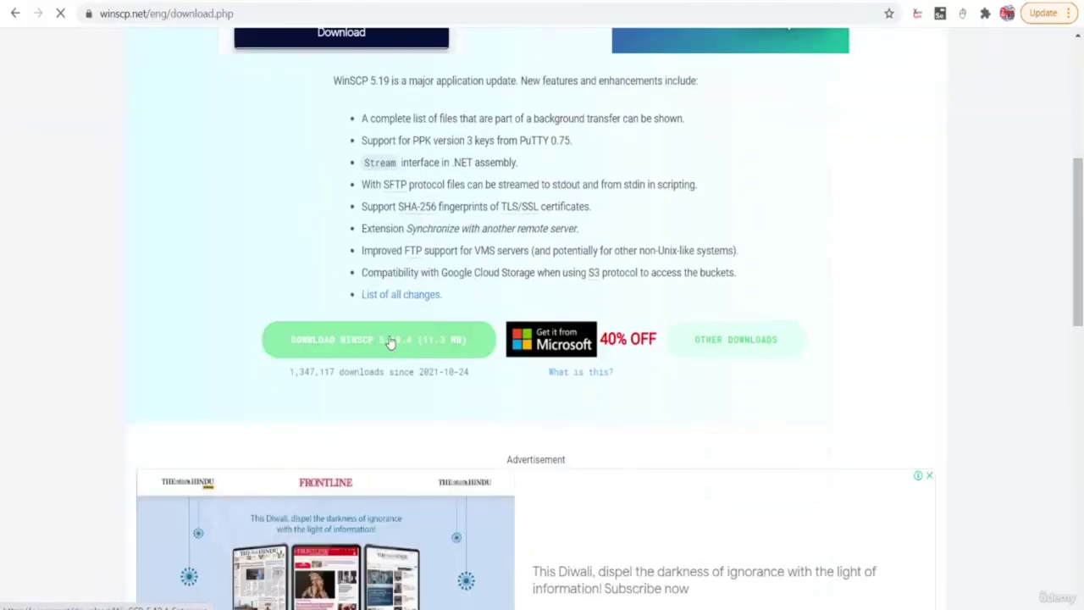
pyautogui.click(388, 341)
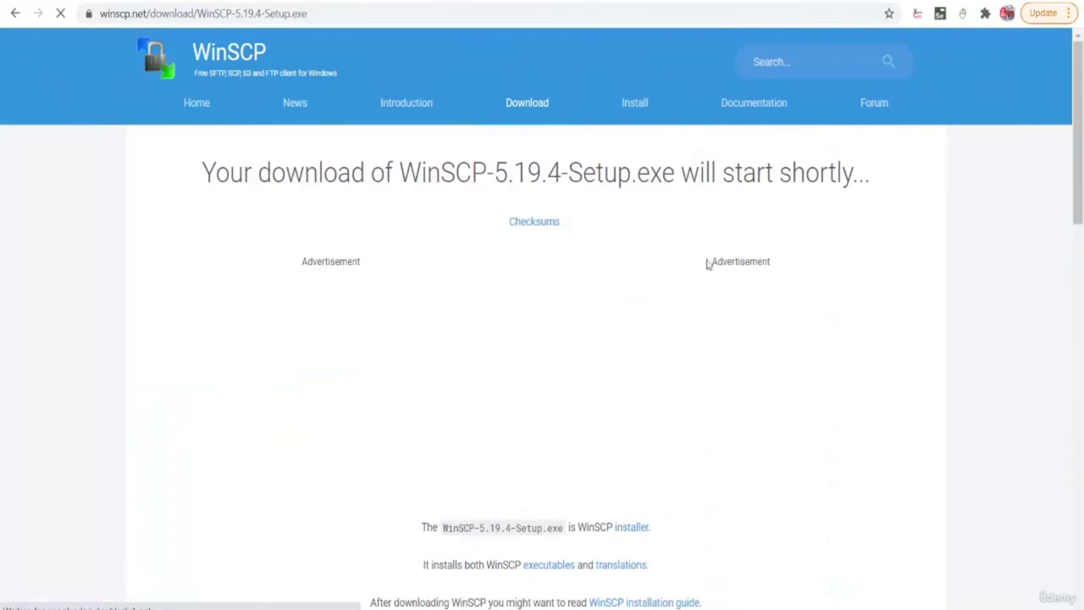
pyautogui.scroll(-4, 1081, 222)
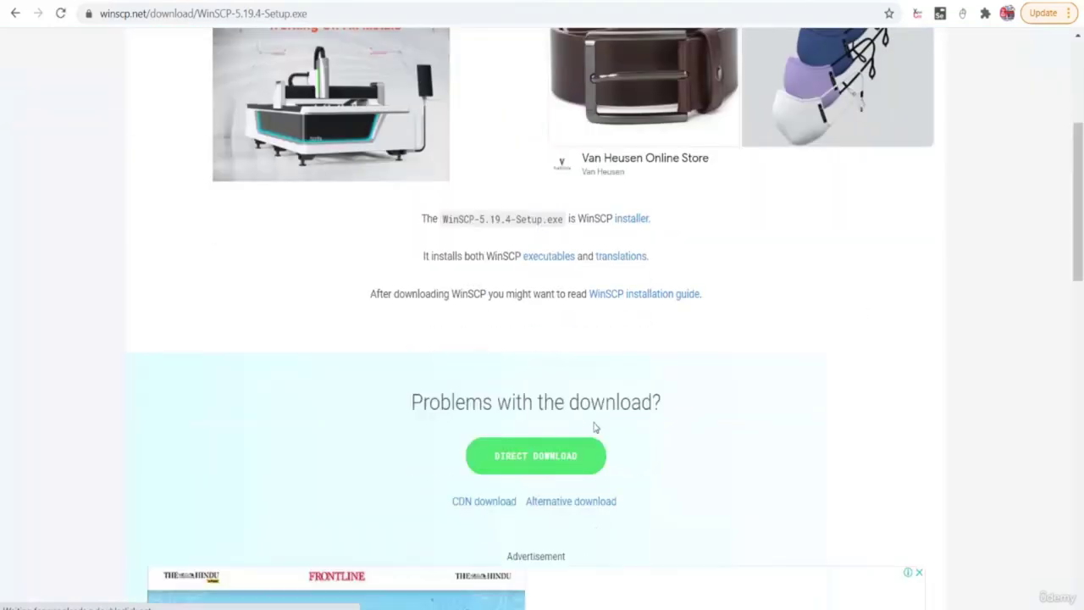
pyautogui.click(552, 453)
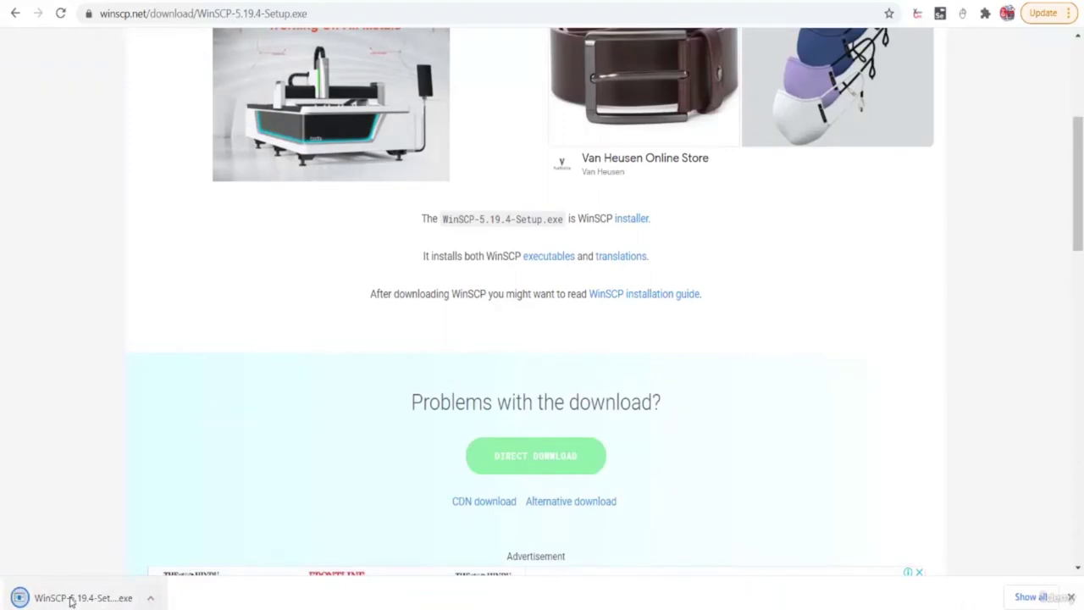
# Run WinSCP-5.19.4-Setup.exe, accept the licence, install with defaults, and finish with Launch WinSCP.
pyautogui.click(76, 597)
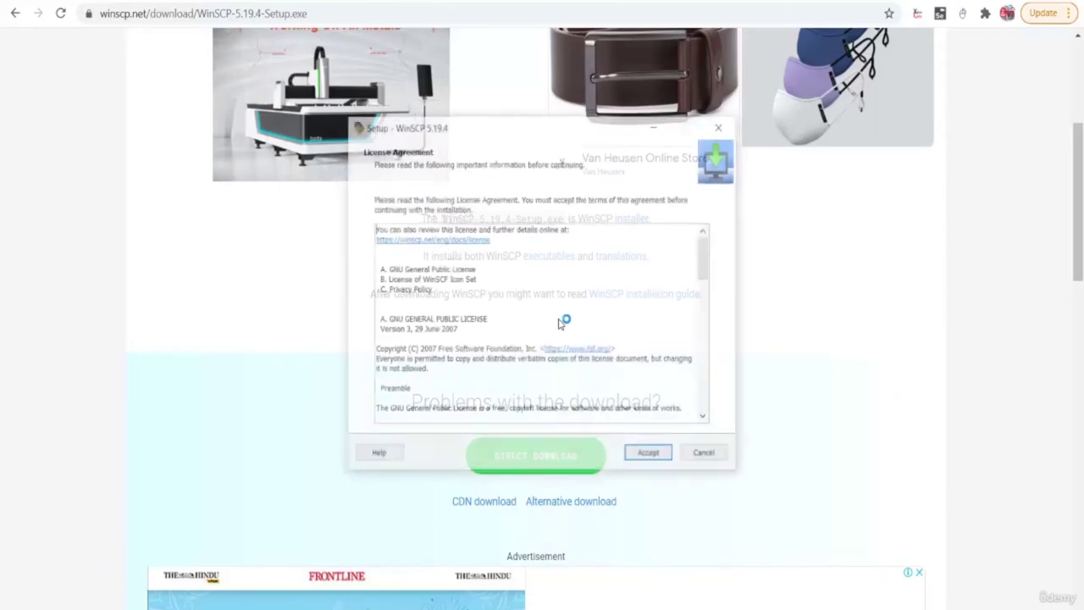
pyautogui.click(645, 456)
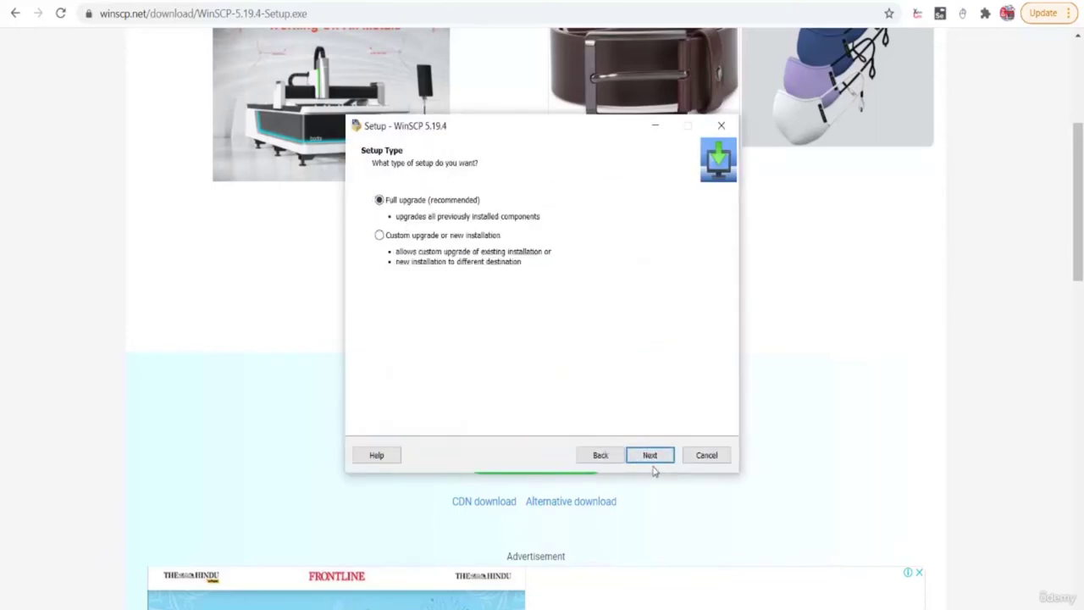
pyautogui.click(652, 458)
pyautogui.click(650, 456)
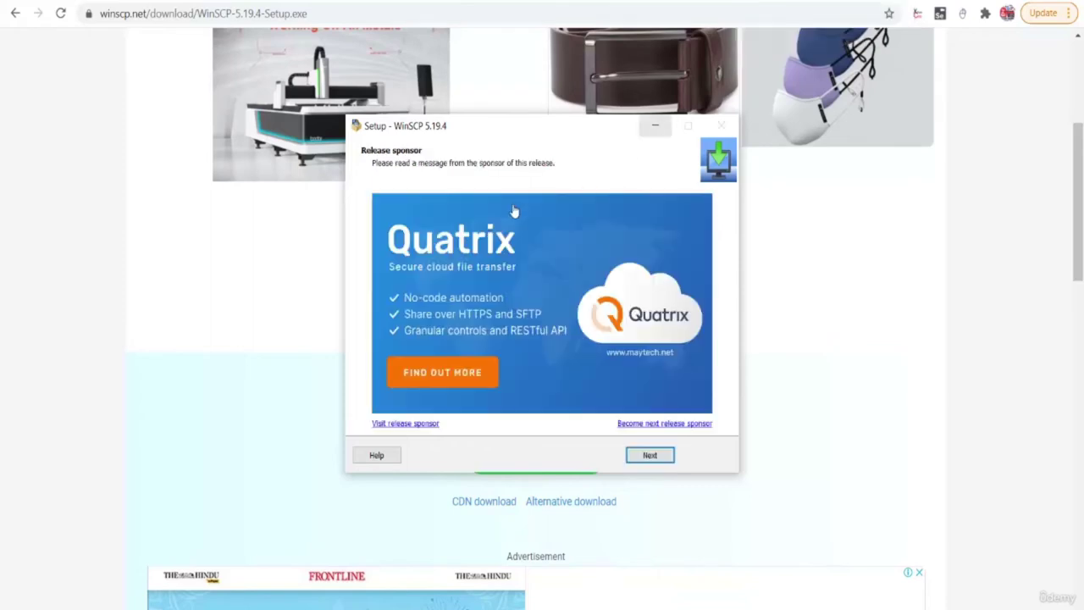
pyautogui.click(650, 455)
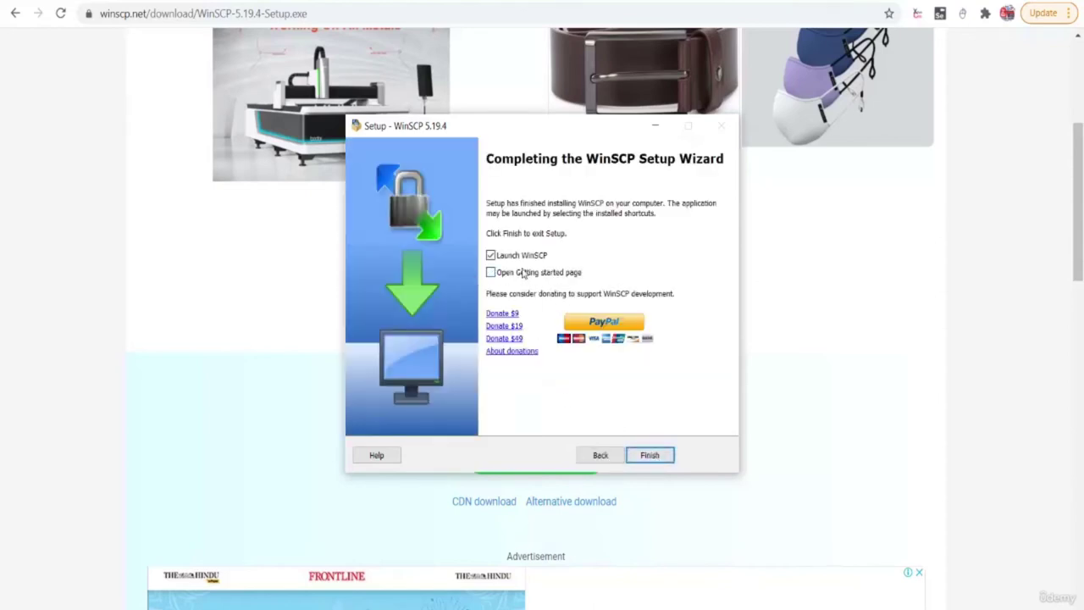
pyautogui.click(649, 455)
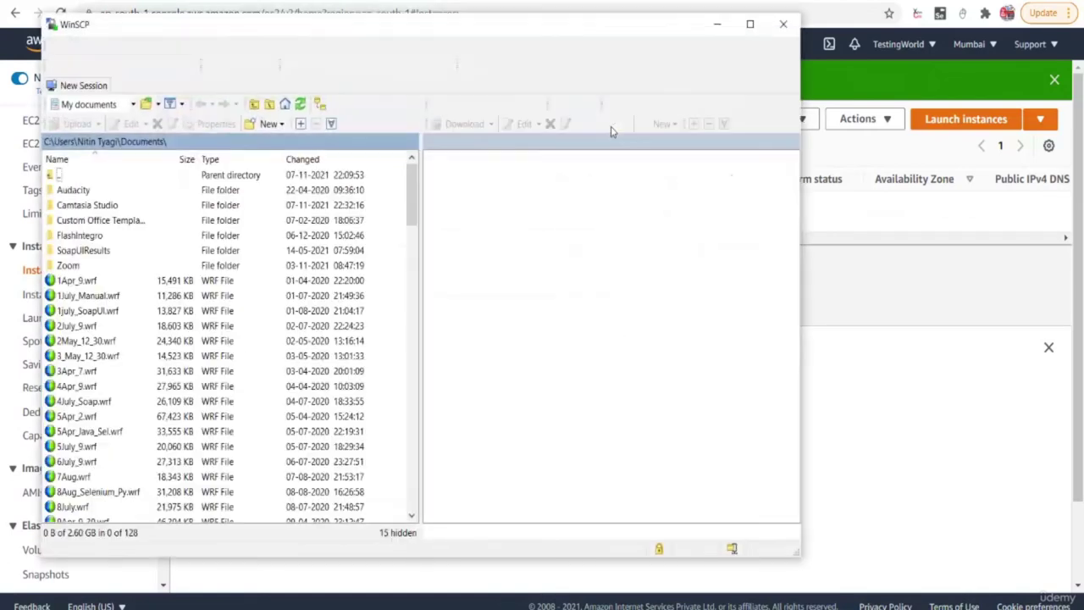
# Refresh the AWS instances list until the restarted instance shows 2/2 checks passed.
pyautogui.click(871, 279)
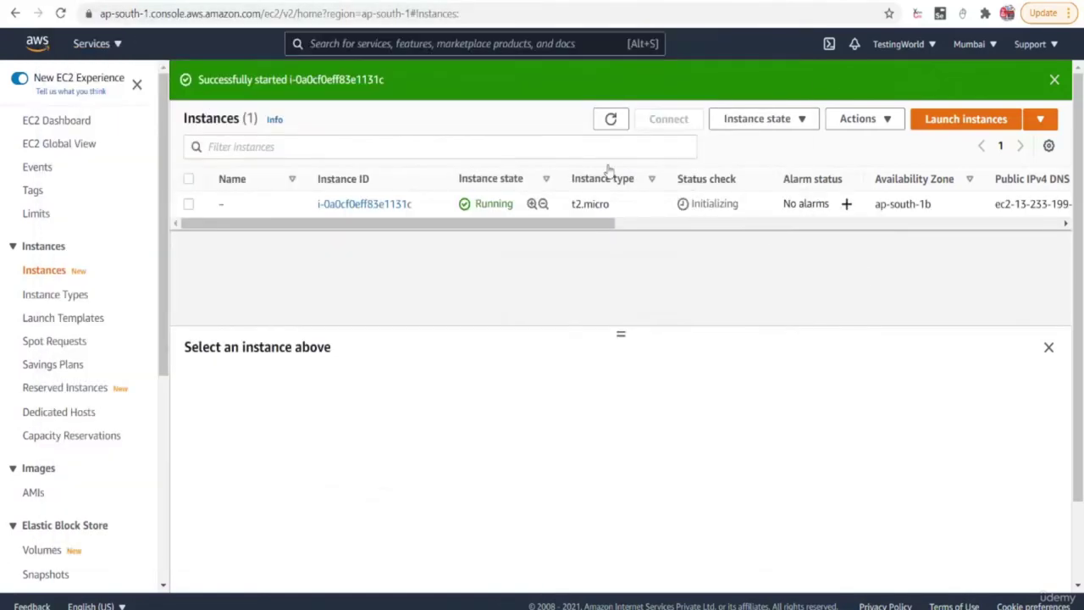
pyautogui.click(610, 121)
pyautogui.click(609, 126)
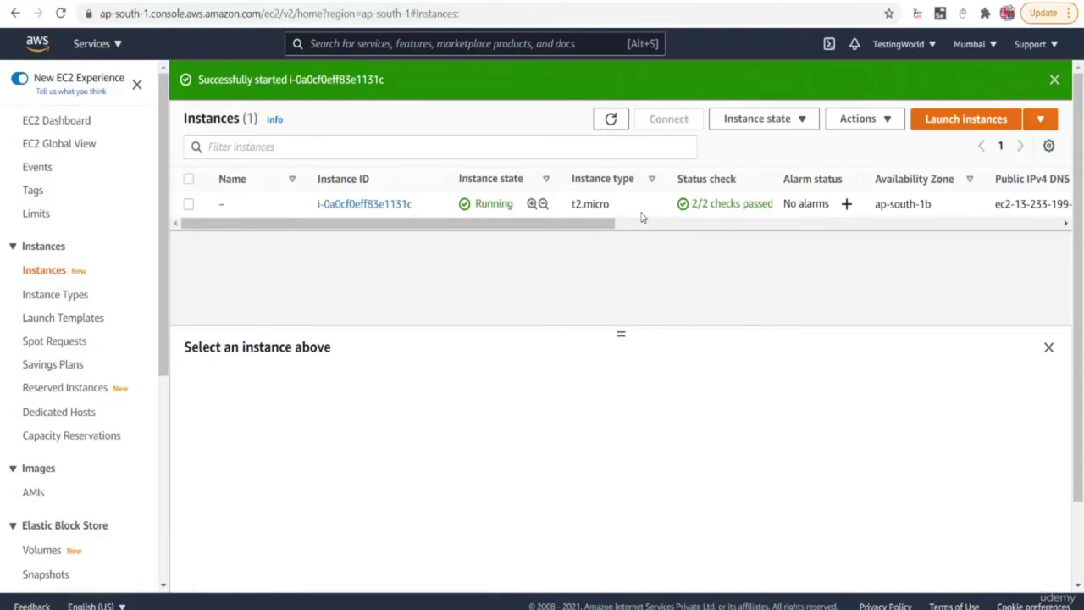
pyautogui.moveTo(691, 204); pyautogui.dragTo(775, 205)
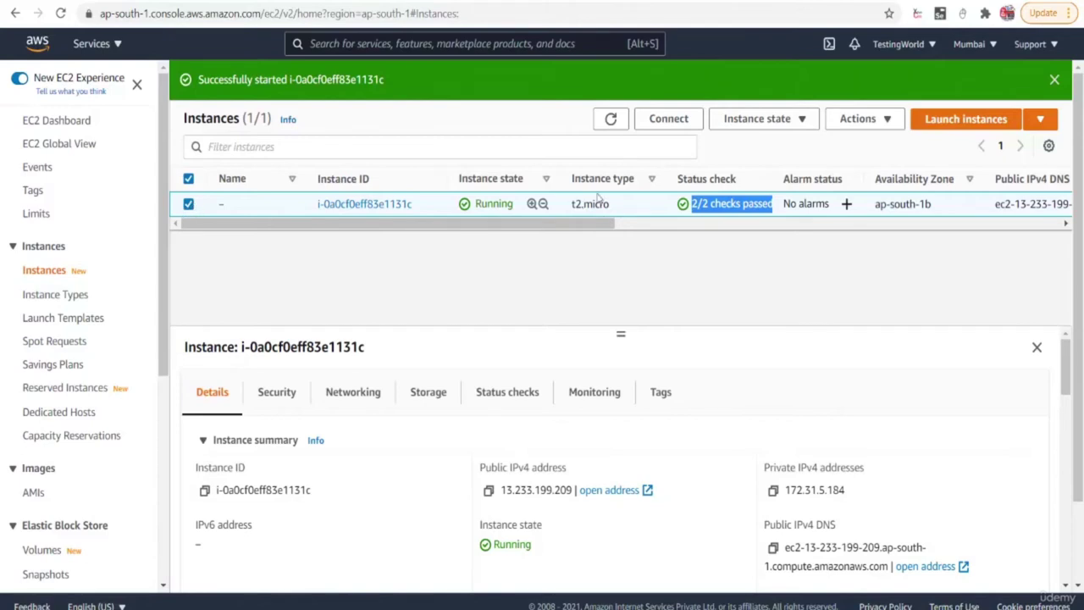
# Connect to the instance through EC2 Instance Connect and clear the browser shell.
pyautogui.click(686, 123)
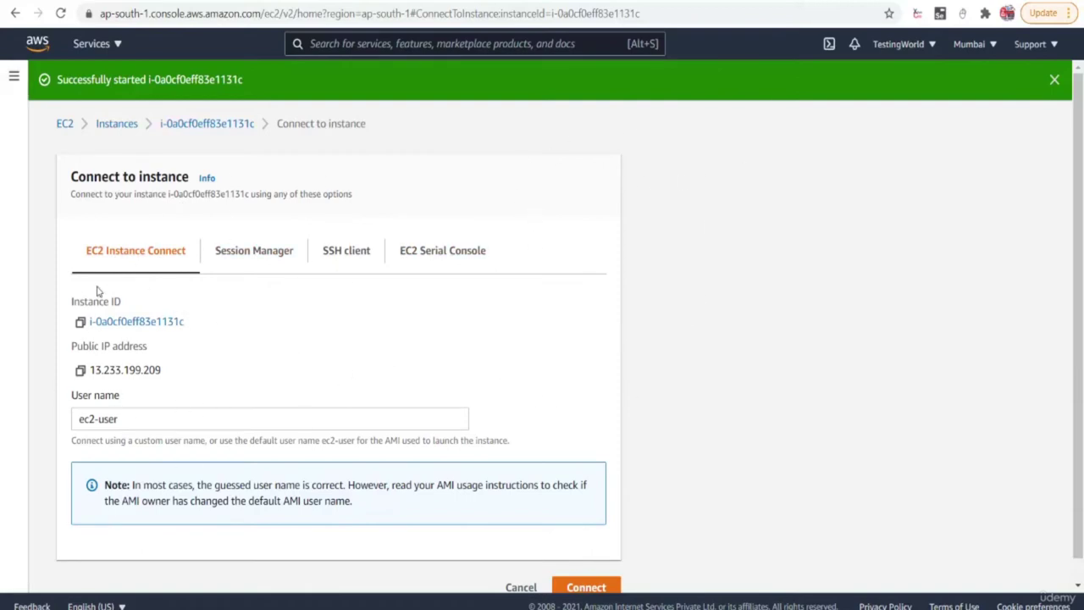
pyautogui.click(583, 589)
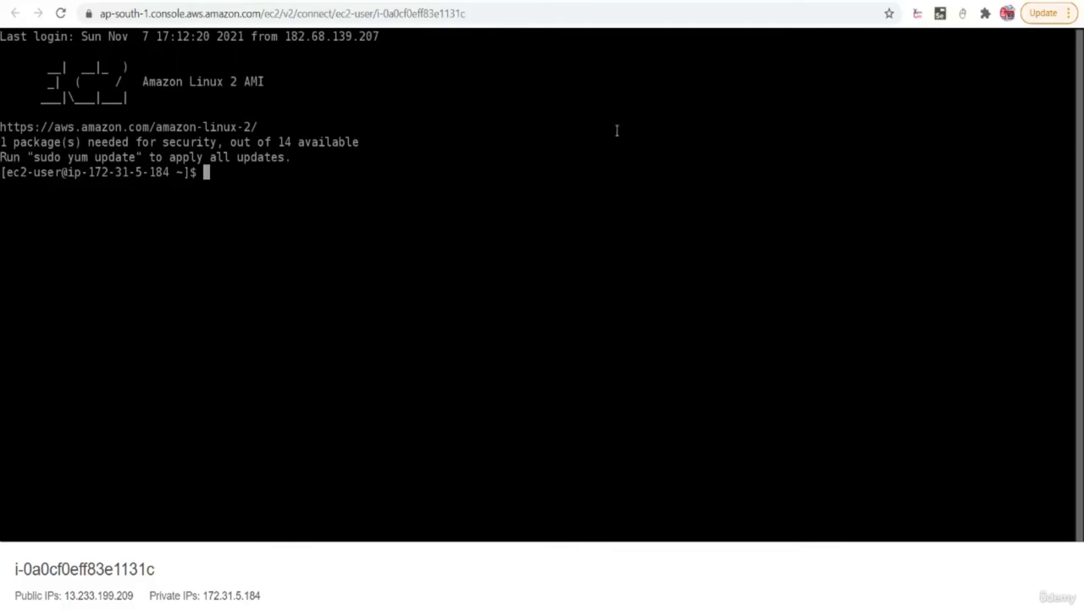
pyautogui.write('clear')
pyautogui.press('Return')
# Run ls, ls -la and pwd to inspect the /home/ec2-user home directory.
pyautogui.write('ls')
pyautogui.press('Return')
pyautogui.write('ls -la')
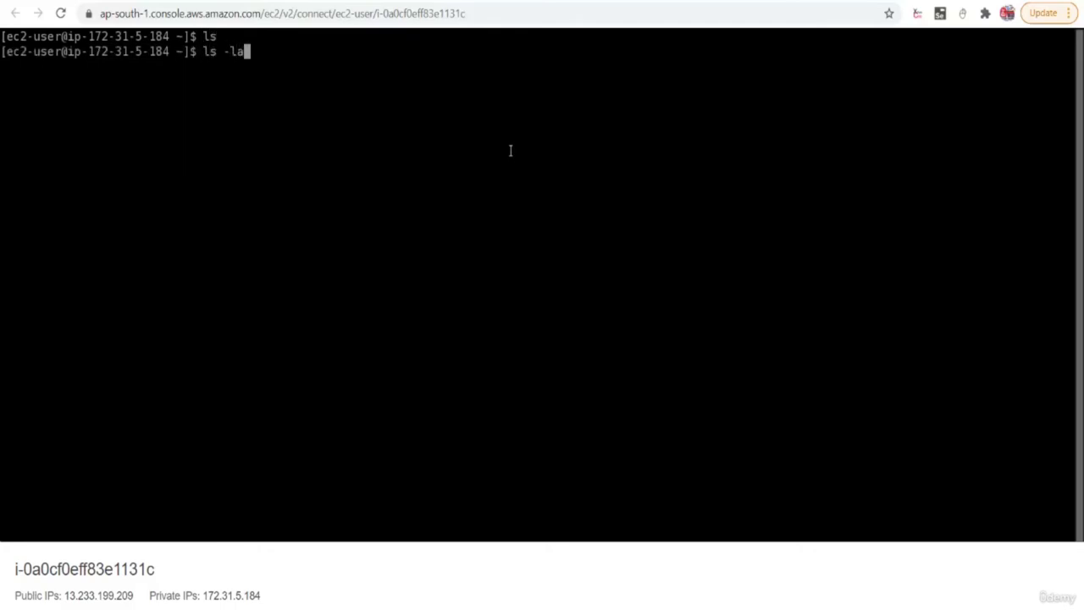
pyautogui.press('Return')
pyautogui.write('pwd')
pyautogui.press('Return')
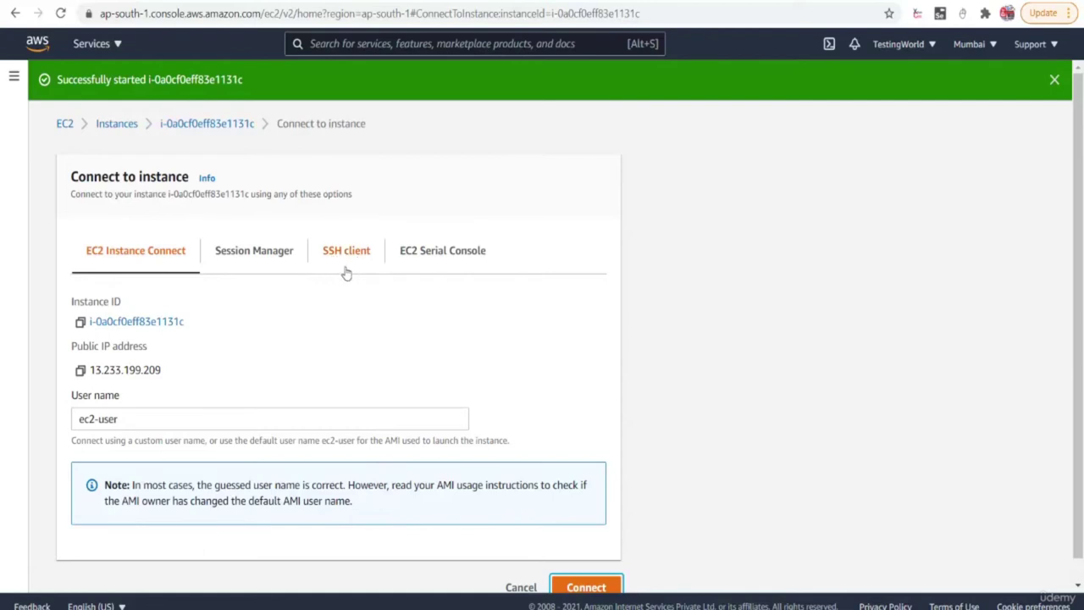
# Clear the connection user name field and let it revert to ec2-user.
pyautogui.click(81, 421)
pyautogui.hotkey('ctrl', 'a')
pyautogui.press('BackSpace')
pyautogui.click(260, 375)
# Show SSH client instructions and copy public DNS ec2-13-233-199-209.ap-south-1.compute.amazonaws.com.
pyautogui.click(349, 251)
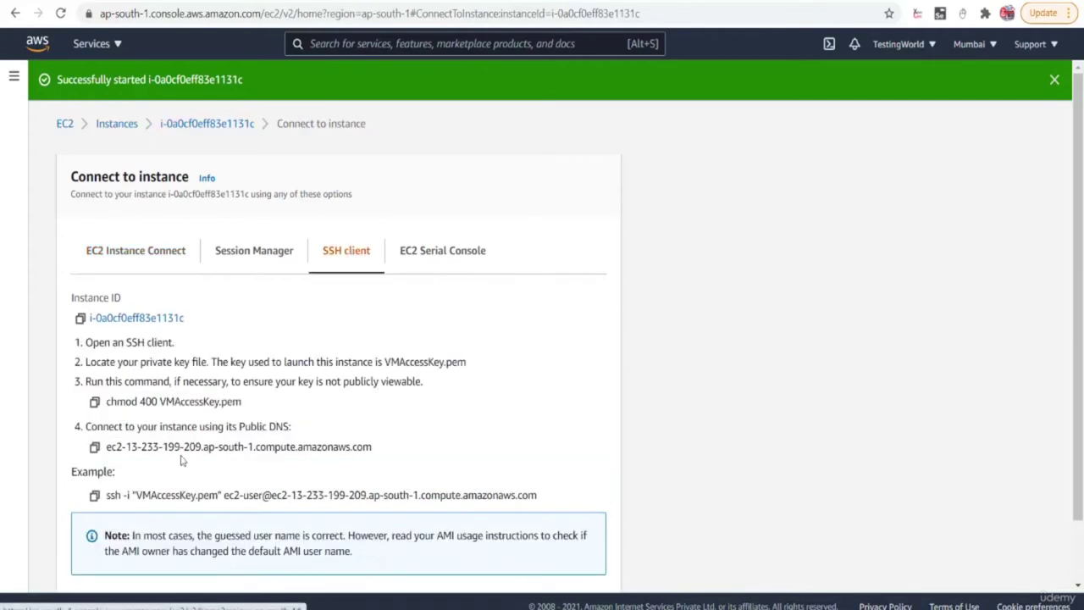
pyautogui.moveTo(389, 452); pyautogui.dragTo(107, 447)
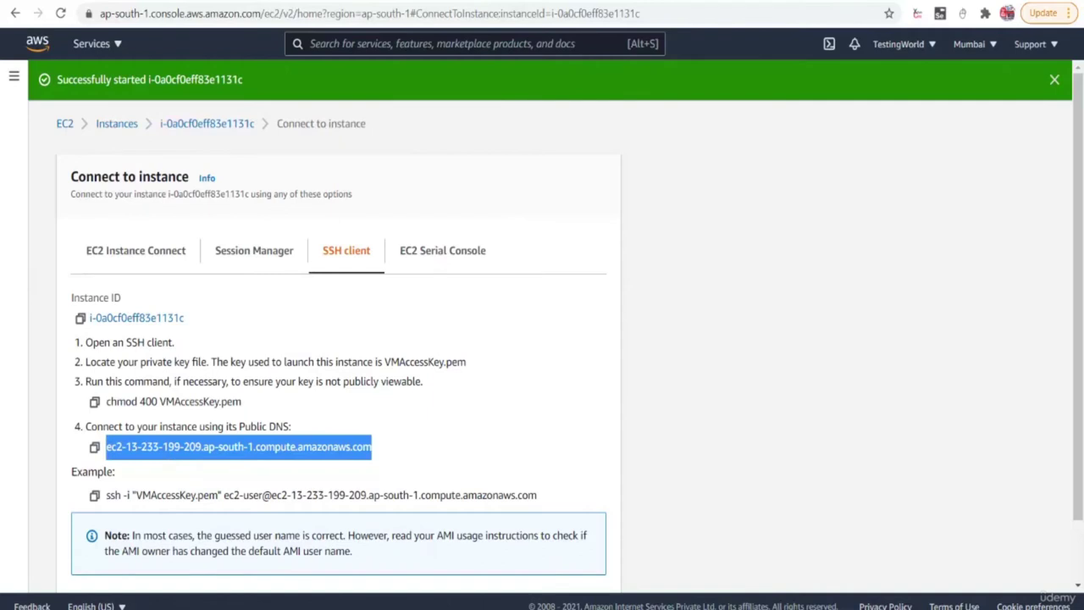
pyautogui.hotkey('alt', 'Tab')
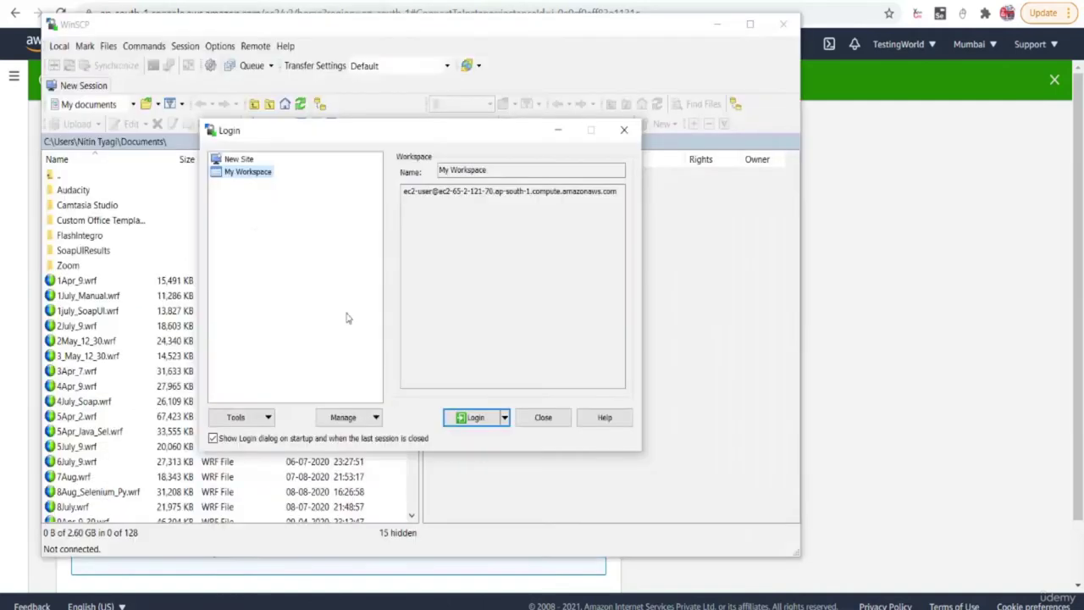
# Reopen the WinSCP login dialog and delete the saved My Workspace site entry.
pyautogui.click(625, 132)
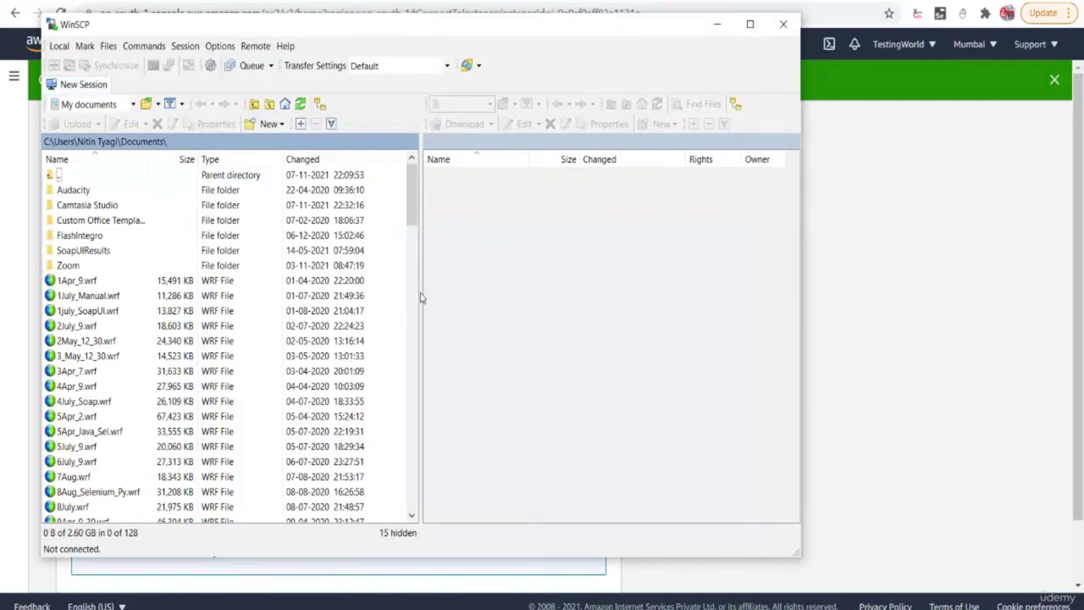
pyautogui.hotkey('ctrl', 'n')
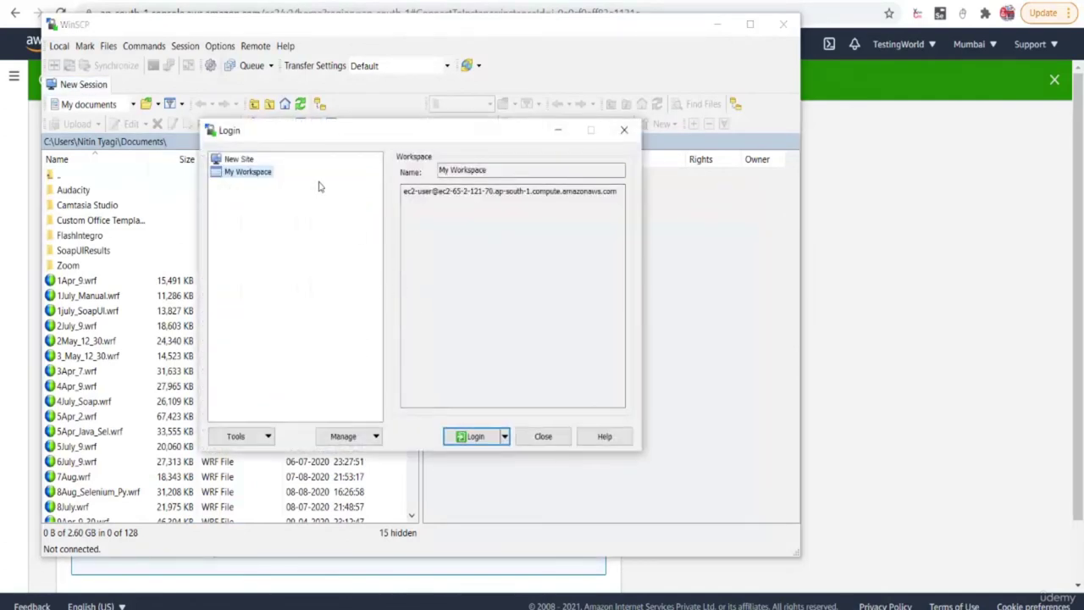
pyautogui.click(239, 161)
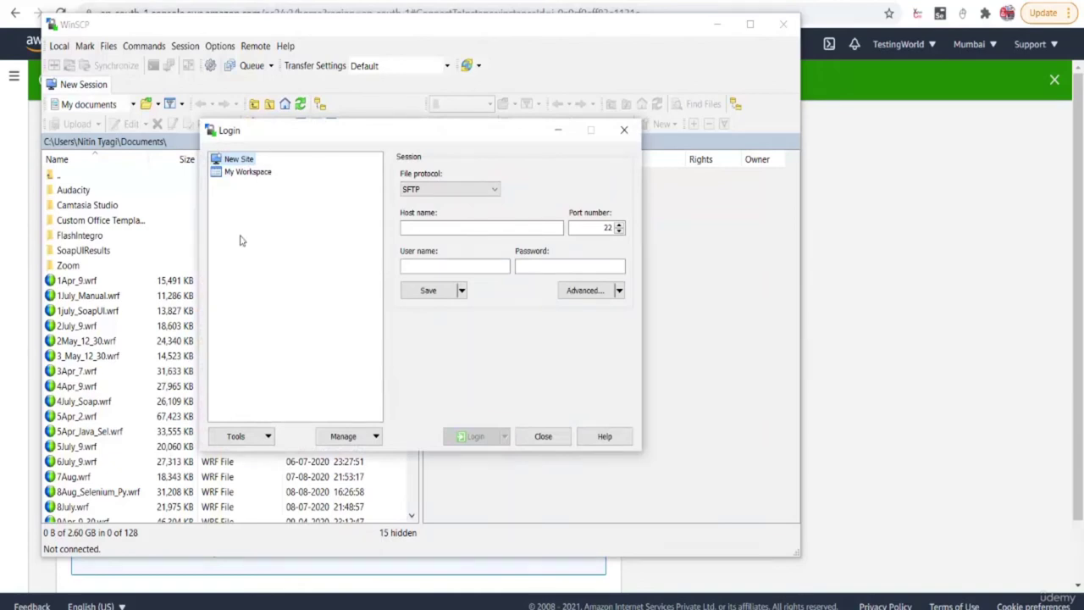
pyautogui.click(250, 174)
pyautogui.rightClick(249, 175)
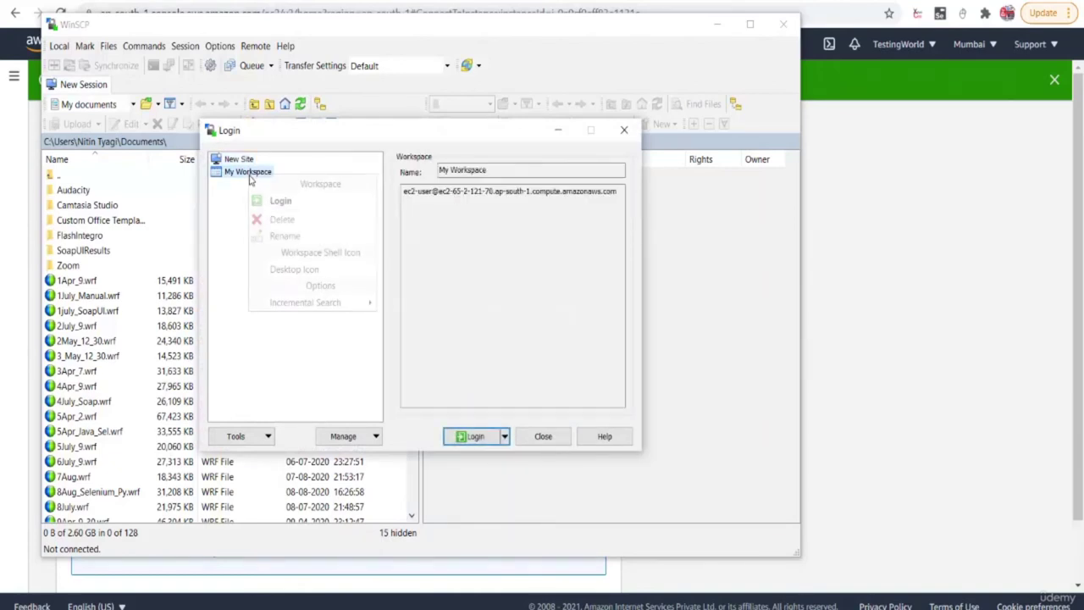
pyautogui.click(286, 221)
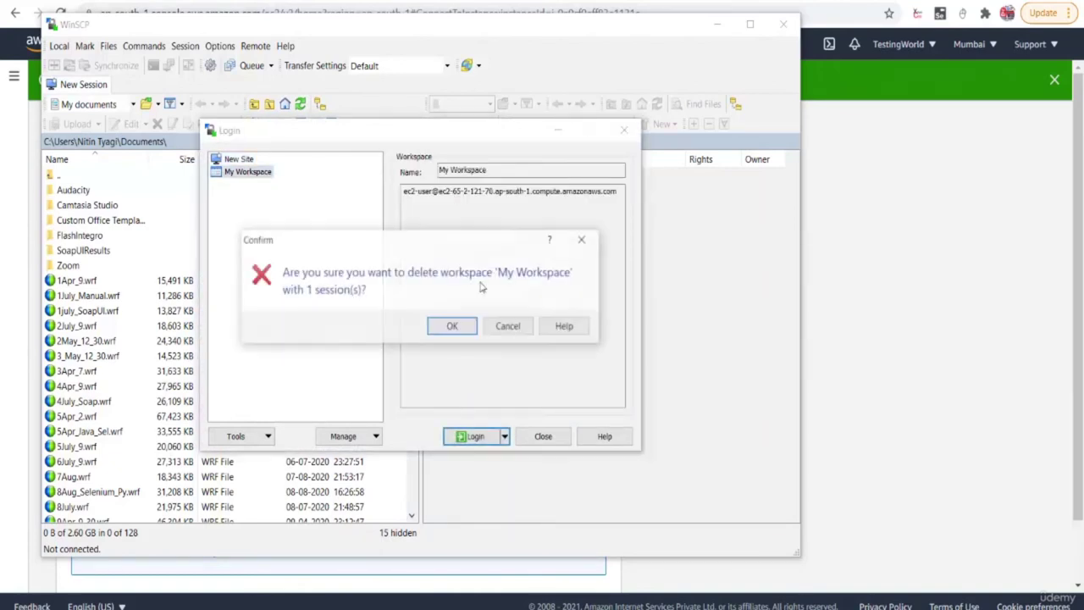
pyautogui.click(452, 325)
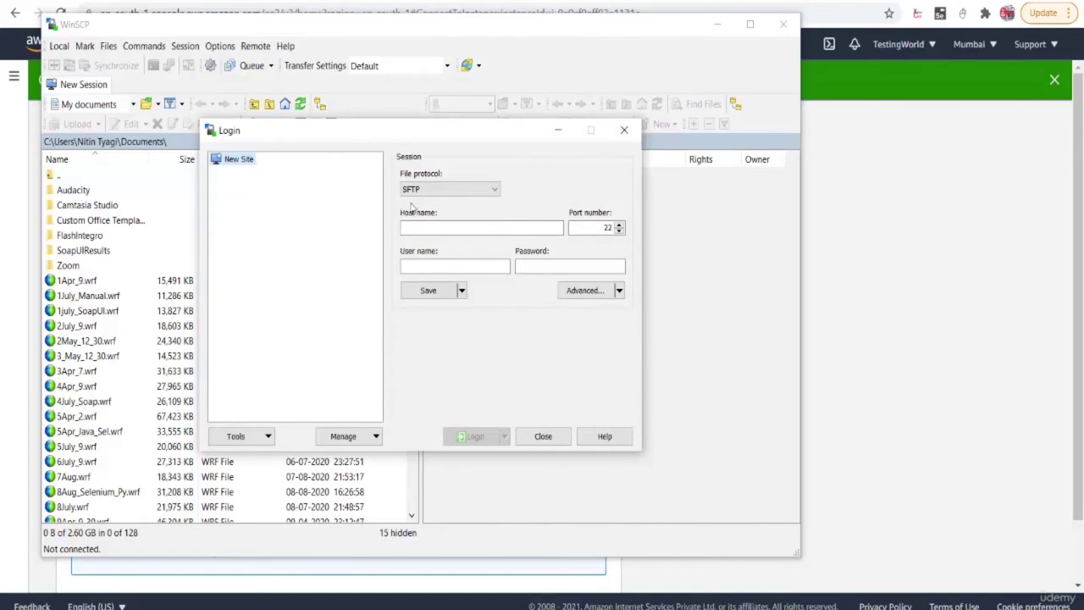
# Set the file protocol to SCP and paste the instance's public DNS as the host name.
pyautogui.click(453, 191)
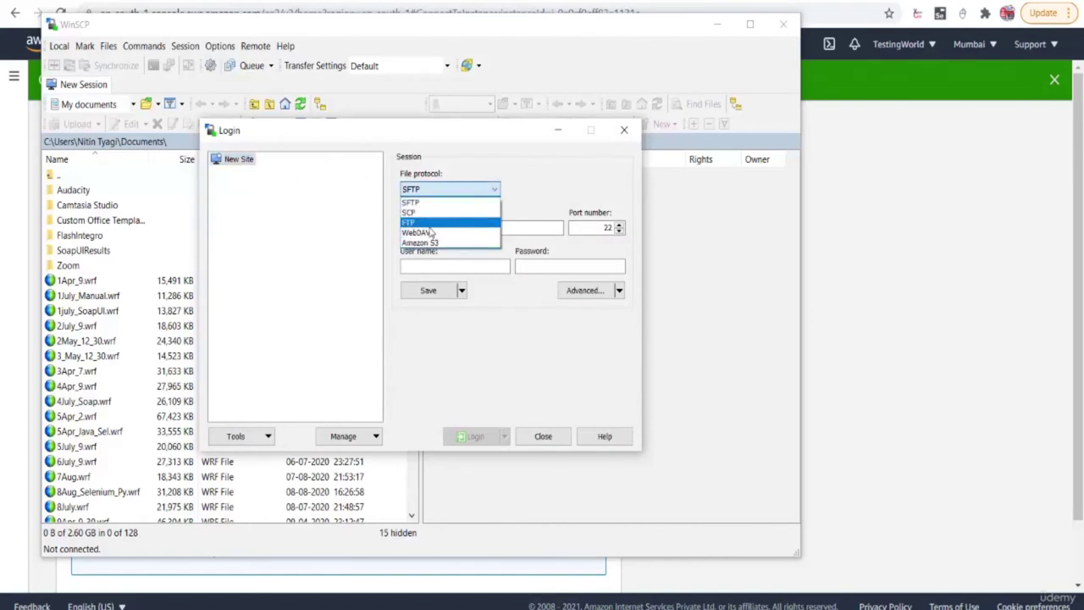
pyautogui.click(410, 212)
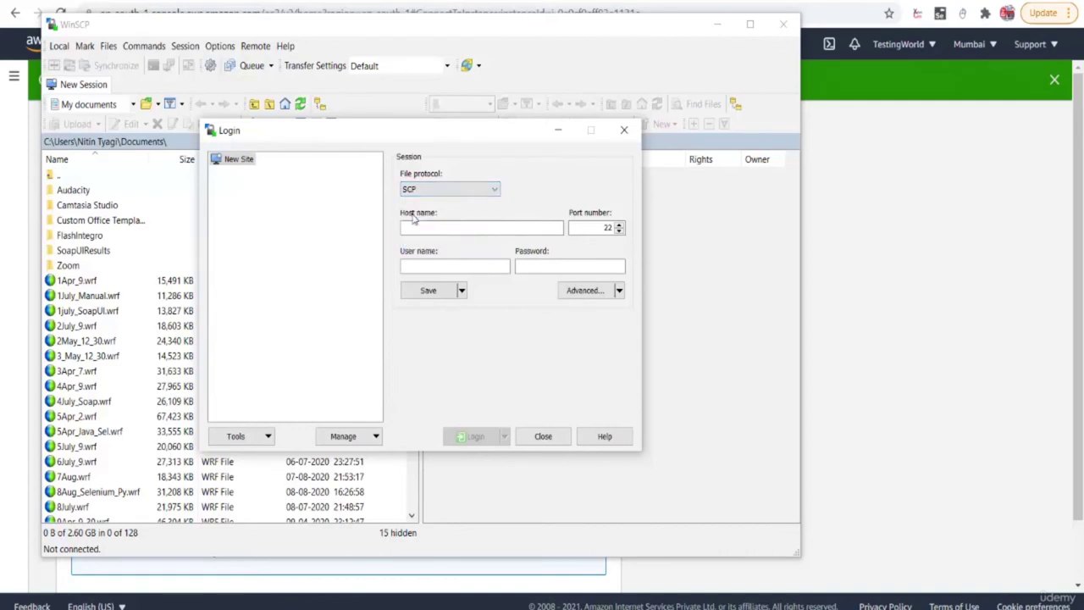
pyautogui.click(428, 226)
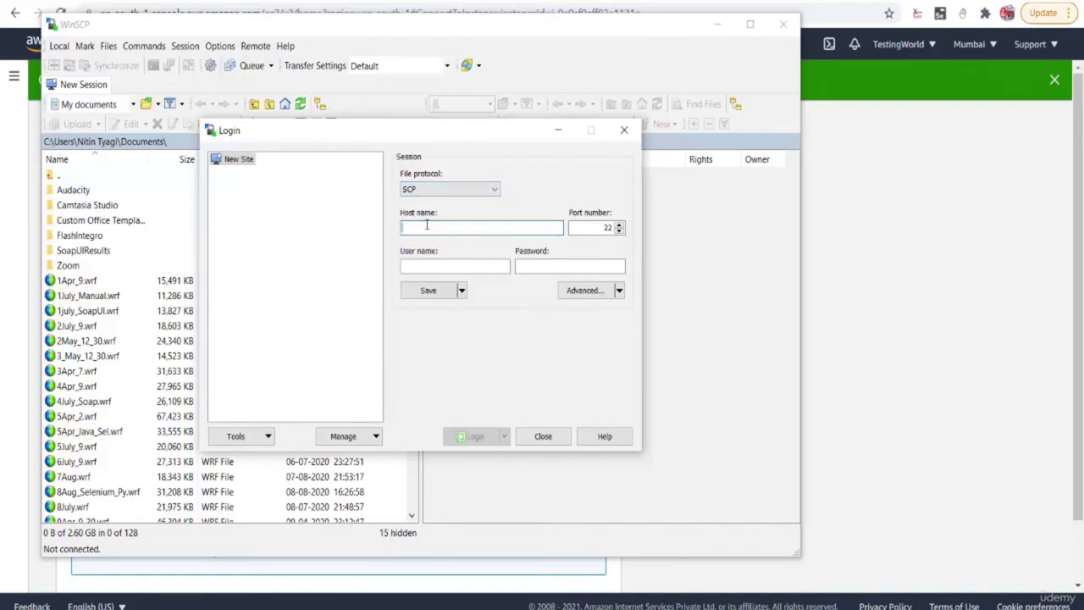
pyautogui.hotkey('ctrl', 'v')
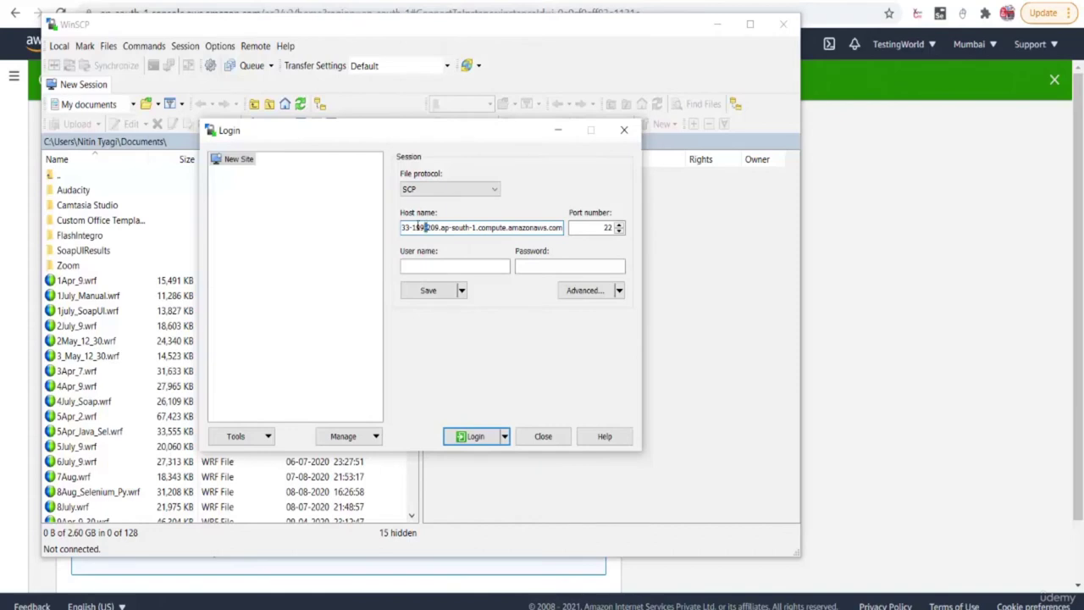
pyautogui.moveTo(428, 227); pyautogui.dragTo(380, 226)
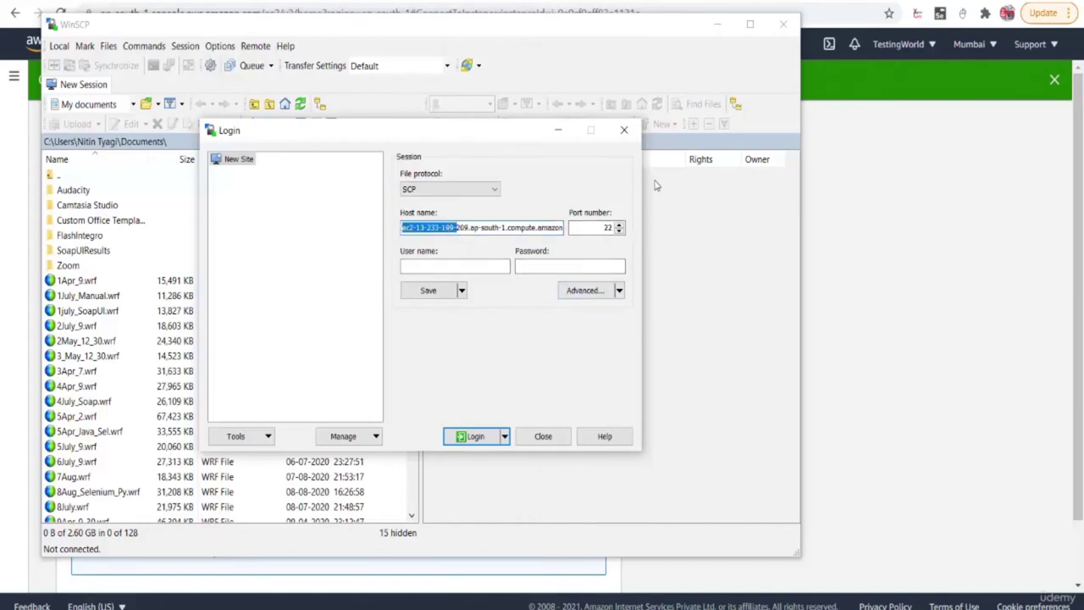
# Look up the instance's default user name in the AWS console and enter user name ec-user.
pyautogui.click(439, 267)
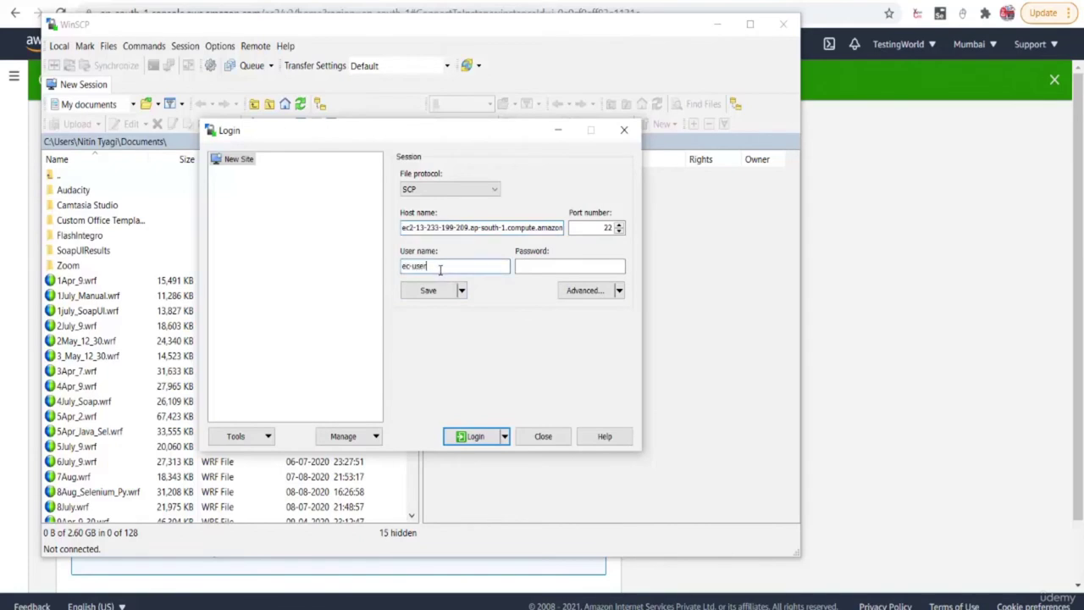
pyautogui.click(934, 238)
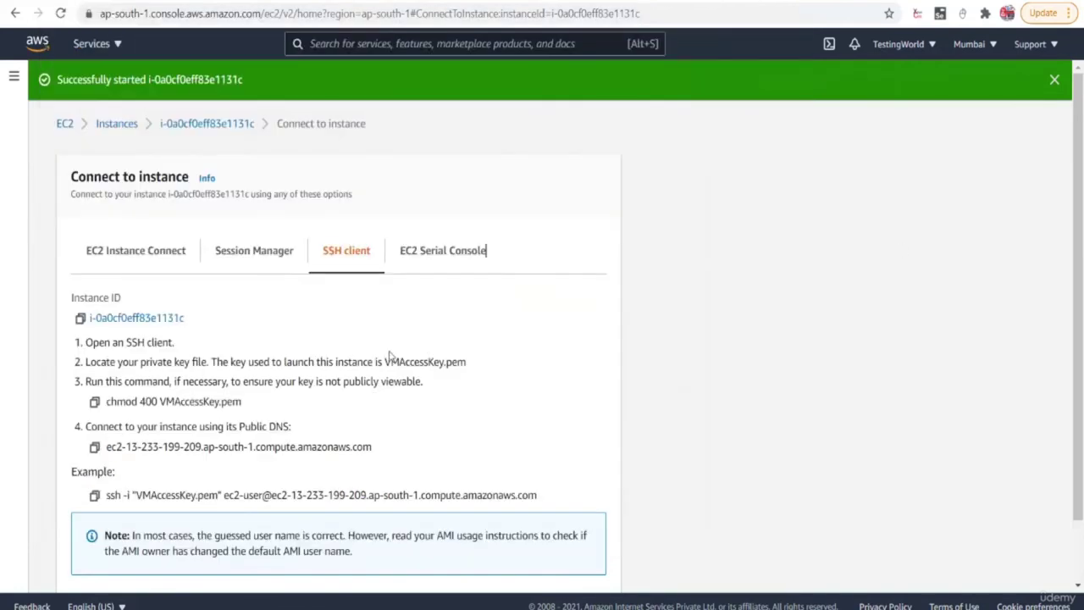
pyautogui.click(125, 254)
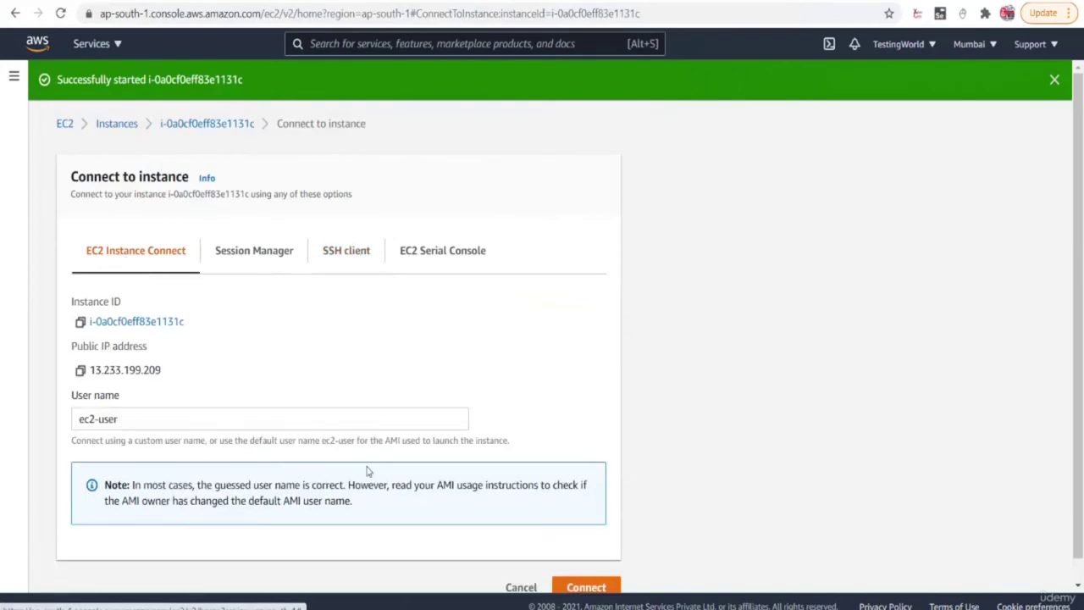
pyautogui.hotkey('alt', 'Tab')
pyautogui.click(558, 268)
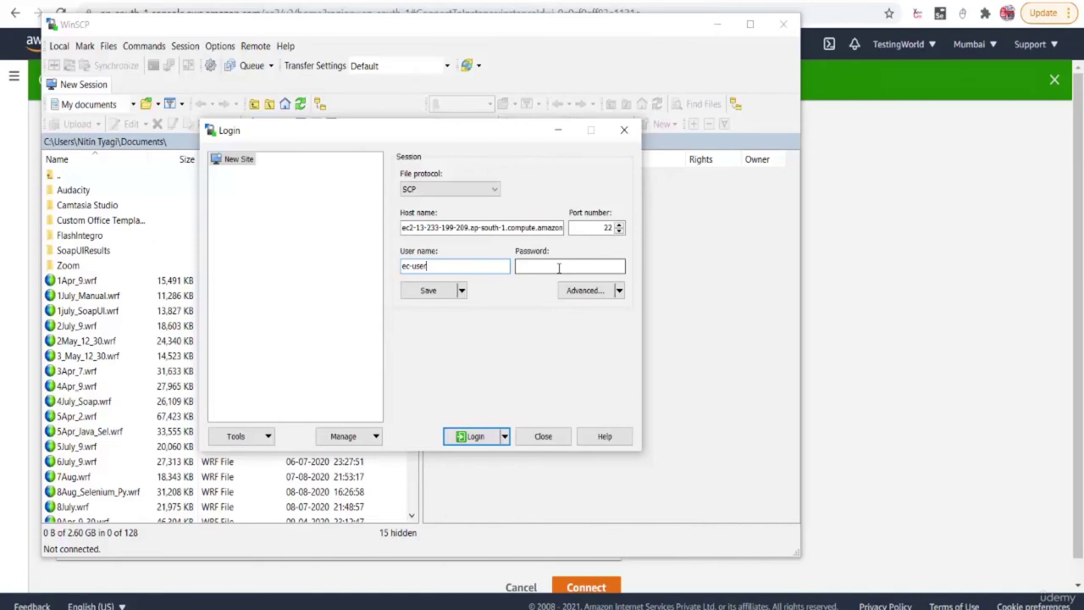
pyautogui.click(592, 292)
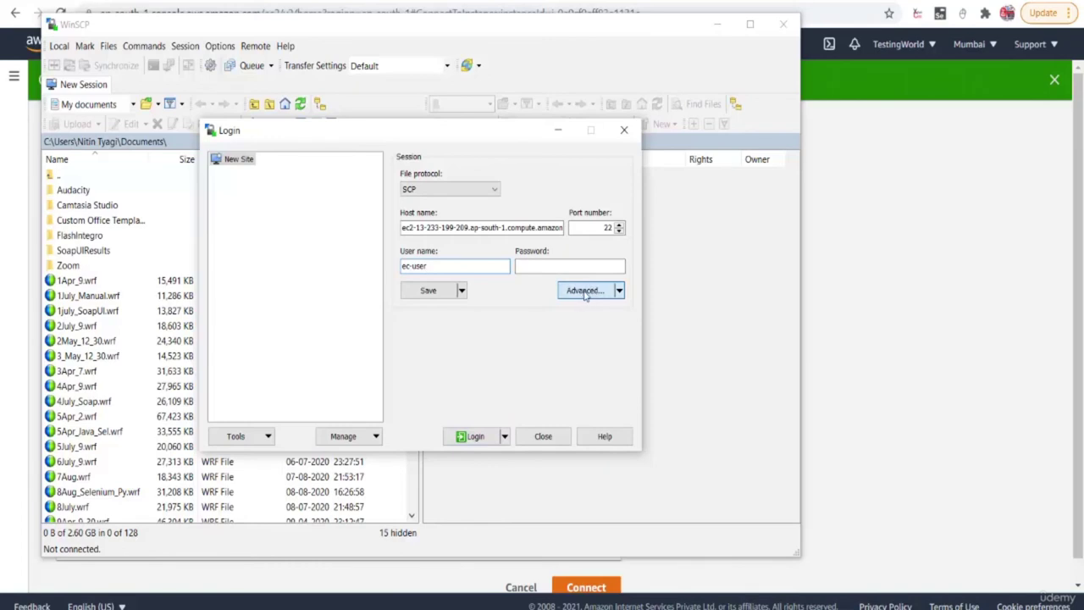
# In Advanced SSH Authentication settings, browse All Files in Downloads and choose VMAccessKey.pem as the private key.
pyautogui.click(586, 293)
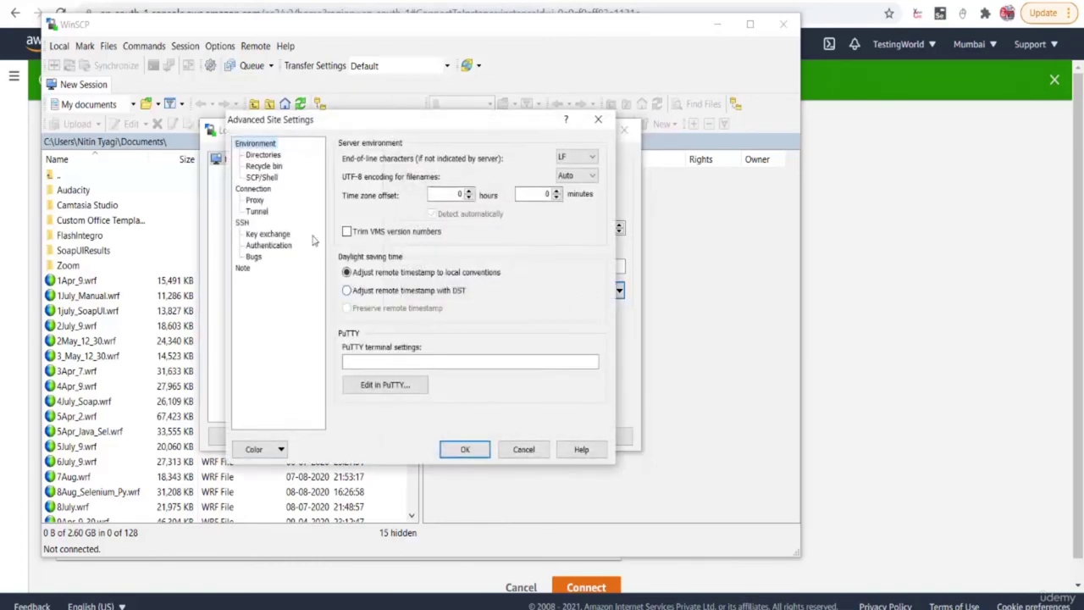
pyautogui.click(242, 223)
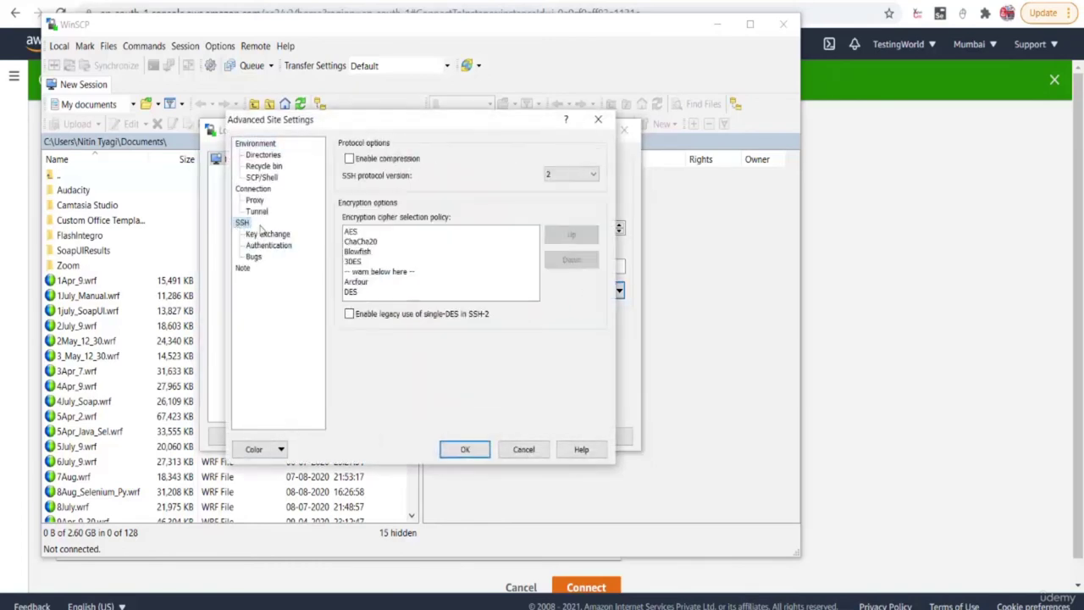
pyautogui.click(268, 245)
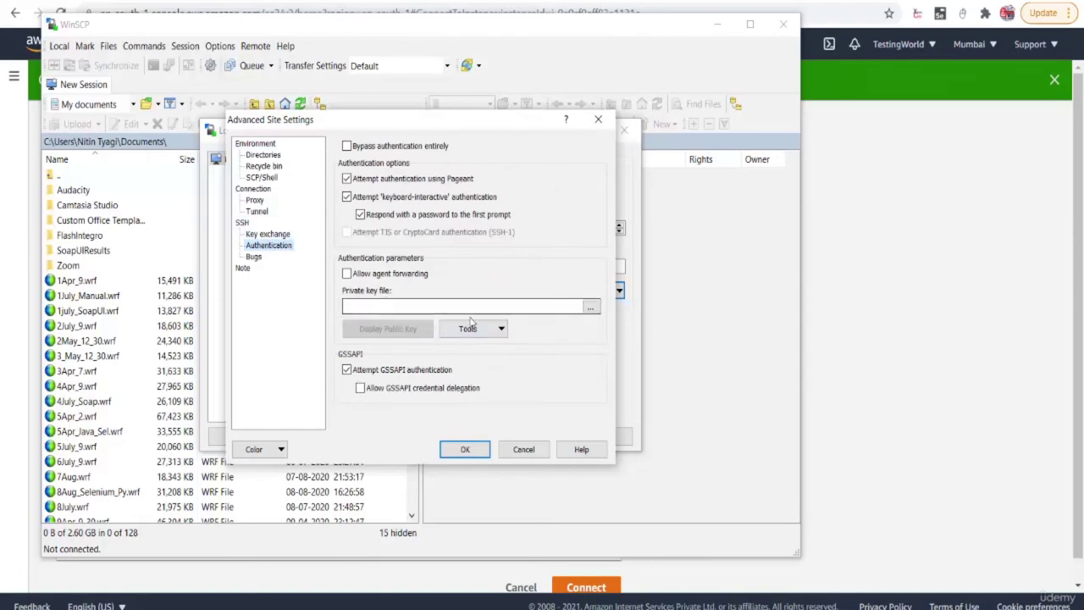
pyautogui.click(591, 306)
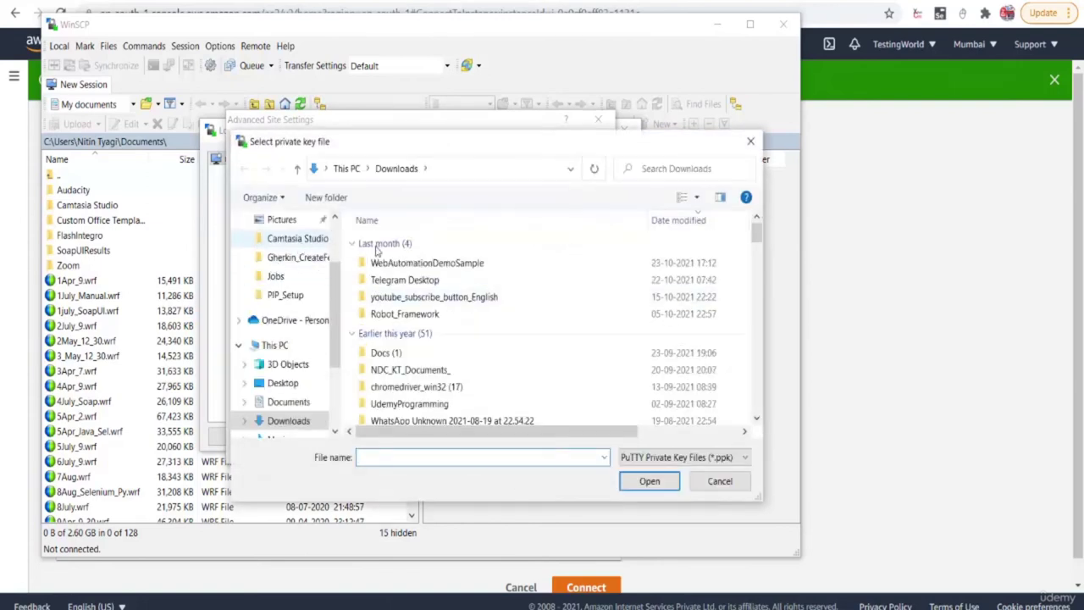
pyautogui.click(670, 458)
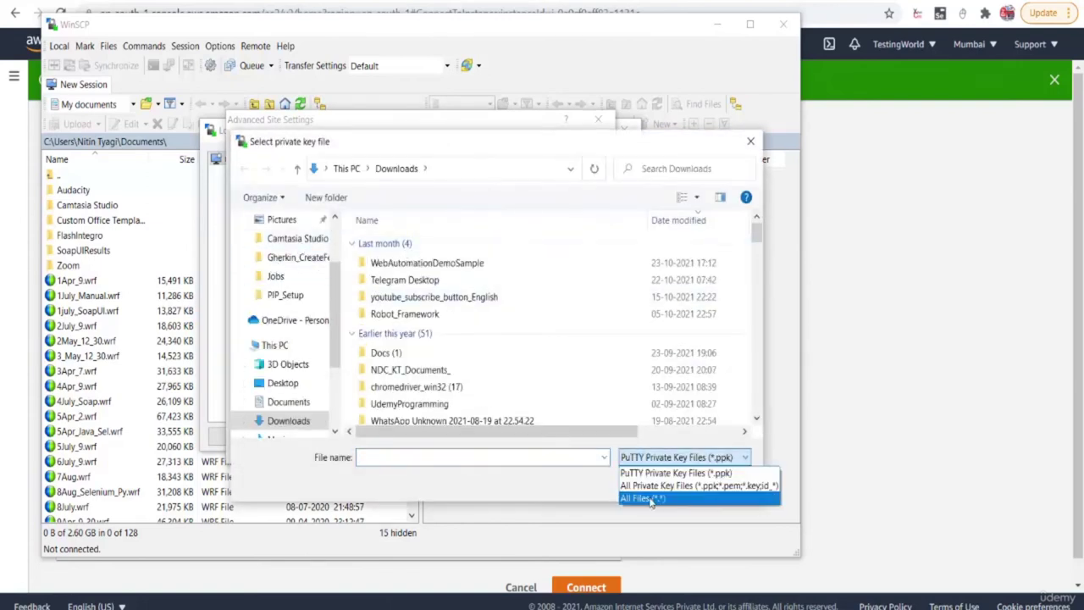
pyautogui.click(649, 498)
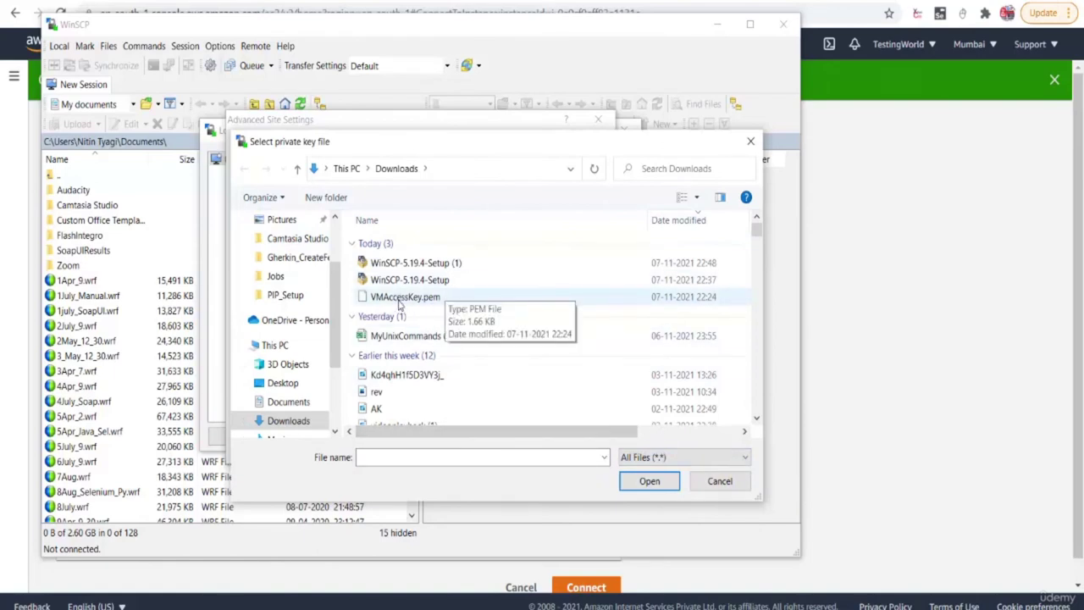
pyautogui.click(400, 298)
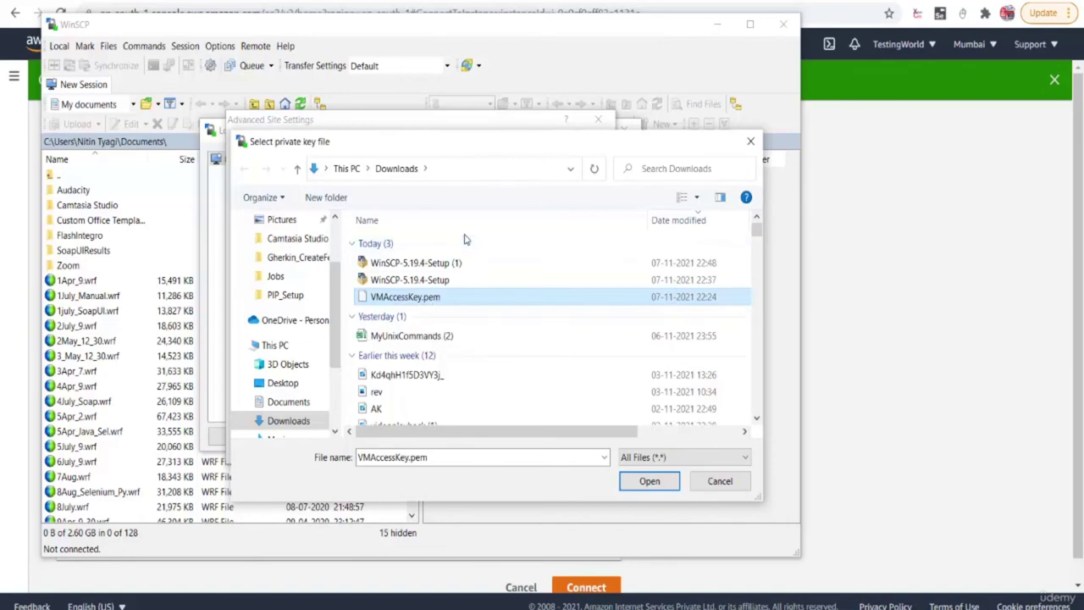
# Convert the key to PuTTY format, save it as VMAccessKey.ppk, and apply the advanced settings.
pyautogui.moveTo(439, 157); pyautogui.dragTo(570, 138)
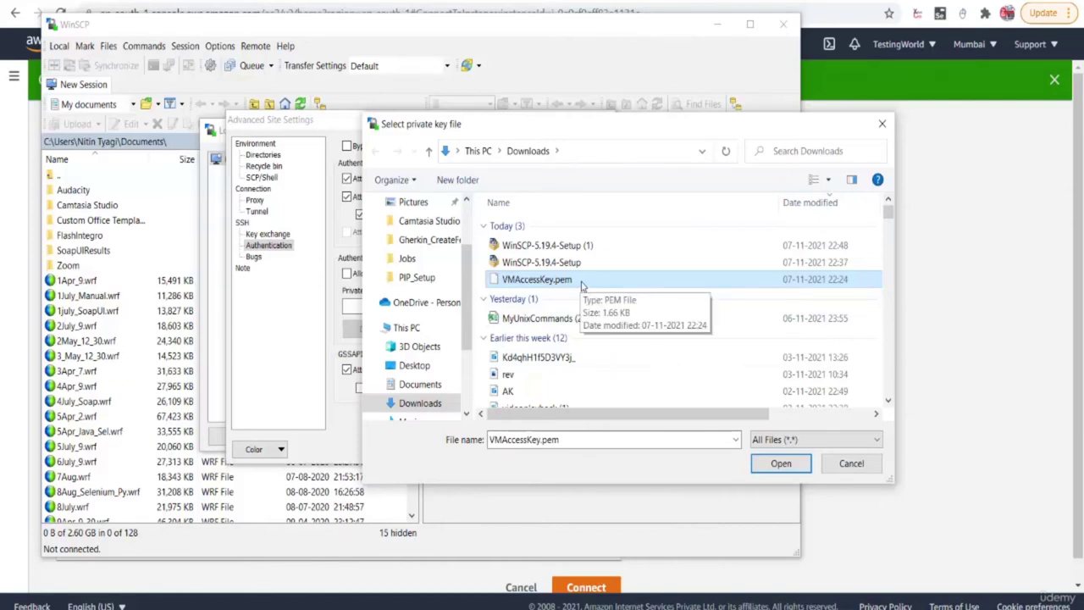
pyautogui.click(774, 465)
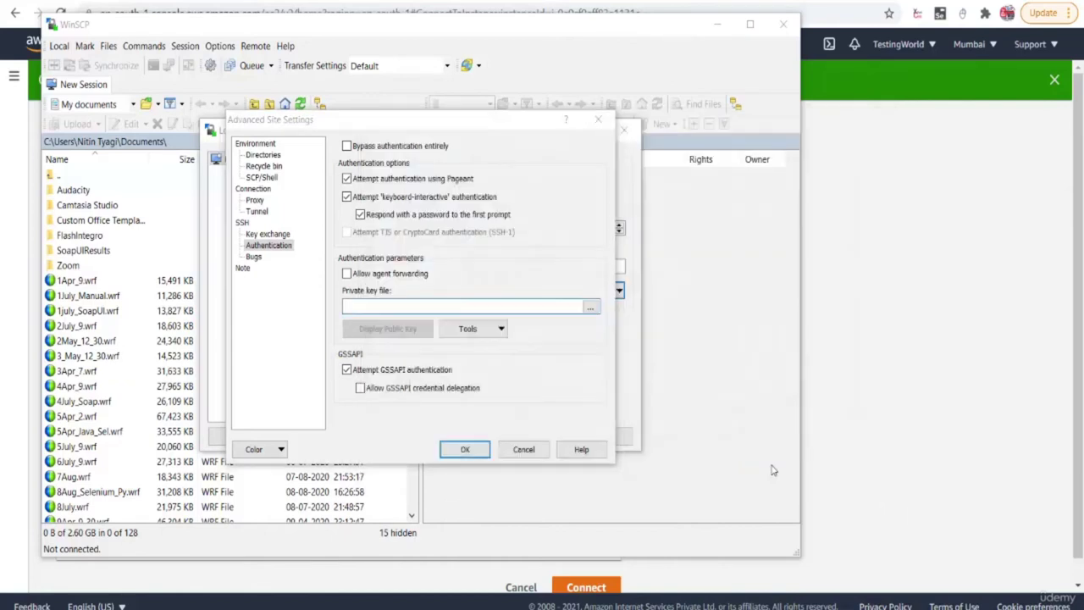
pyautogui.click(459, 343)
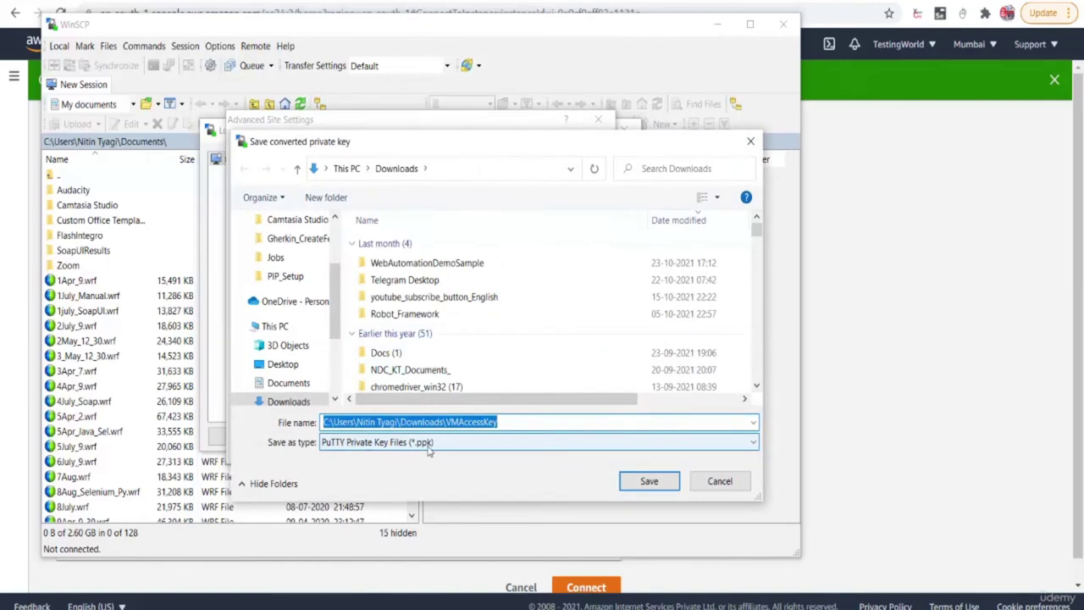
pyautogui.click(650, 481)
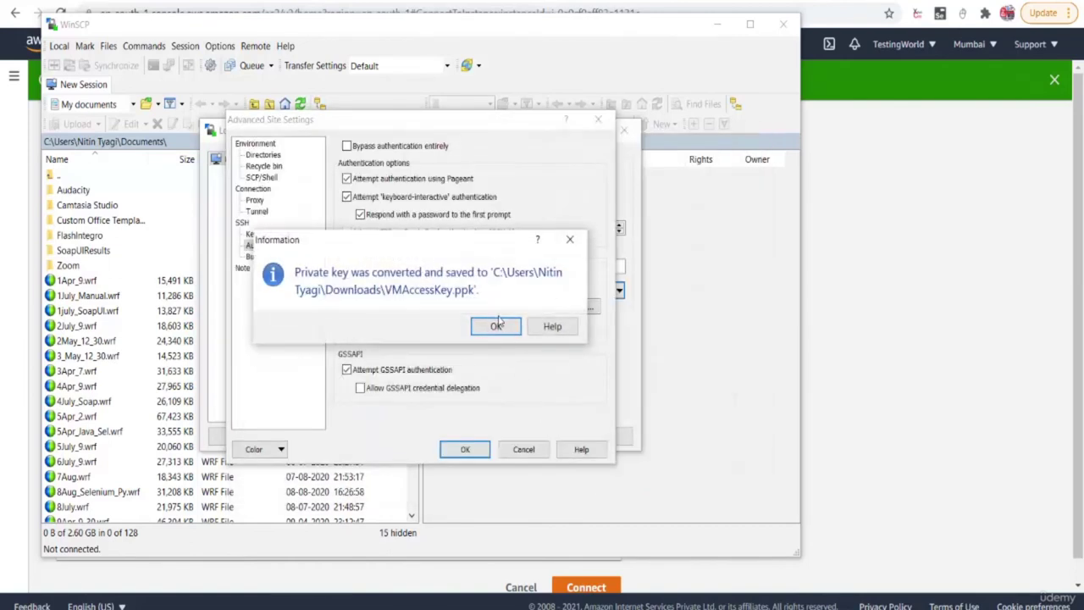
pyautogui.click(497, 325)
pyautogui.moveTo(521, 307); pyautogui.dragTo(335, 300)
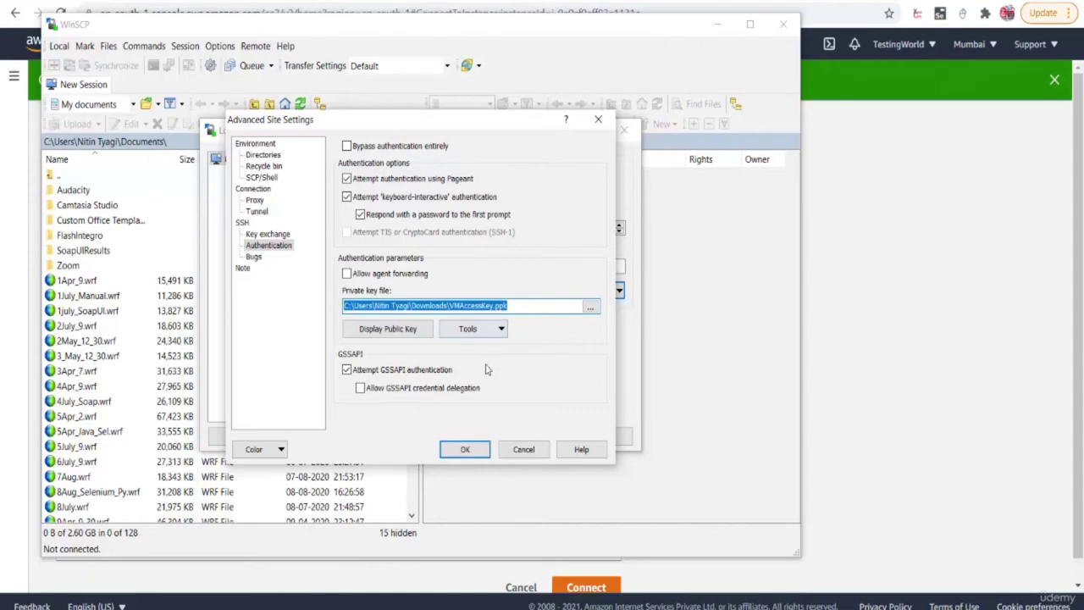
pyautogui.click(449, 454)
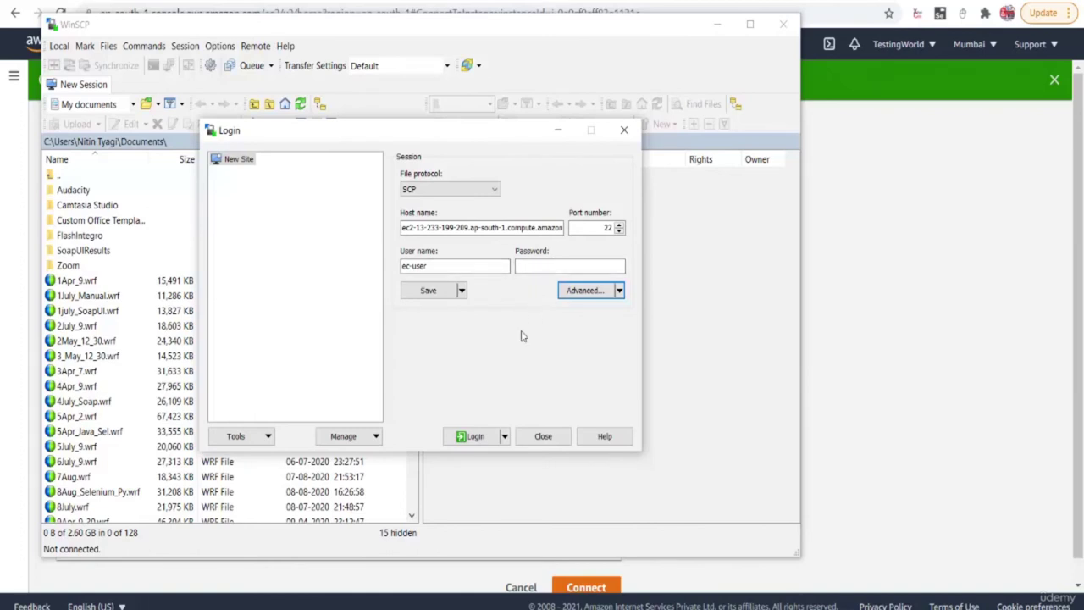
# Attempt to log in, accepting the server's host key, and dismiss the authentication failure.
pyautogui.click(475, 435)
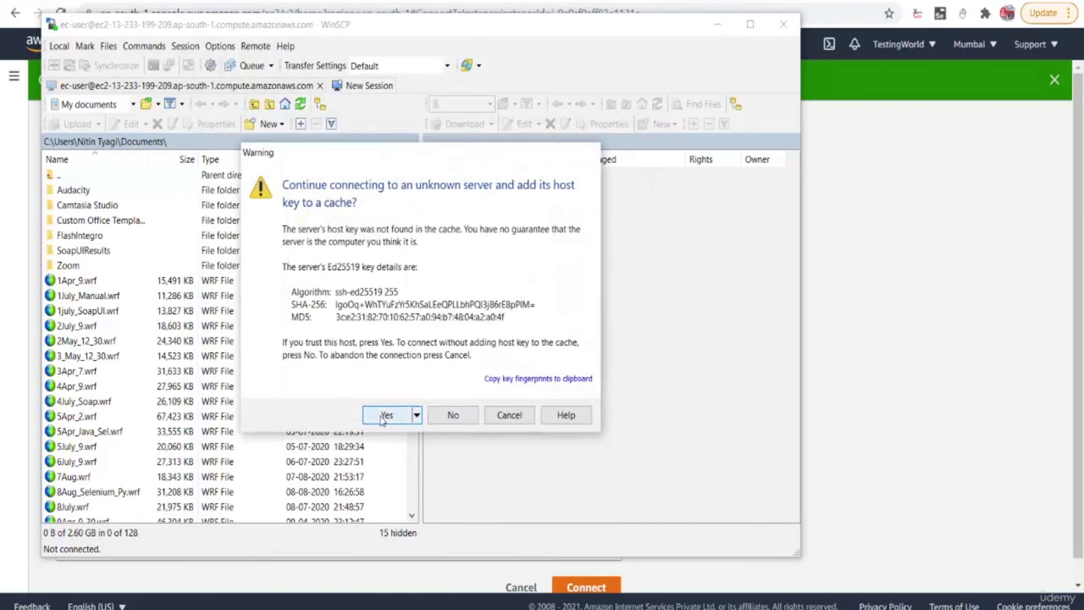
pyautogui.click(386, 415)
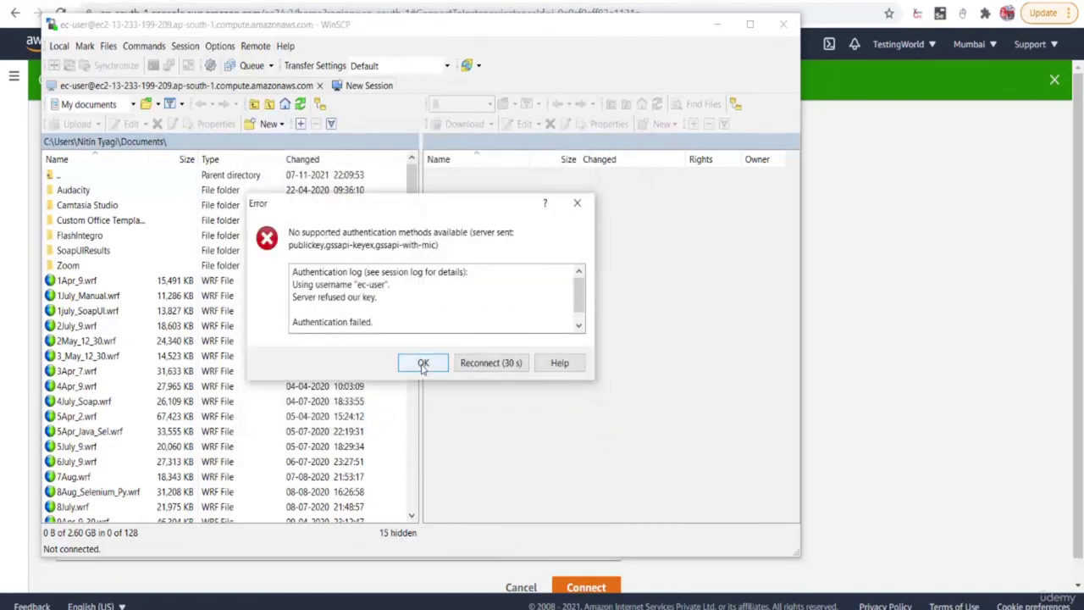
pyautogui.click(426, 364)
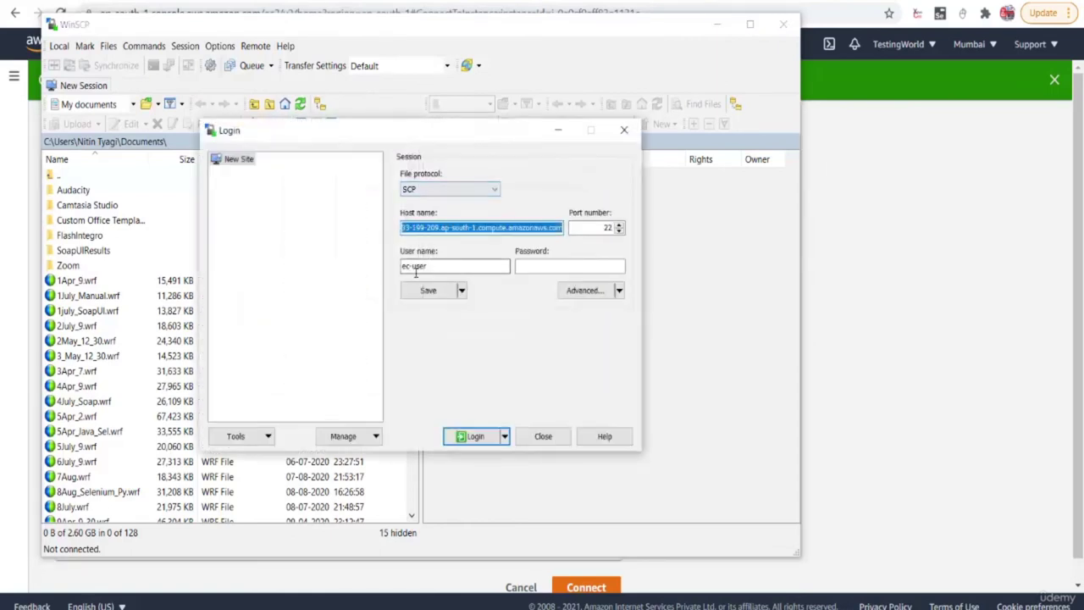
# Confirm the default user in the AWS console, change the user name to ec2-user, and log in.
pyautogui.click(932, 278)
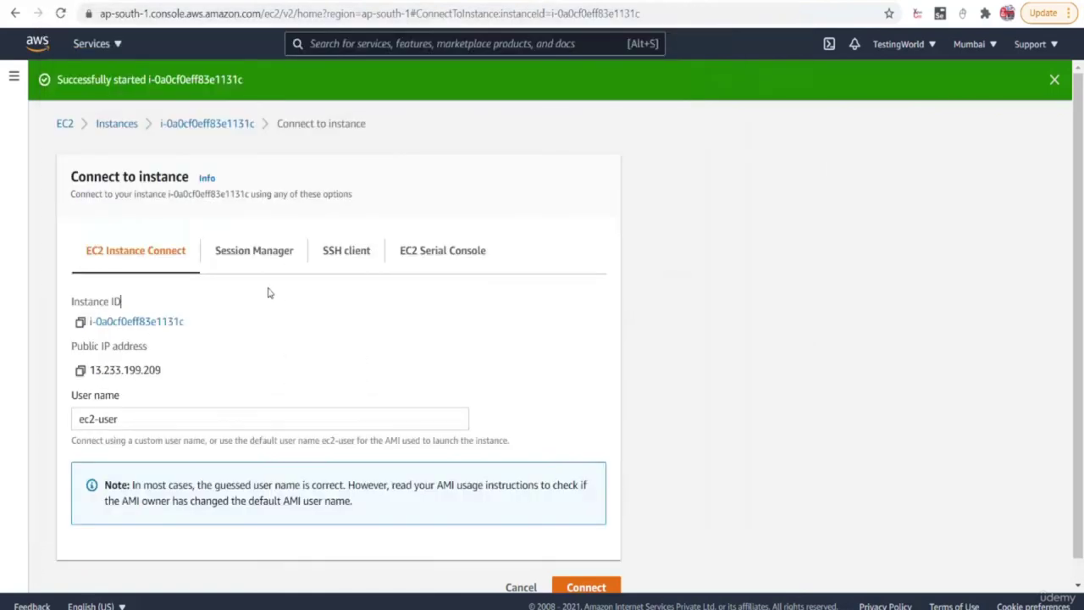
pyautogui.click(132, 424)
pyautogui.click(442, 330)
pyautogui.hotkey('alt', 'Tab')
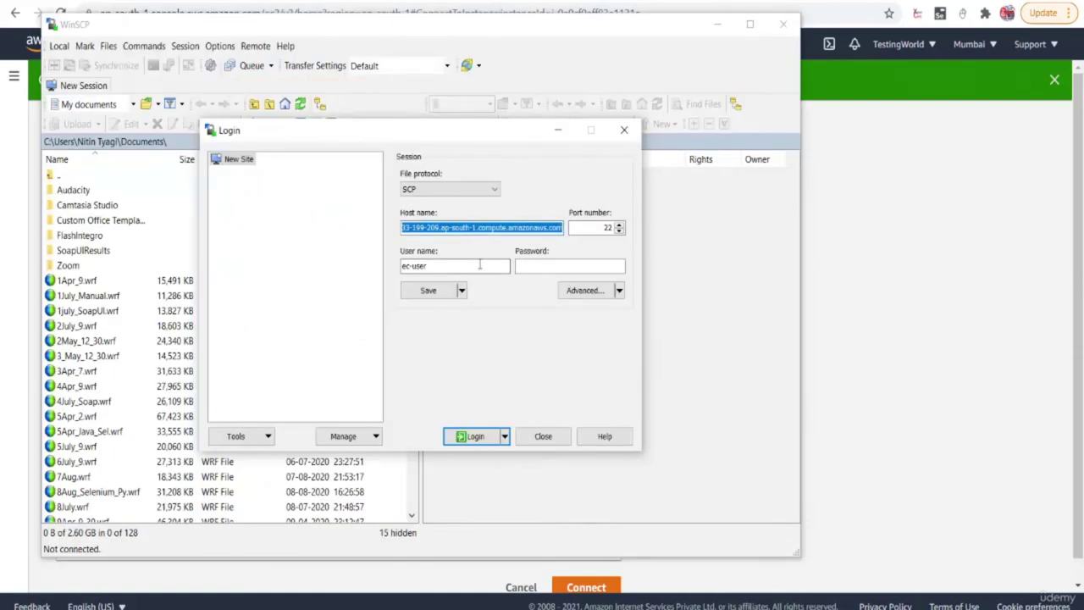
pyautogui.click(411, 266)
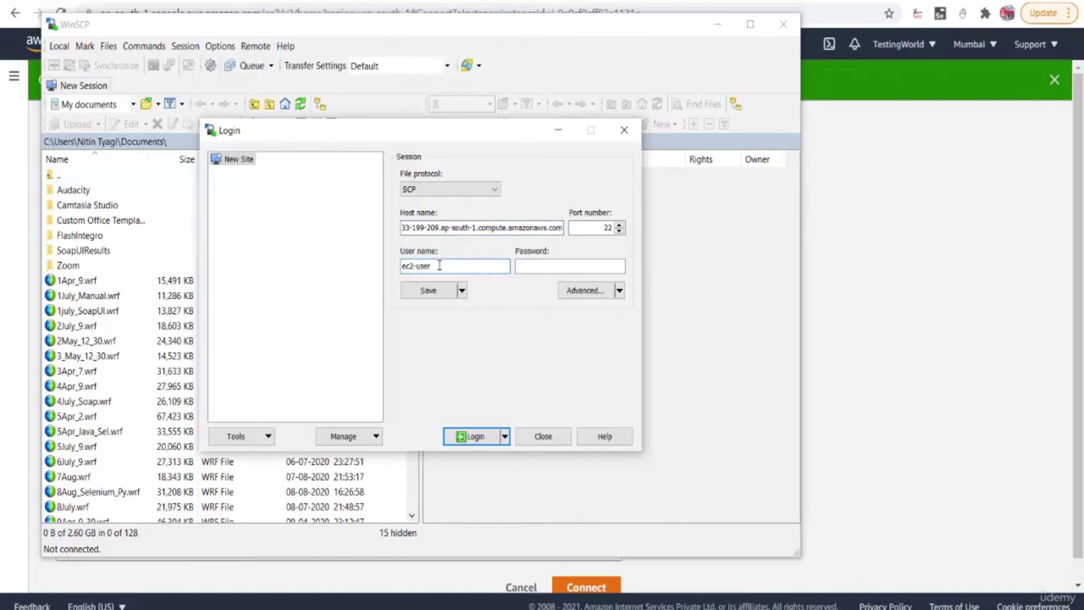
pyautogui.click(487, 439)
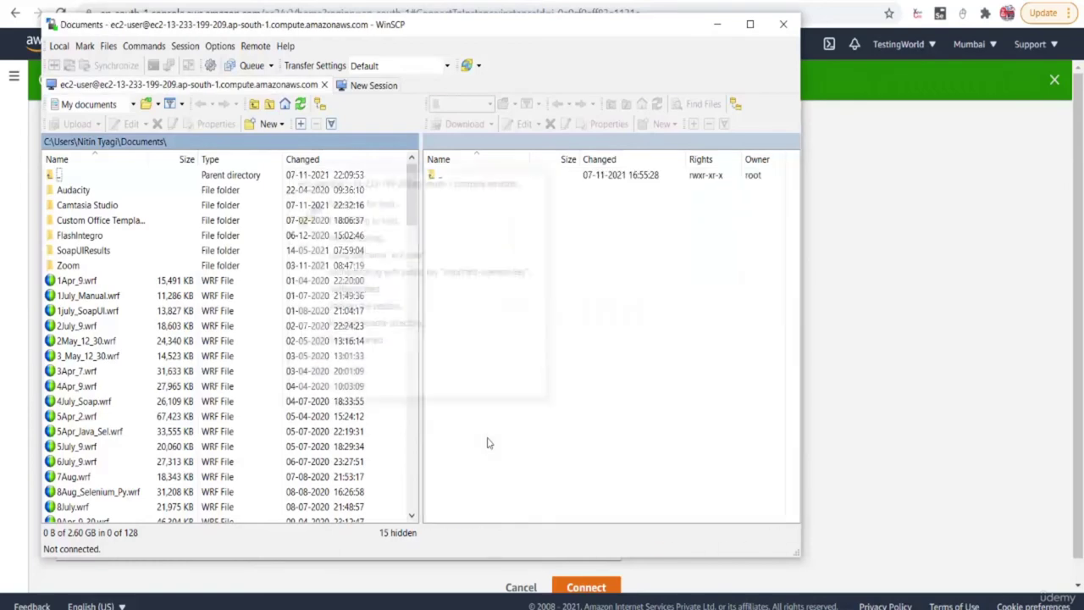
# Maximize the connected WinSCP session window and open the Commands menu.
pyautogui.click(750, 24)
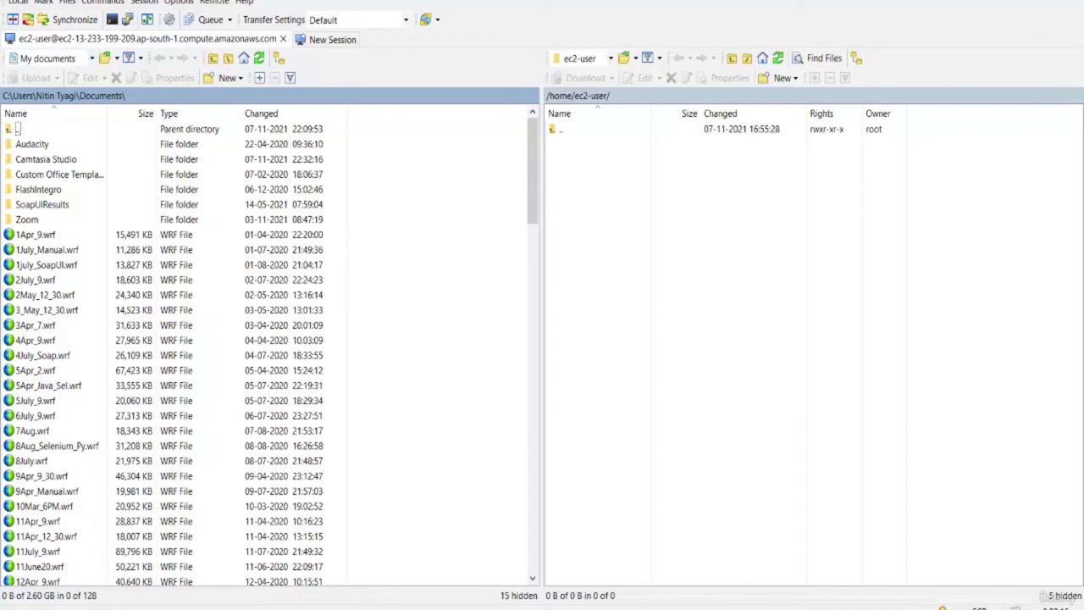
pyautogui.click(103, 4)
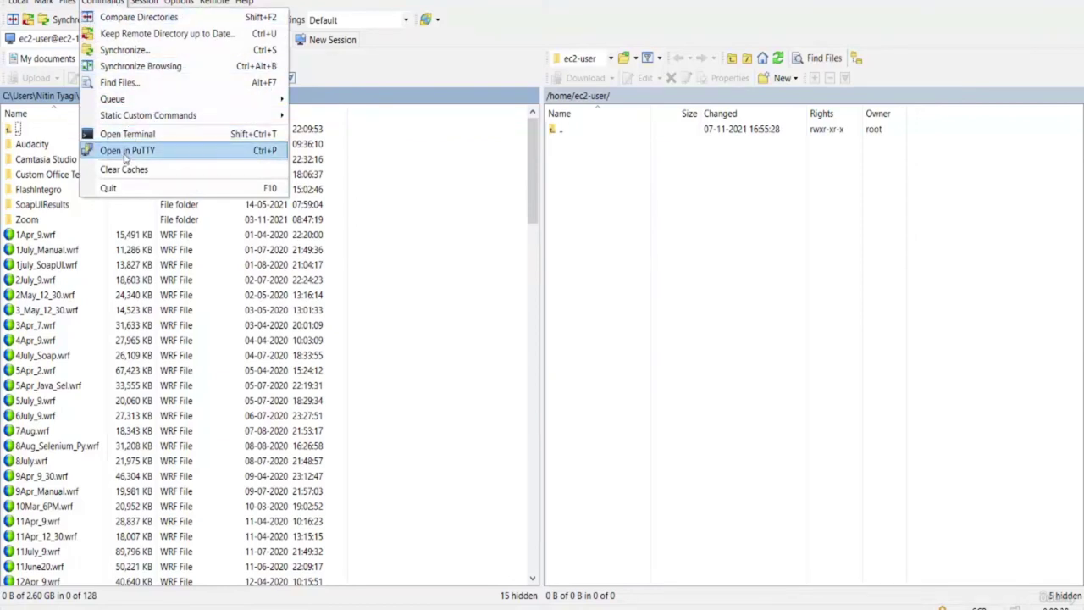
# Open the session in a maximized PuTTY terminal, clear the screen, and run ls -la.
pyautogui.click(125, 156)
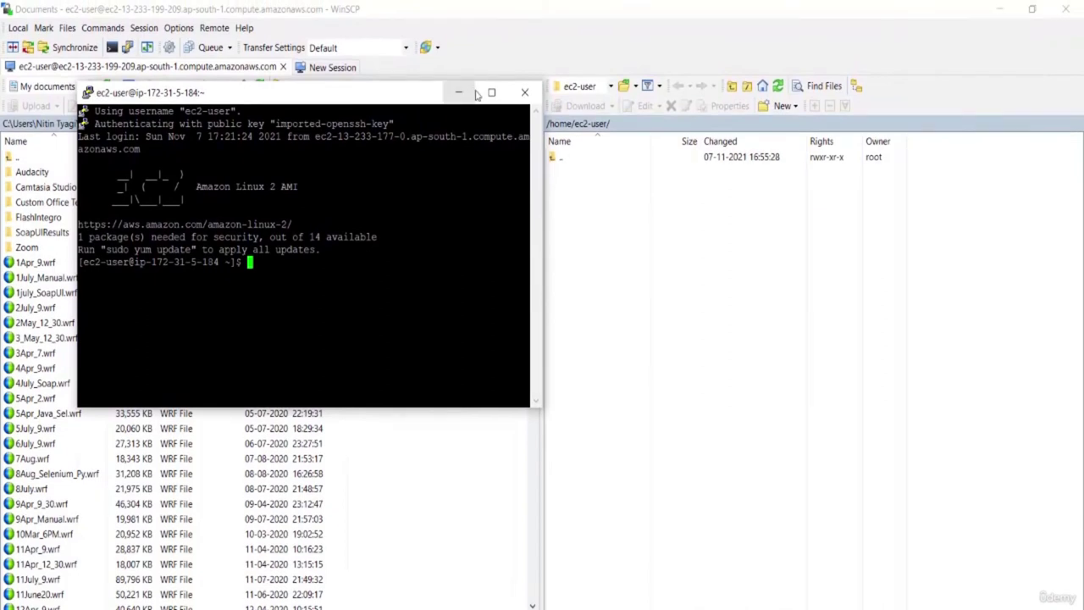
pyautogui.click(491, 93)
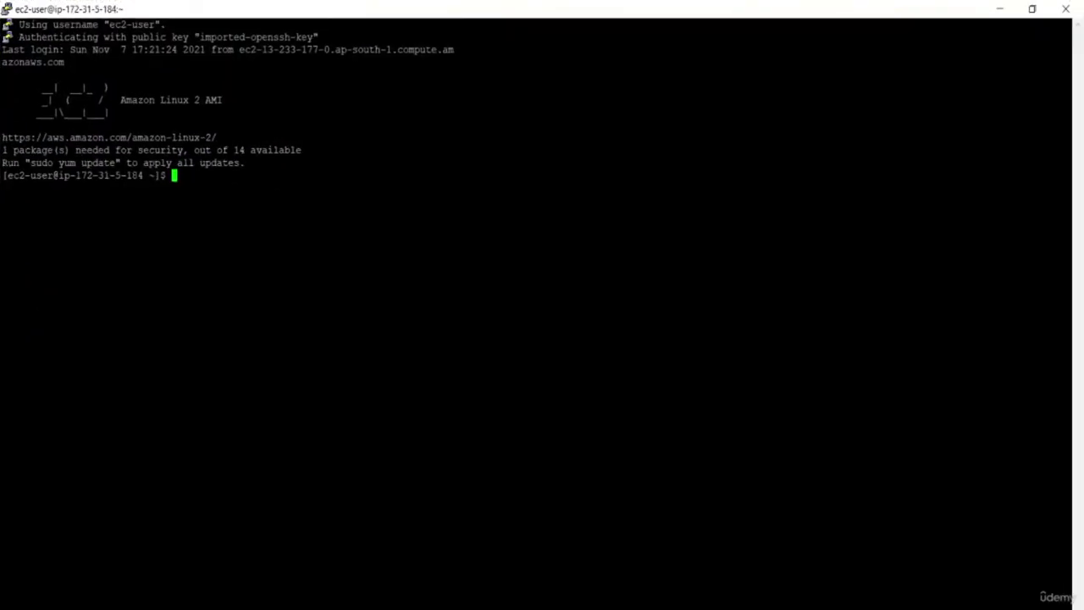
pyautogui.write('clear')
pyautogui.press('Return')
pyautogui.write('ls -la')
pyautogui.press('Return')
# List the home directory again, create the Hello directory with mkdir, and clear the screen.
pyautogui.write('ls -la')
pyautogui.press('Return')
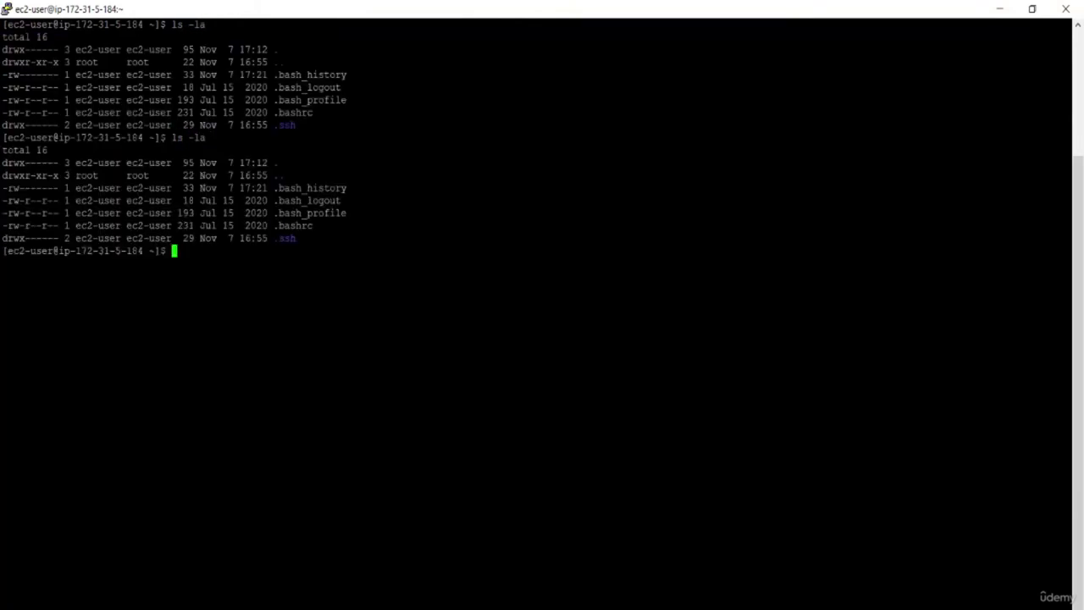
pyautogui.write('mkdir Hello')
pyautogui.press('Return')
pyautogui.write('clear')
pyautogui.press('Return')
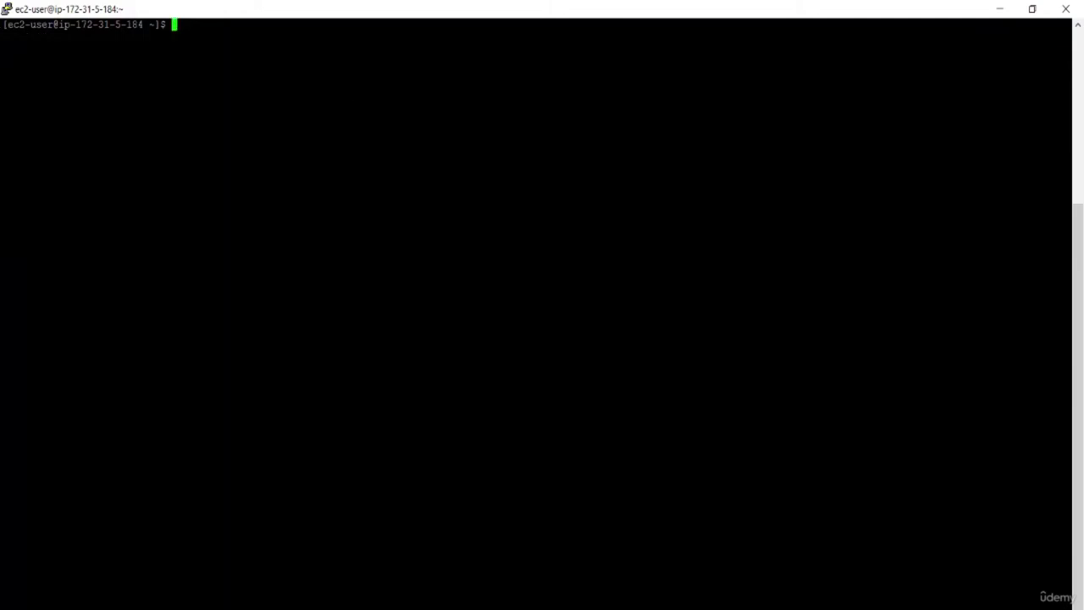
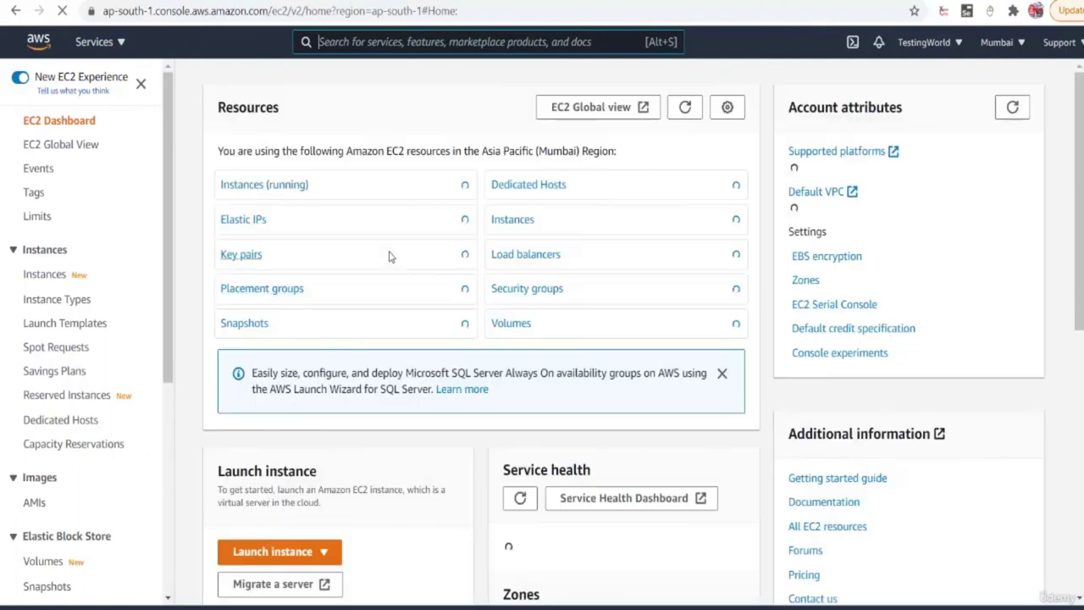
# Open the Instances list, which shows one stopped t2.micro instance in ap-south-1b.
pyautogui.click(47, 275)
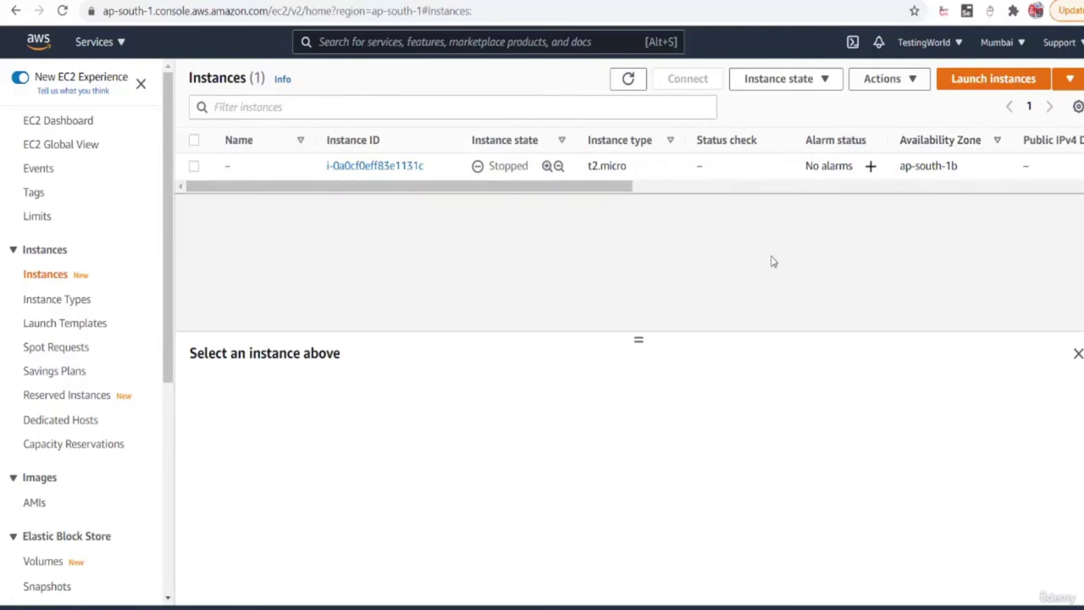
# Start the Launch instances wizard at the Step 1 list of 42 AMIs.
pyautogui.click(983, 85)
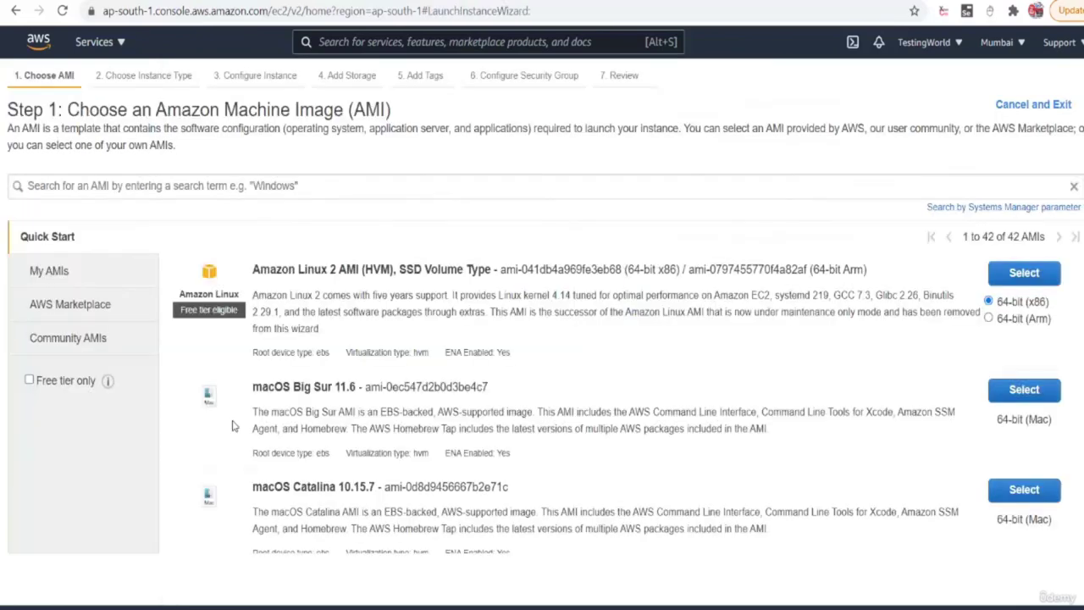
# Filter to free-tier images and select Microsoft Windows Server 2019 Base.
pyautogui.click(29, 382)
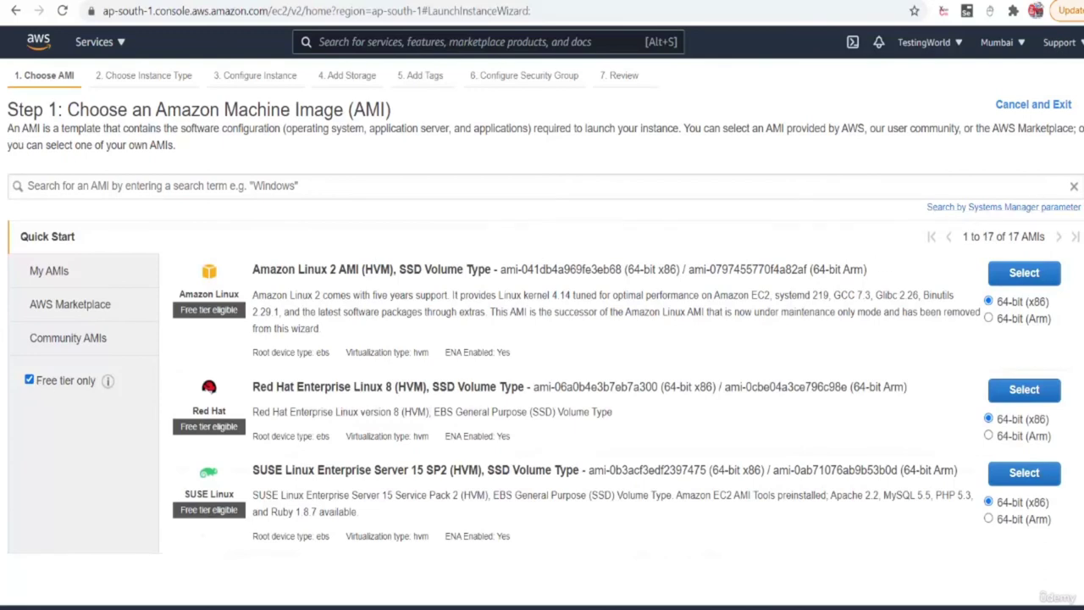
pyautogui.scroll(-1, 542, 339)
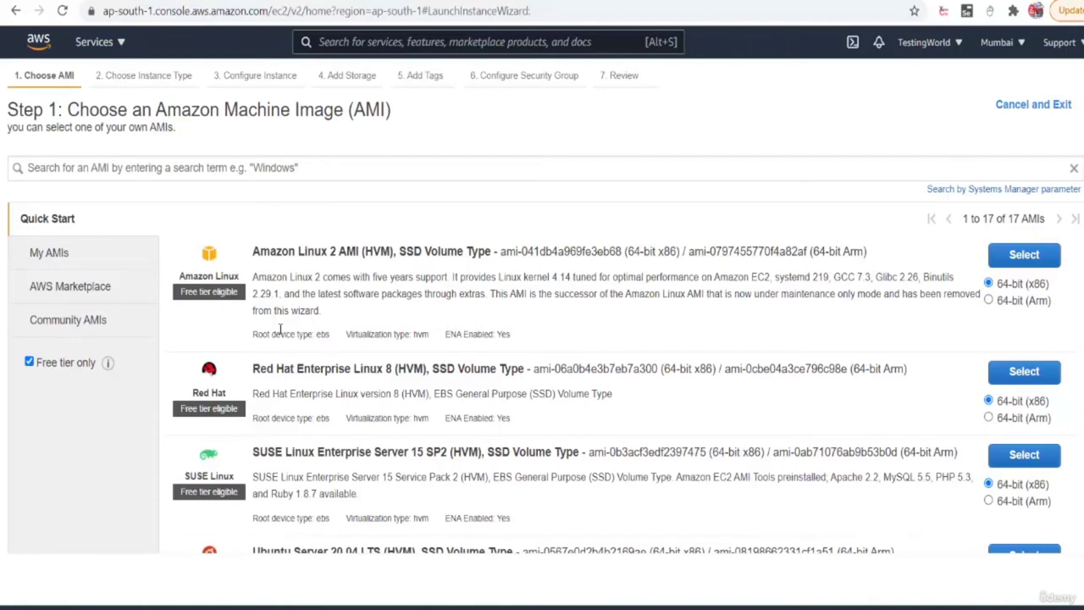
pyautogui.moveTo(298, 252); pyautogui.dragTo(361, 255)
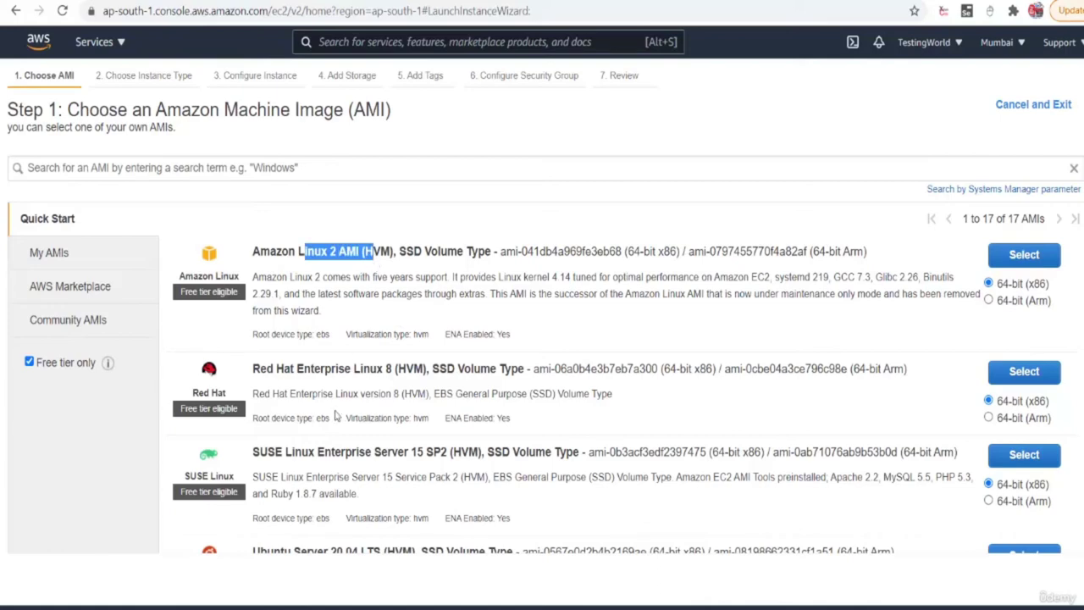
pyautogui.moveTo(297, 371); pyautogui.dragTo(398, 373)
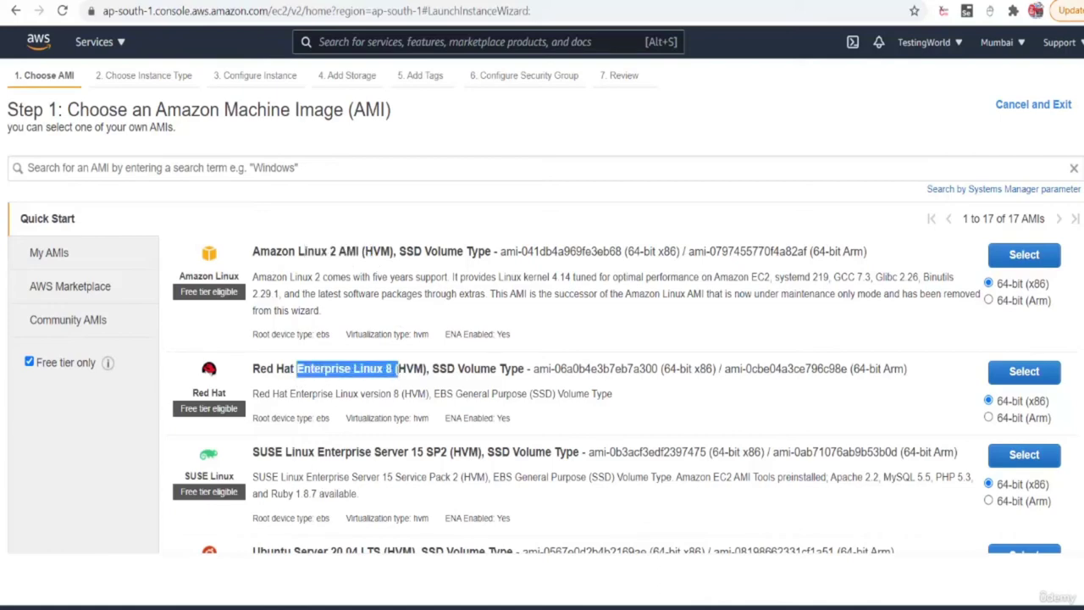
pyautogui.scroll(-4, 395, 371)
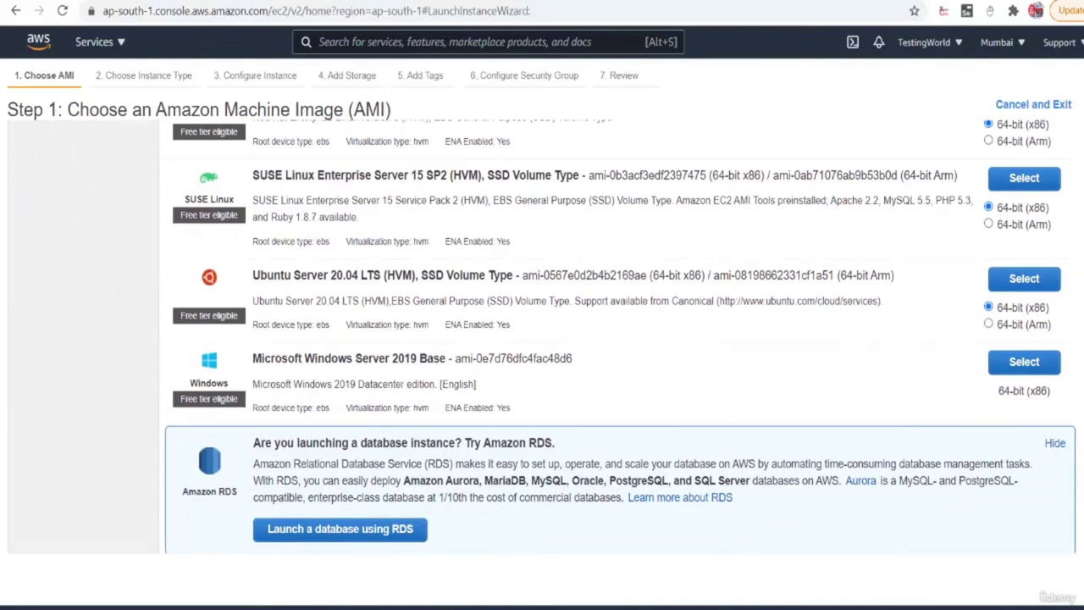
pyautogui.scroll(-3, 621, 336)
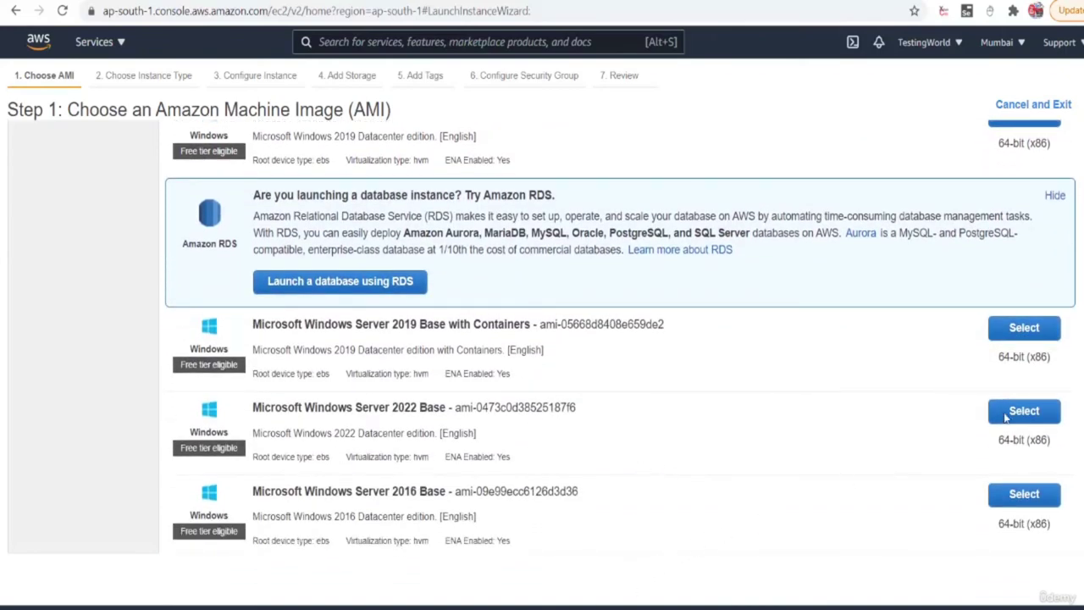
pyautogui.scroll(2, 624, 335)
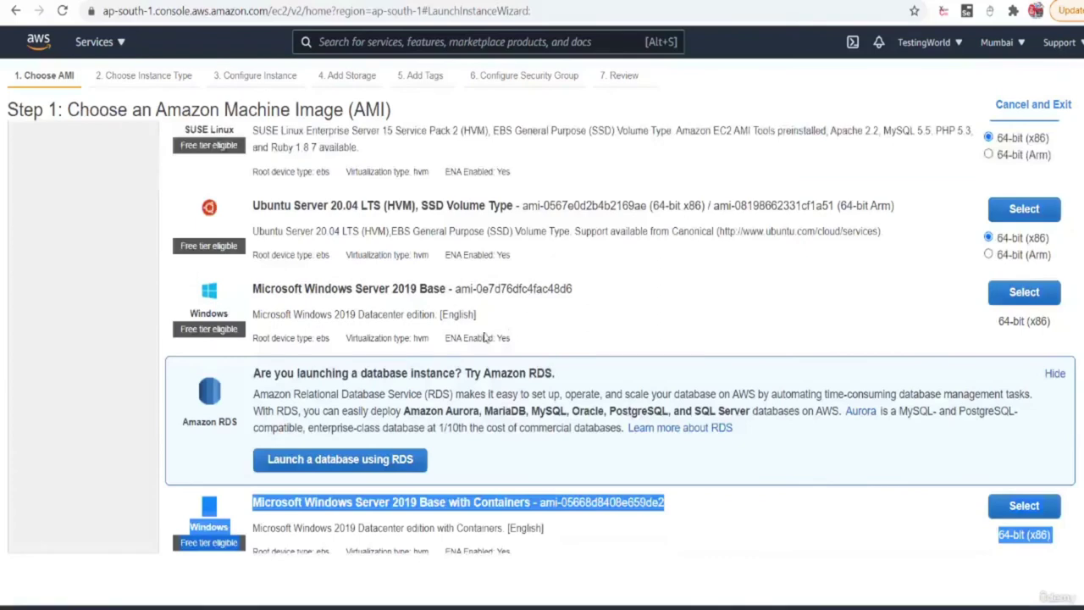
pyautogui.click(1009, 293)
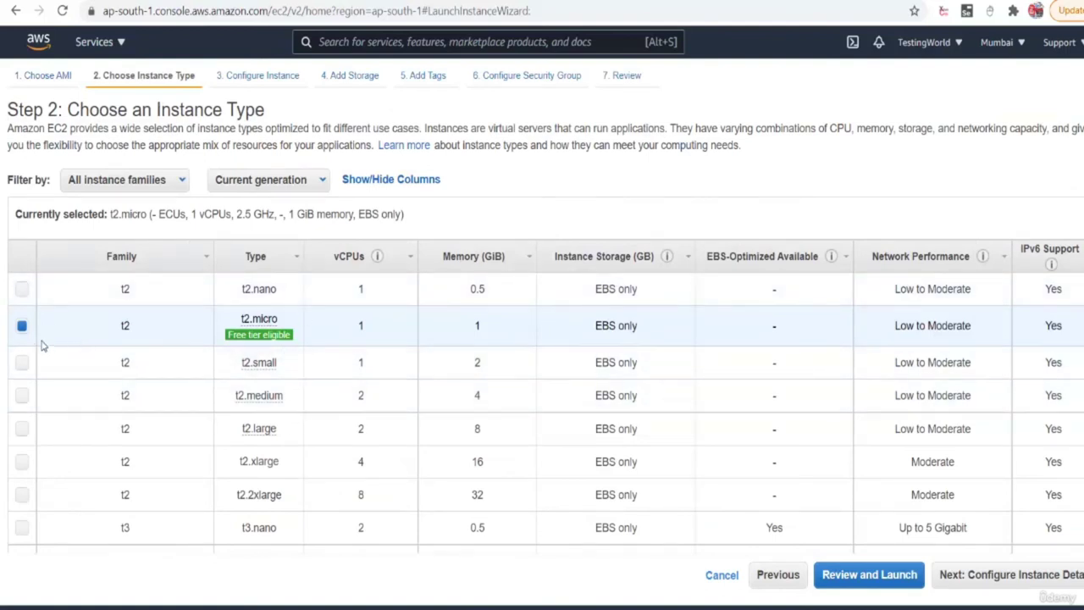
# Keep the free-tier t2.micro instance type with its 1 GiB memory.
pyautogui.moveTo(227, 337)
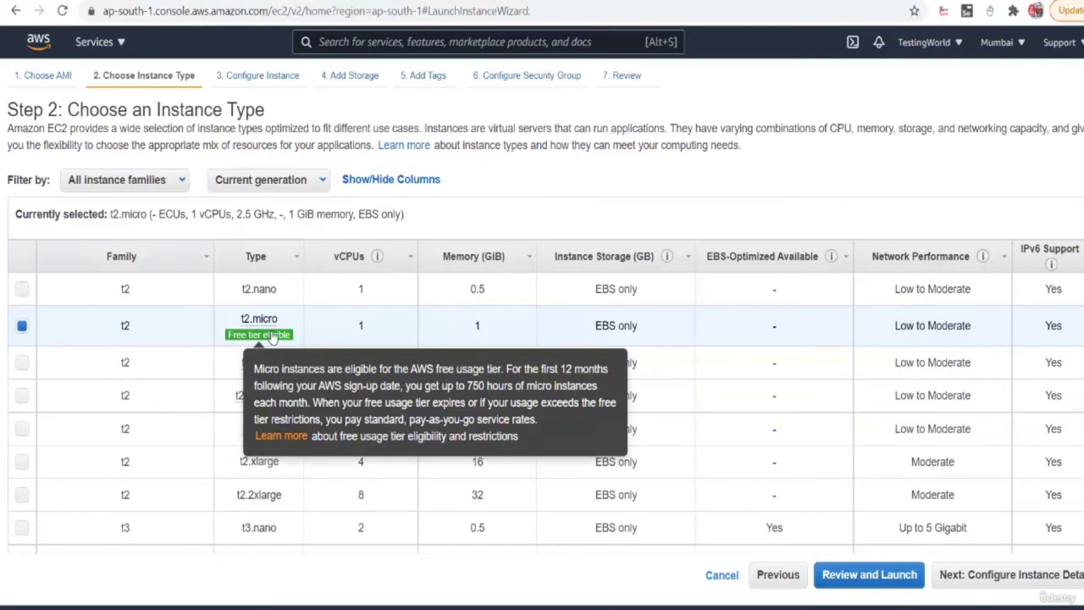
pyautogui.doubleClick(375, 332)
pyautogui.doubleClick(472, 337)
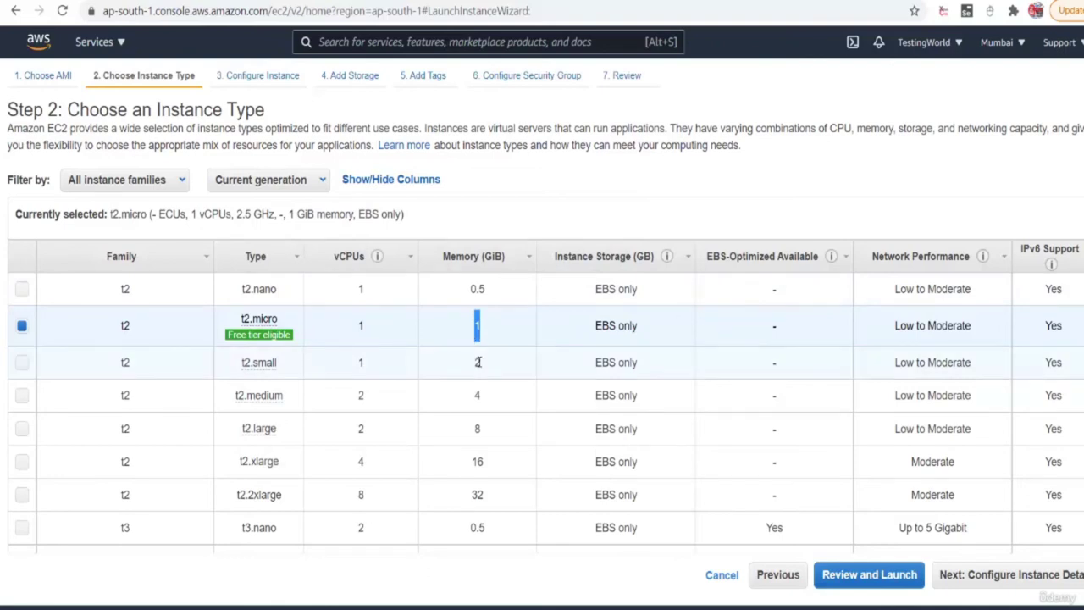
pyautogui.click(967, 582)
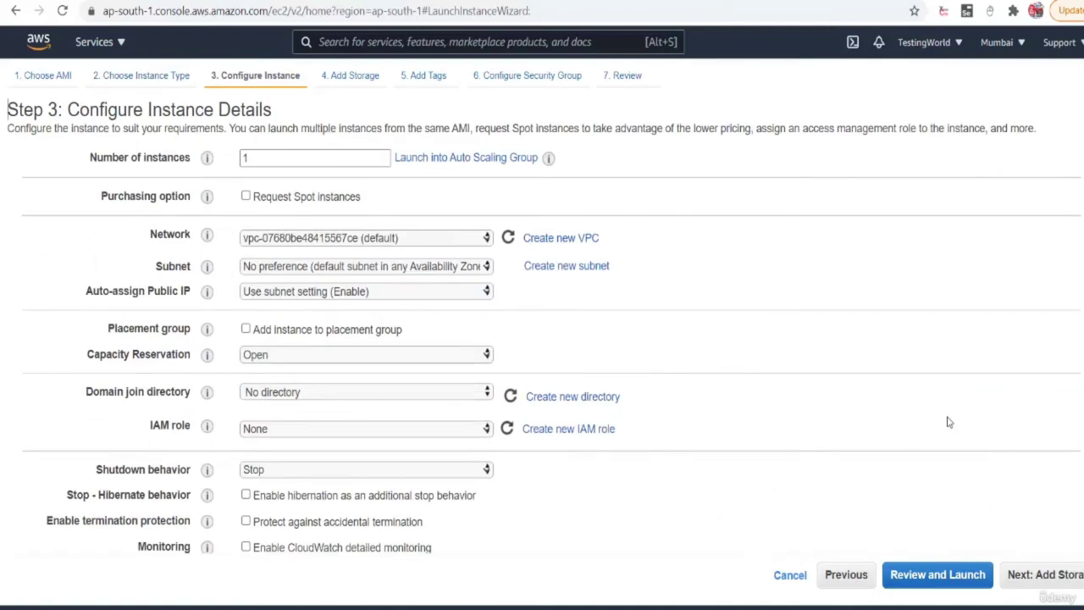
# Accept the default instance details and continue to the storage settings.
pyautogui.scroll(-4, 542, 339)
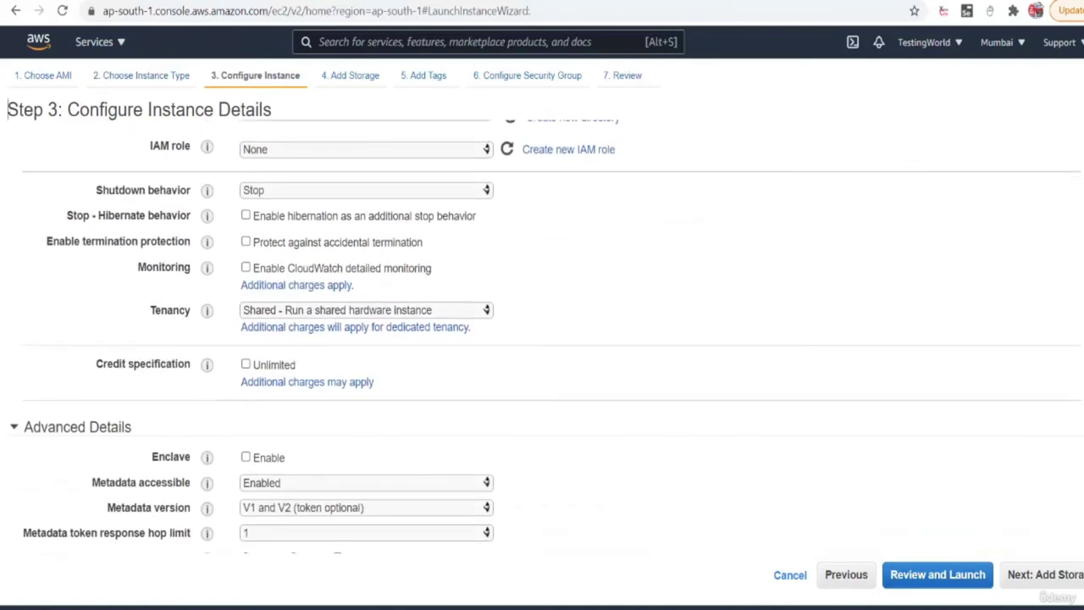
pyautogui.scroll(4, 482, 251)
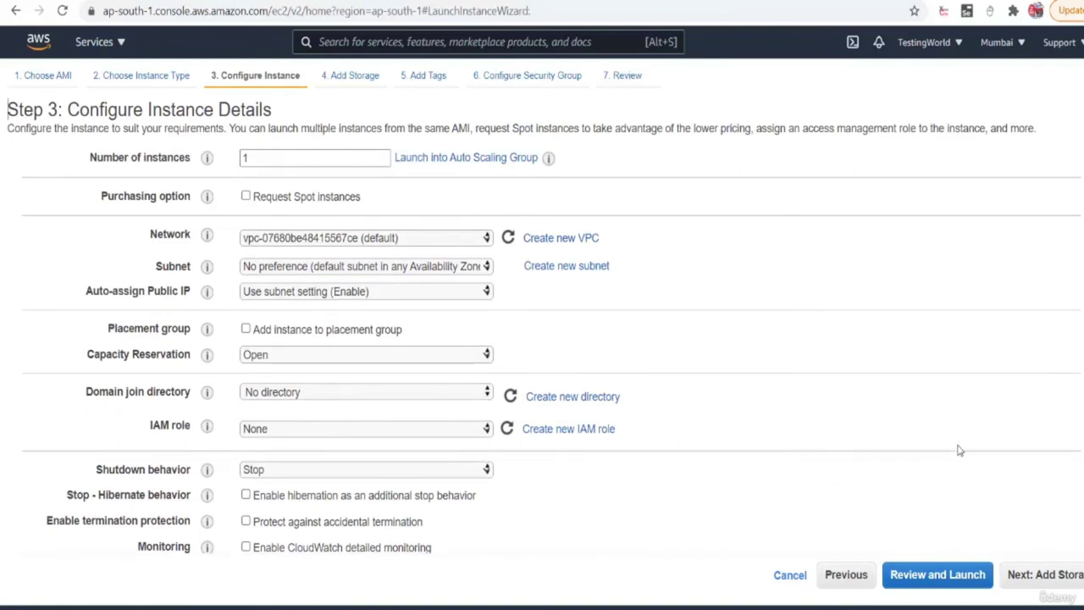
pyautogui.click(1029, 576)
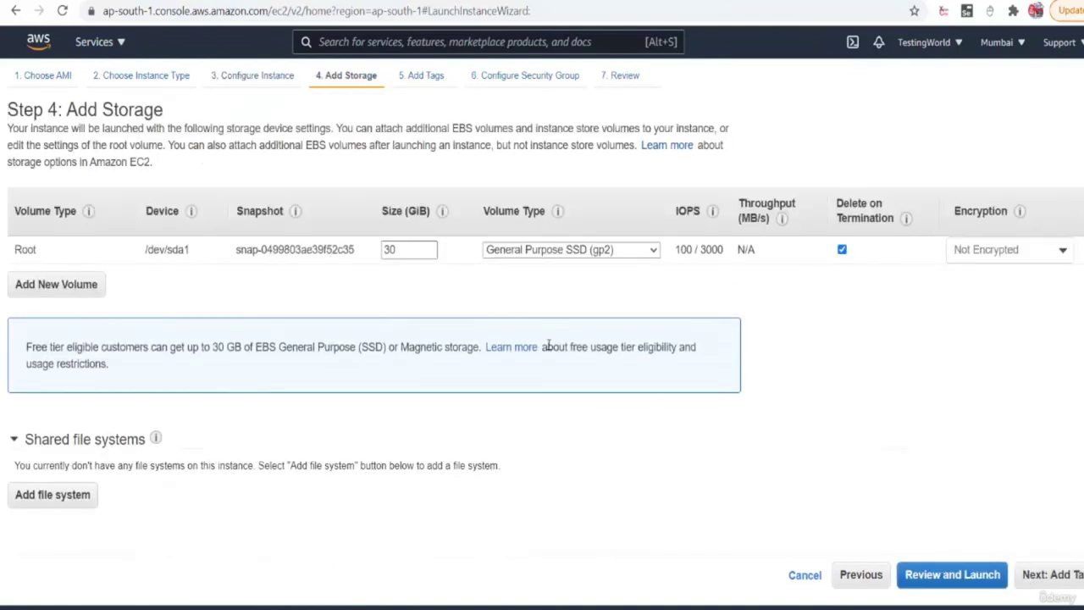
# Leave the 30 GiB gp2 root volume unchanged and continue to tags.
pyautogui.doubleClick(400, 253)
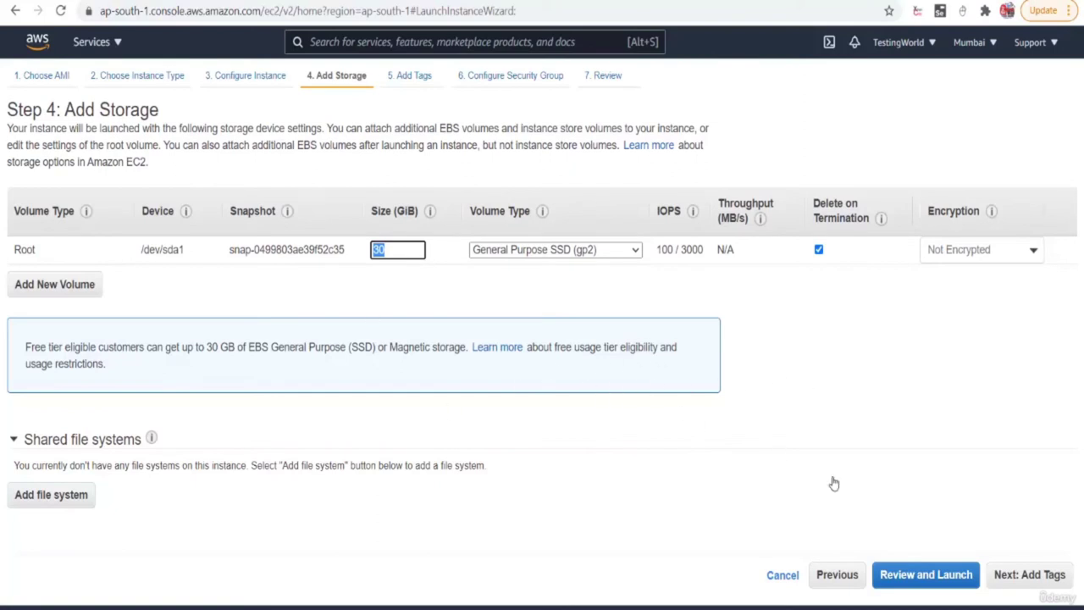
pyautogui.click(1010, 576)
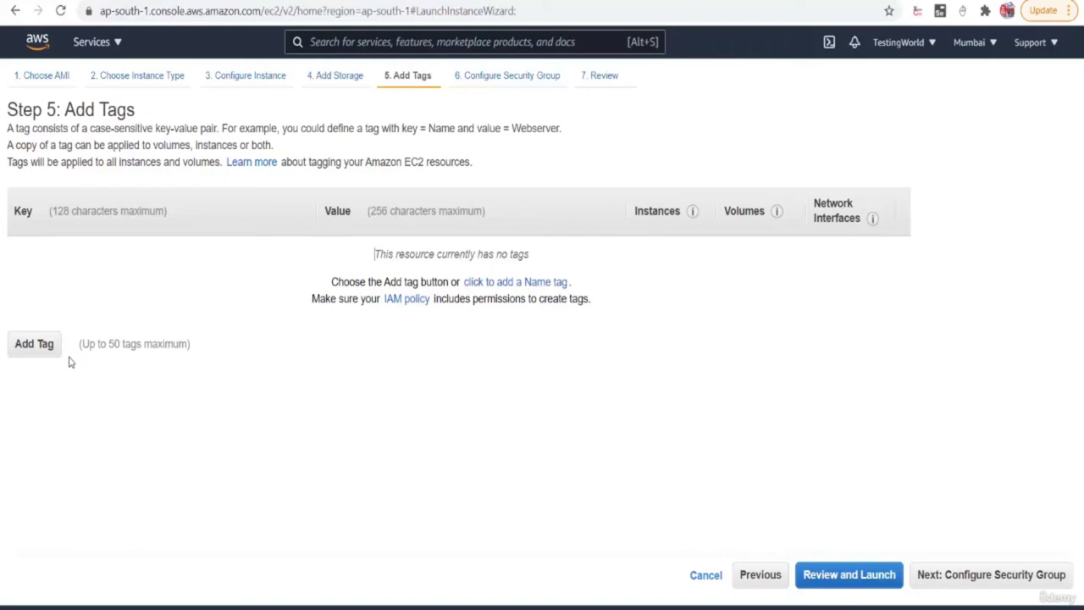
# Add a tag with key MachineType and value Windows.
pyautogui.click(26, 355)
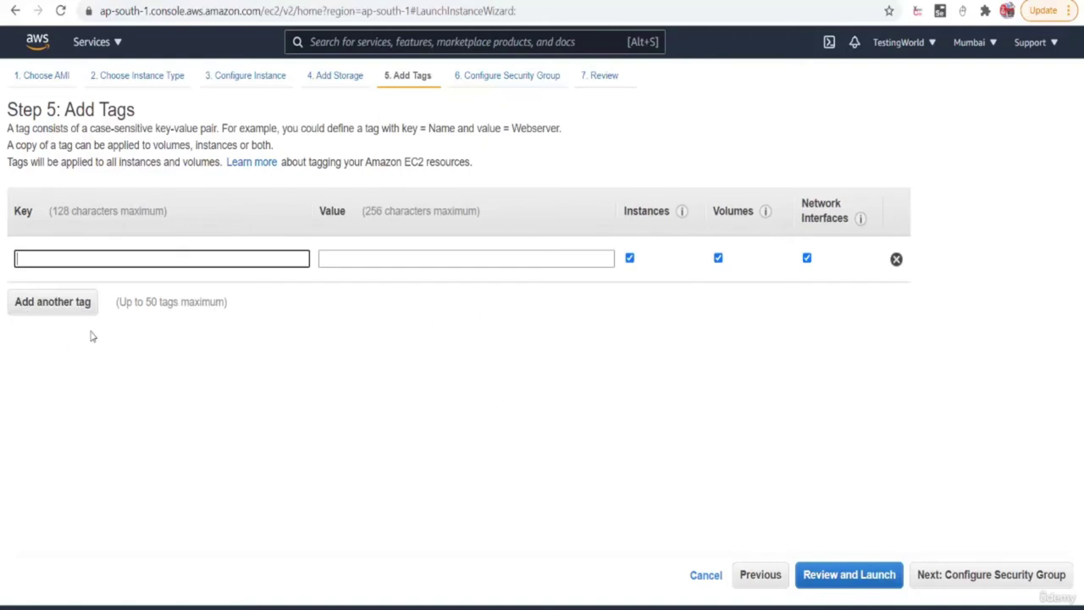
pyautogui.click(79, 263)
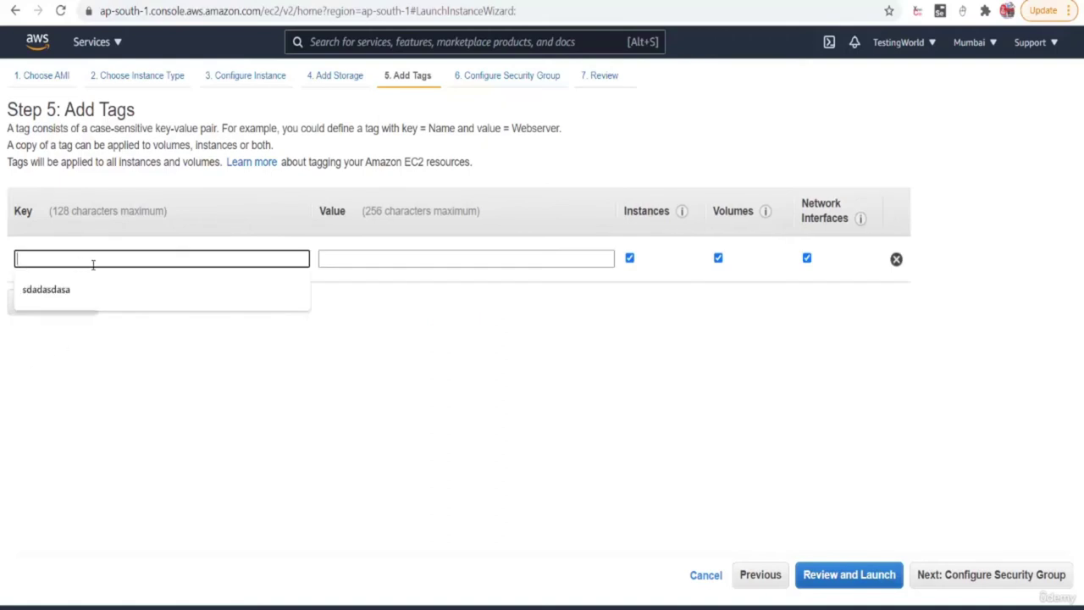
pyautogui.write('Machine')
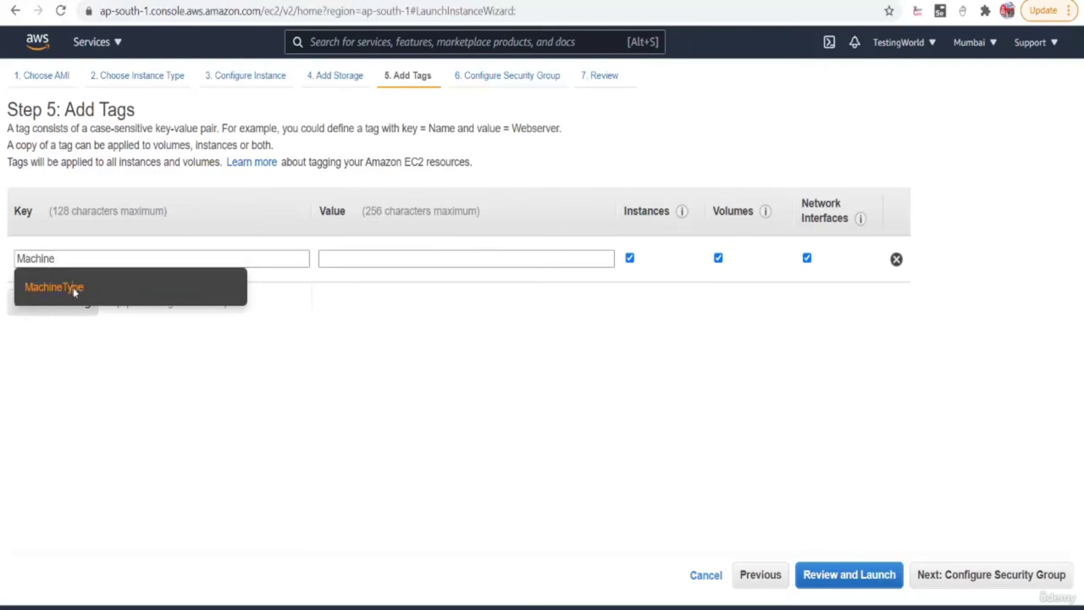
pyautogui.click(73, 288)
pyautogui.click(325, 258)
pyautogui.write('Windows')
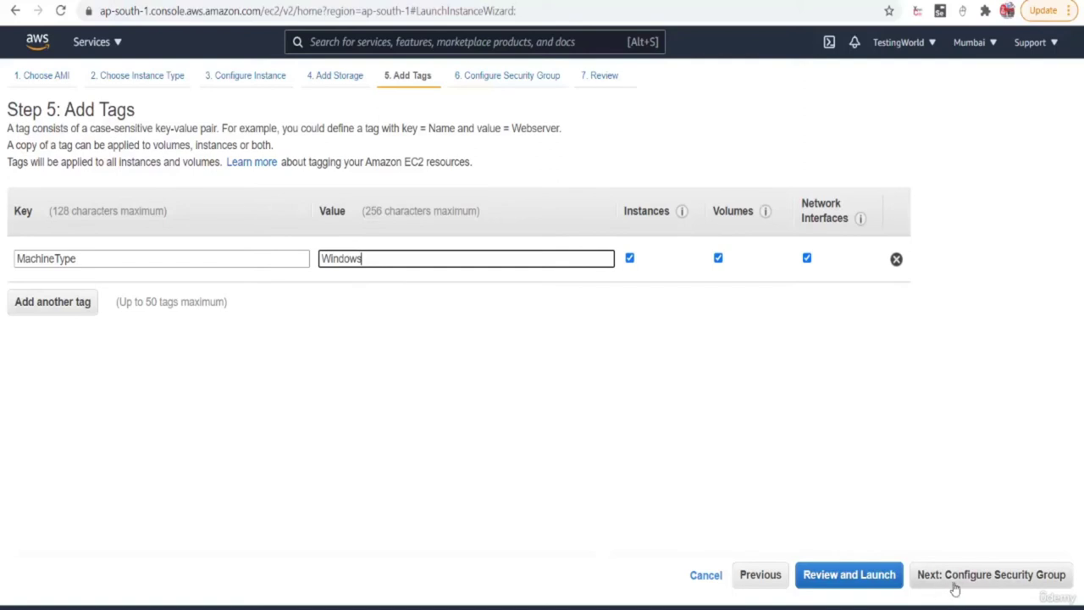
pyautogui.click(993, 583)
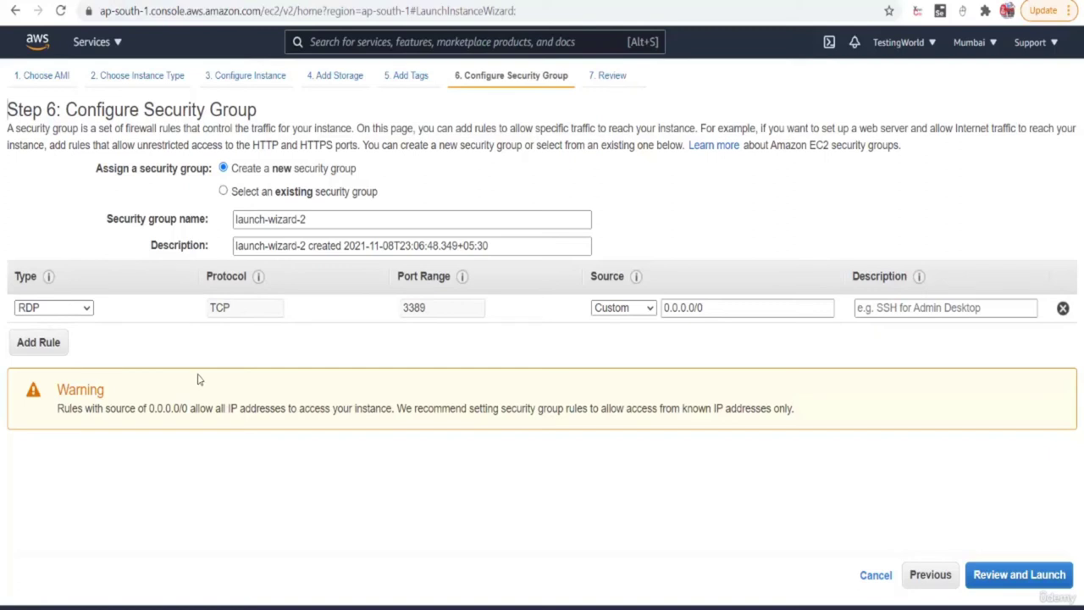
# Launch Remote Desktop Connection with mstsc, then close it again.
pyautogui.press('super+r')
pyautogui.write('ms')
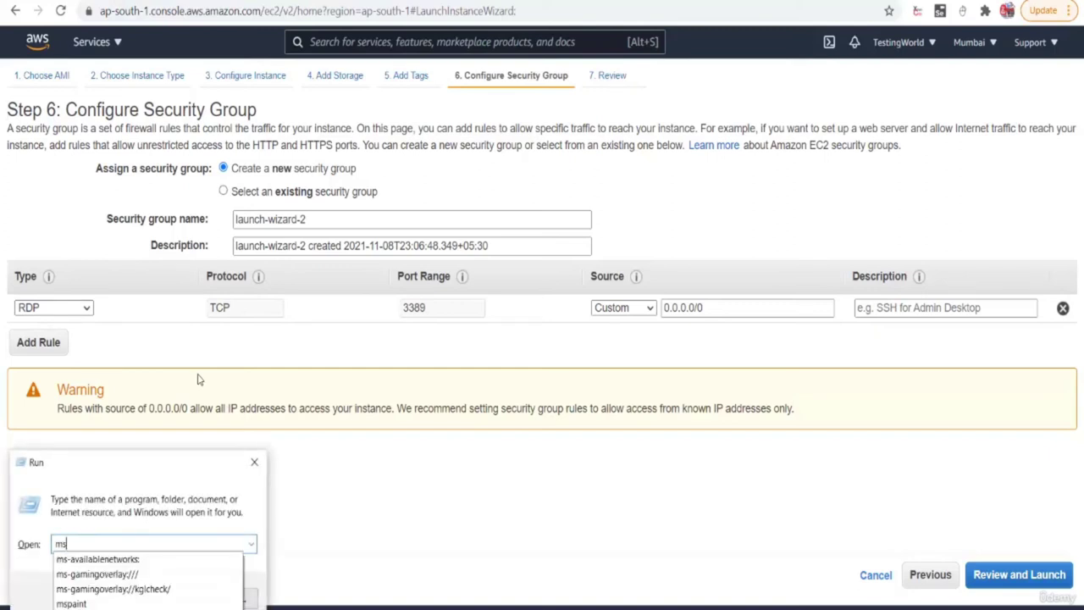
pyautogui.write('tsc')
pyautogui.press('Return')
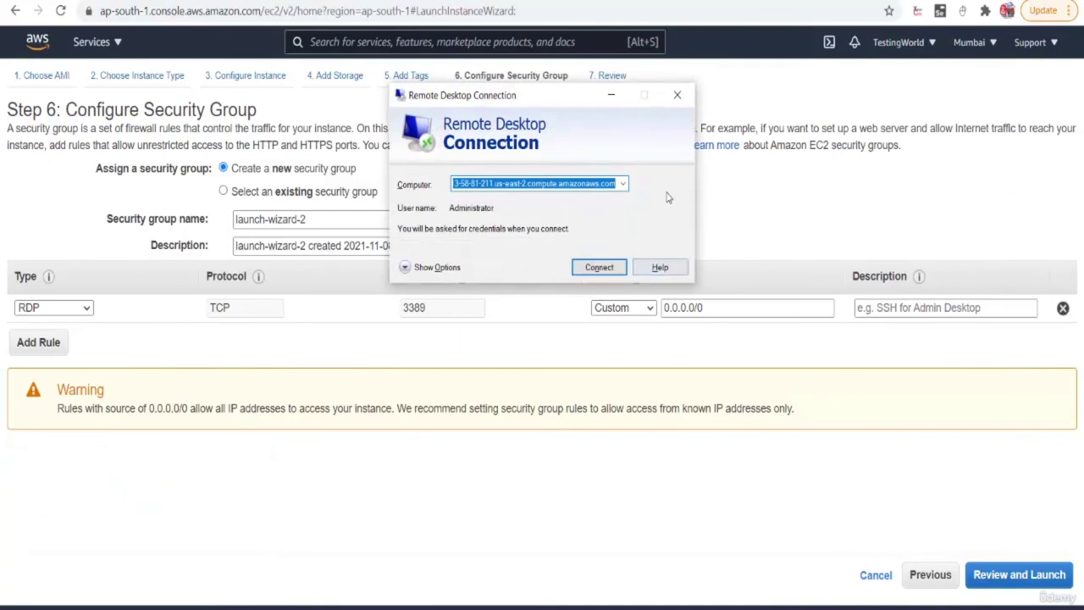
pyautogui.click(678, 95)
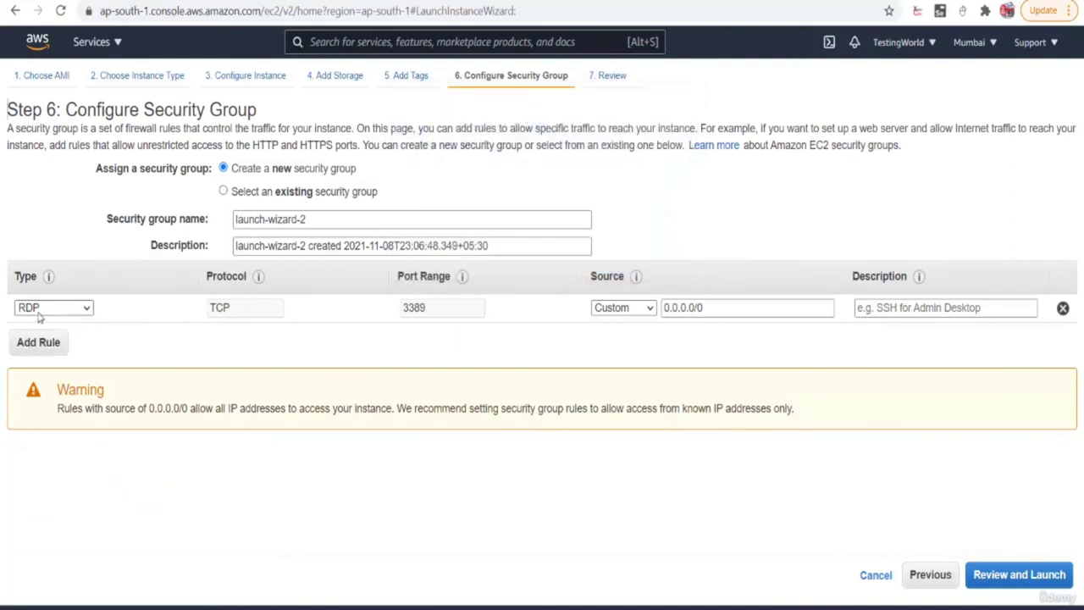
# Keep the RDP rule on TCP 3389 open to Anywhere rather than My IP.
pyautogui.moveTo(438, 312); pyautogui.dragTo(406, 314)
pyautogui.click(642, 320)
pyautogui.click(650, 310)
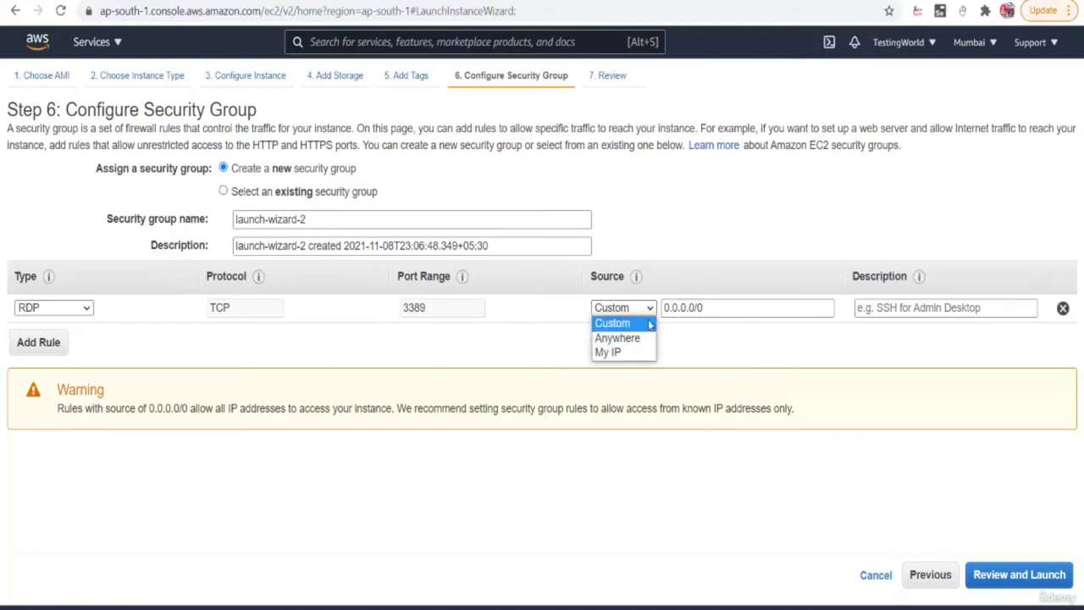
pyautogui.click(620, 354)
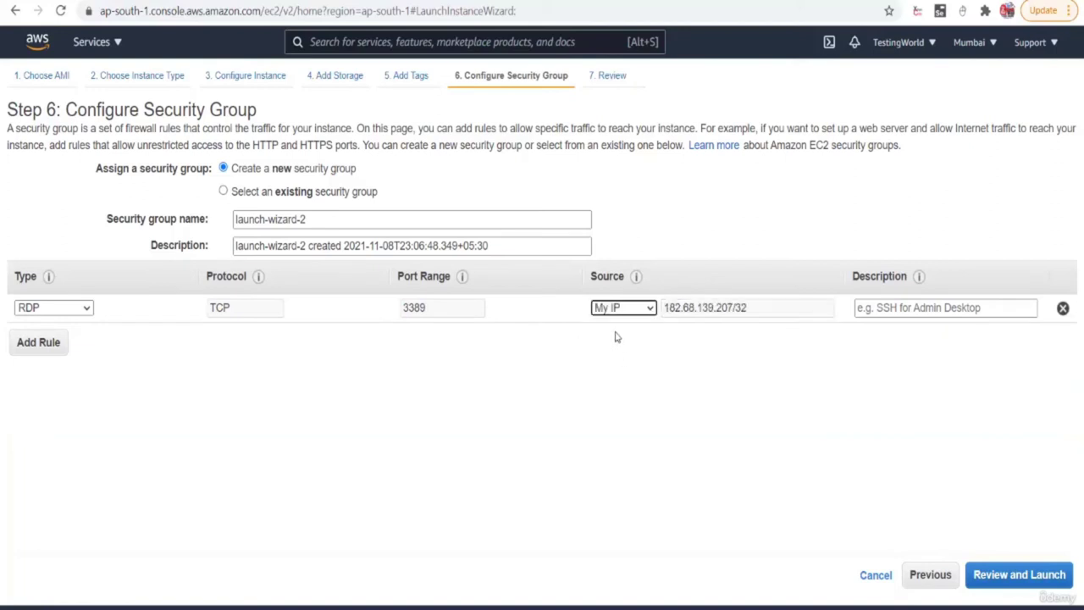
pyautogui.click(627, 308)
pyautogui.click(625, 340)
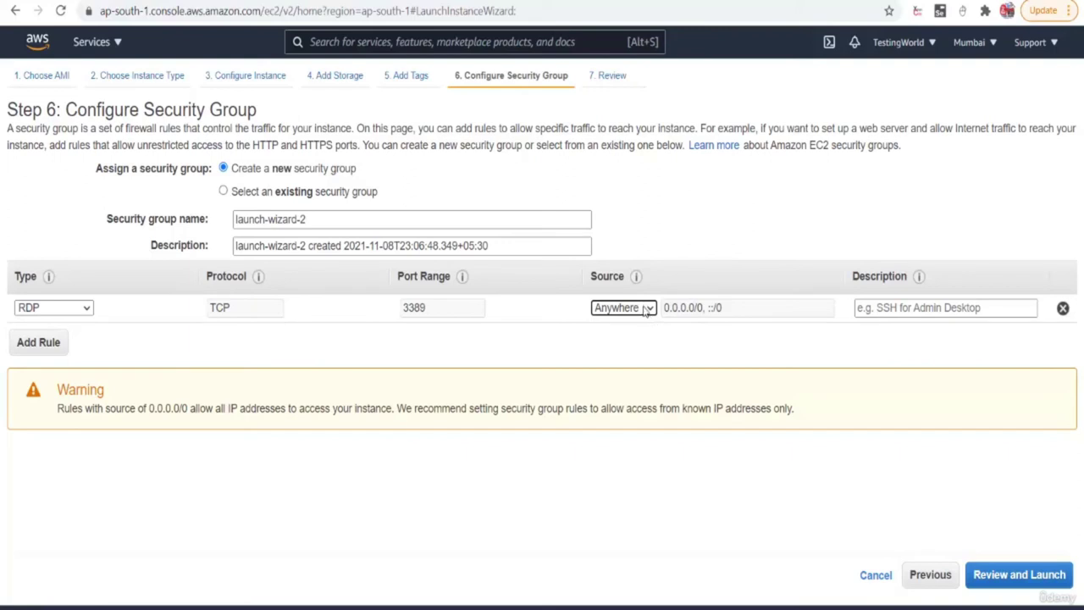
pyautogui.click(645, 310)
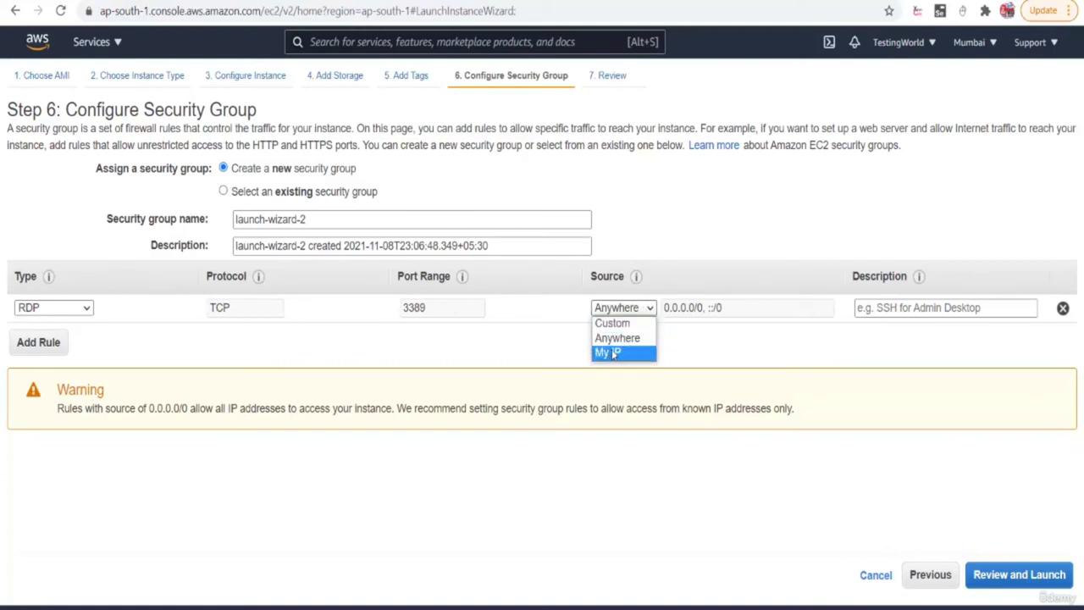
pyautogui.click(619, 338)
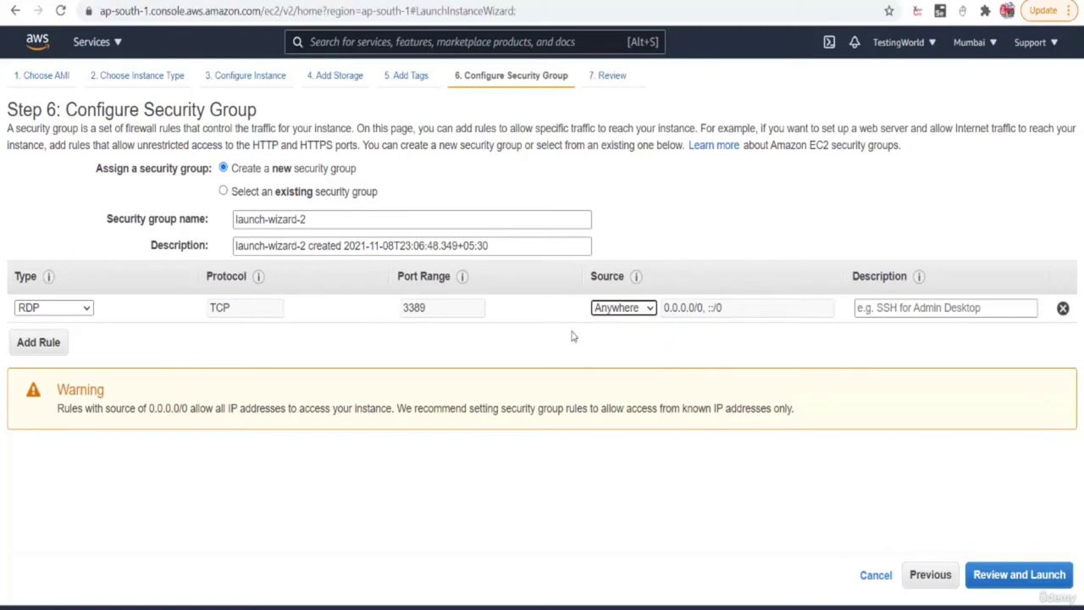
# Scroll through the Step 7 review summary, then open the key pair dialog.
pyautogui.click(1013, 576)
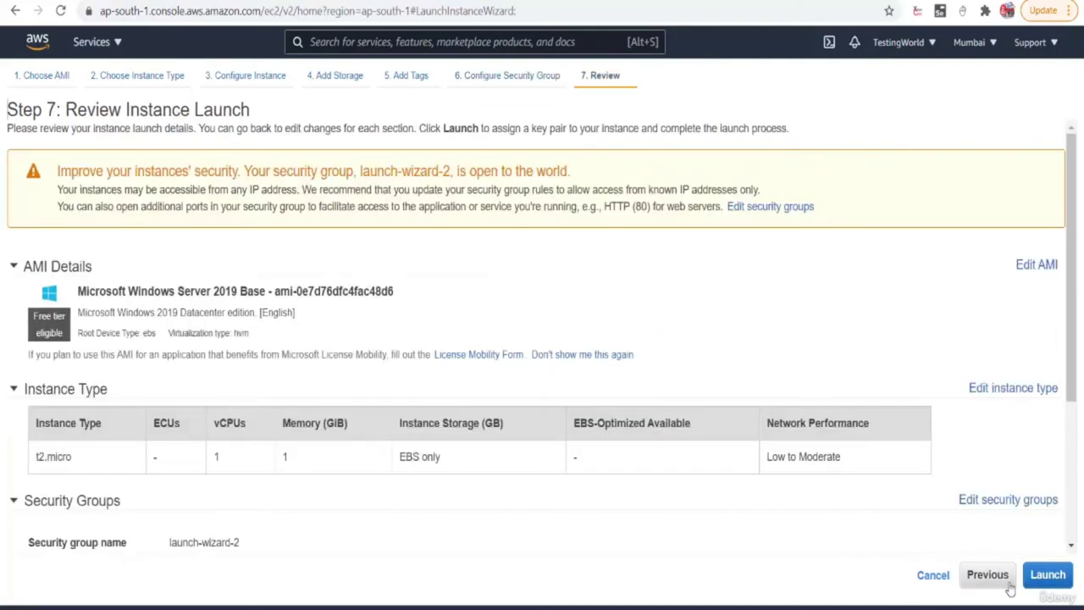
pyautogui.moveTo(1081, 297); pyautogui.dragTo(1081, 464)
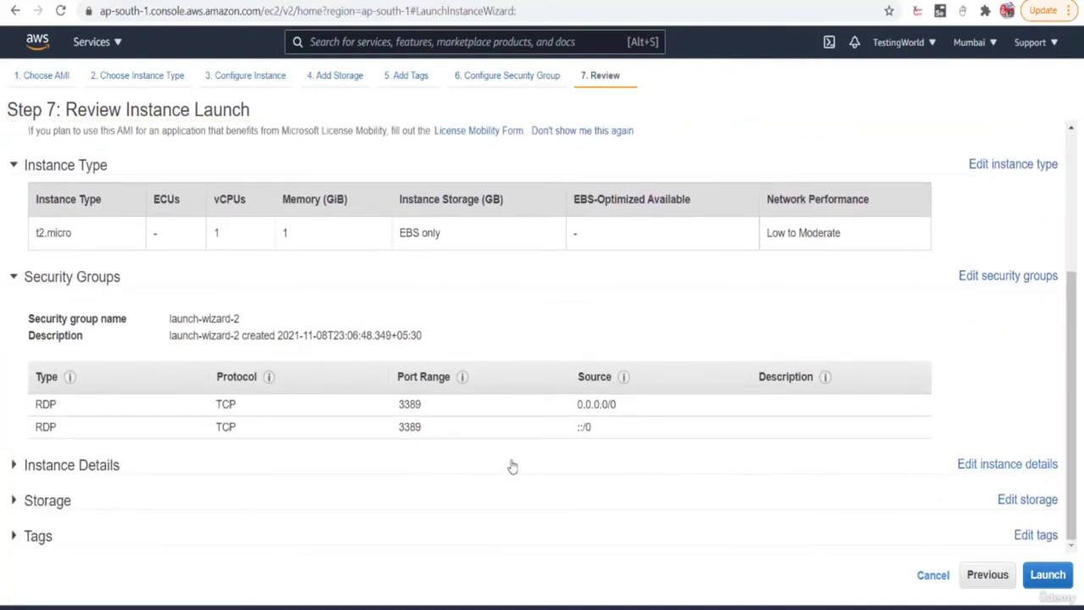
pyautogui.moveTo(1076, 271); pyautogui.dragTo(1081, 210)
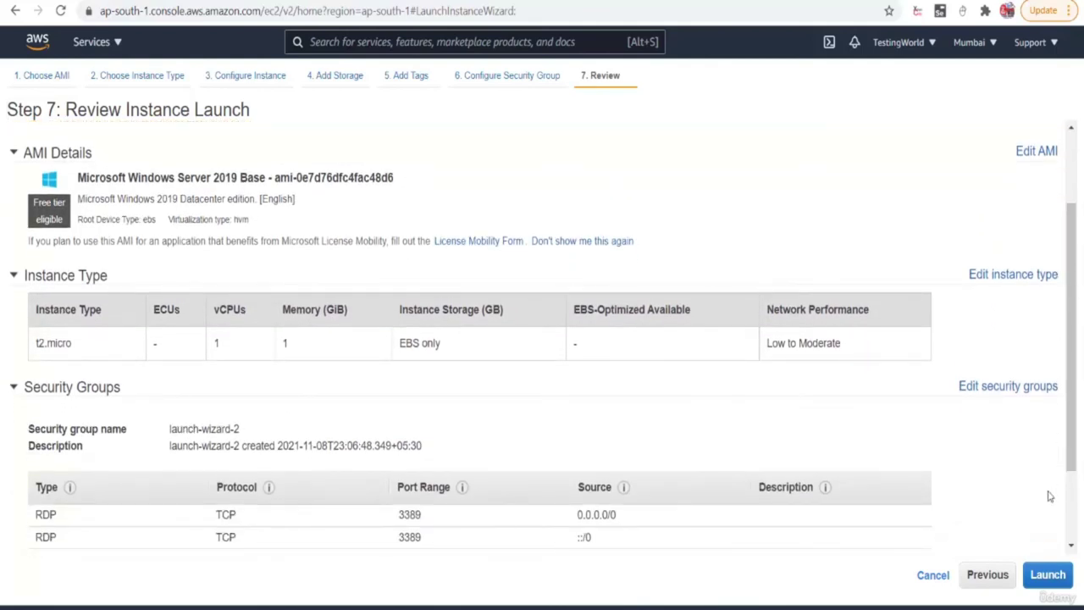
pyautogui.click(1045, 576)
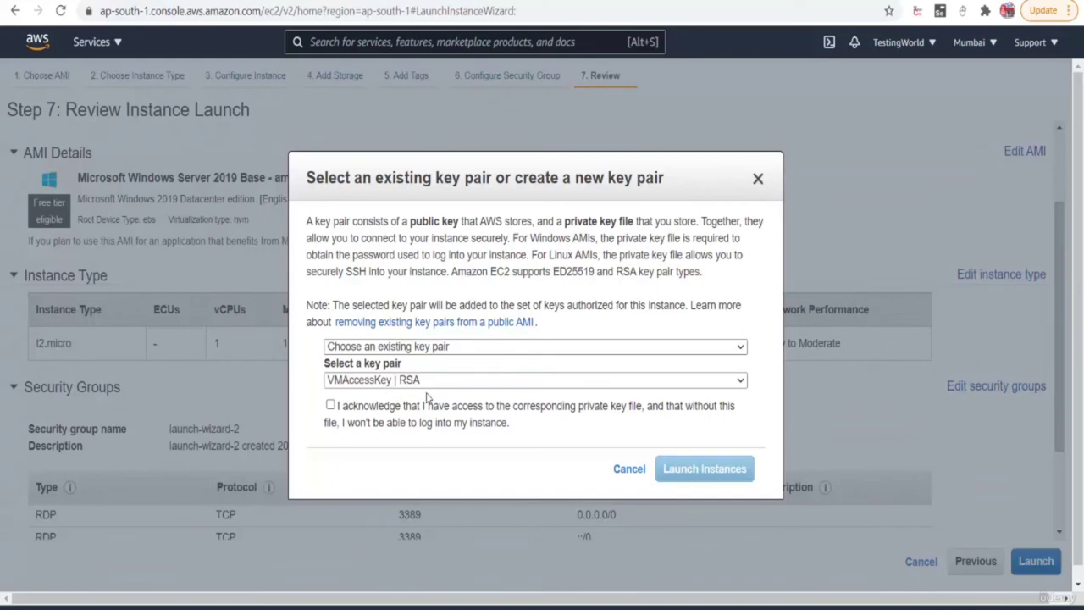
# Create and download a new key pair named WindowsKey, then launch the instance.
pyautogui.click(744, 347)
pyautogui.click(381, 376)
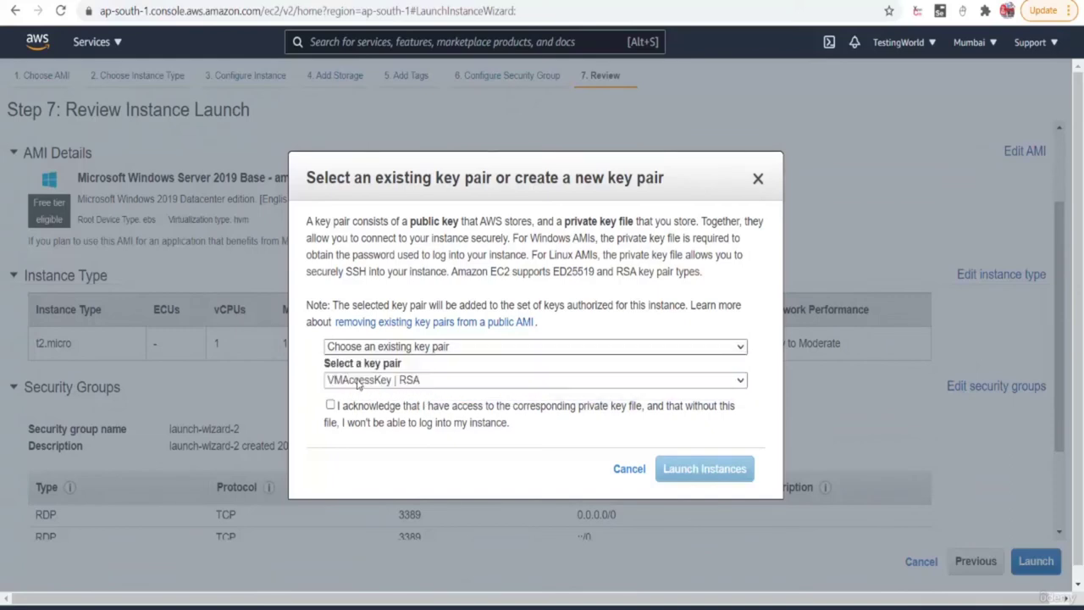
pyautogui.write('Windo')
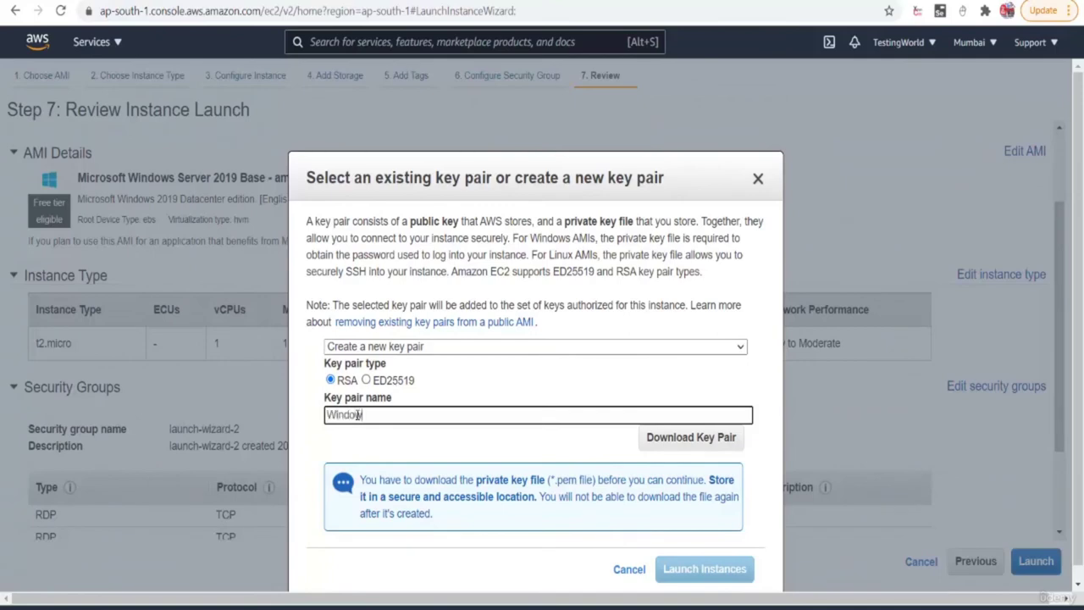
pyautogui.write('wsKey')
pyautogui.click(680, 444)
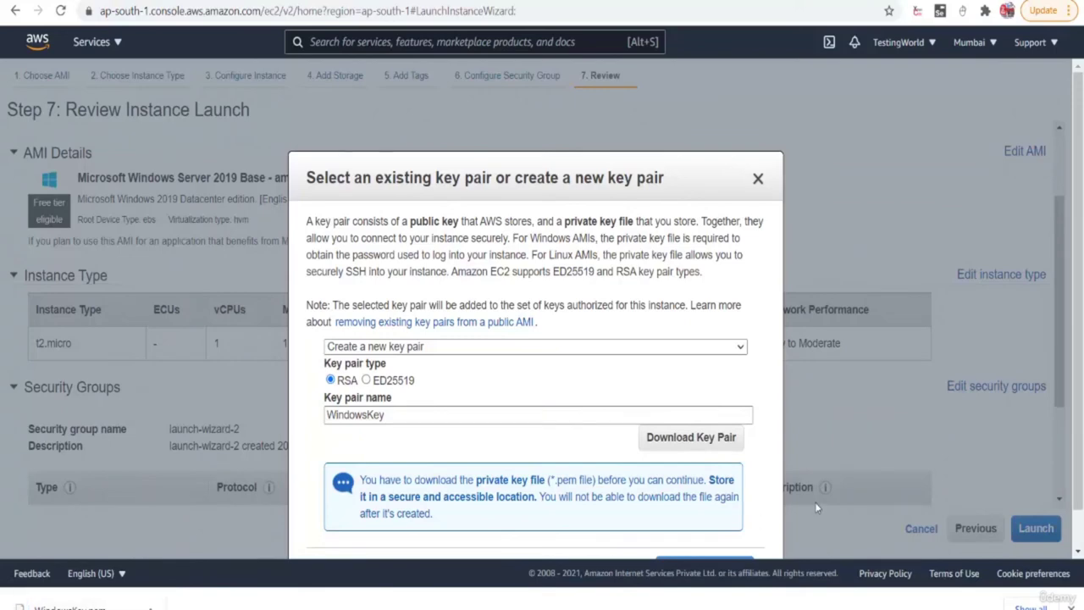
pyautogui.scroll(-1, 1081, 291)
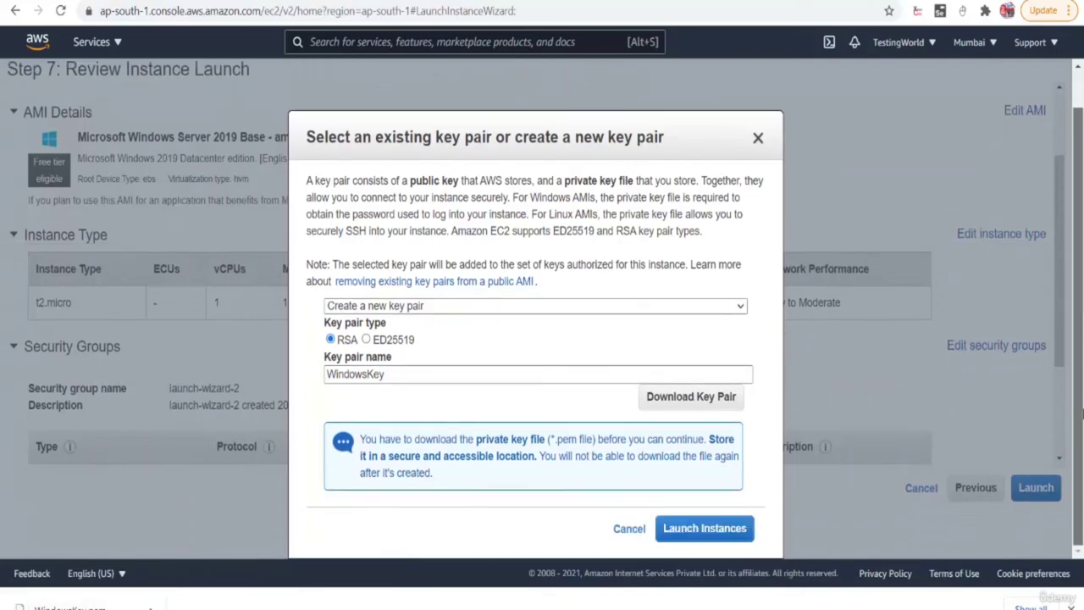
pyautogui.click(702, 526)
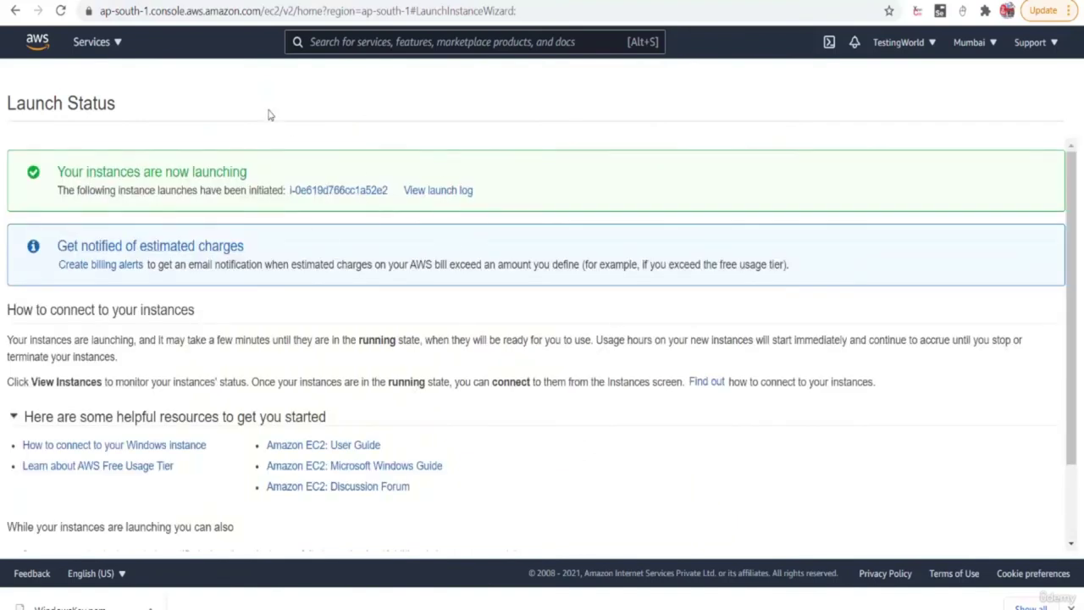
# Return to EC2 from the console home and refresh to see the new instance Running.
pyautogui.click(42, 53)
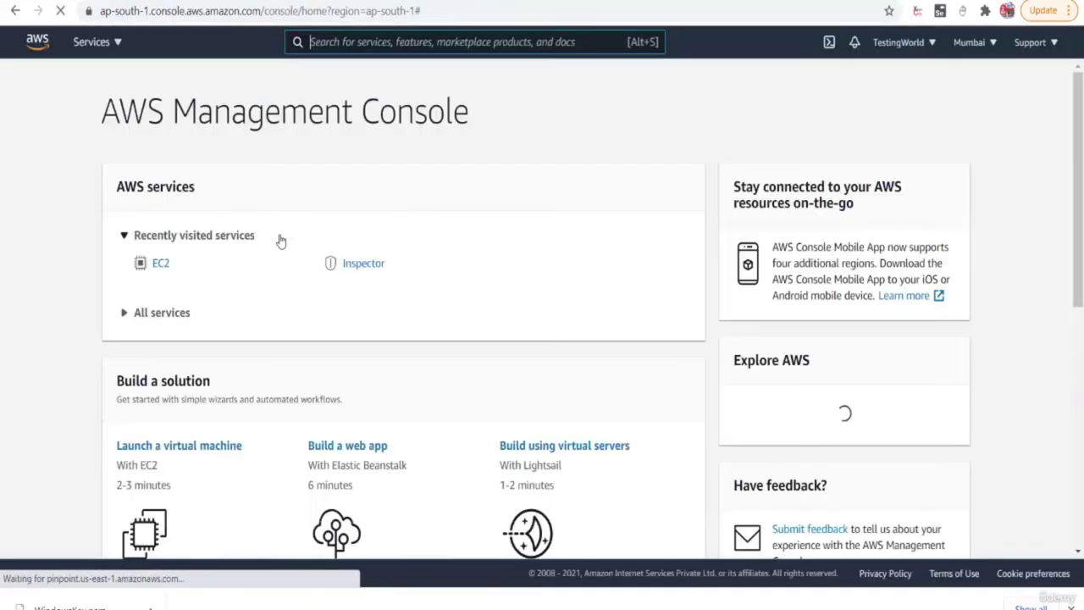
pyautogui.click(157, 264)
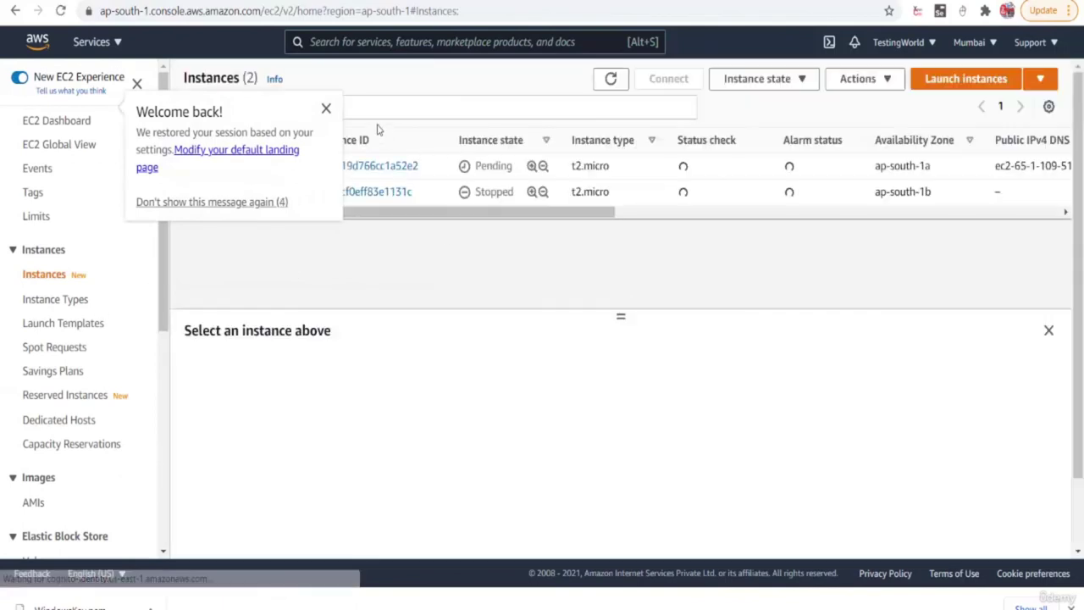
pyautogui.click(327, 108)
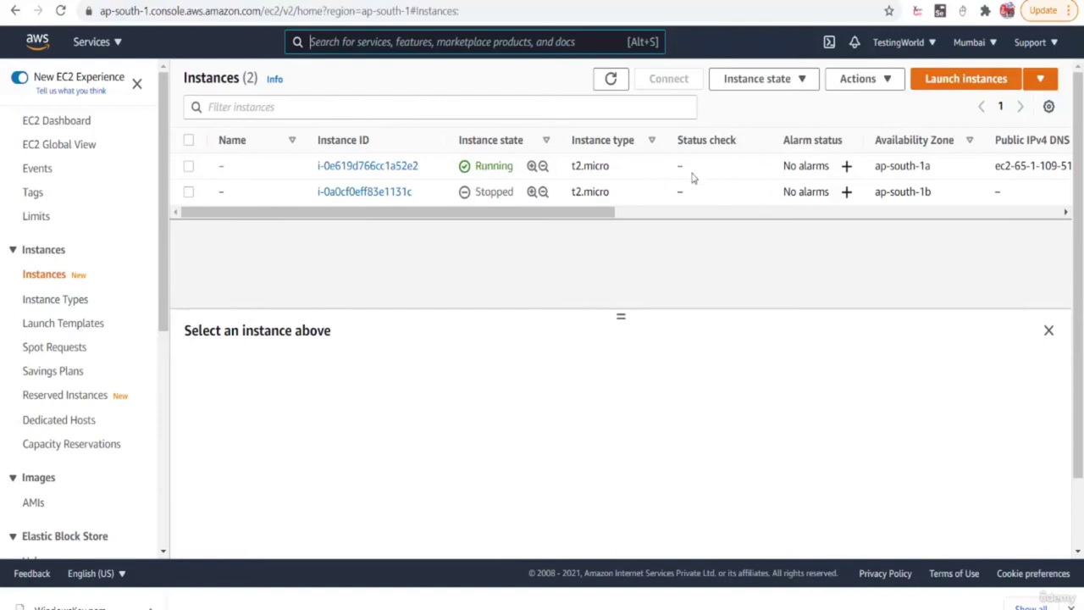
pyautogui.click(612, 79)
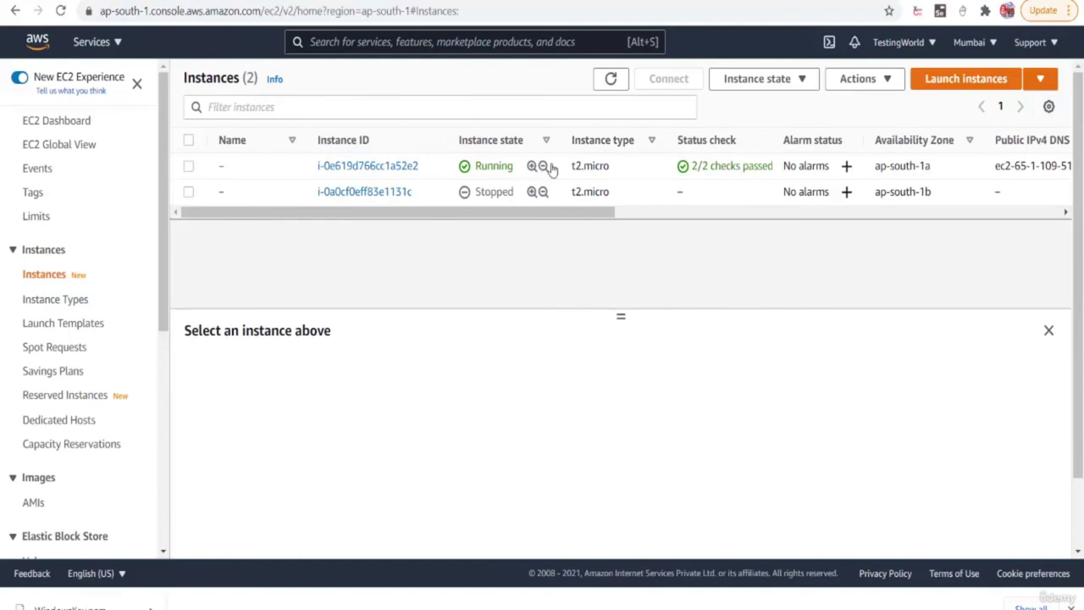
# Highlight the passed status checks, public IPv4 65.1.109.51, public DNS, and private IPv4 172.31.32.121.
pyautogui.moveTo(691, 167); pyautogui.dragTo(770, 166)
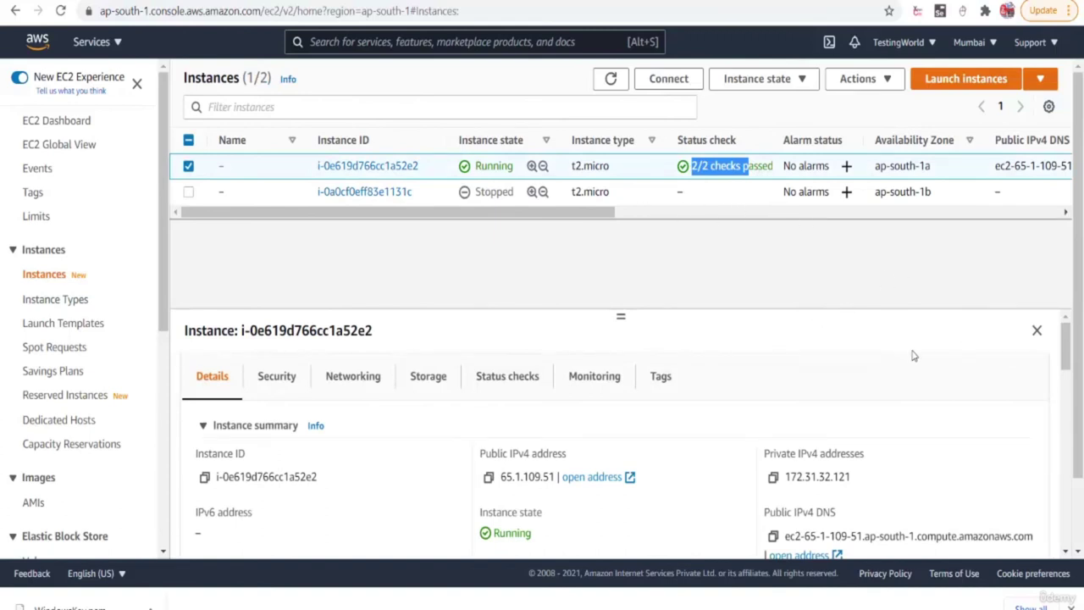
pyautogui.scroll(-1, 1078, 299)
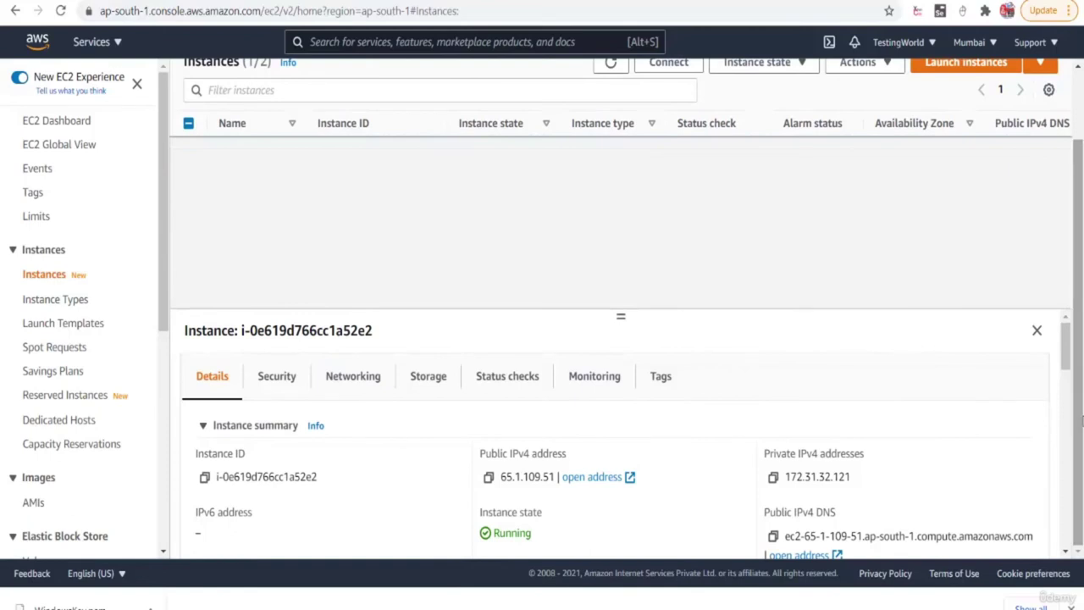
pyautogui.moveTo(498, 477); pyautogui.dragTo(555, 479)
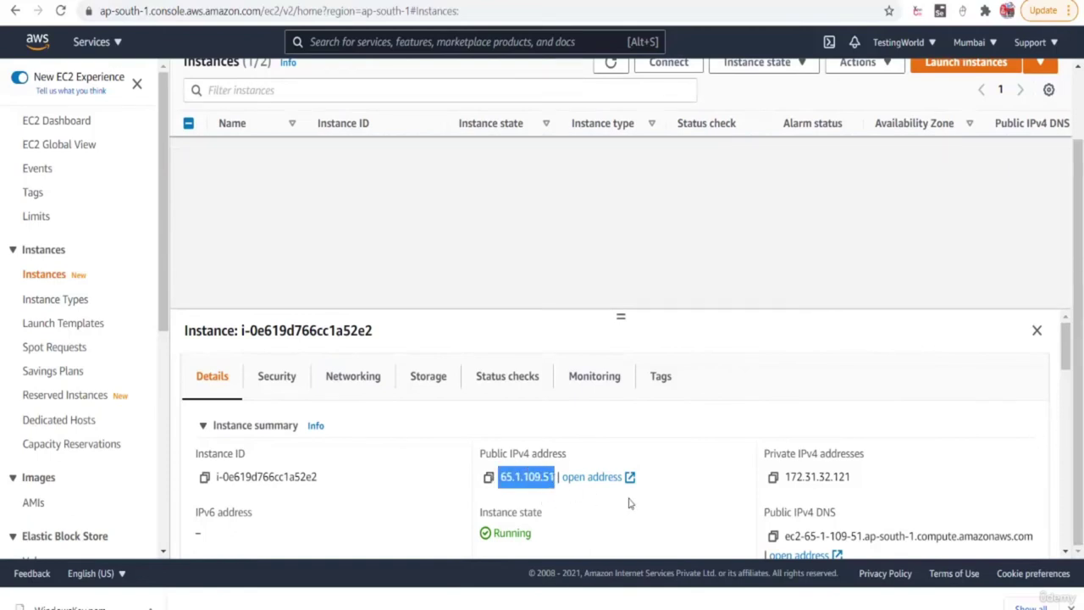
pyautogui.moveTo(784, 534); pyautogui.dragTo(1032, 535)
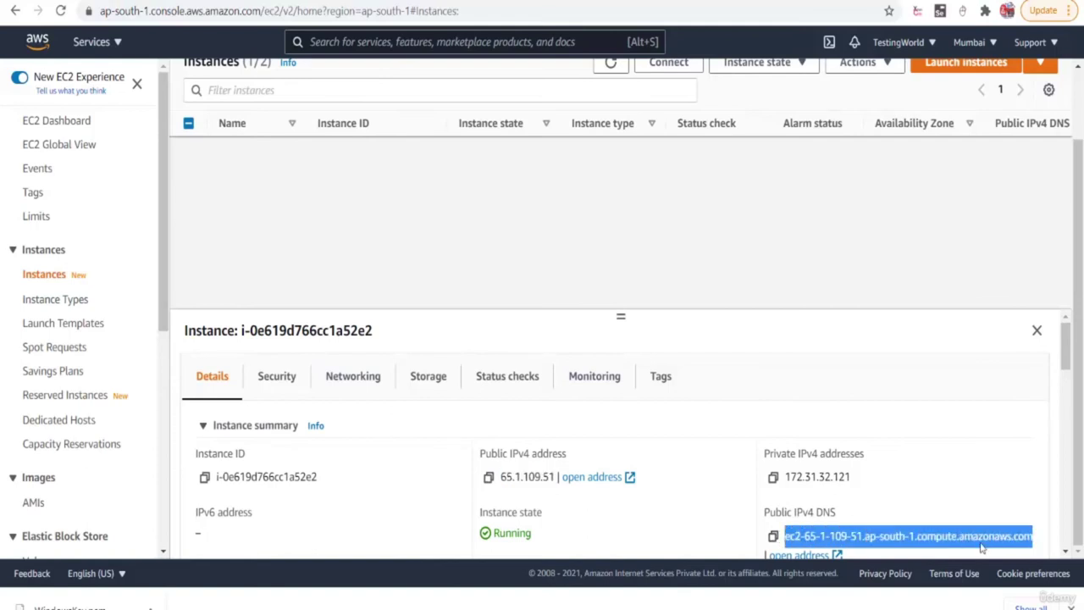
pyautogui.moveTo(791, 477); pyautogui.dragTo(850, 478)
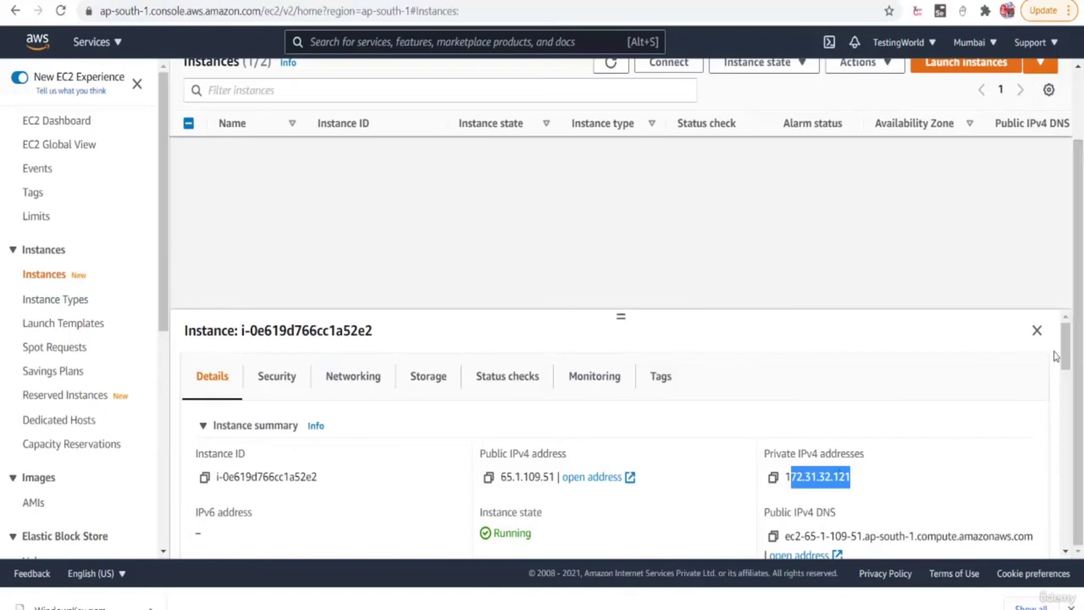
pyautogui.moveTo(1064, 355)
pyautogui.mouseDown()
pyautogui.moveTo(1071, 383)
pyautogui.moveTo(1058, 355)
pyautogui.mouseUp()
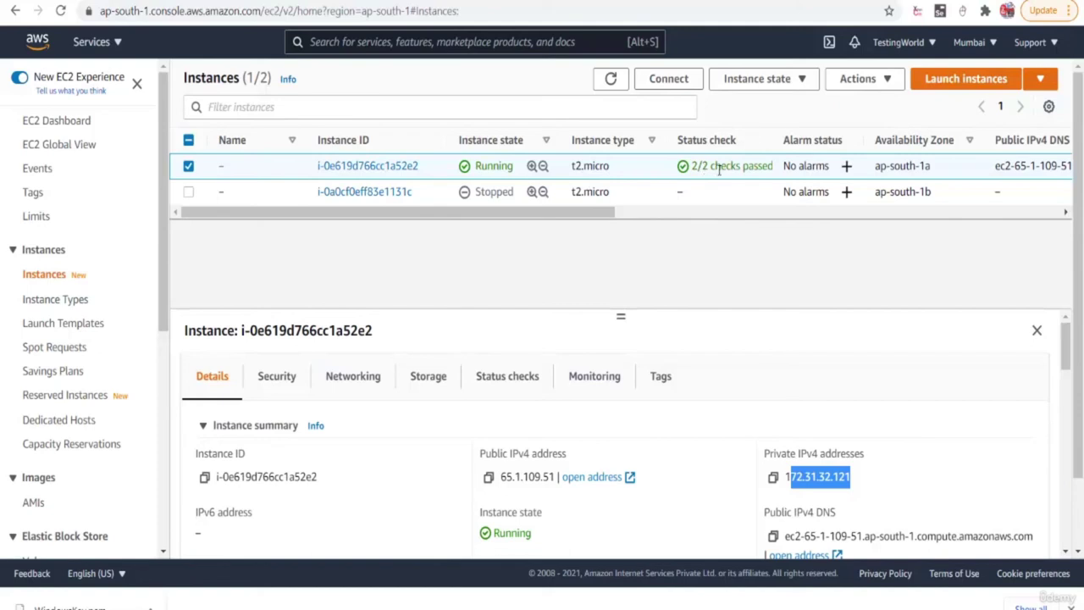
# Download the instance's .rdp remote desktop file from the RDP client connection options.
pyautogui.click(668, 79)
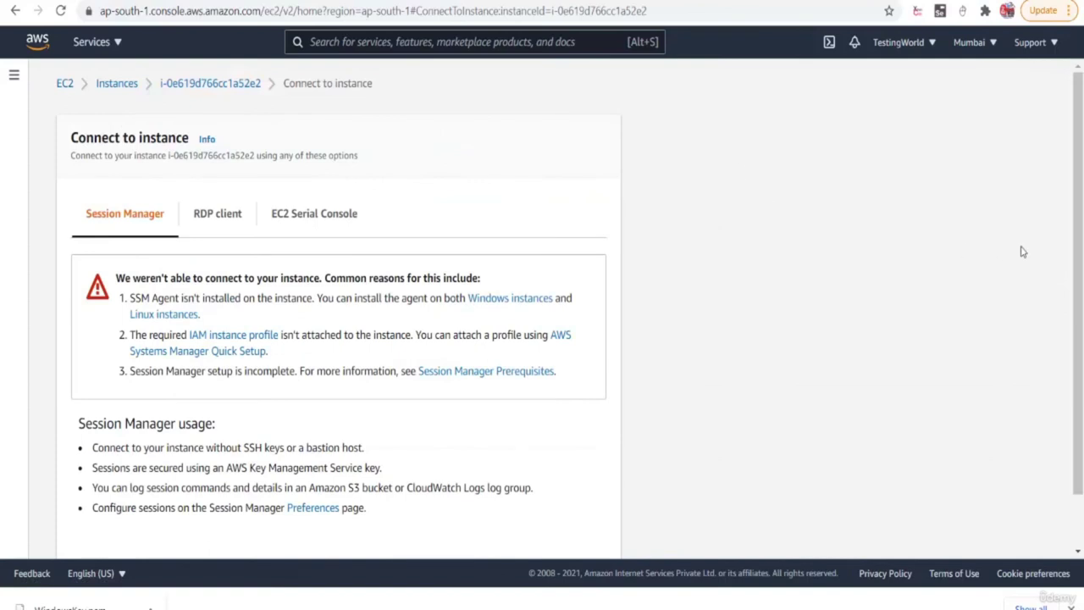
pyautogui.scroll(-1, 349, 379)
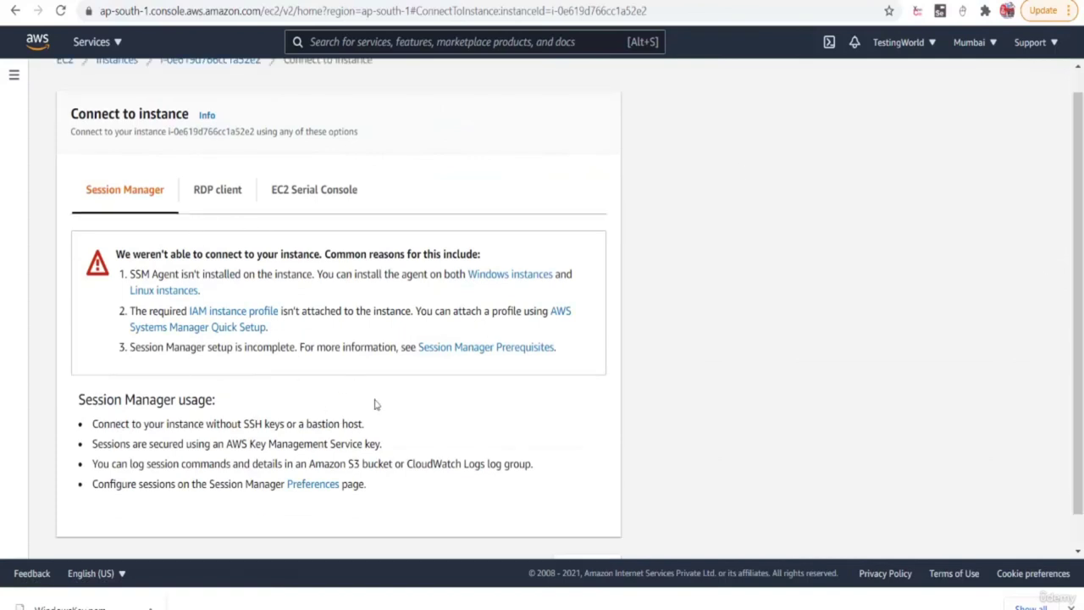
pyautogui.scroll(1, 1081, 170)
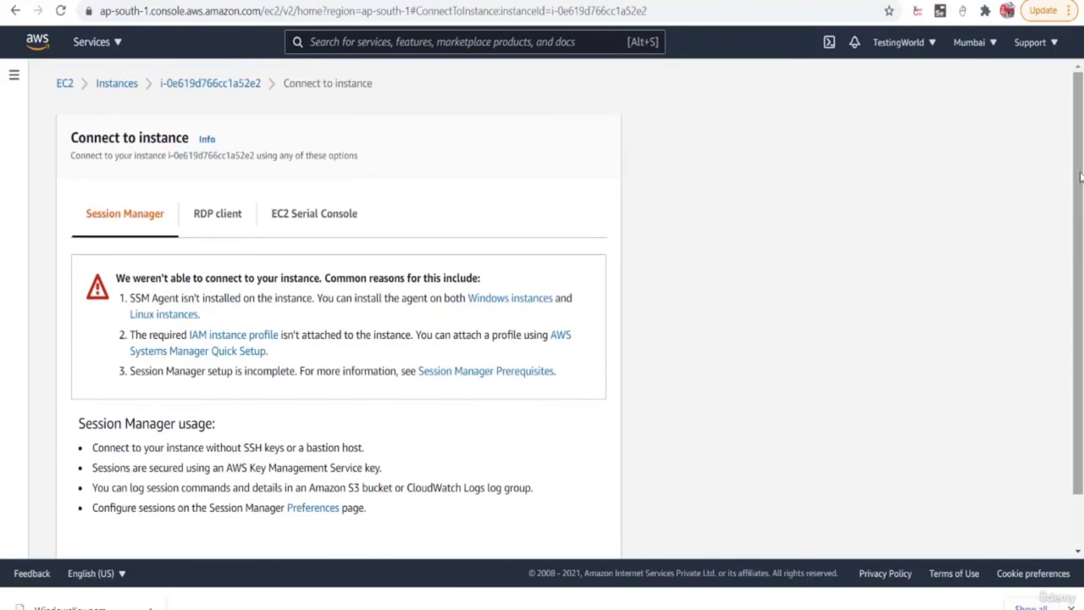
pyautogui.click(193, 222)
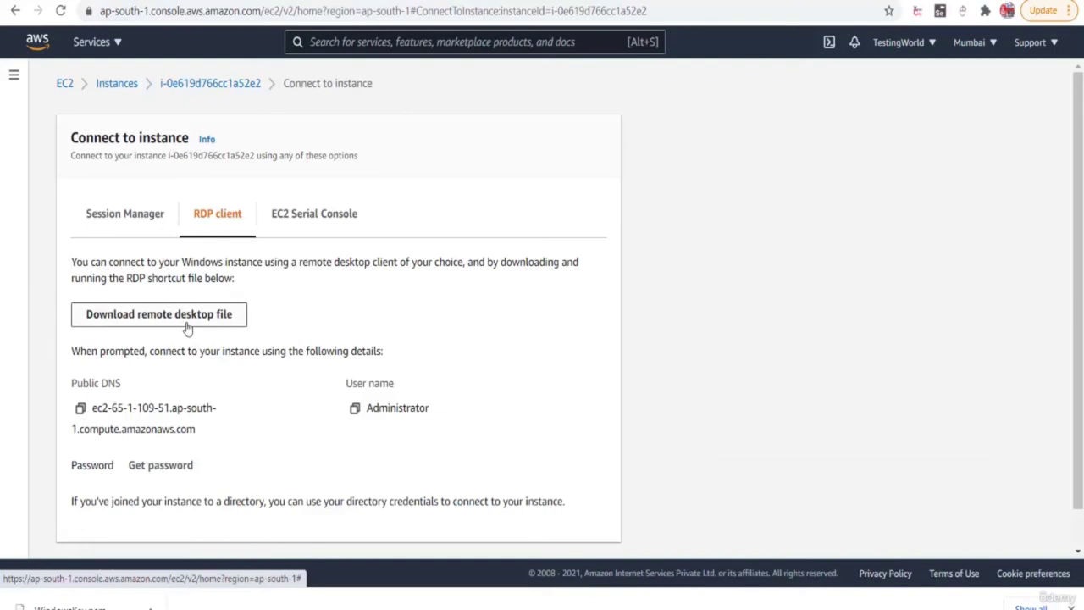
pyautogui.click(158, 321)
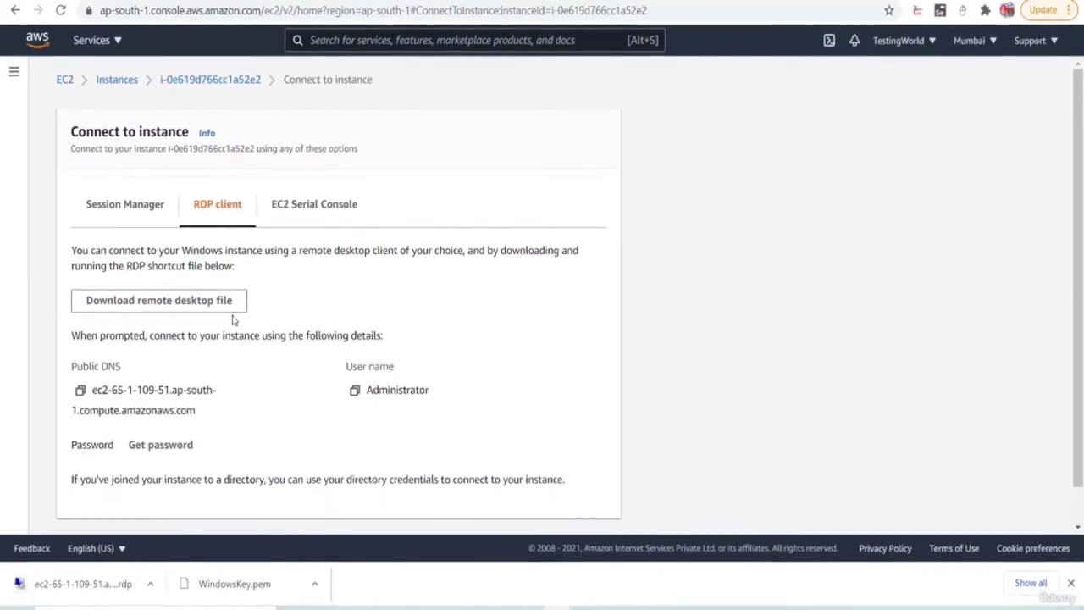
# Launch the downloaded .rdp file, accept the unknown-publisher warning, and go to Get Windows password.
pyautogui.click(91, 582)
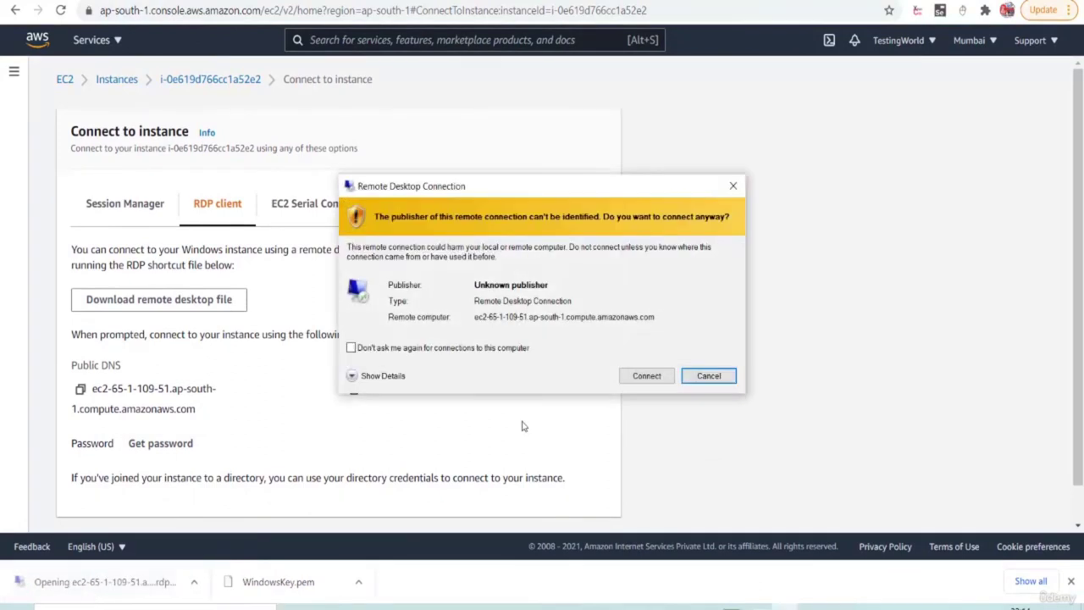
pyautogui.click(629, 373)
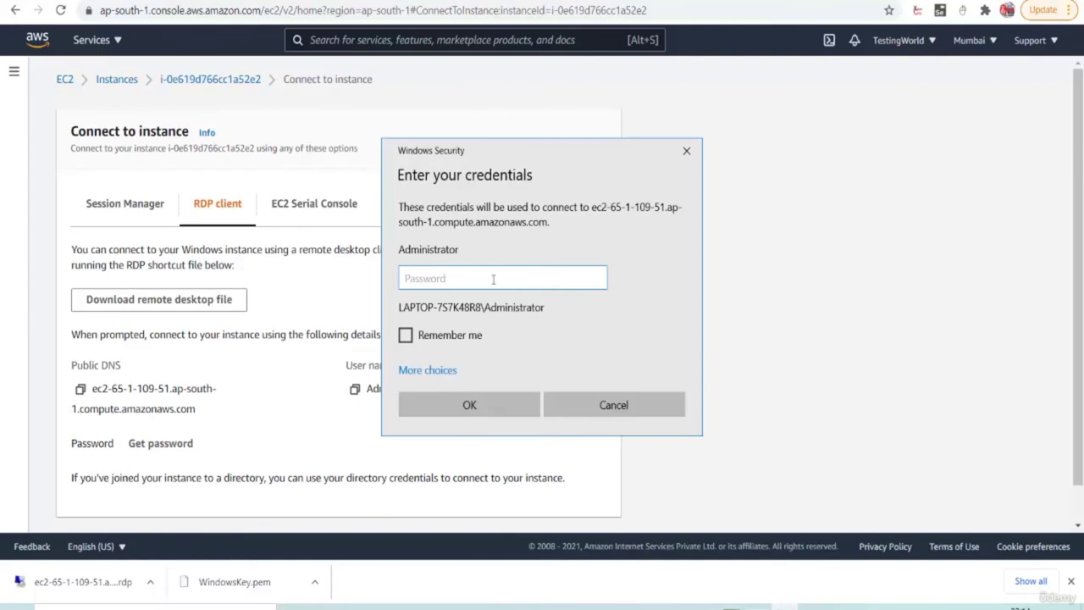
pyautogui.moveTo(512, 165); pyautogui.dragTo(691, 136)
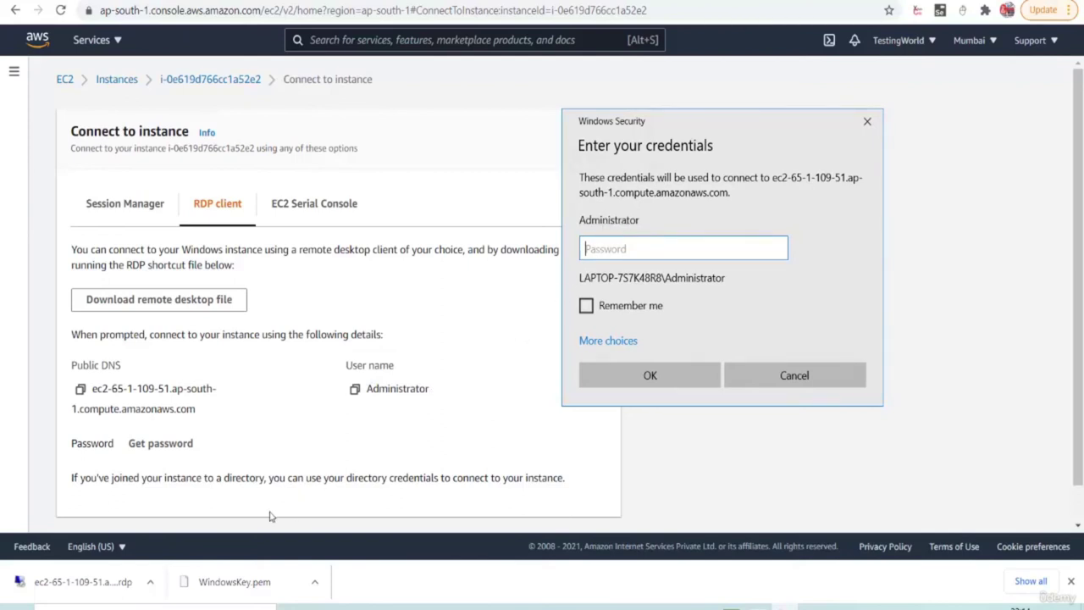
pyautogui.click(141, 443)
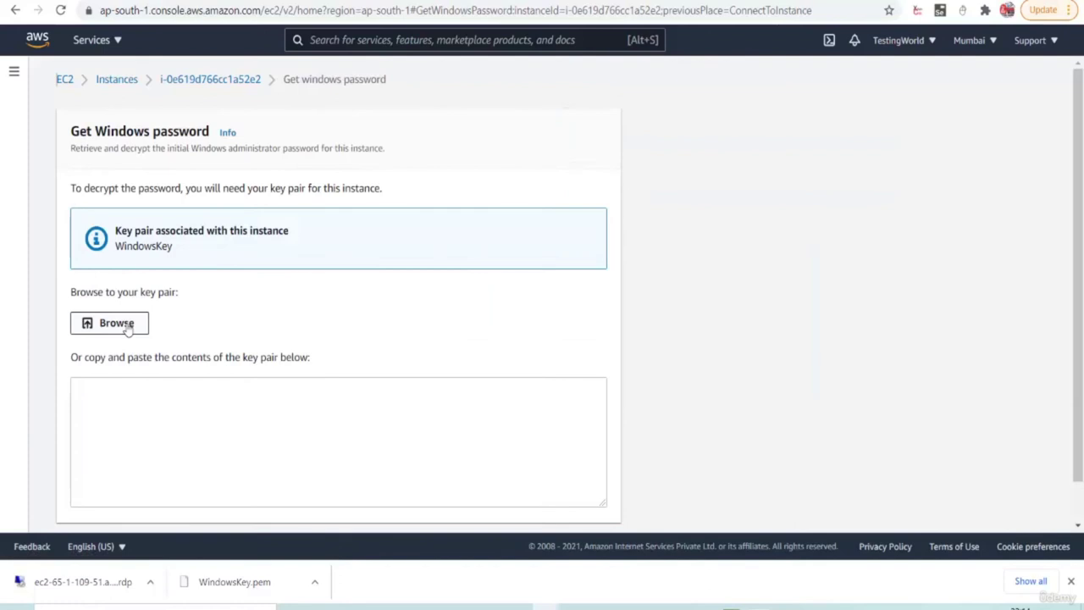
# Load WindowsKey.pem from Downloads and decrypt the Windows administrator password.
pyautogui.click(127, 330)
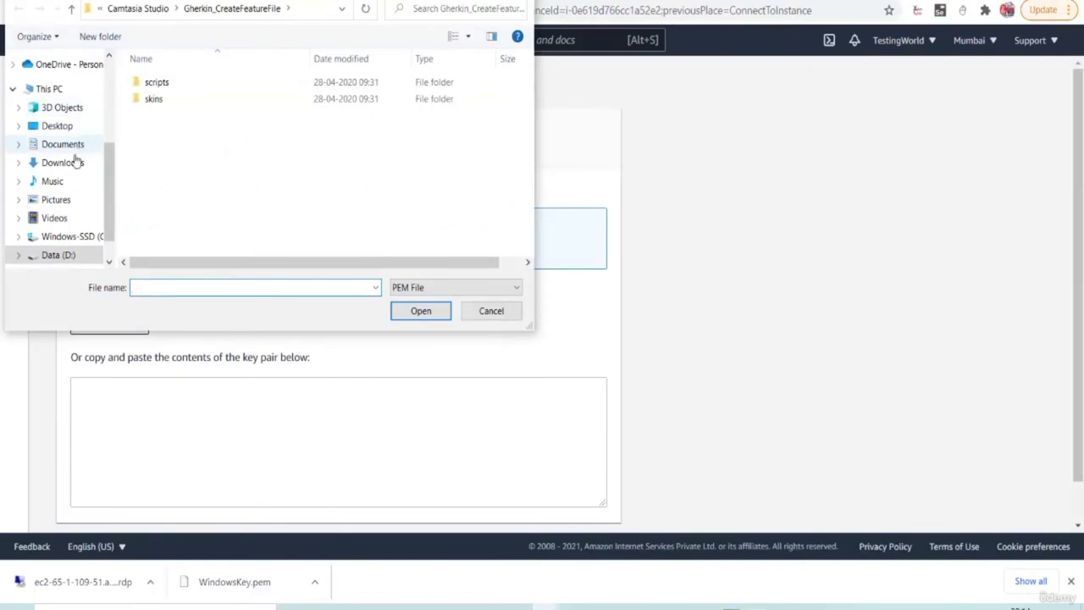
pyautogui.click(72, 162)
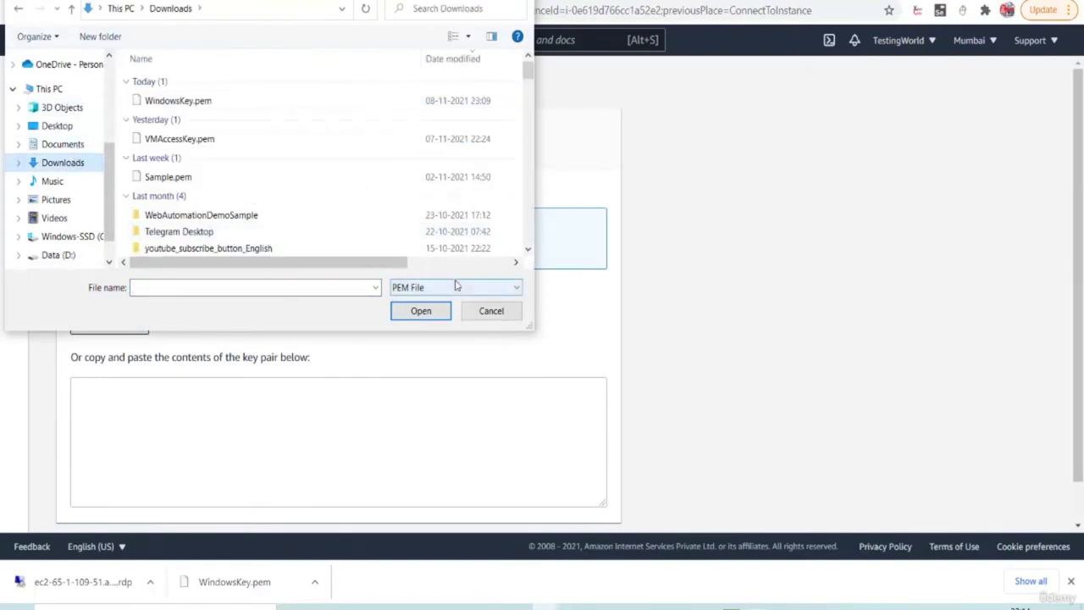
pyautogui.click(201, 105)
pyautogui.doubleClick(201, 105)
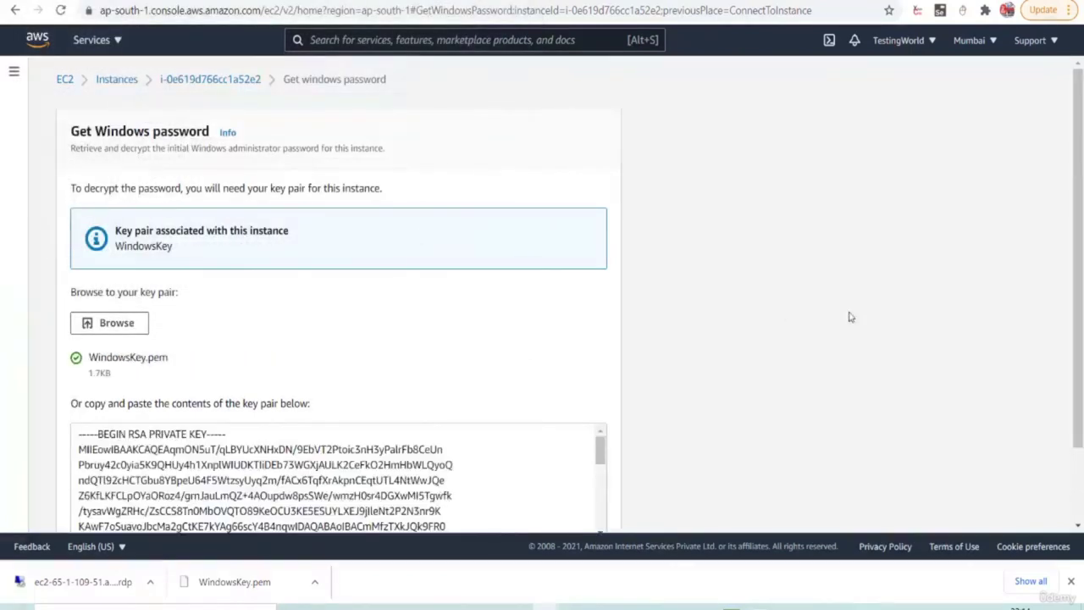
pyautogui.moveTo(1082, 202); pyautogui.dragTo(1081, 274)
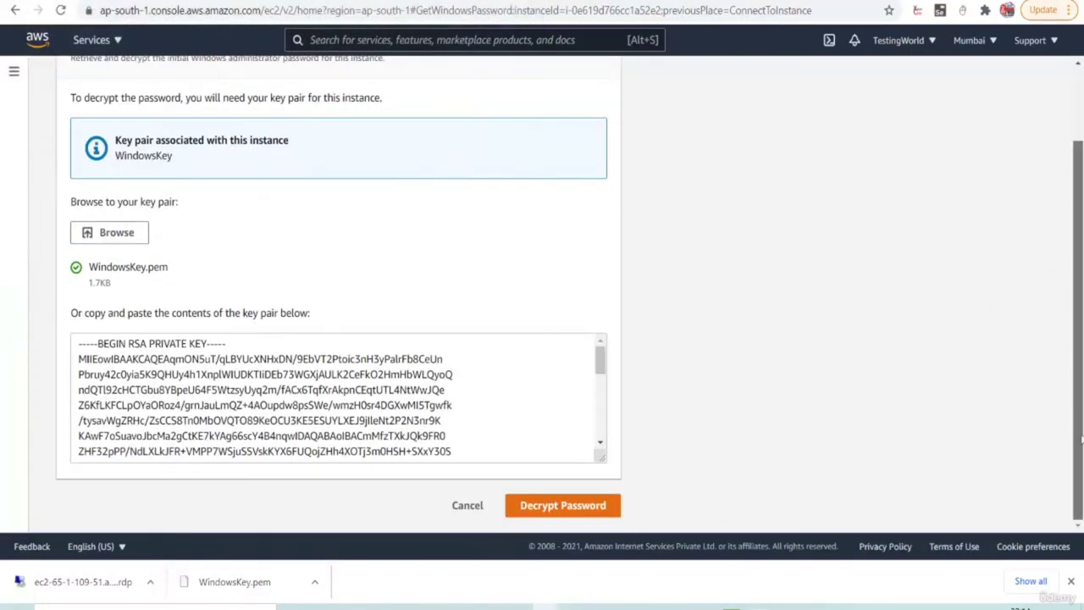
pyautogui.click(571, 511)
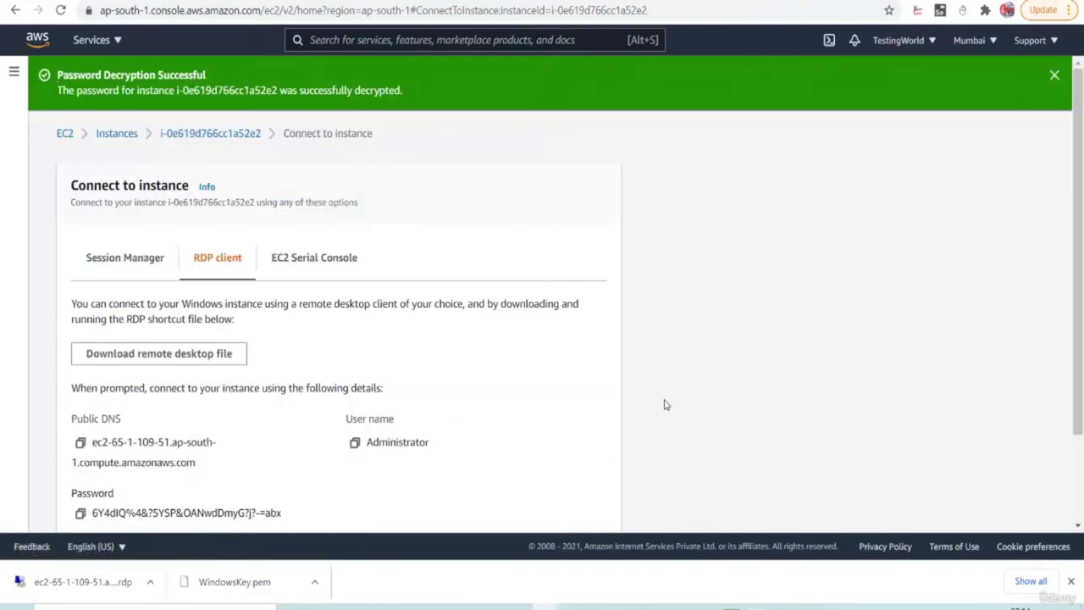
# Sign in as Administrator with the pasted decrypted password and accept the certificate warning.
pyautogui.moveTo(1080, 318); pyautogui.dragTo(1081, 408)
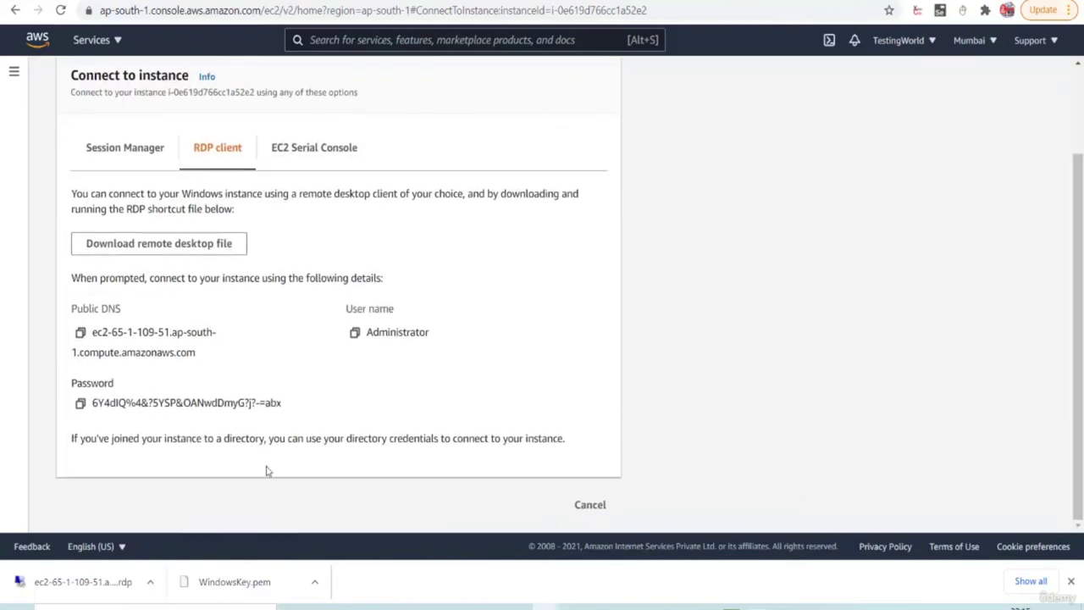
pyautogui.moveTo(91, 404)
pyautogui.mouseDown()
pyautogui.moveTo(291, 414)
pyautogui.moveTo(95, 417)
pyautogui.mouseUp()
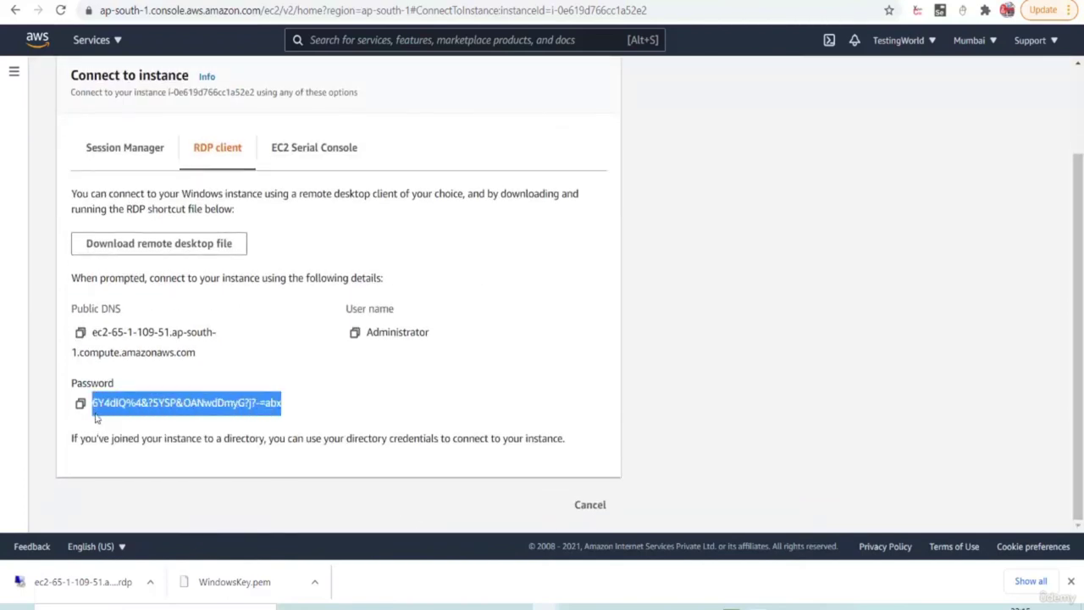
pyautogui.hotkey('ctrl', 'v')
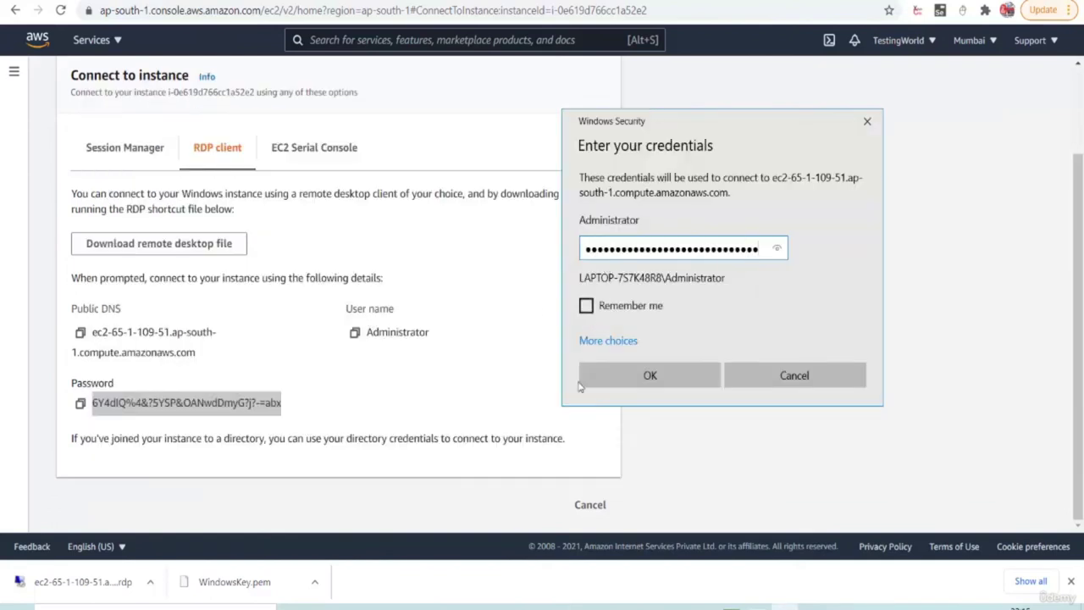
pyautogui.click(690, 385)
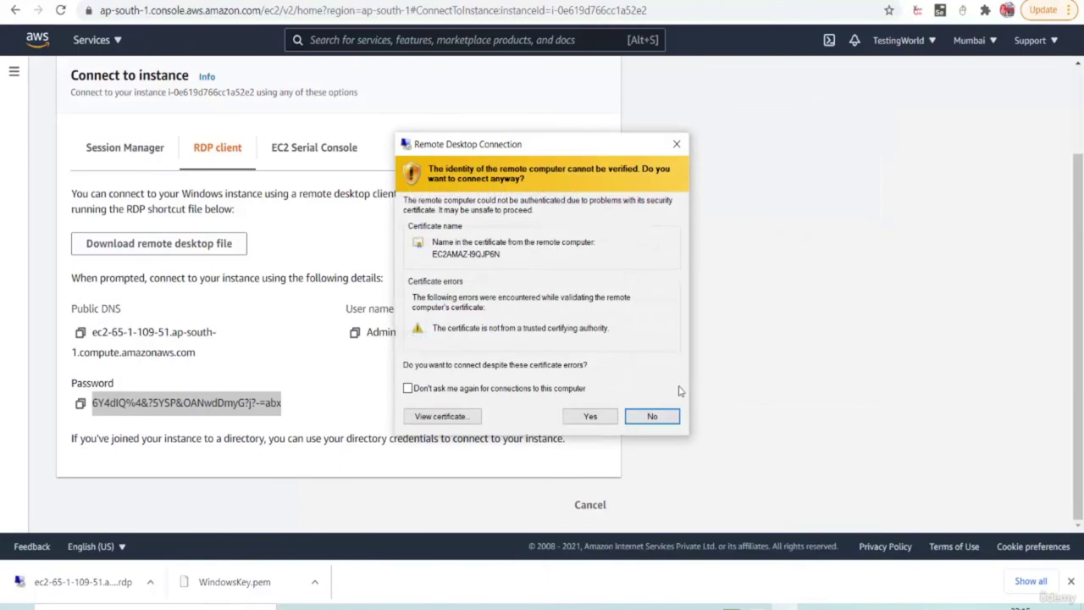
pyautogui.click(587, 412)
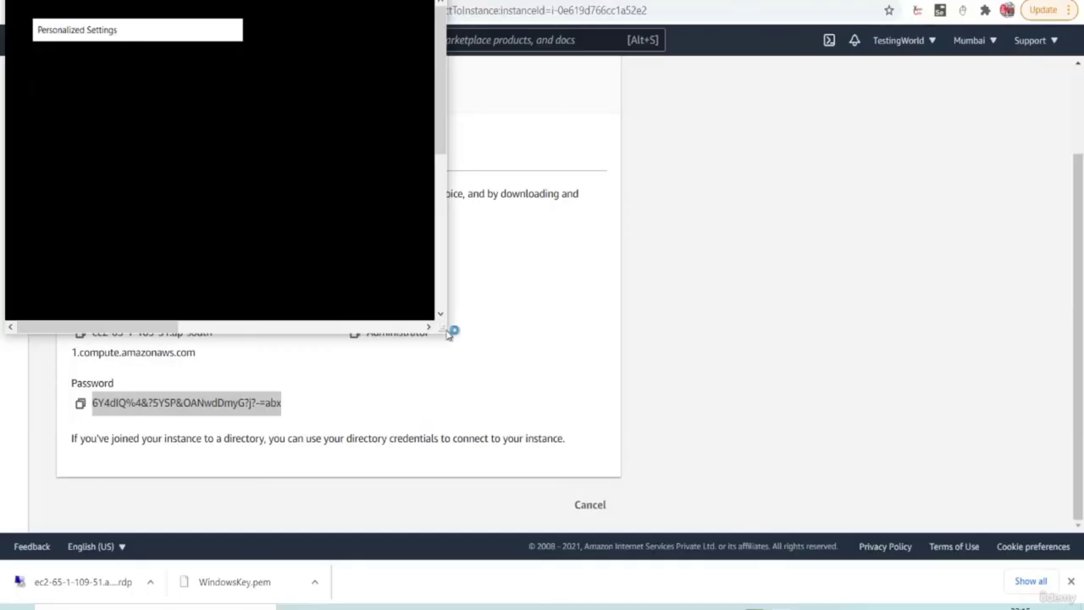
# Enlarge the remote desktop to full screen, browse the Start menu, then close the session.
pyautogui.moveTo(443, 327); pyautogui.dragTo(852, 435)
pyautogui.moveTo(926, 485); pyautogui.dragTo(1051, 584)
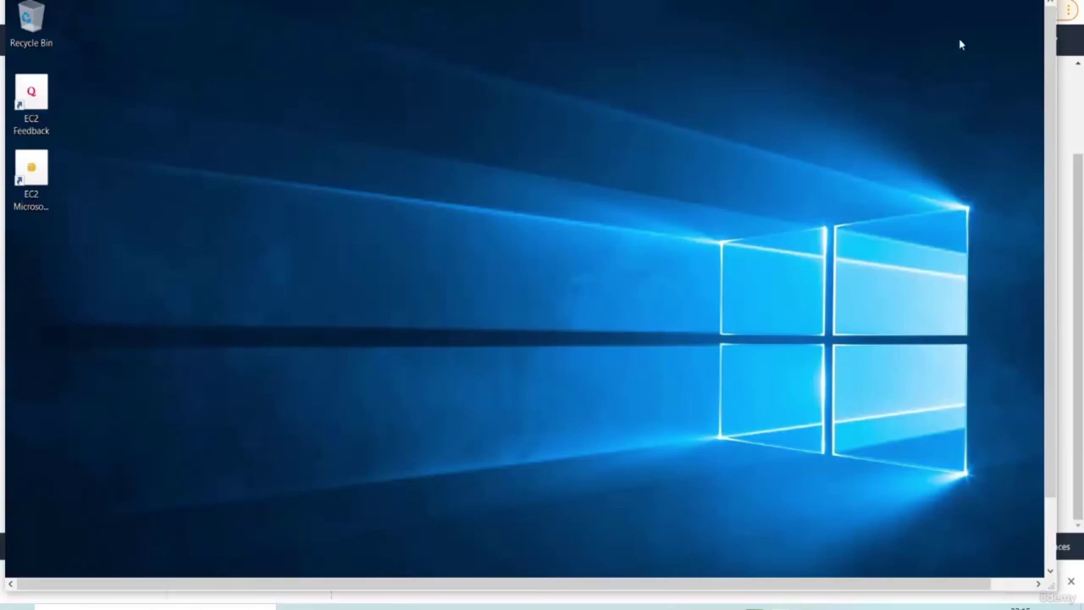
pyautogui.press('ctrl+alt+Break')
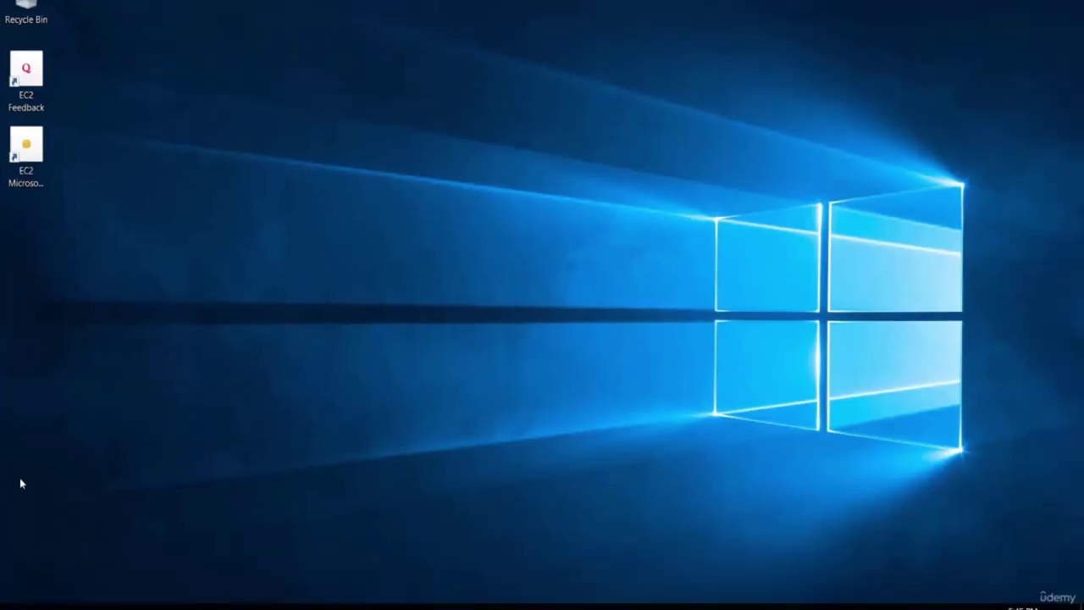
pyautogui.click(17, 607)
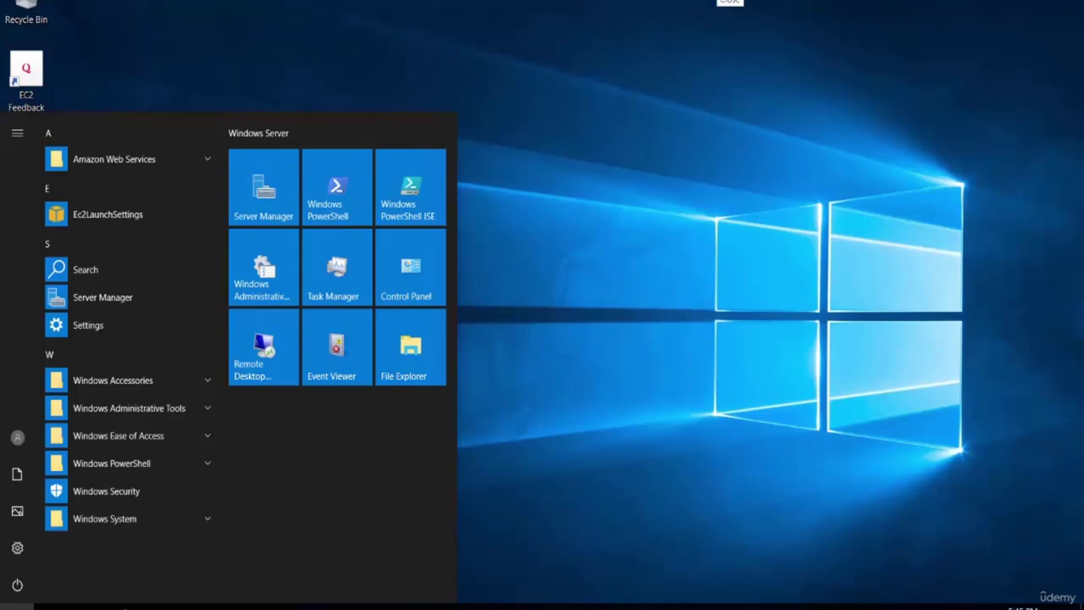
pyautogui.click(731, 4)
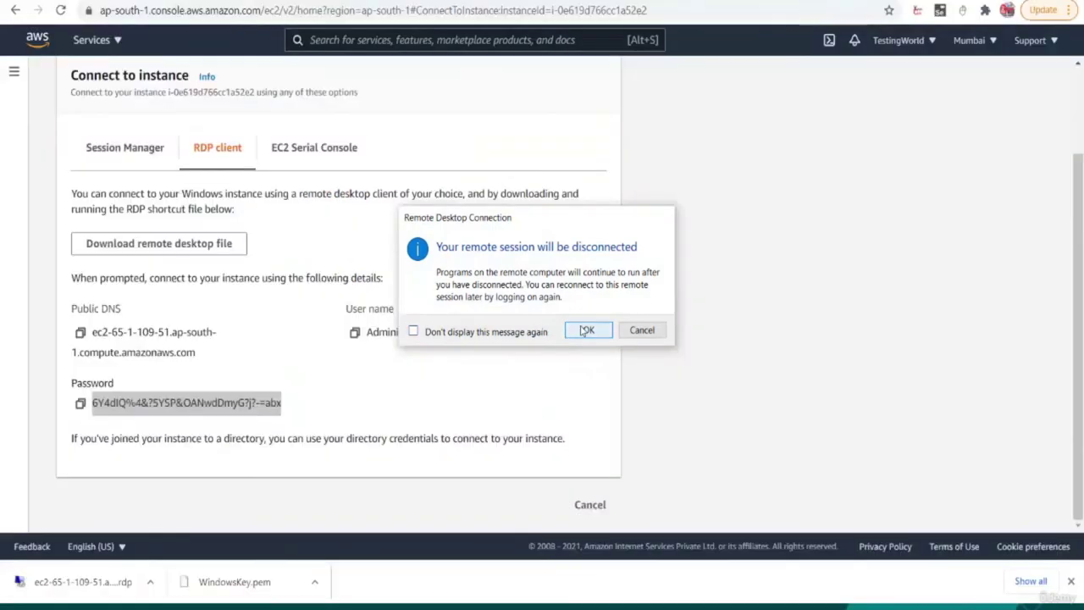
# Confirm the disconnect, then start a new mstsc connection to the instance's Public DNS.
pyautogui.click(583, 329)
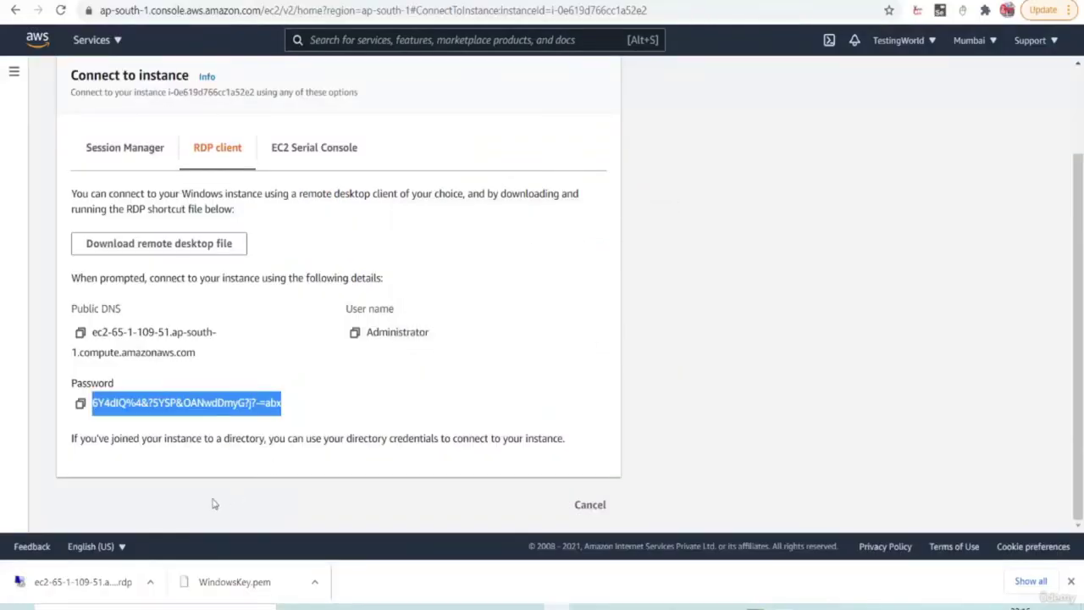
pyautogui.moveTo(93, 332); pyautogui.dragTo(196, 359)
pyautogui.hotkey('ctrl', 'c')
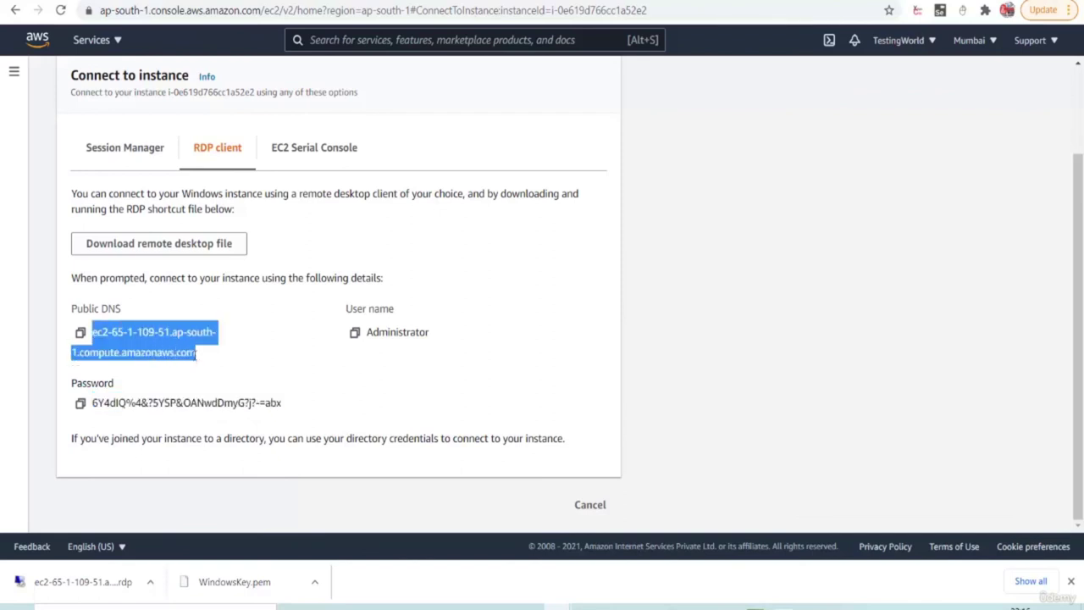
pyautogui.press('super+r')
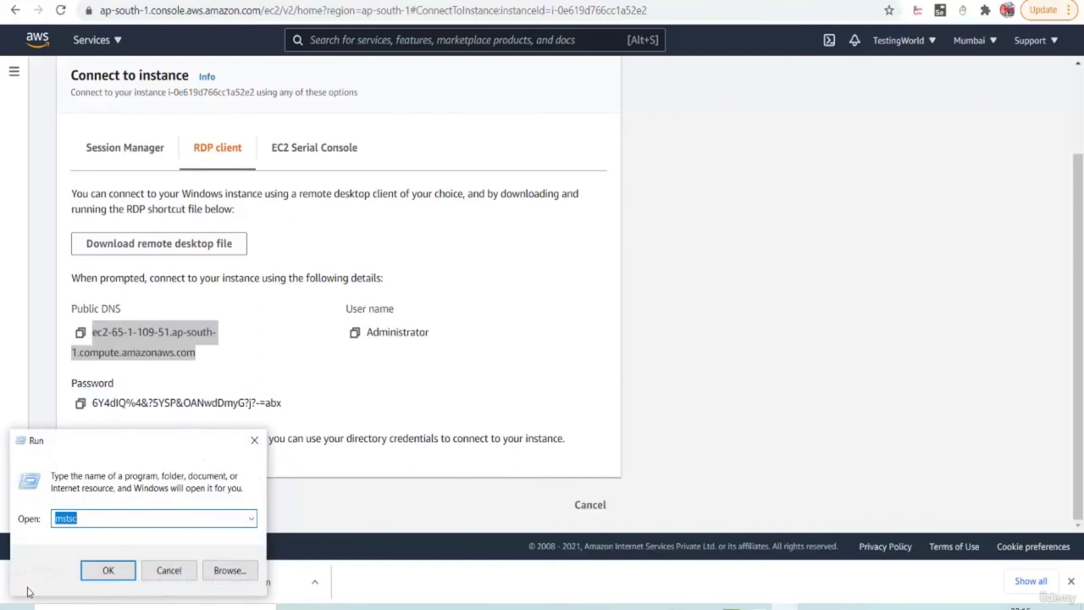
pyautogui.press('Return')
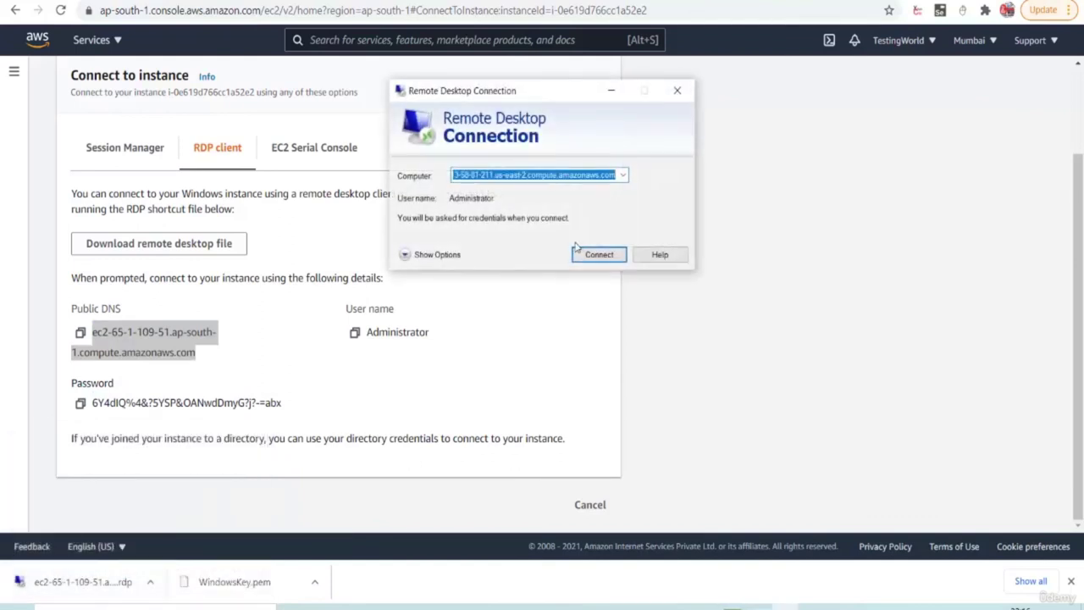
pyautogui.hotkey('ctrl', 'v')
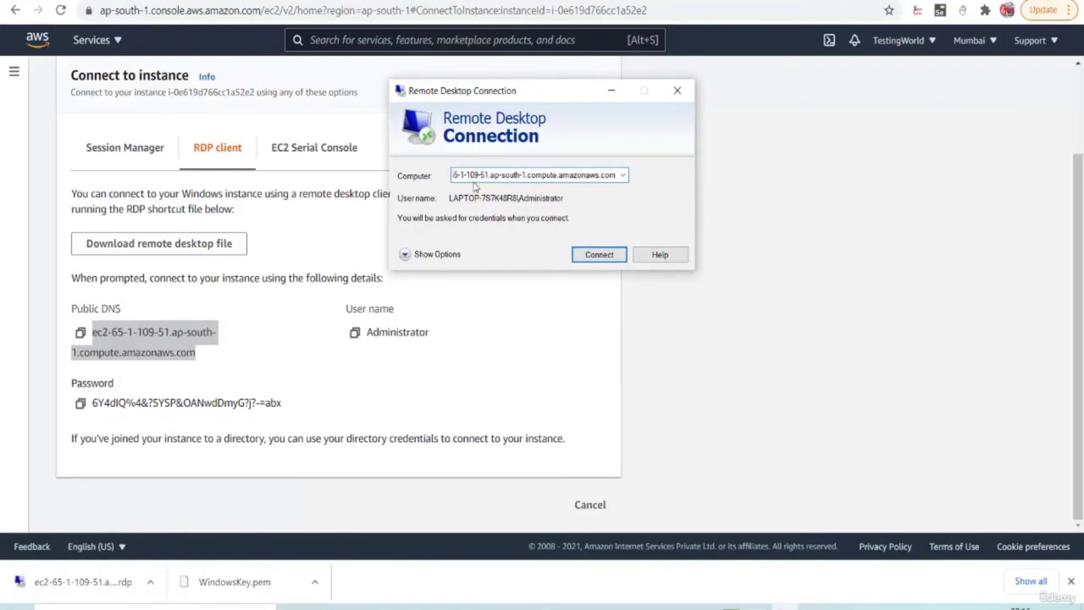
pyautogui.click(601, 260)
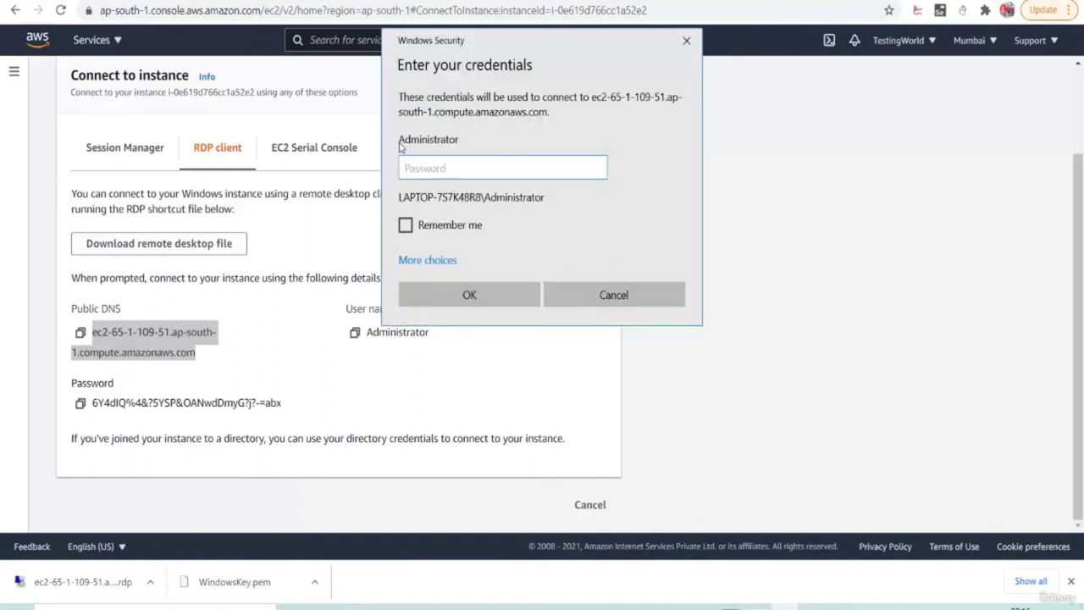
# Copy the decrypted password into the credentials prompt and submit it.
pyautogui.tripleClick(175, 400)
pyautogui.hotkey('ctrl', 'c')
pyautogui.hotkey('alt', 'Tab')
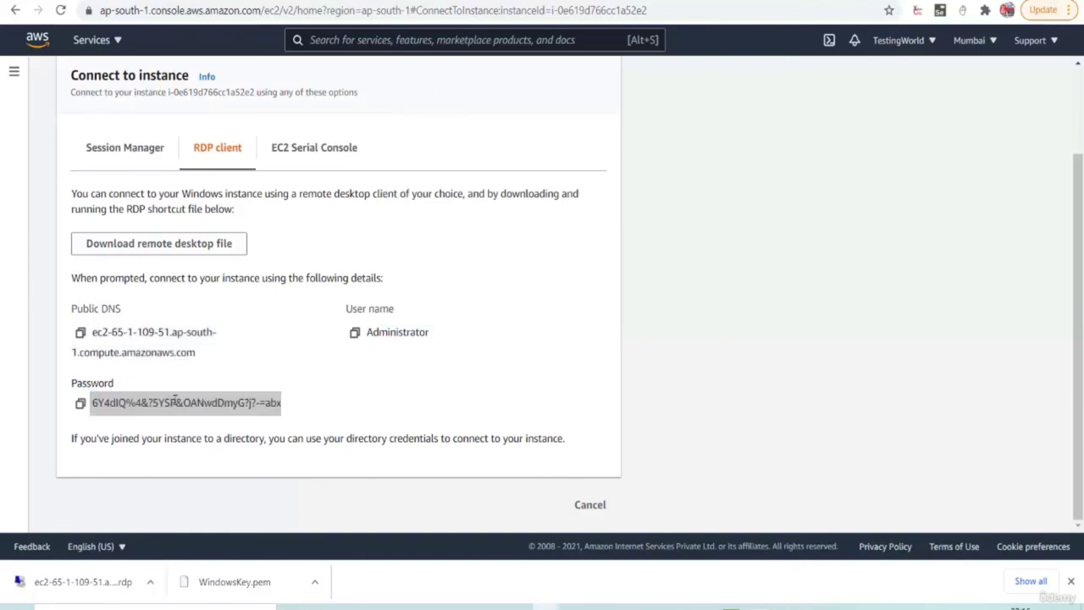
pyautogui.hotkey('ctrl', 'v')
pyautogui.click(486, 295)
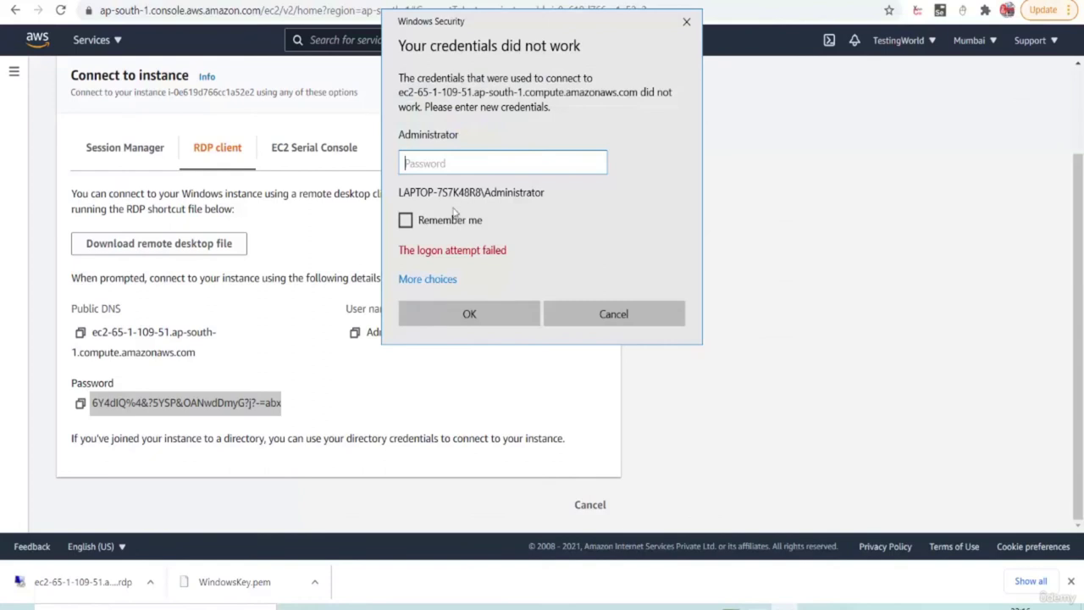
# Retry the logon with the re-copied password and accept the certificate warning.
pyautogui.click(225, 407)
pyautogui.moveTo(271, 402); pyautogui.dragTo(95, 417)
pyautogui.hotkey('ctrl', 'c')
pyautogui.hotkey('alt', 'Tab')
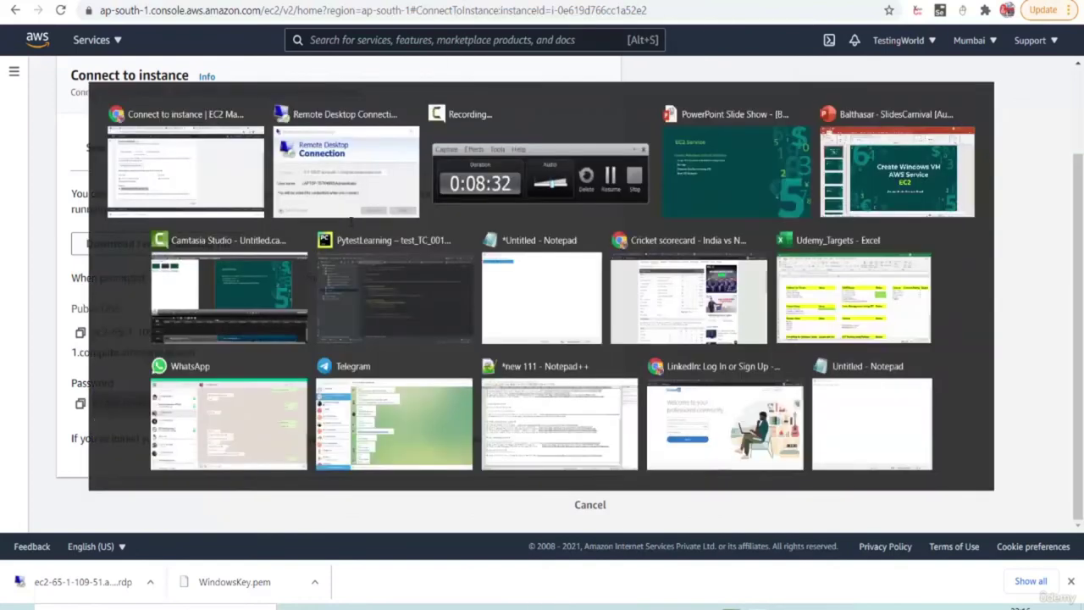
pyautogui.hotkey('ctrl', 'v')
pyautogui.click(467, 312)
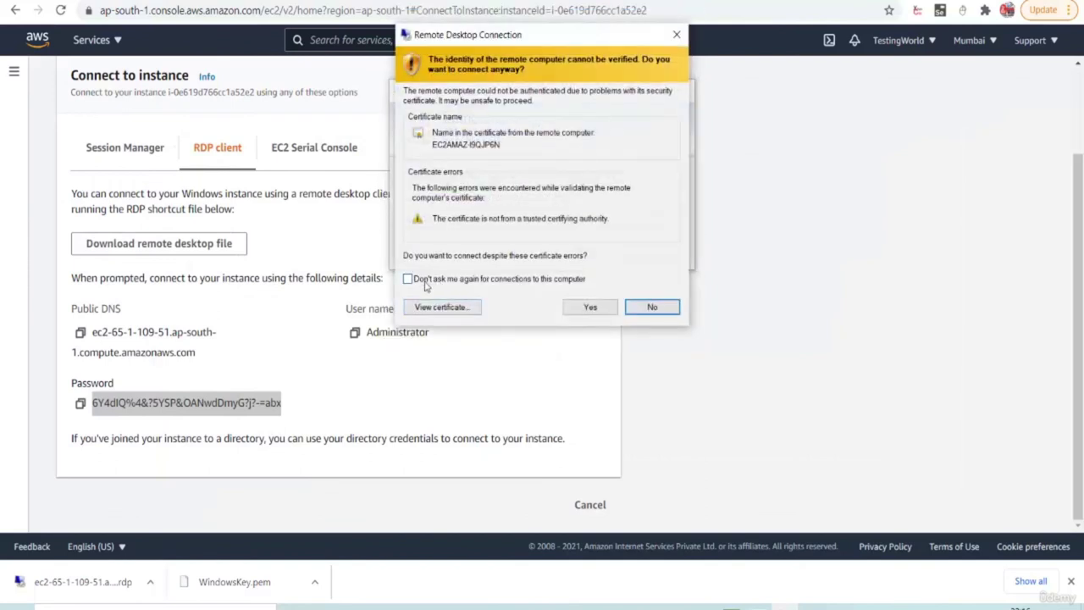
pyautogui.click(591, 307)
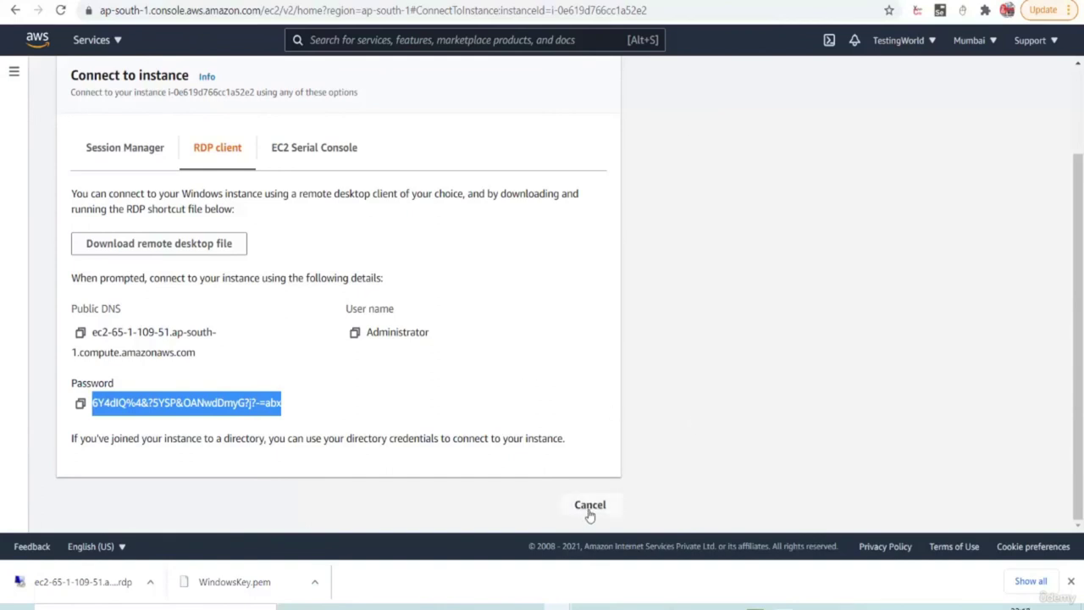
# Stop instance i-0e619d766cc1a52e2 and refresh the list until it shows Stopping.
pyautogui.click(589, 507)
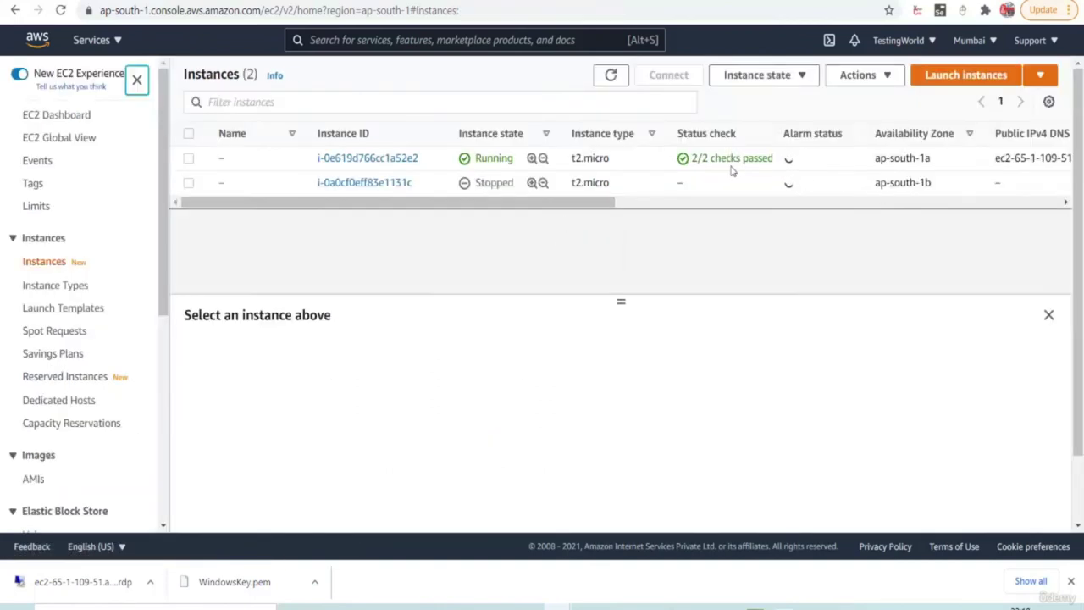
pyautogui.click(617, 165)
pyautogui.click(761, 75)
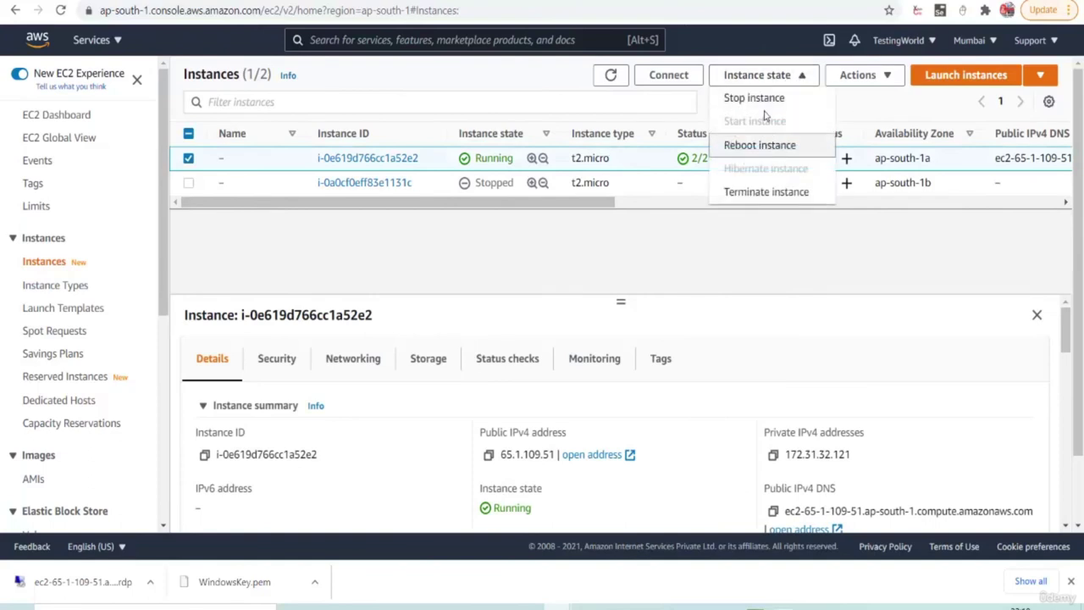
pyautogui.click(765, 100)
pyautogui.click(798, 368)
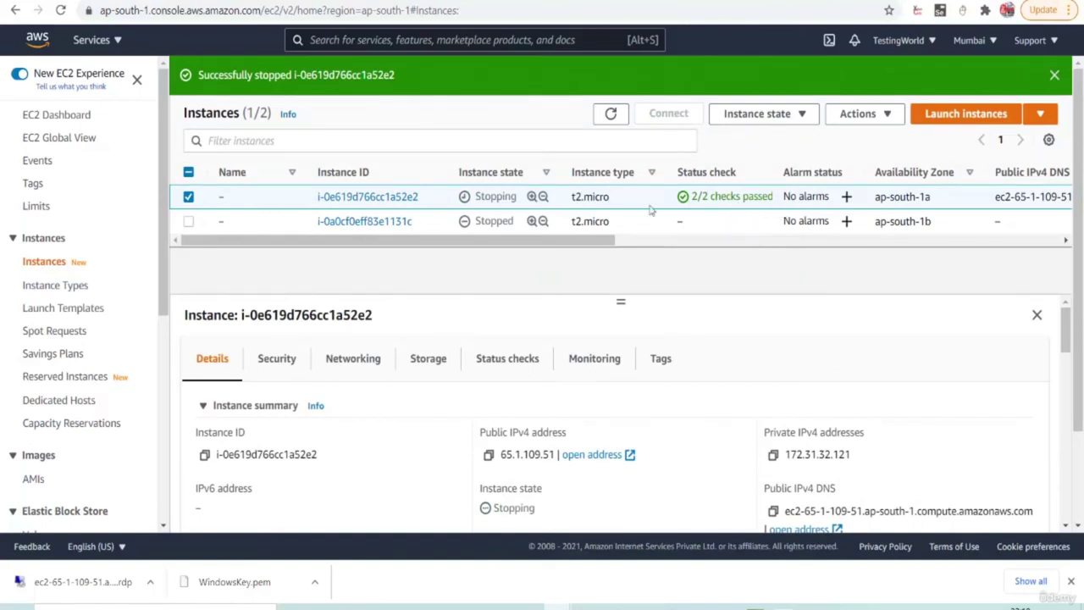
pyautogui.click(611, 114)
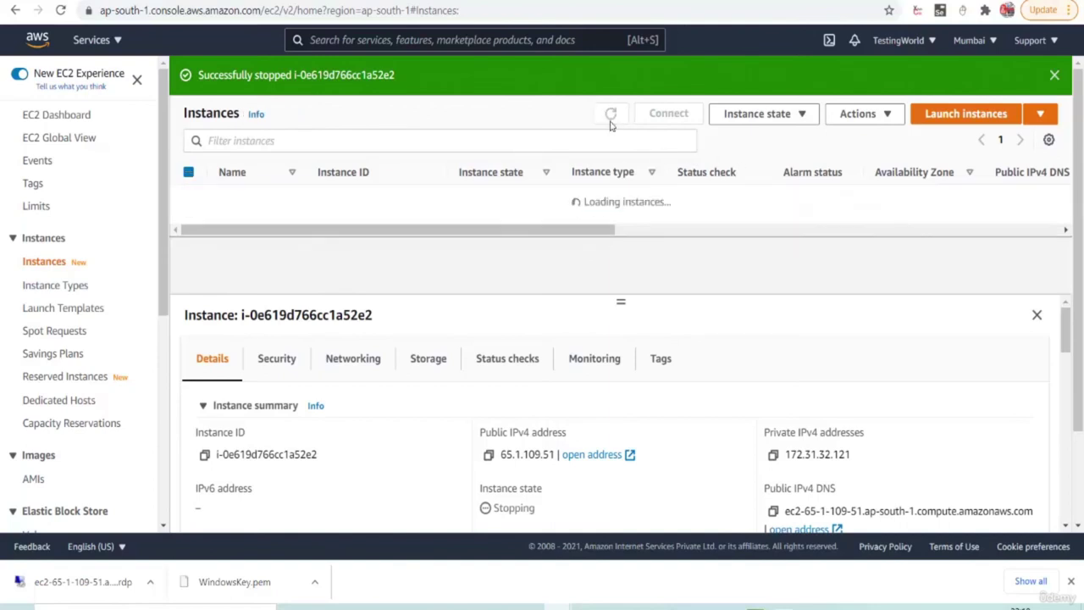
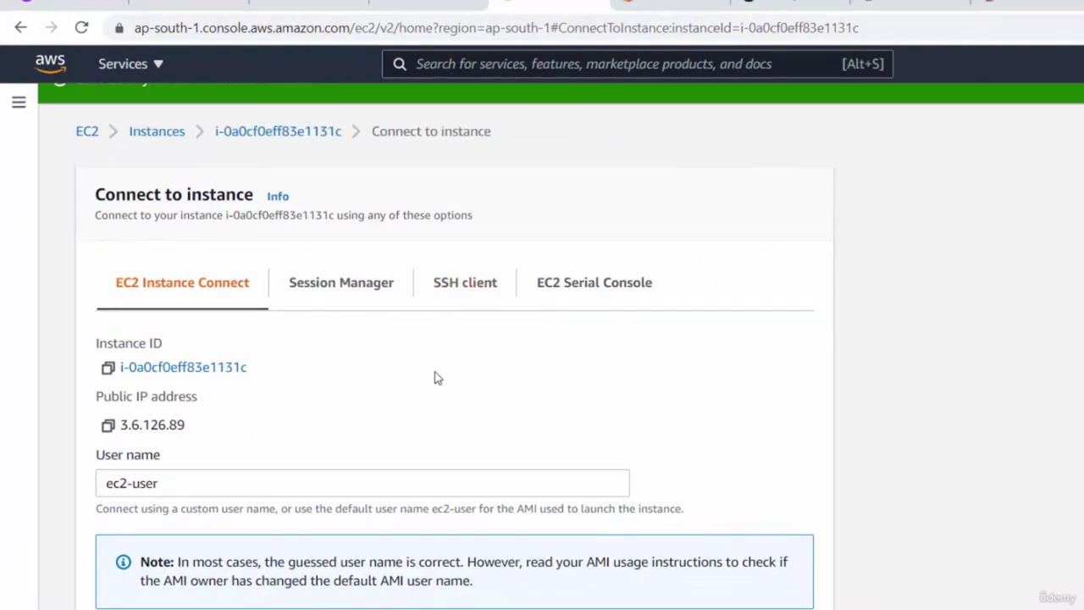
# Copy the instance's public DNS address from the SSH client instructions.
pyautogui.click(483, 301)
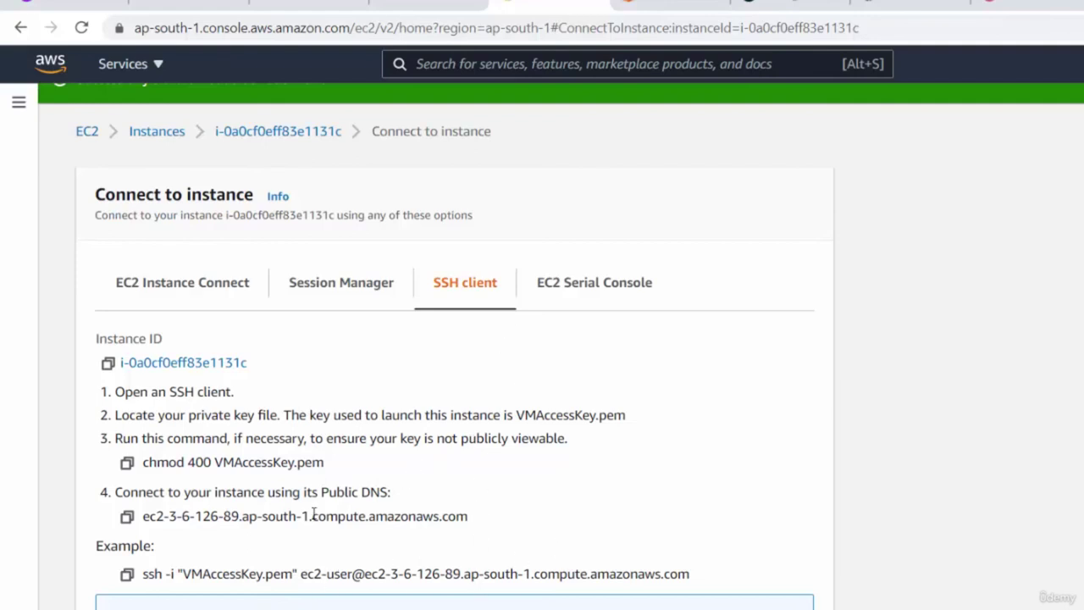
pyautogui.moveTo(467, 516); pyautogui.dragTo(142, 514)
pyautogui.press('super+r')
# Search the Start menu for 'win' to start WinSCP.
pyautogui.press('super')
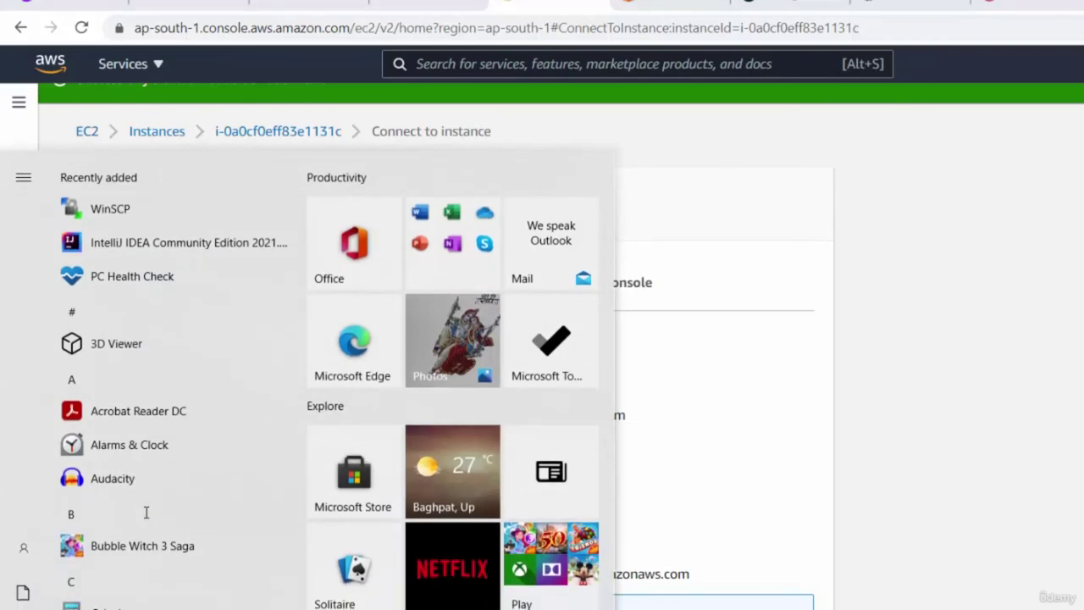
pyautogui.write('win')
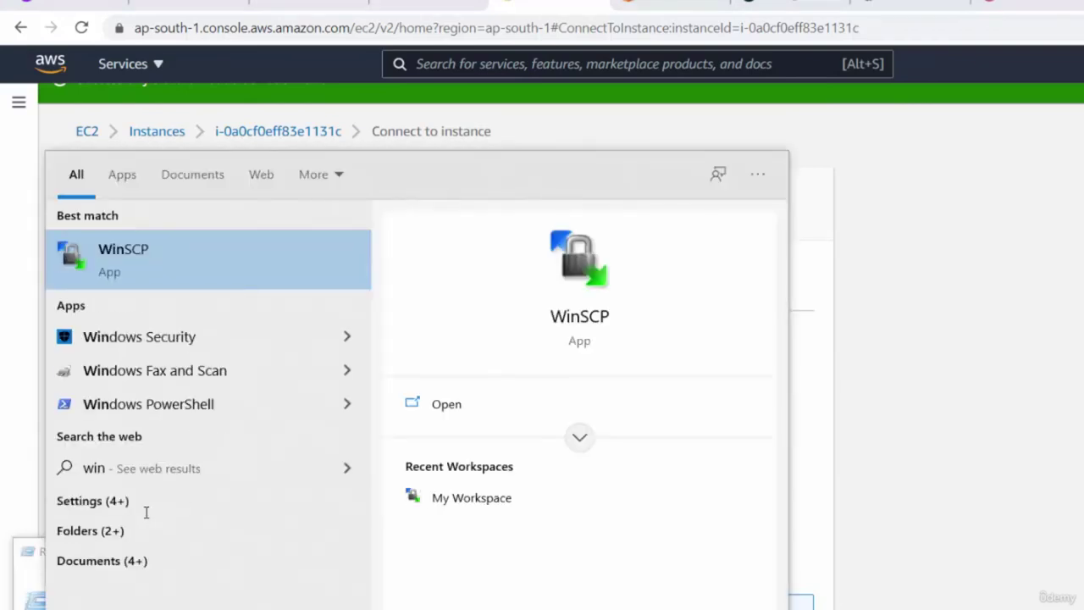
pyautogui.press('Escape')
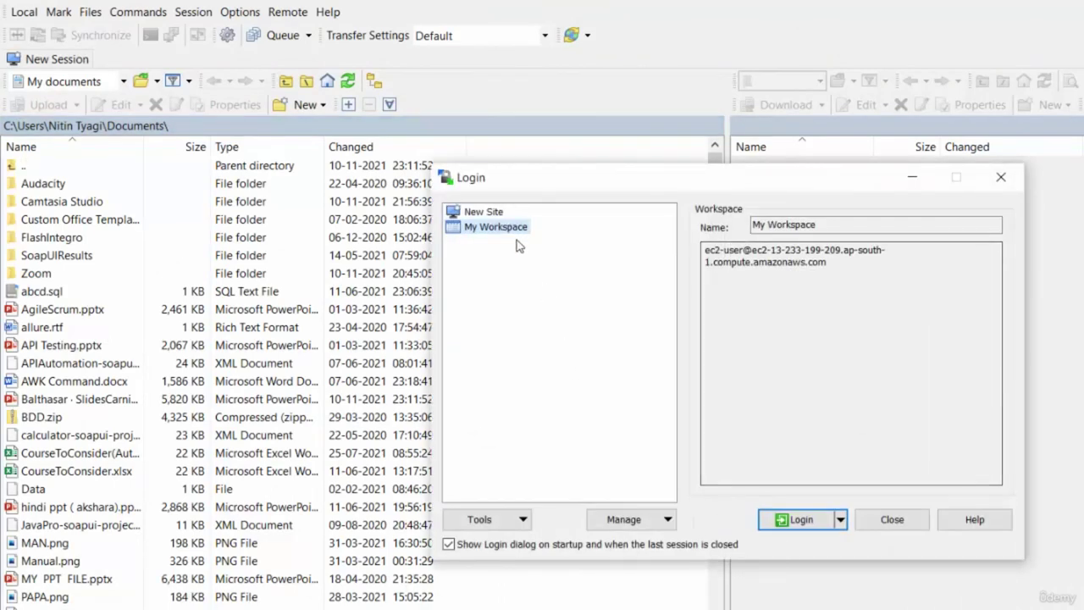
# Log in to a new site using the pasted public DNS as host, accepting the host key.
pyautogui.click(803, 519)
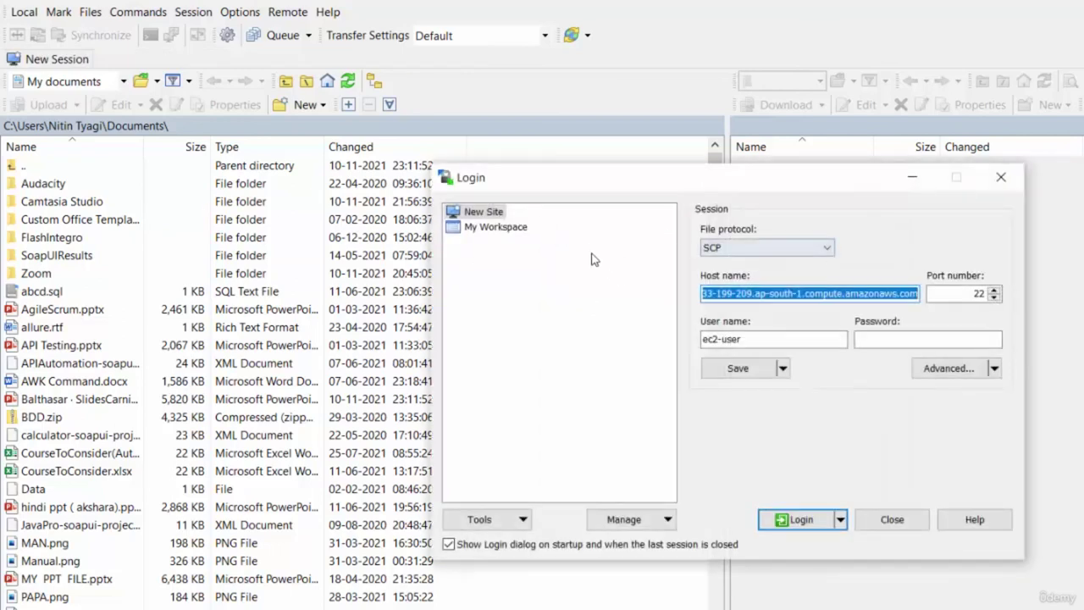
pyautogui.hotkey('ctrl', 'v')
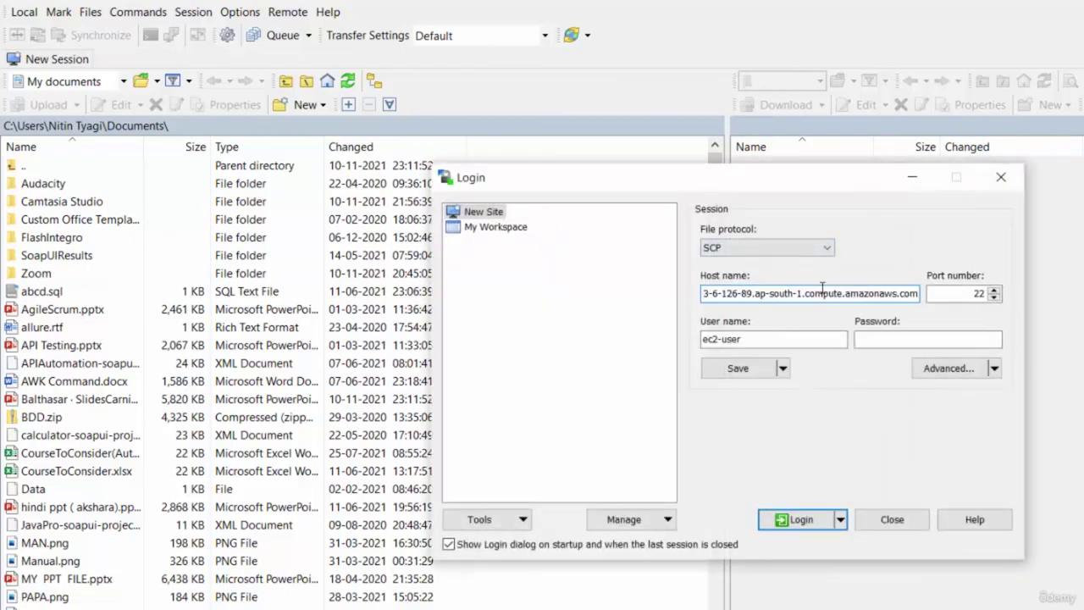
pyautogui.moveTo(769, 294); pyautogui.dragTo(613, 297)
pyautogui.click(803, 521)
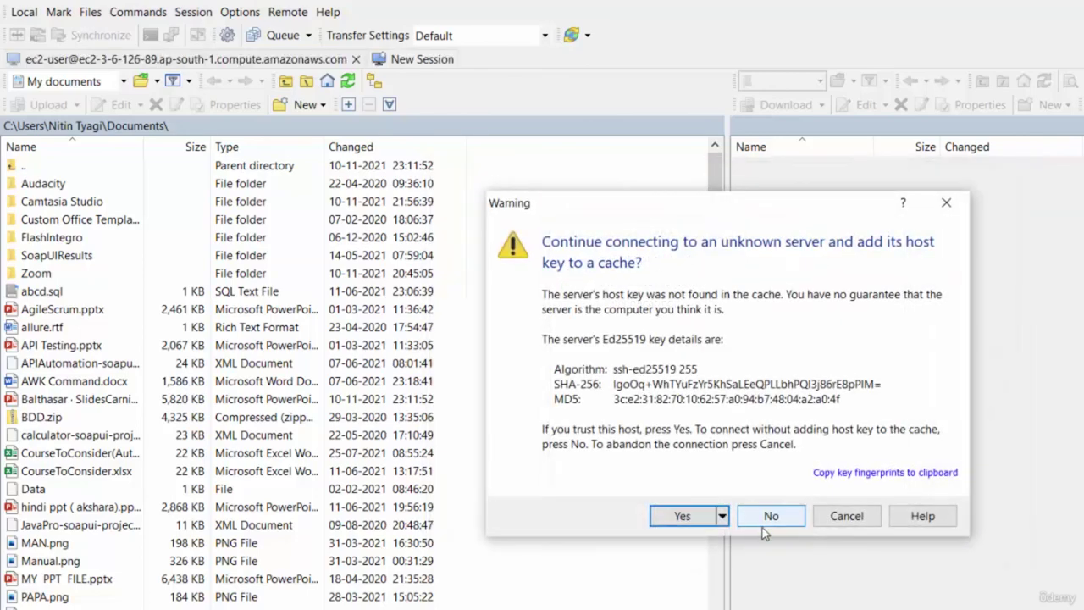
pyautogui.click(693, 518)
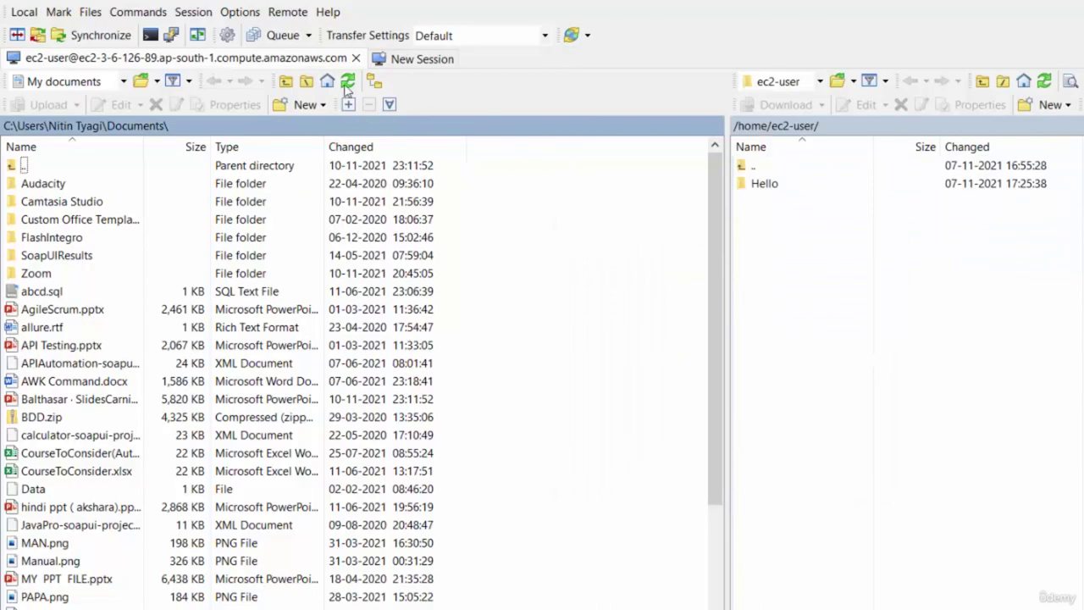
# Look through the session options, then open the Commands menu.
pyautogui.click(138, 12)
pyautogui.moveTo(193, 12)
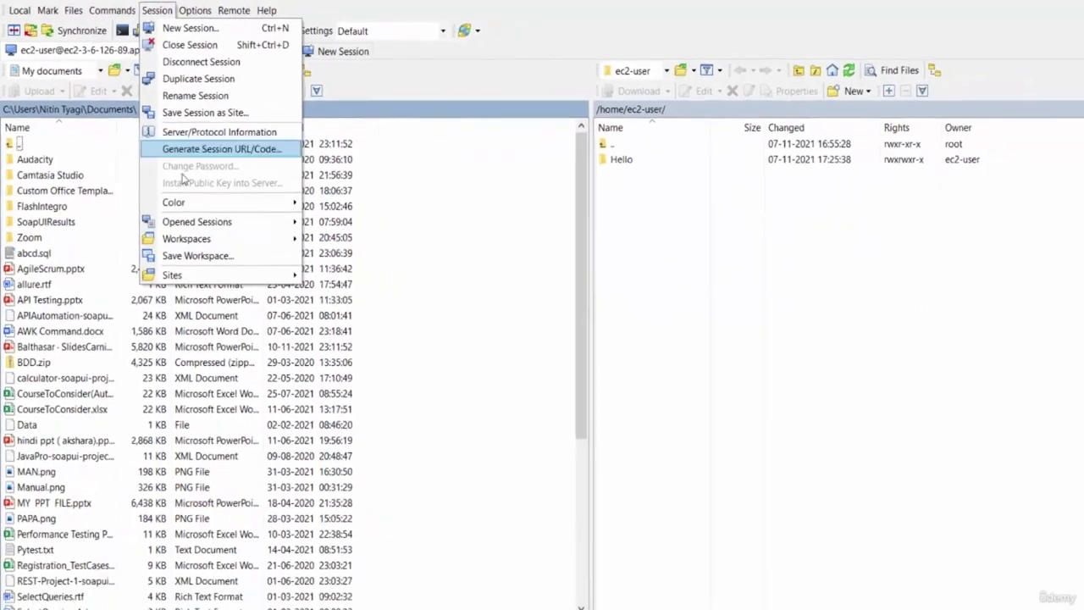
pyautogui.press('Escape')
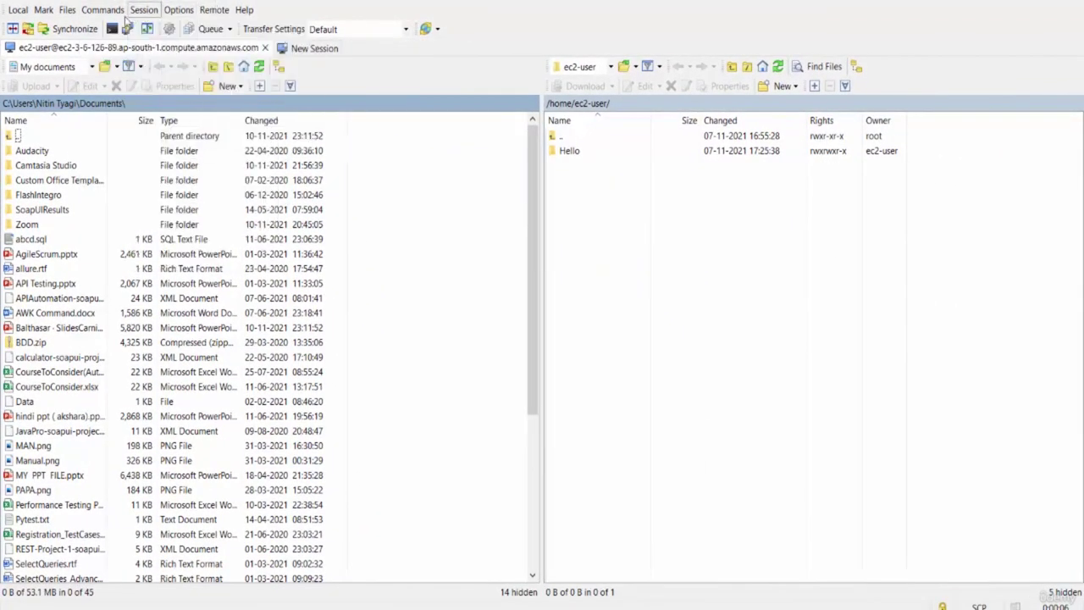
pyautogui.click(117, 13)
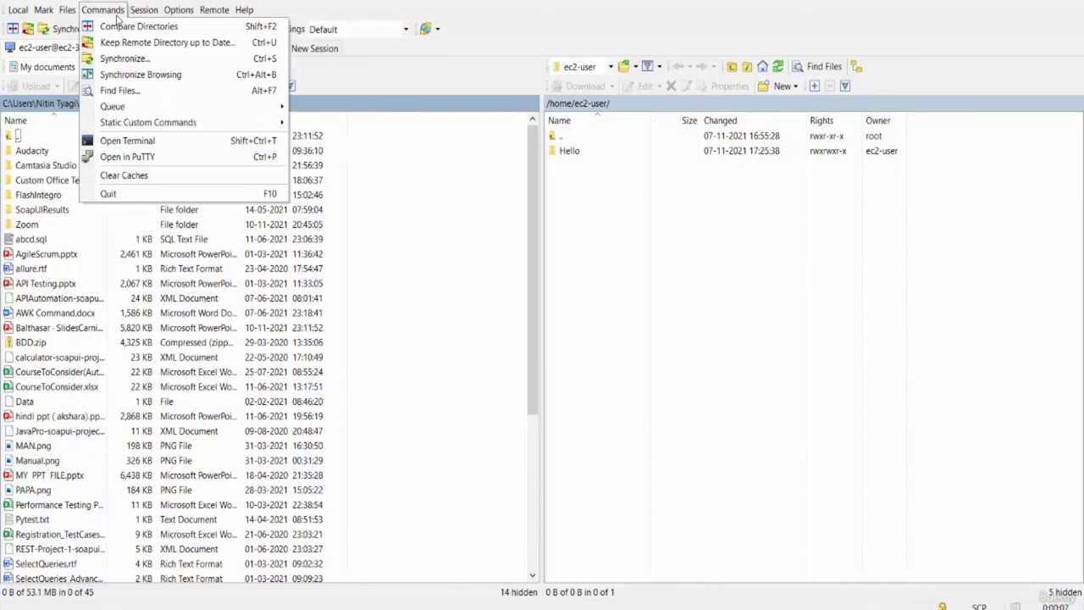
# Open the instance in PuTTY, run sudo yum update approving all 14 updates, then clear the screen.
pyautogui.click(127, 157)
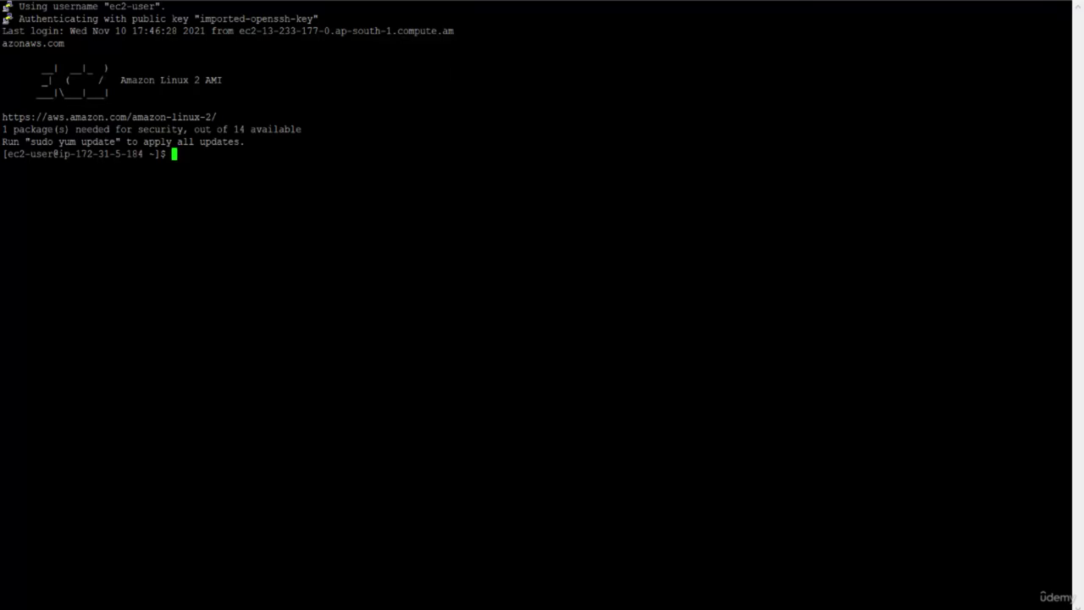
pyautogui.moveTo(31, 142); pyautogui.dragTo(114, 141)
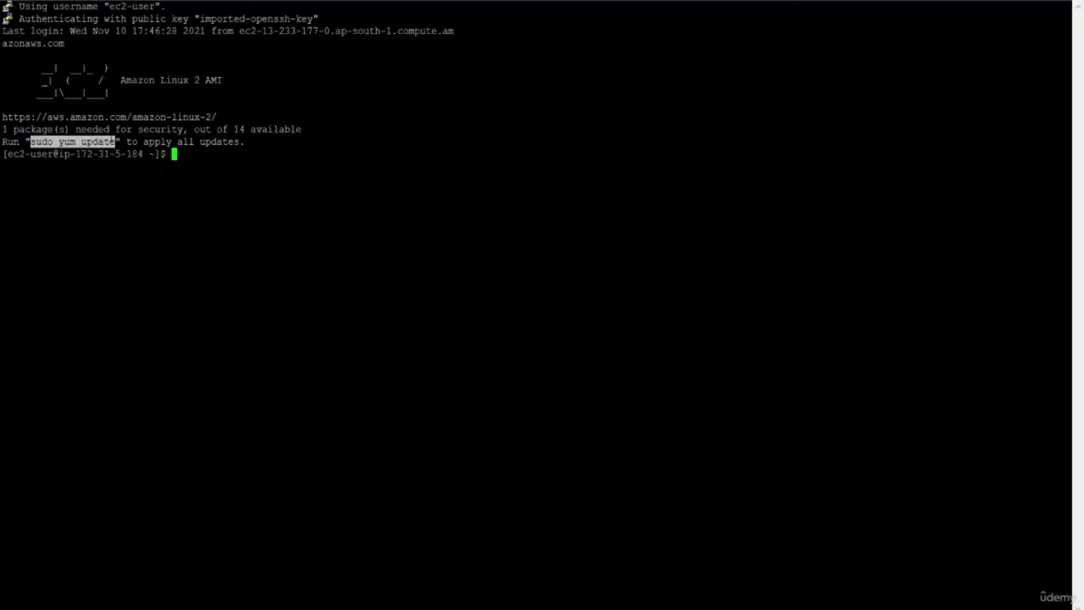
pyautogui.rightClick(76, 142)
pyautogui.press('Return')
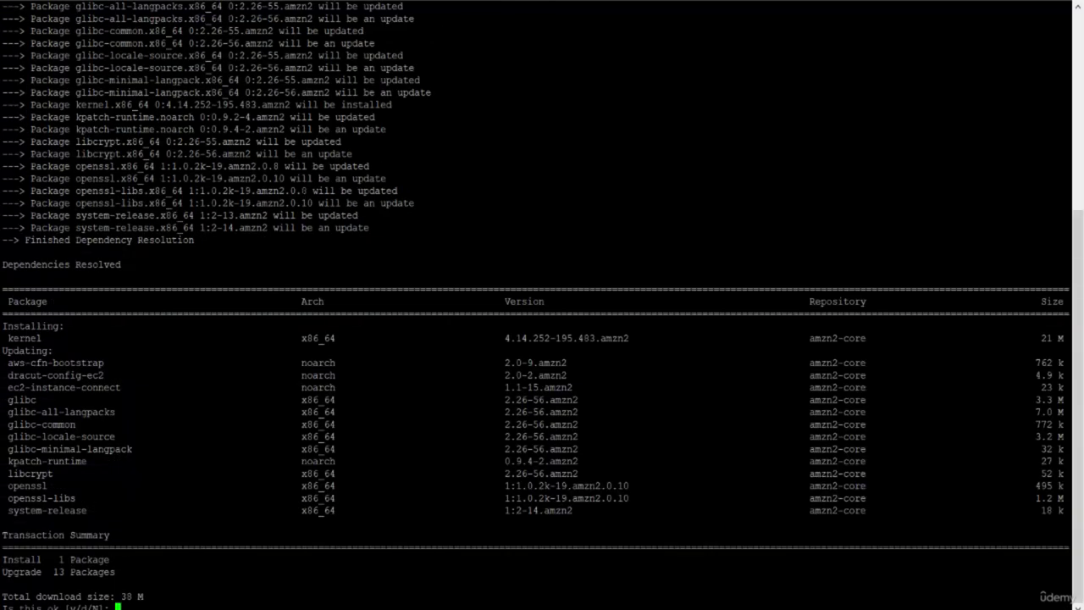
pyautogui.write('y')
pyautogui.press('Return')
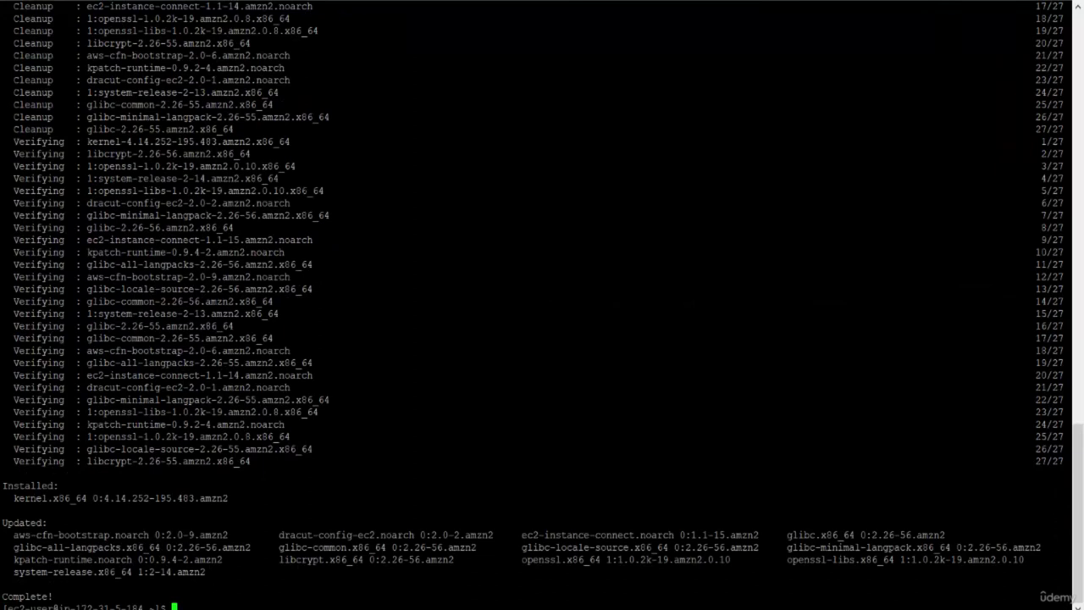
pyautogui.write('clear')
pyautogui.press('Return')
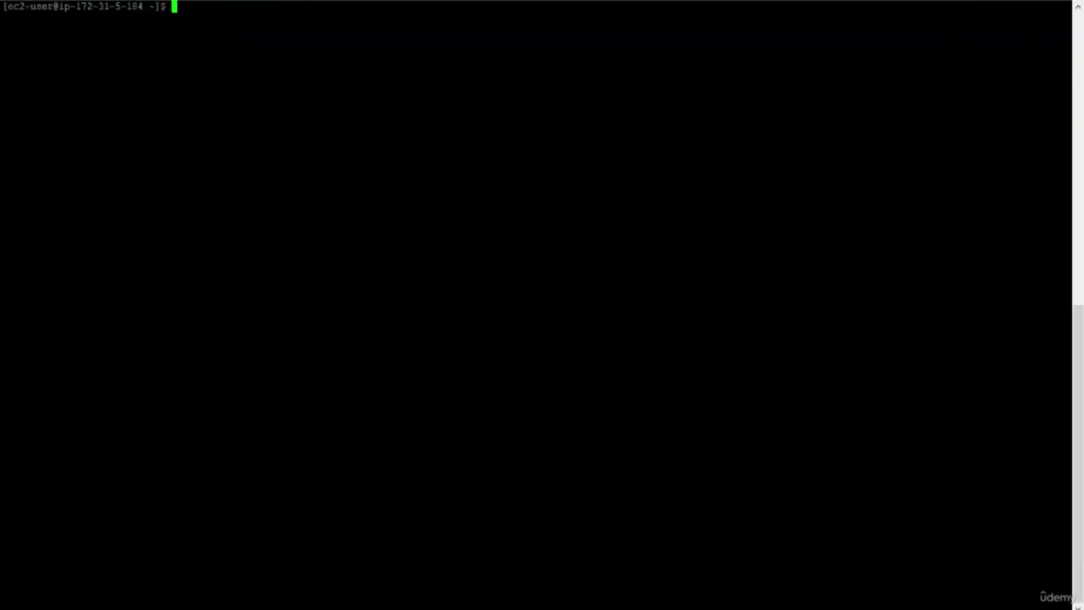
# Install Java with sudo yum install java, confirming Java and its 26 dependencies.
pyautogui.write('yum install java')
pyautogui.press('Return')
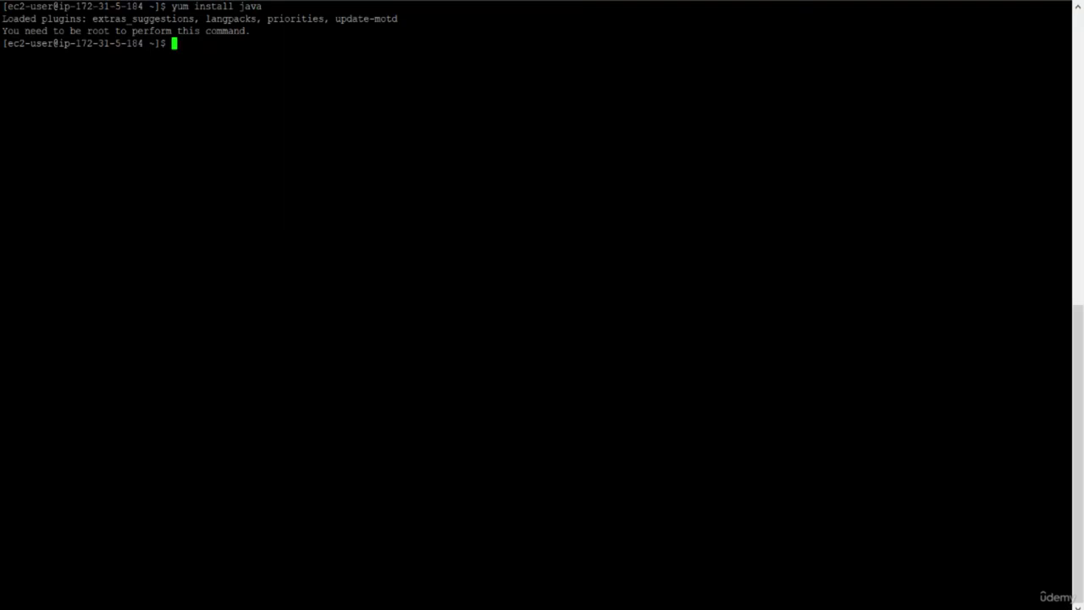
pyautogui.press('Up')
pyautogui.press('Left')
pyautogui.press('Left')
pyautogui.press('Left')
pyautogui.press('Left')
pyautogui.press('Left')
pyautogui.press('Left')
pyautogui.press('Left')
pyautogui.press('Left')
pyautogui.press('Left')
pyautogui.press('Left')
pyautogui.press('Left')
pyautogui.press('Left')
pyautogui.press('Left')
pyautogui.press('Left')
pyautogui.press('Left')
pyautogui.press('Left')
pyautogui.write('sudo')
pyautogui.press('Return')
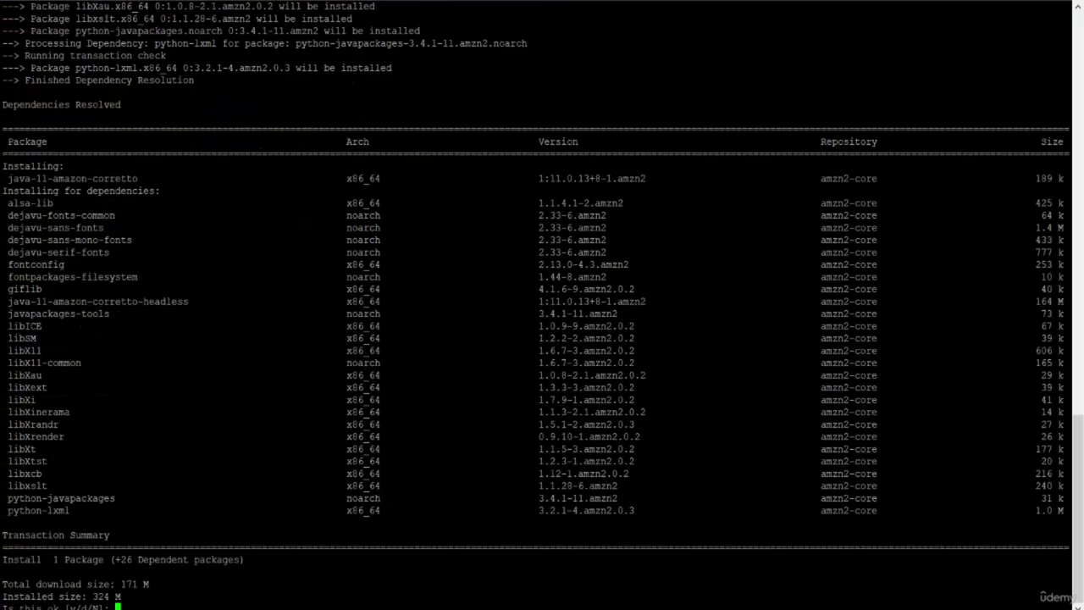
pyautogui.write('y')
pyautogui.press('Return')
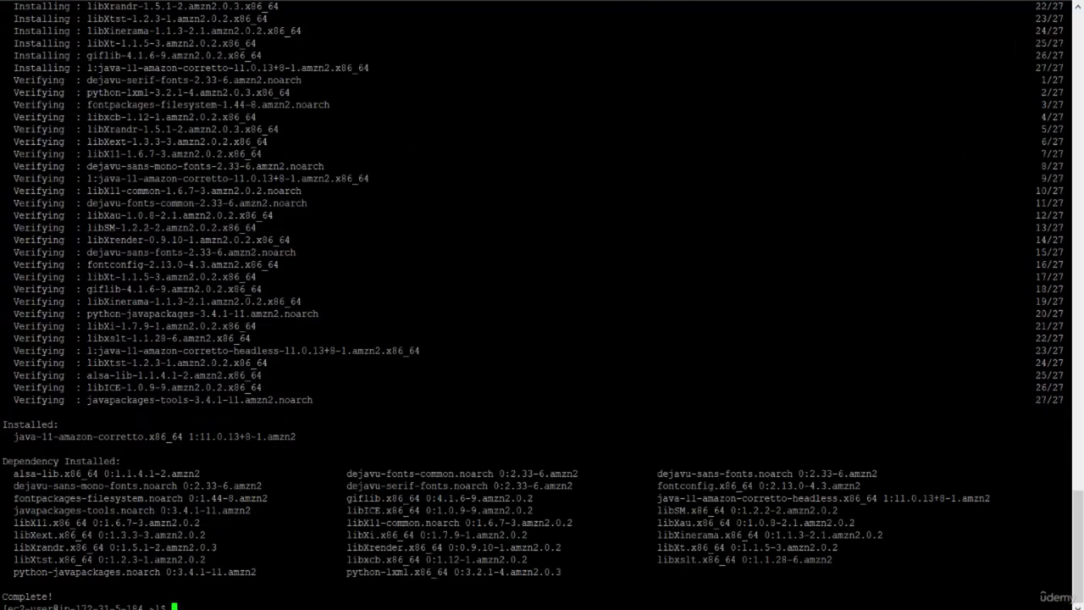
# Clear the terminal and verify java -version reports openjdk 11.0.13 (Corretto).
pyautogui.write('java -')
pyautogui.press('BackSpace')
pyautogui.press('BackSpace')
pyautogui.press('BackSpace')
pyautogui.press('BackSpace')
pyautogui.press('BackSpace')
pyautogui.press('BackSpace')
pyautogui.write('clear')
pyautogui.press('Return')
pyautogui.write('java -version')
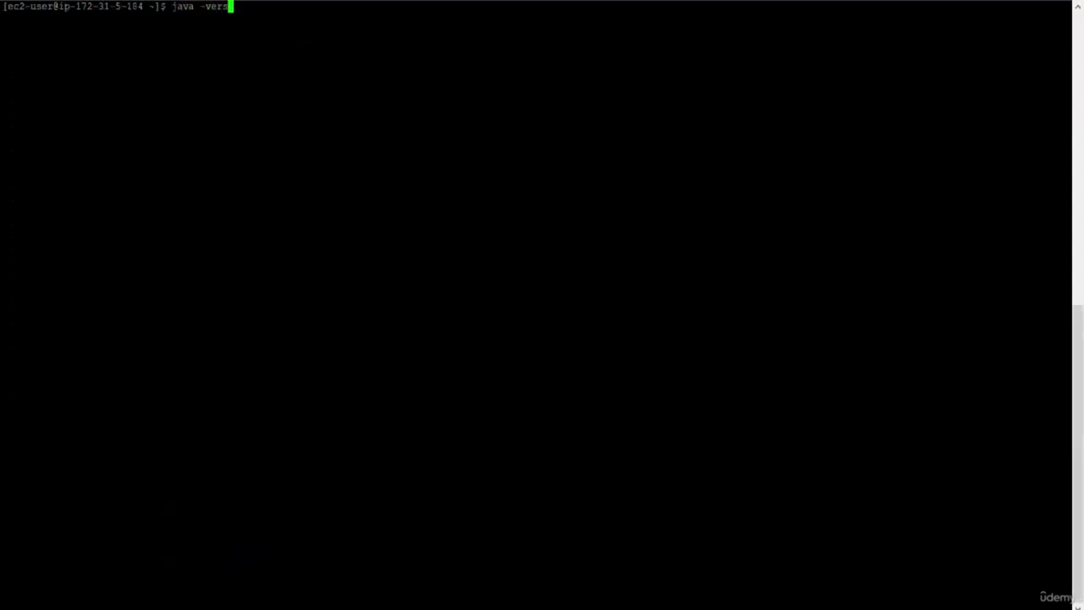
pyautogui.press('Return')
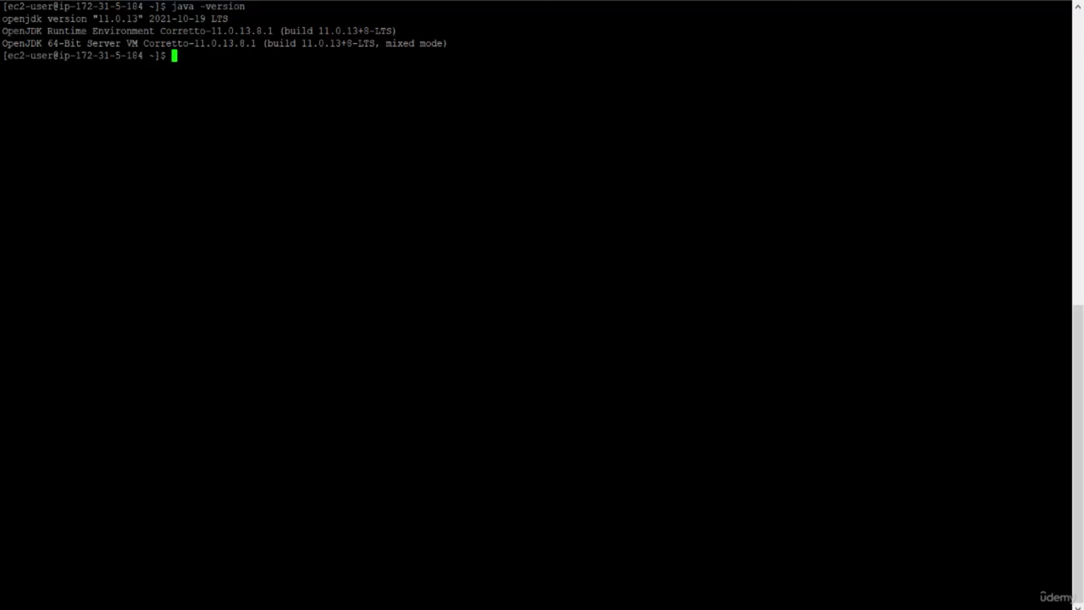
pyautogui.hotkey('alt', 'Tab')
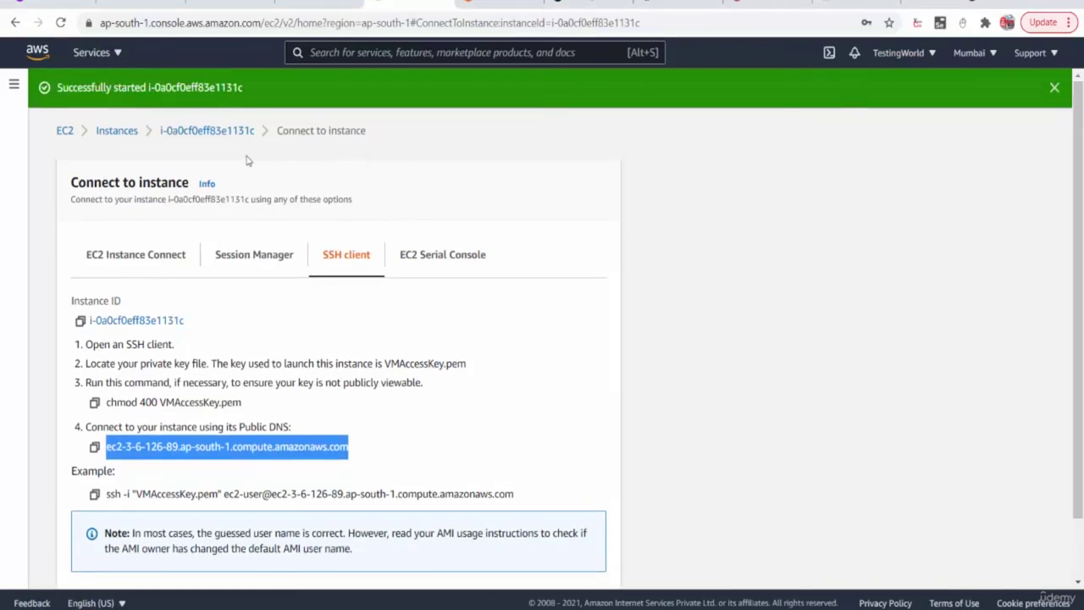
# Go from the EC2 Dashboard to the Instances list showing both instances.
pyautogui.click(13, 83)
pyautogui.click(72, 129)
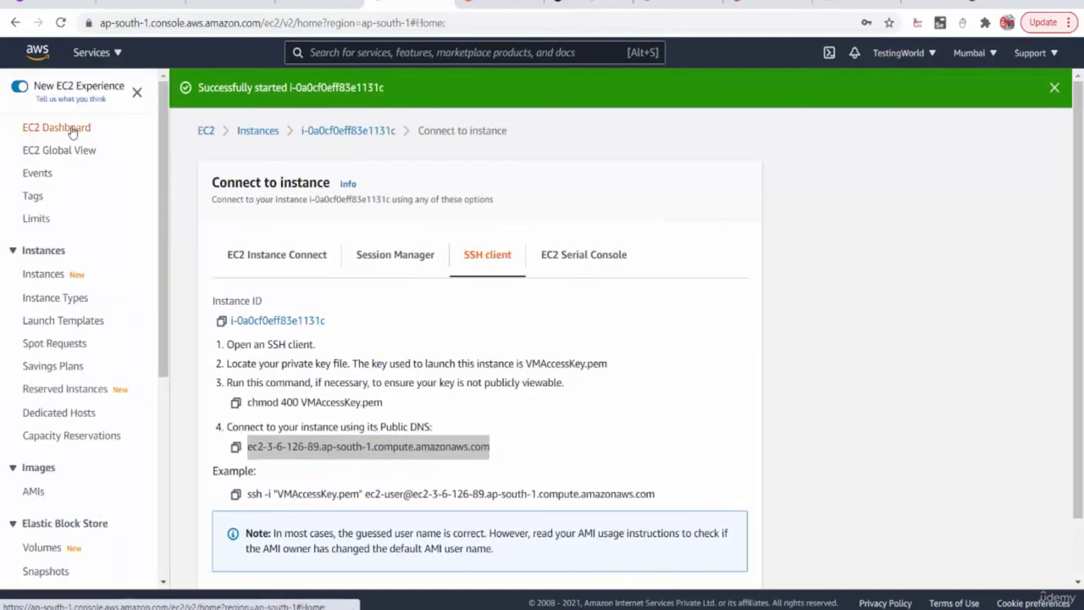
pyautogui.click(42, 275)
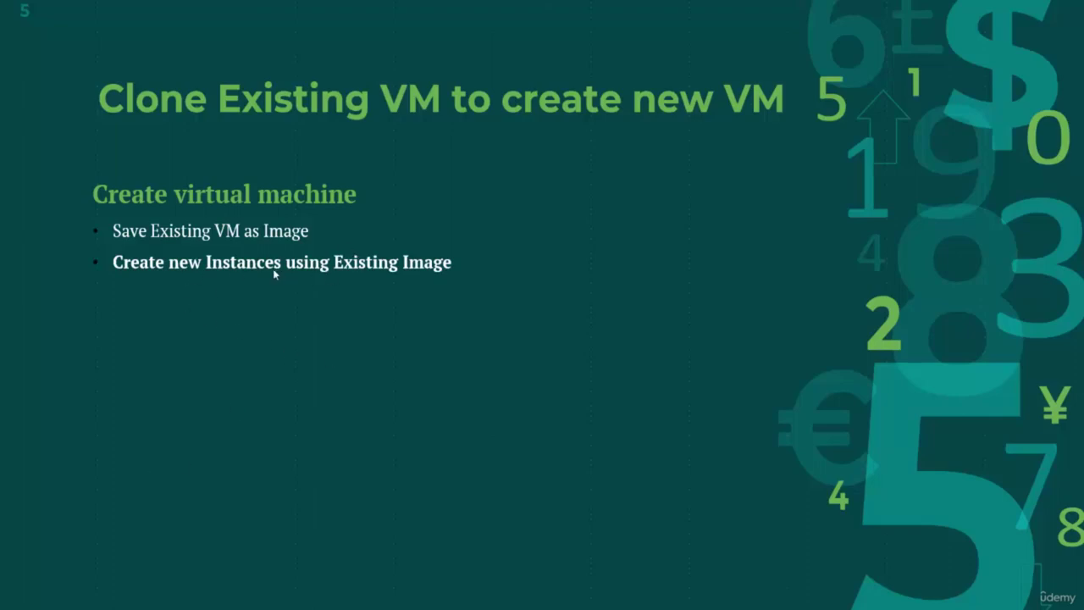
# Select running instance i-0a0cf0eff83e1131c and start creating an image from it.
pyautogui.hotkey('alt', 'Tab')
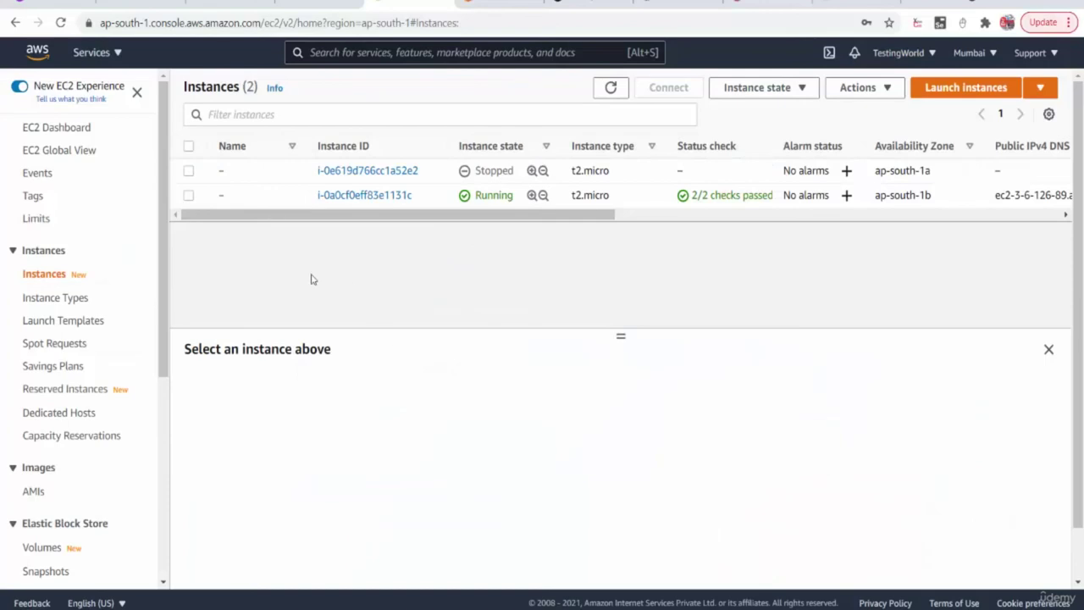
pyautogui.click(188, 196)
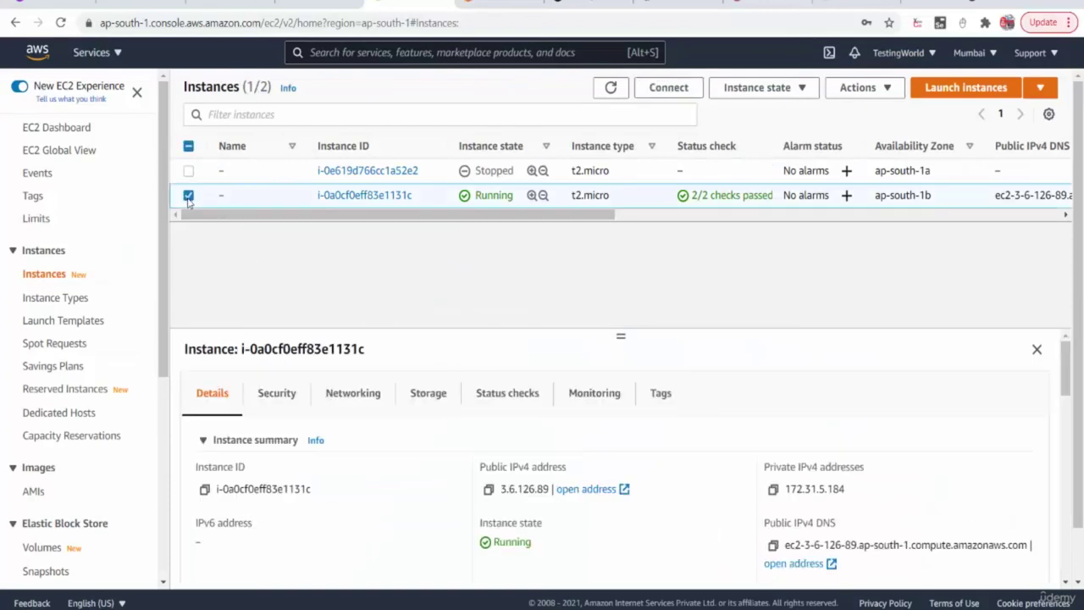
pyautogui.click(860, 88)
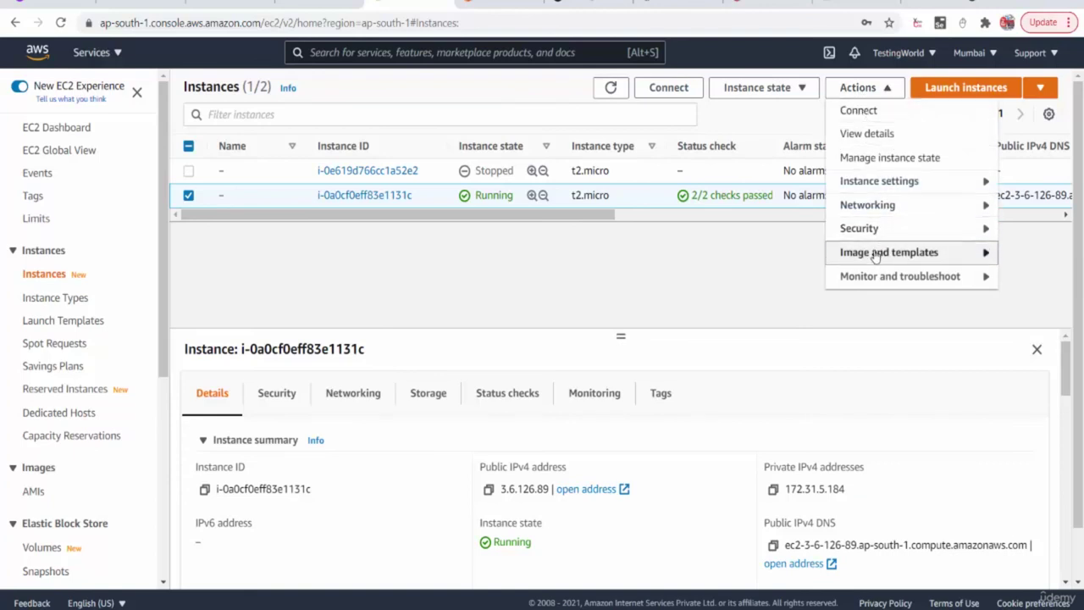
pyautogui.moveTo(876, 256)
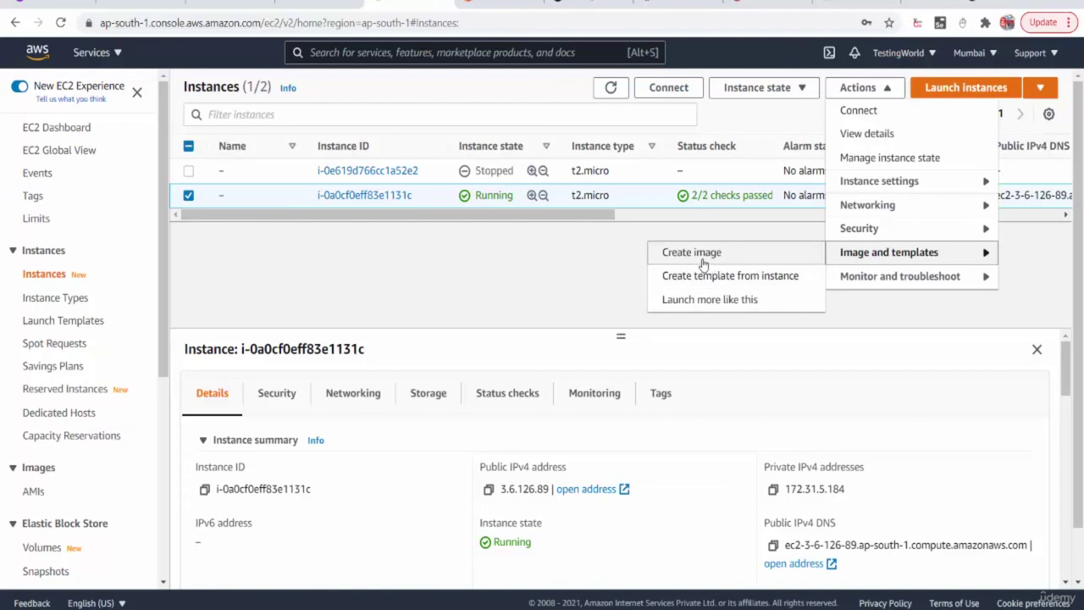
pyautogui.click(701, 255)
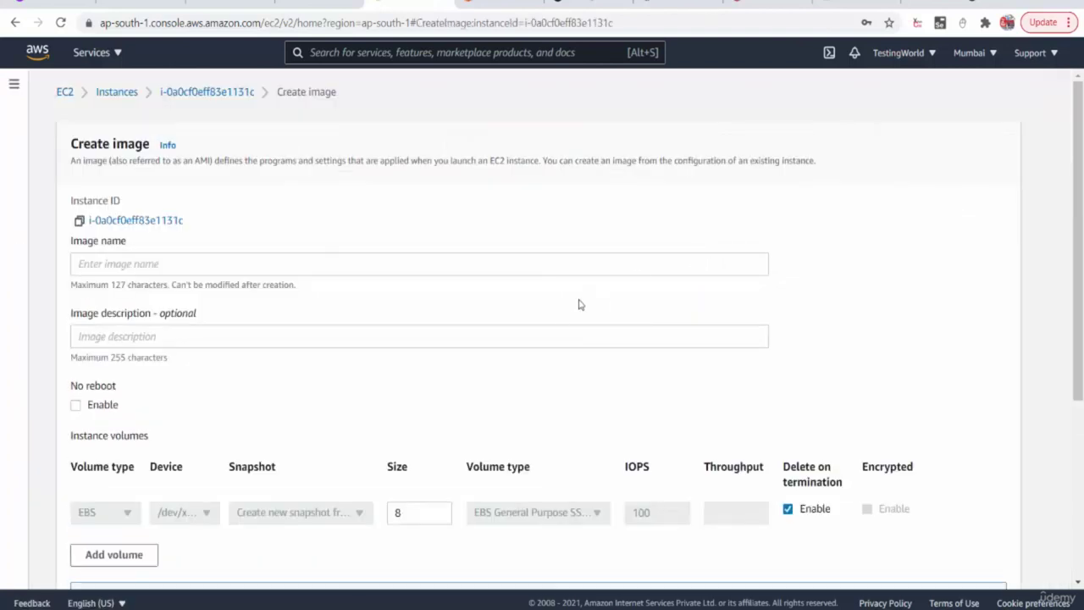
# Name the image VM_TestingWorld with description 'Java Installed' and create it.
pyautogui.click(153, 267)
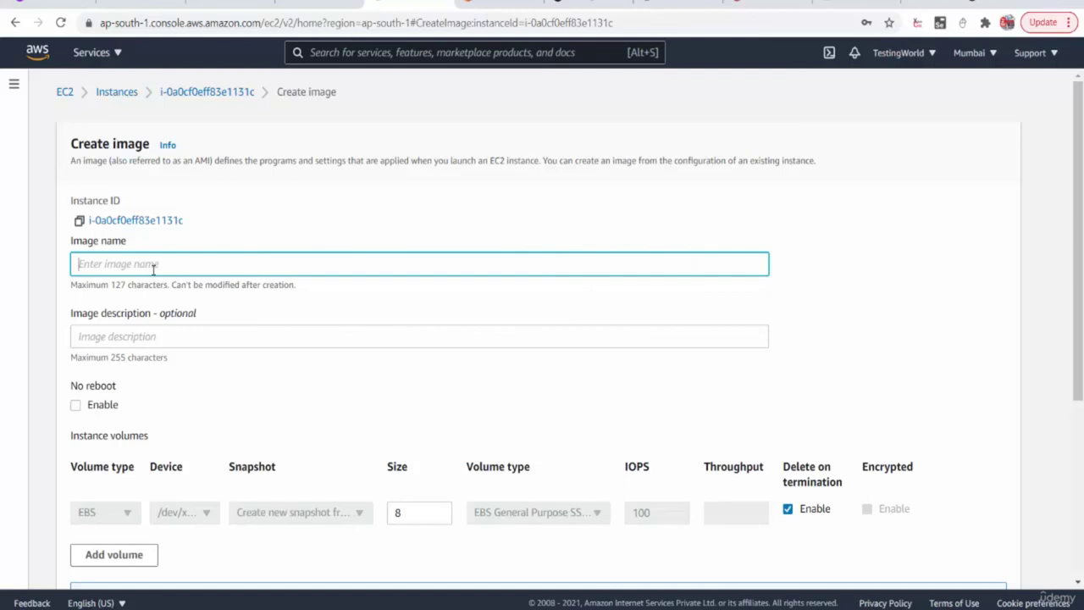
pyautogui.write('VM_TestingWorld')
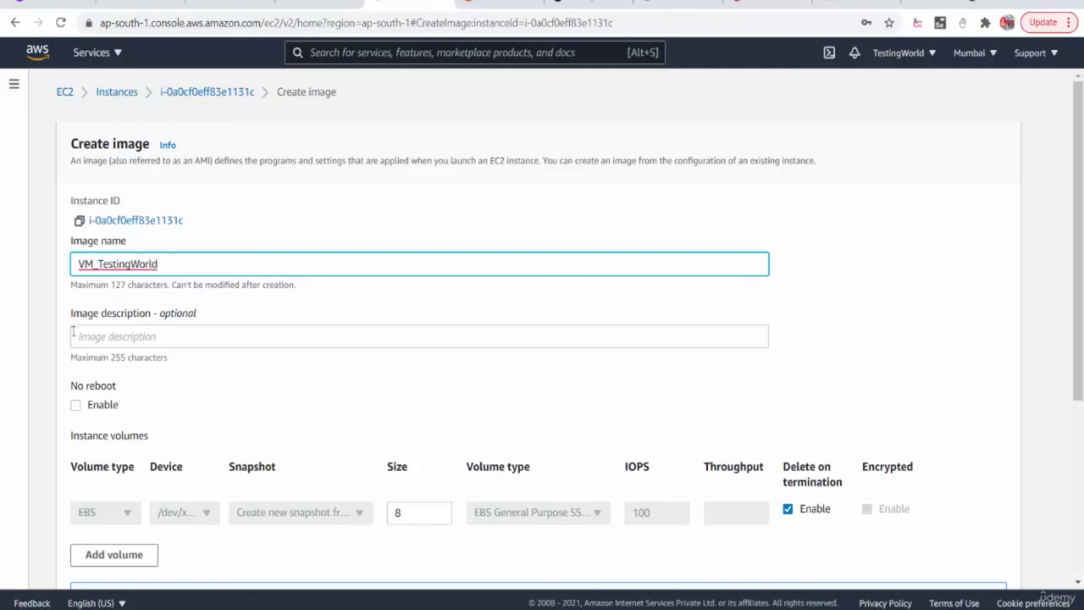
pyautogui.click(130, 343)
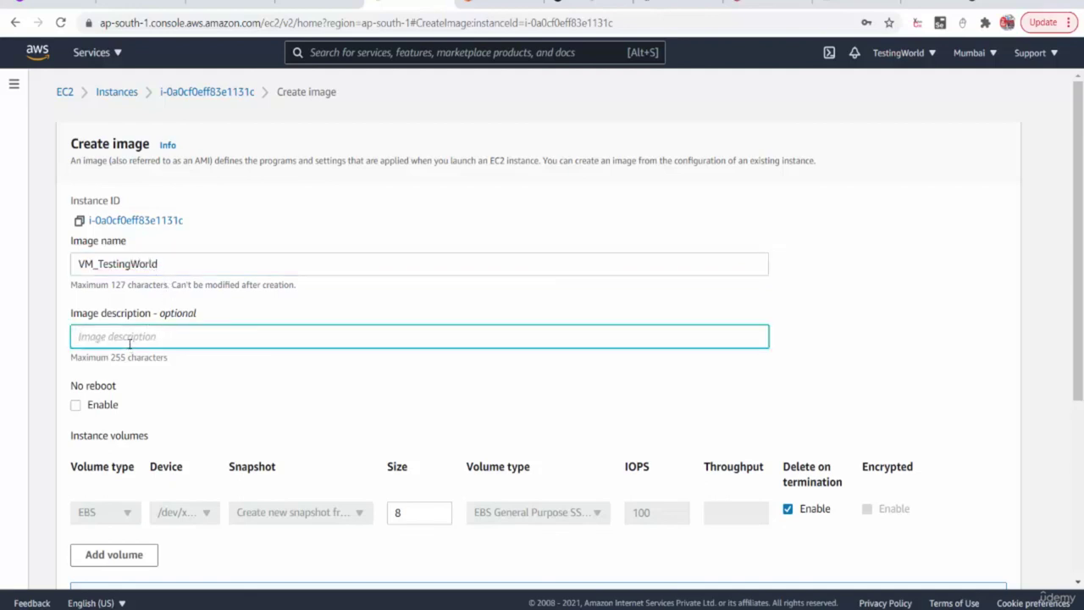
pyautogui.write('Java Installed')
pyautogui.scroll(-2, 1042, 221)
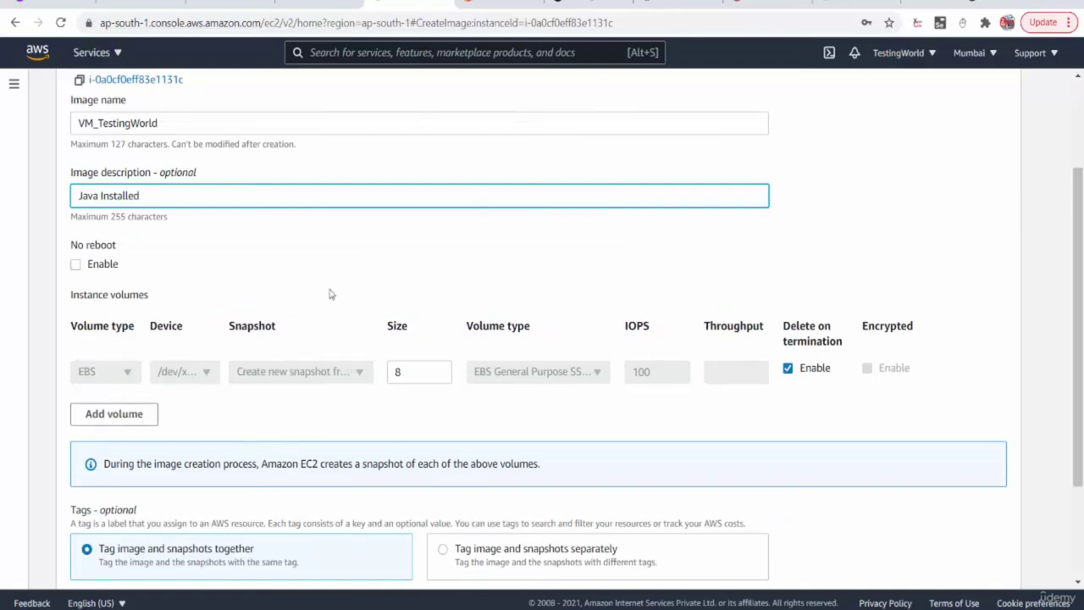
pyautogui.doubleClick(396, 371)
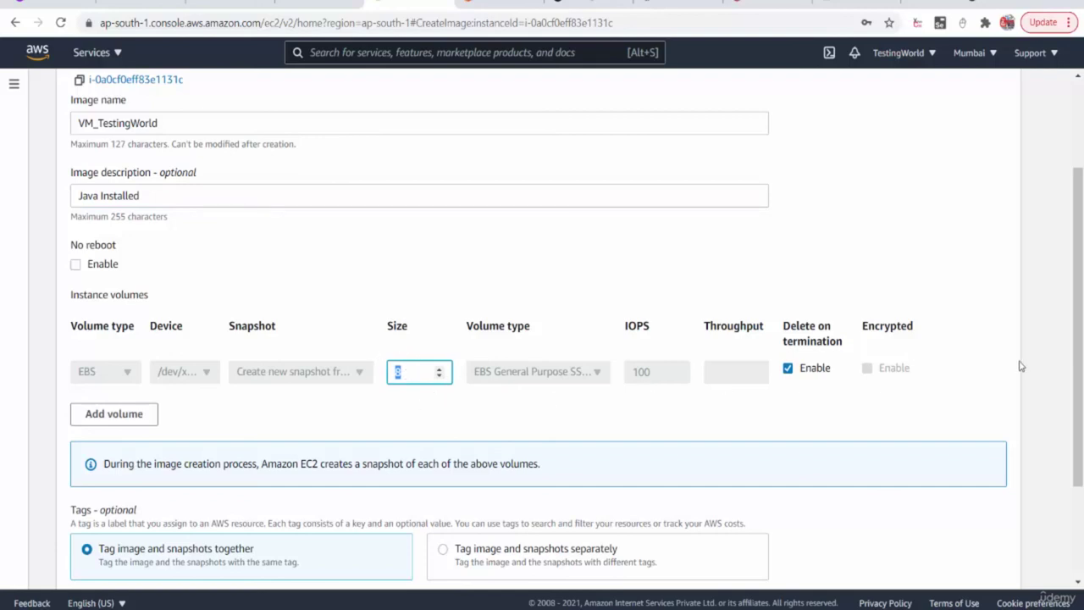
pyautogui.scroll(-2, 1082, 394)
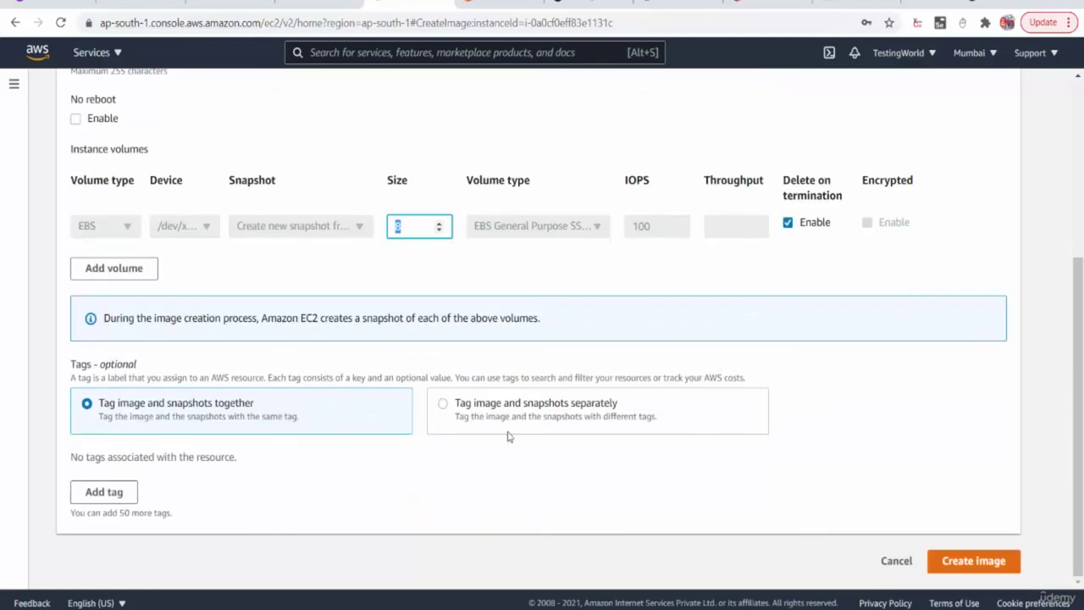
pyautogui.click(973, 561)
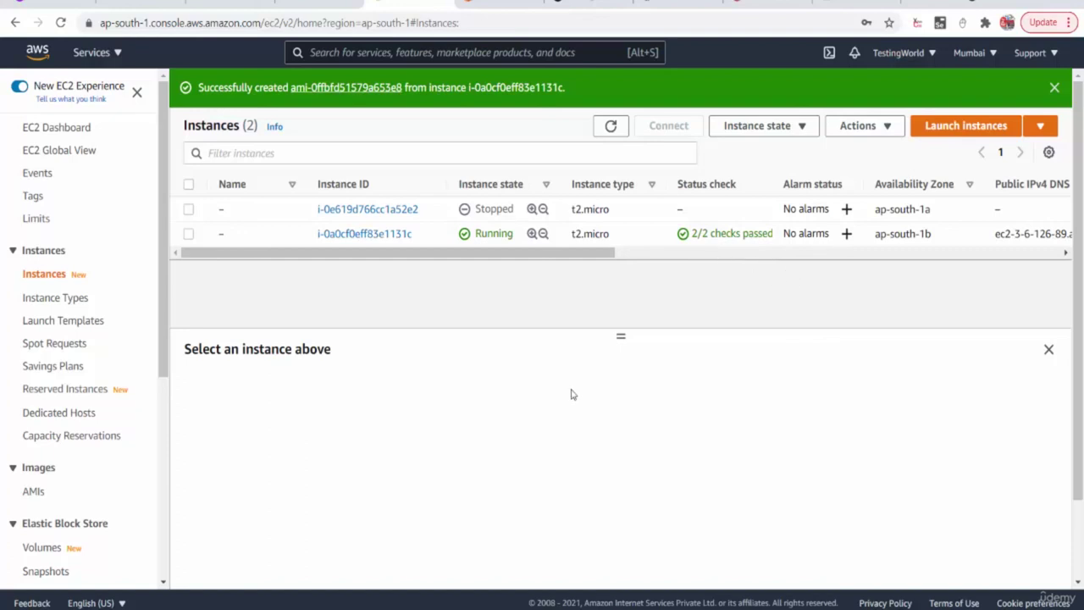
# Open the AMIs list under the Owned by me filter, with VM_TestingWorld pending.
pyautogui.click(39, 495)
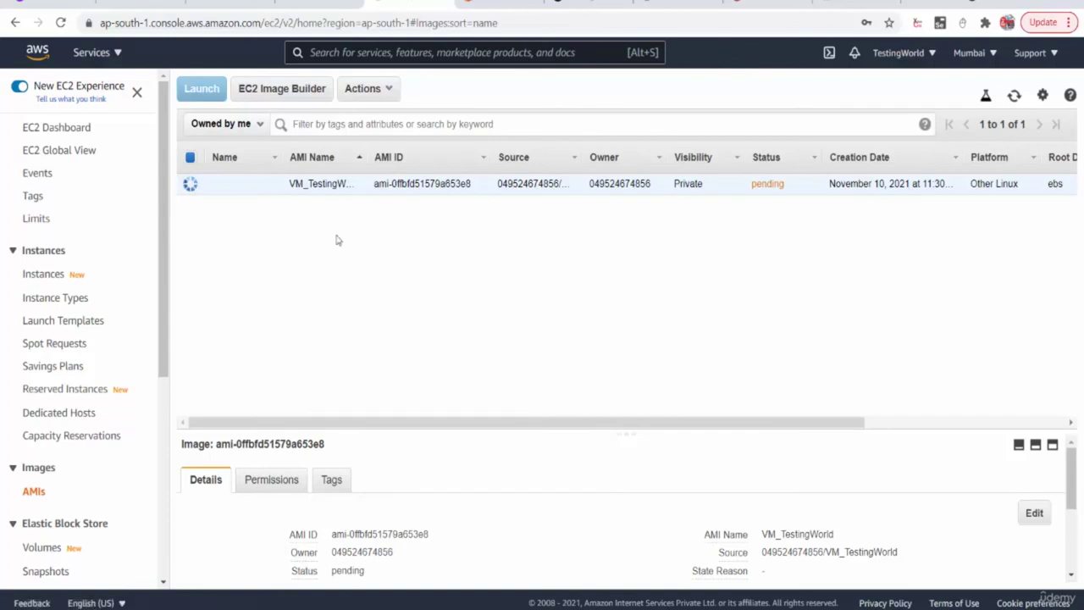
pyautogui.click(261, 125)
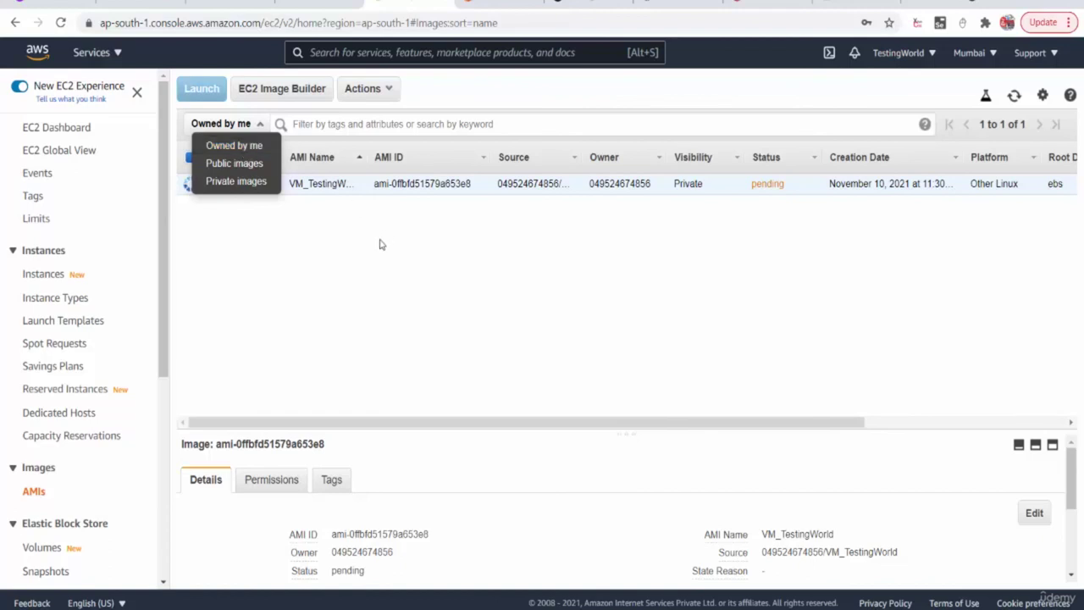
pyautogui.click(352, 244)
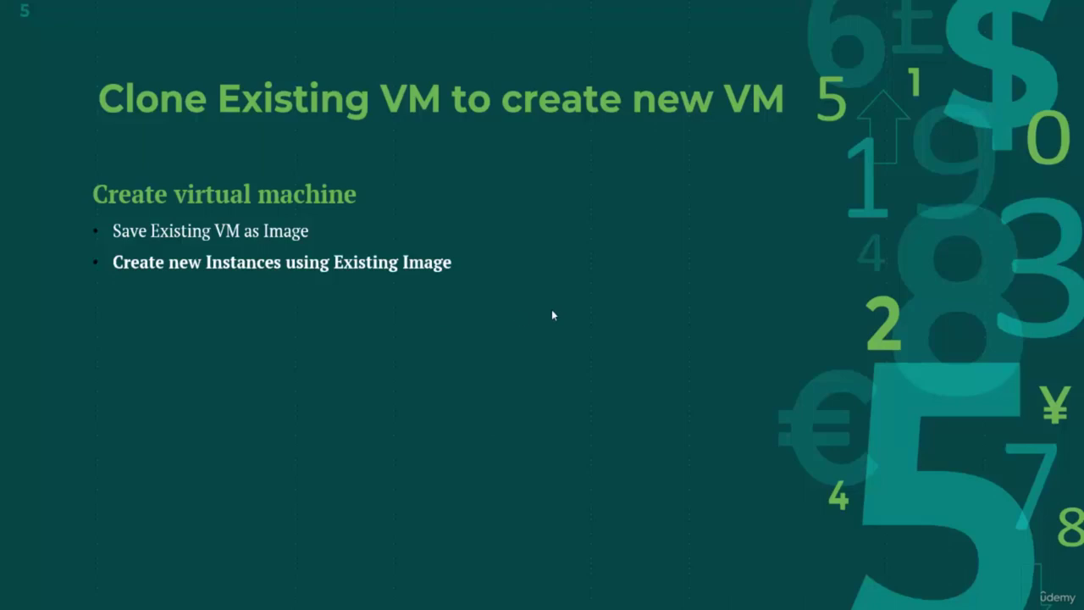
pyautogui.hotkey('alt', 'Tab')
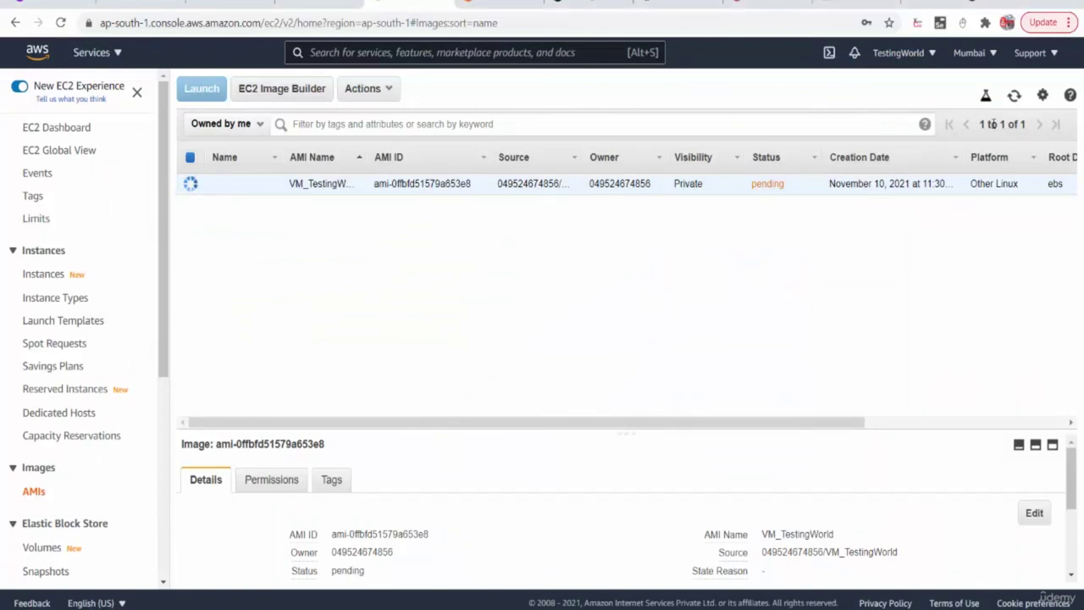
# Refresh the AMIs, try Public and Private filters, then return to Owned by me.
pyautogui.click(1014, 96)
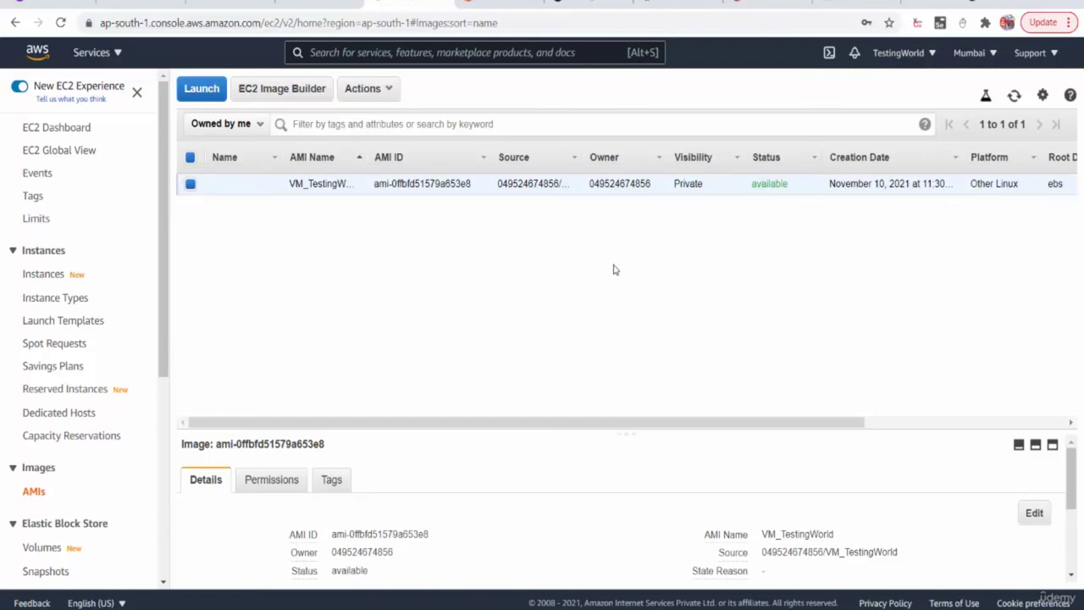
pyautogui.click(244, 127)
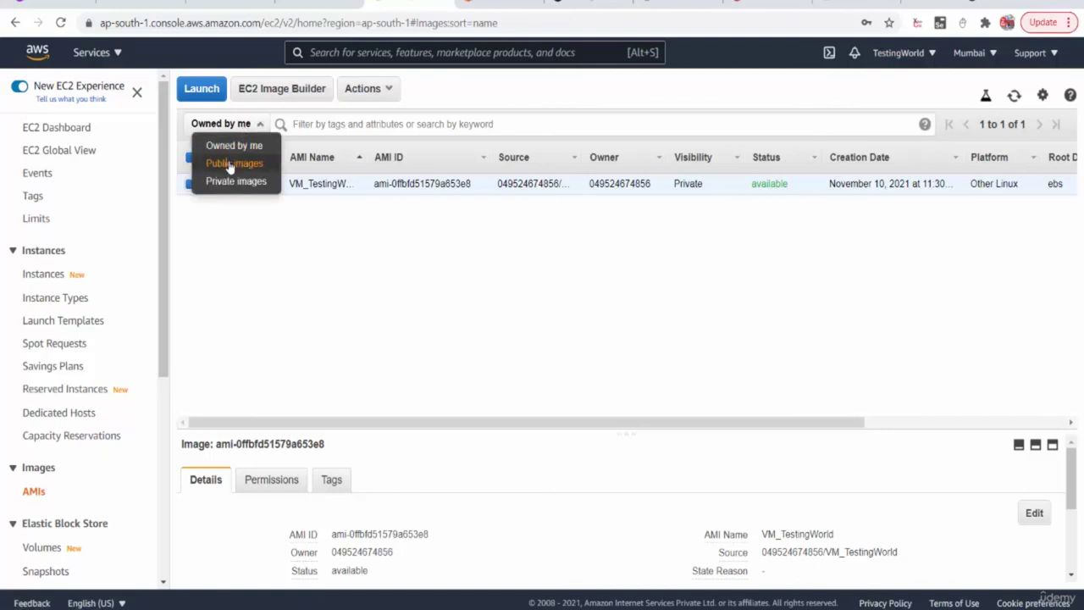
pyautogui.click(235, 163)
pyautogui.click(240, 127)
pyautogui.click(229, 181)
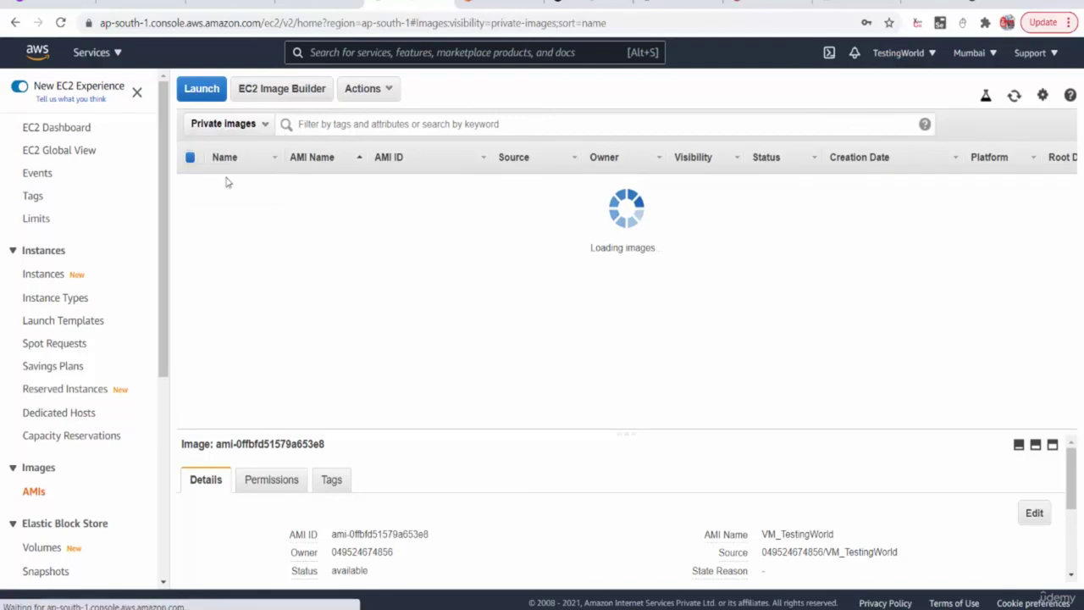
pyautogui.click(244, 127)
pyautogui.click(235, 147)
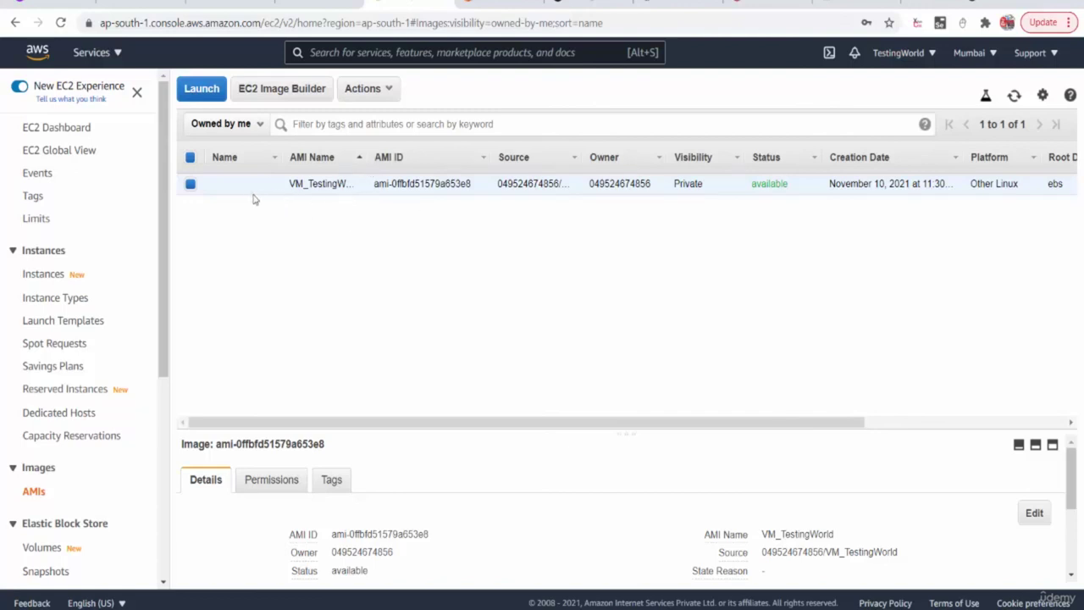
# Launch a t2.micro from VM_TestingWorld, keeping default details, storage and tags.
pyautogui.click(212, 92)
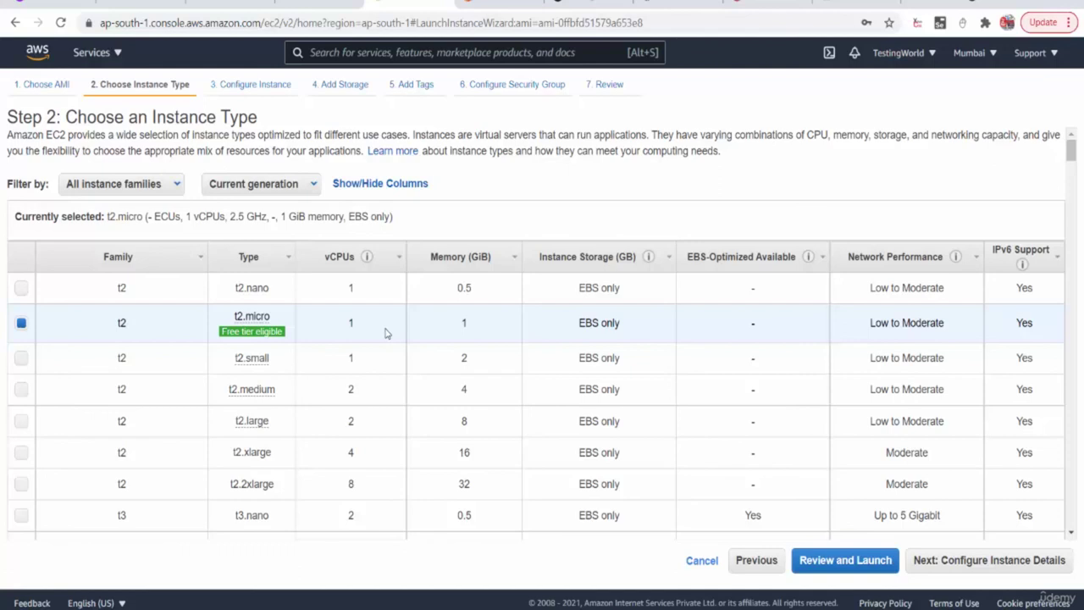
pyautogui.click(949, 563)
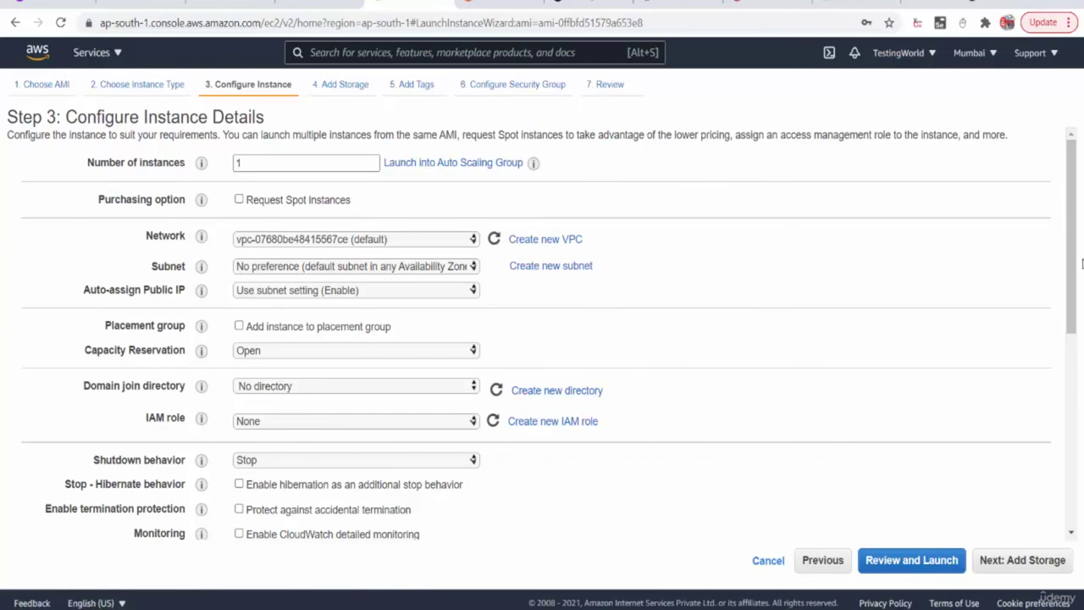
pyautogui.moveTo(1081, 264); pyautogui.dragTo(1074, 458)
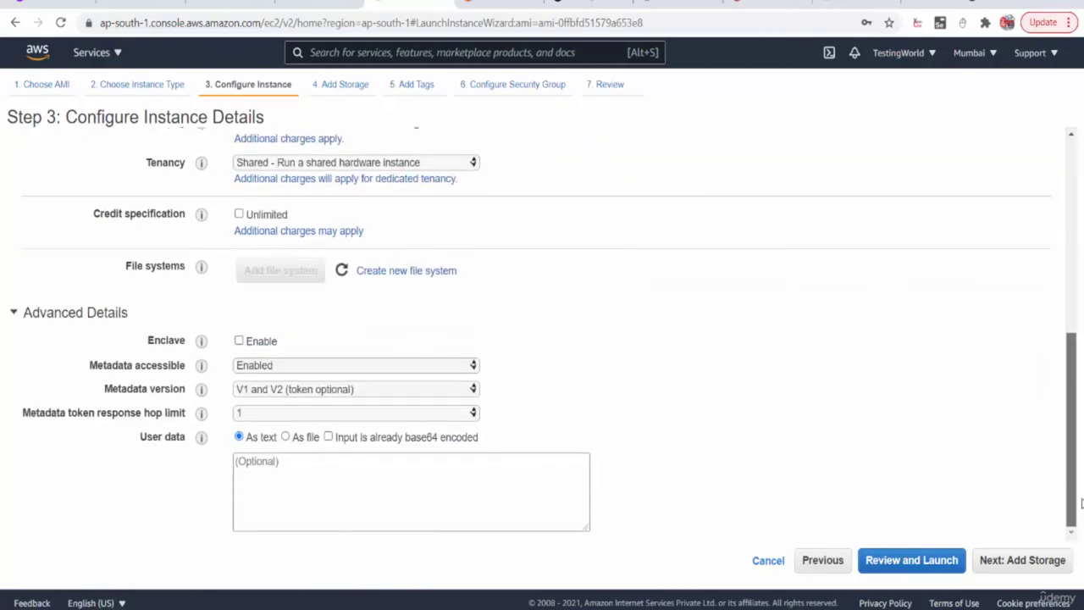
pyautogui.click(1044, 566)
pyautogui.click(418, 253)
pyautogui.click(1020, 561)
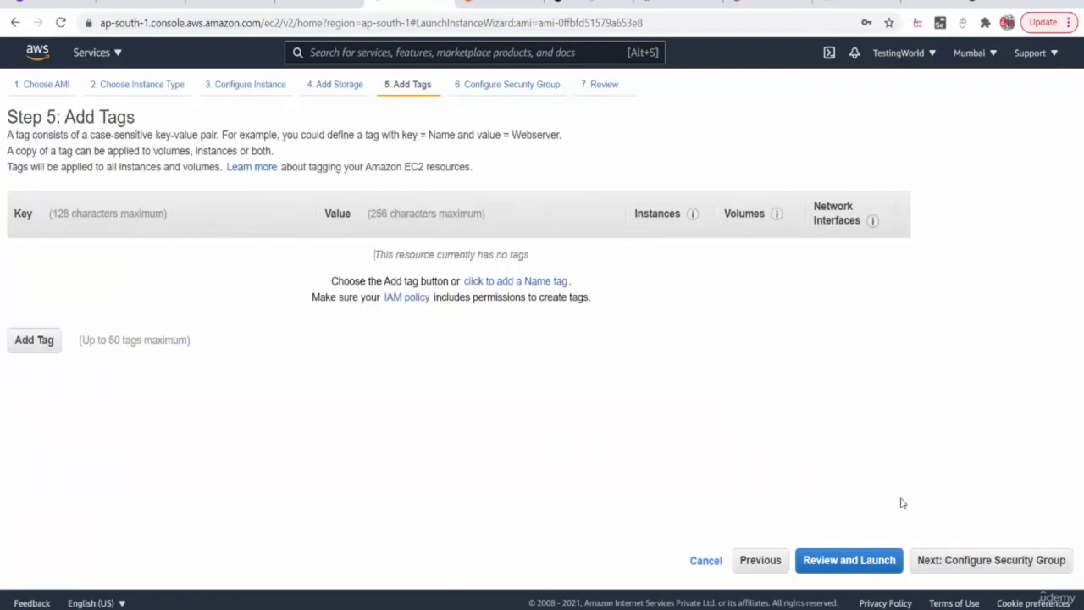
pyautogui.click(974, 560)
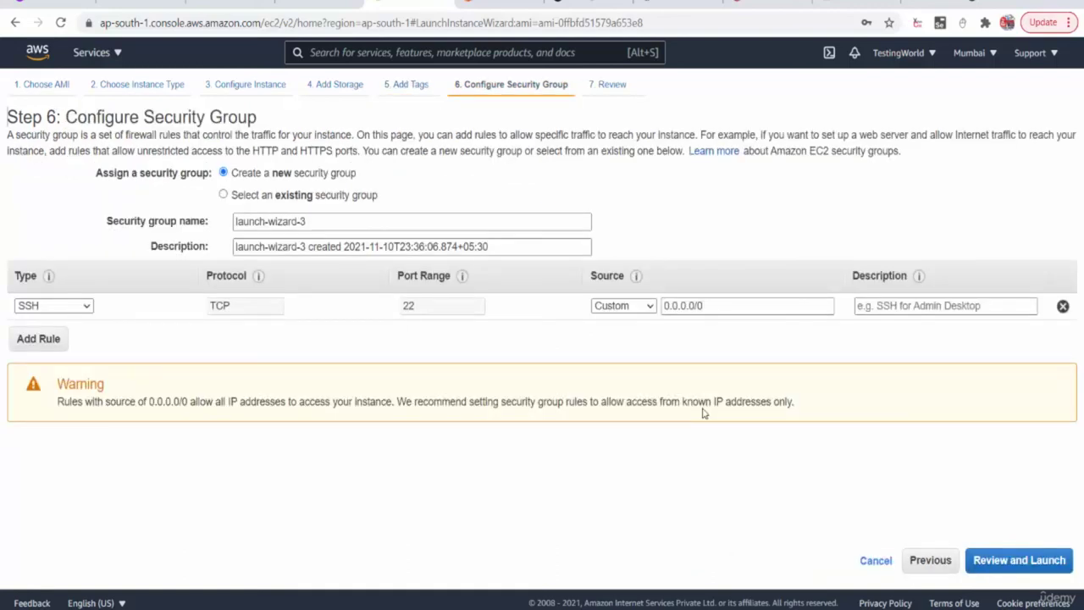
# Set the SSH rule source to Anywhere and review the launch settings.
pyautogui.click(623, 306)
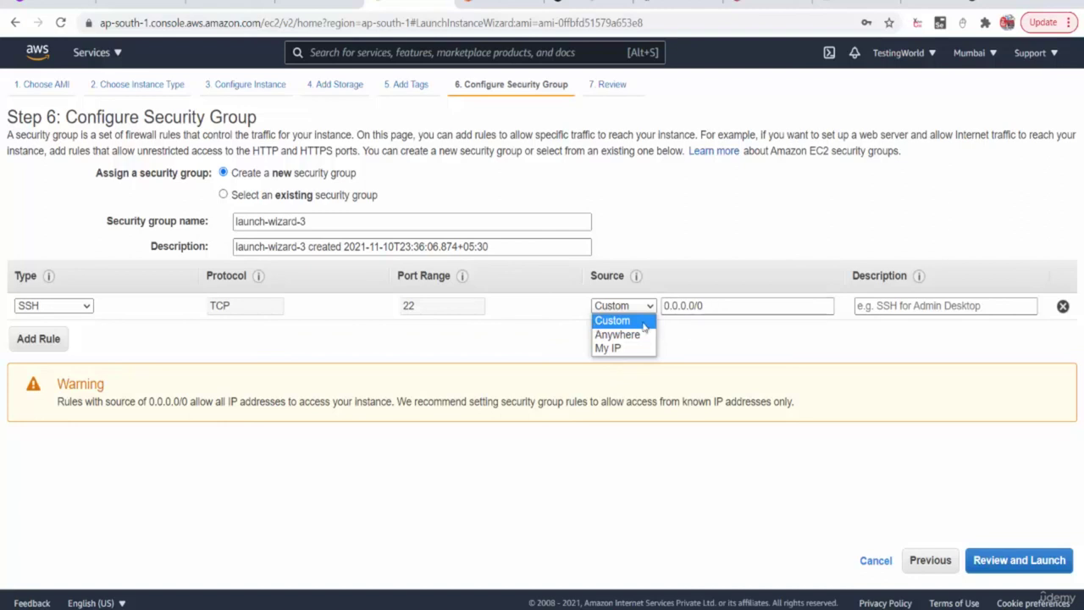
pyautogui.click(634, 334)
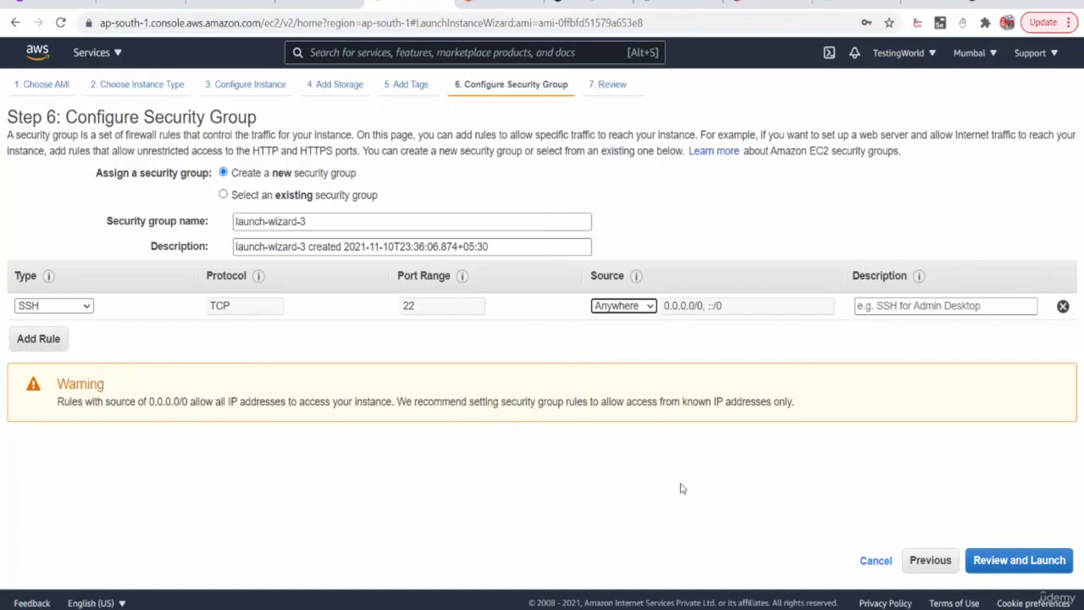
pyautogui.click(1004, 572)
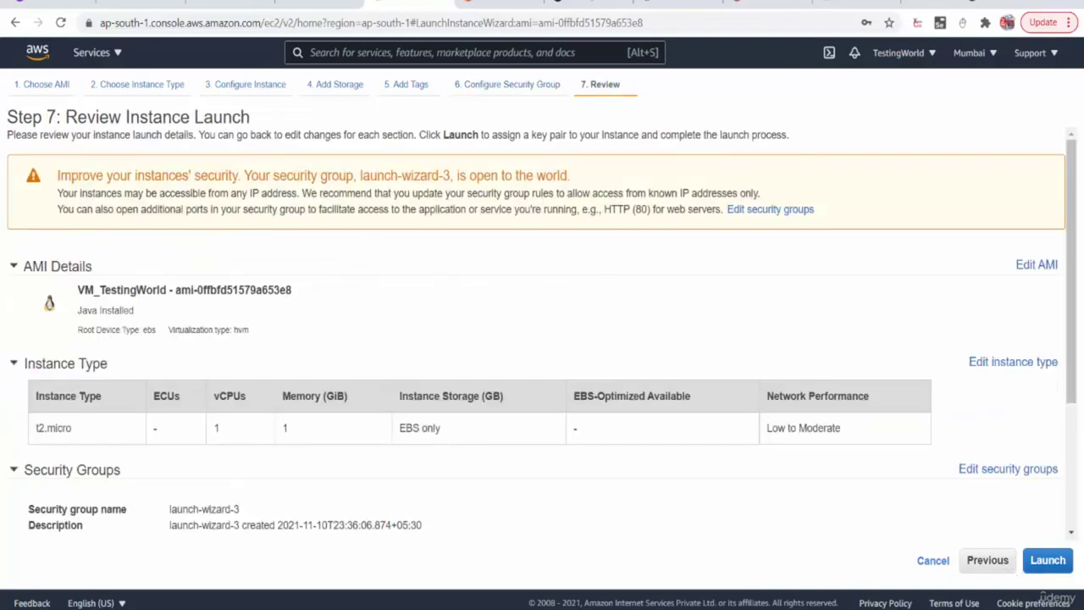
pyautogui.scroll(-2, 1076, 292)
pyautogui.scroll(2, 1075, 292)
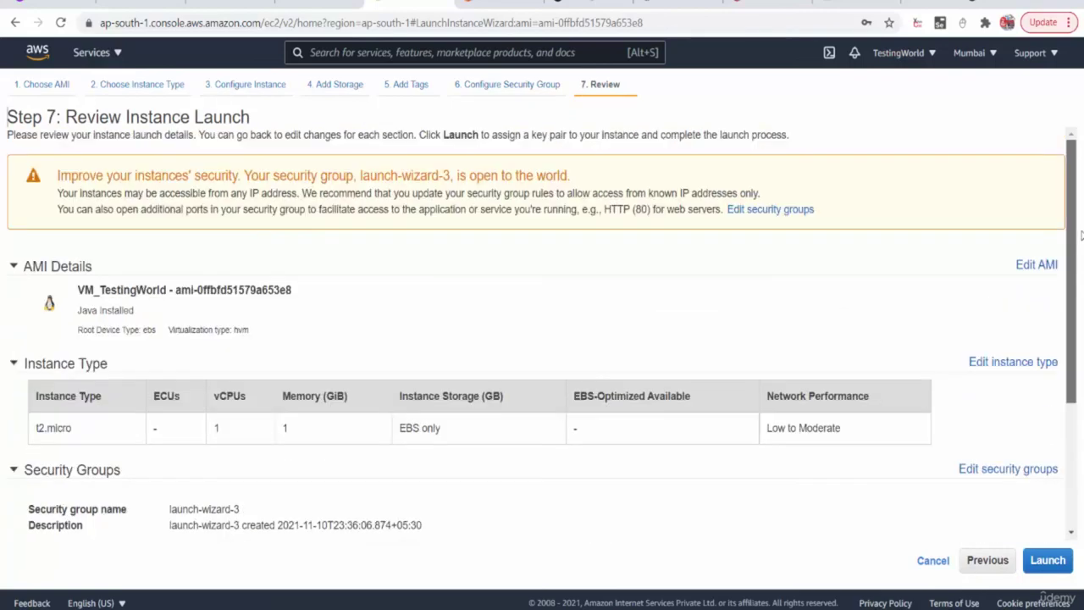
# Launch the instance with existing key pair VMAccessKey, acknowledging the private key file.
pyautogui.click(1047, 561)
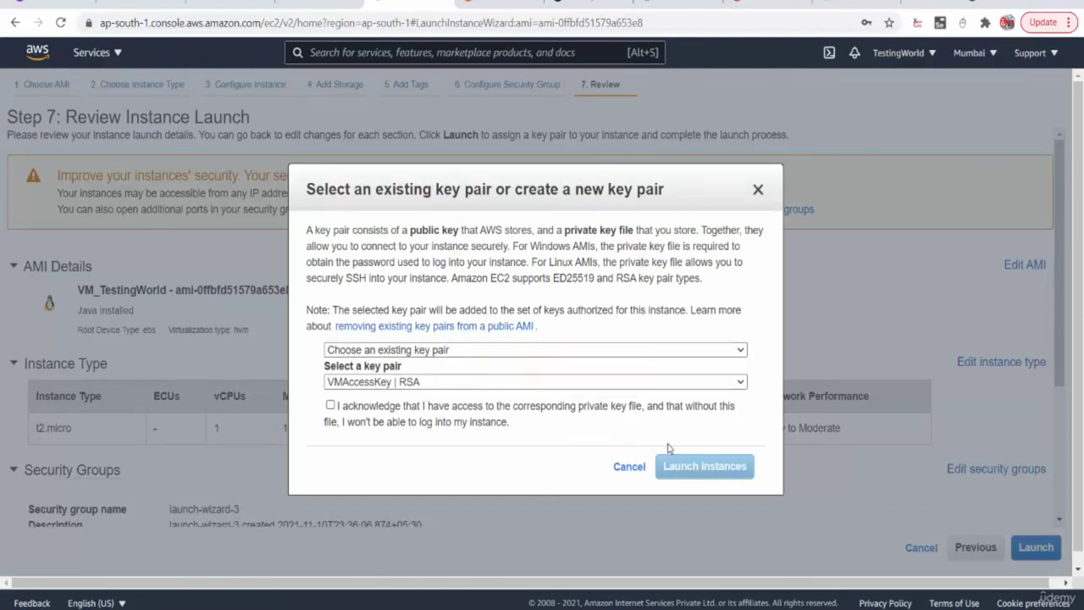
pyautogui.click(742, 350)
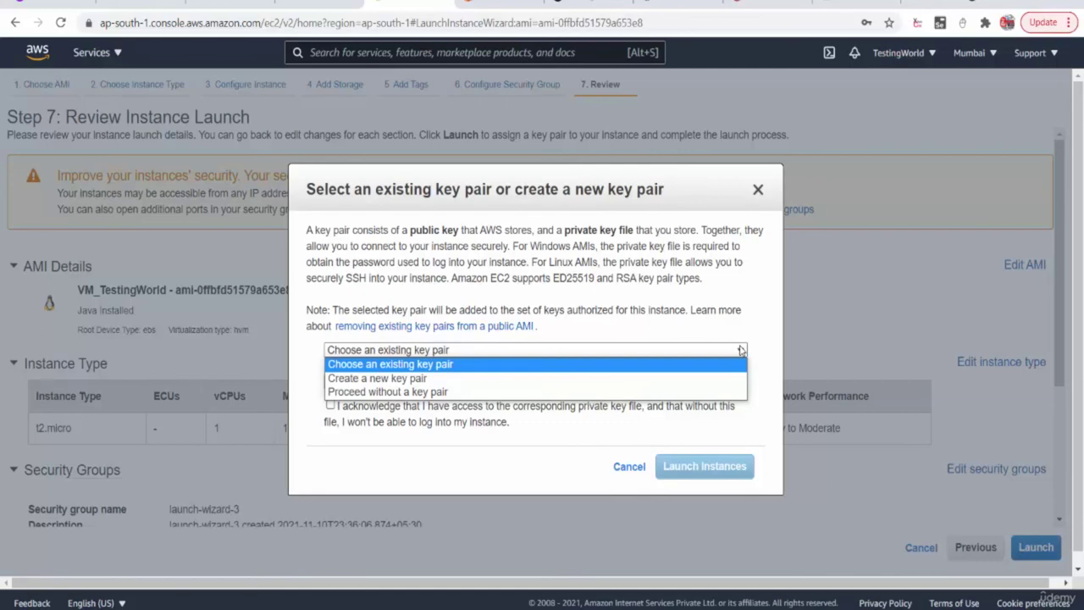
pyautogui.click(741, 349)
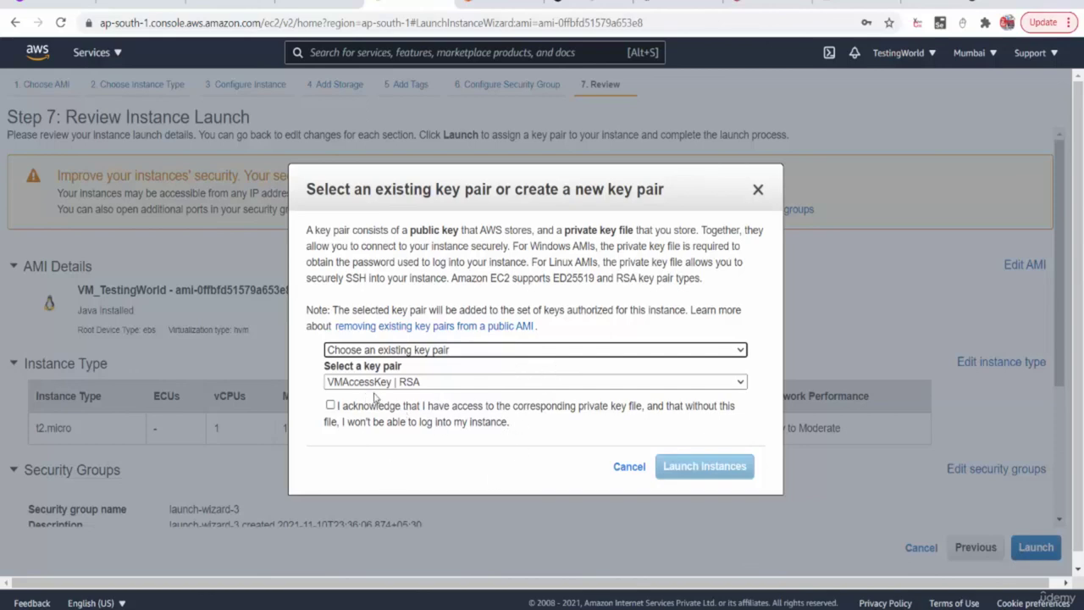
pyautogui.click(331, 406)
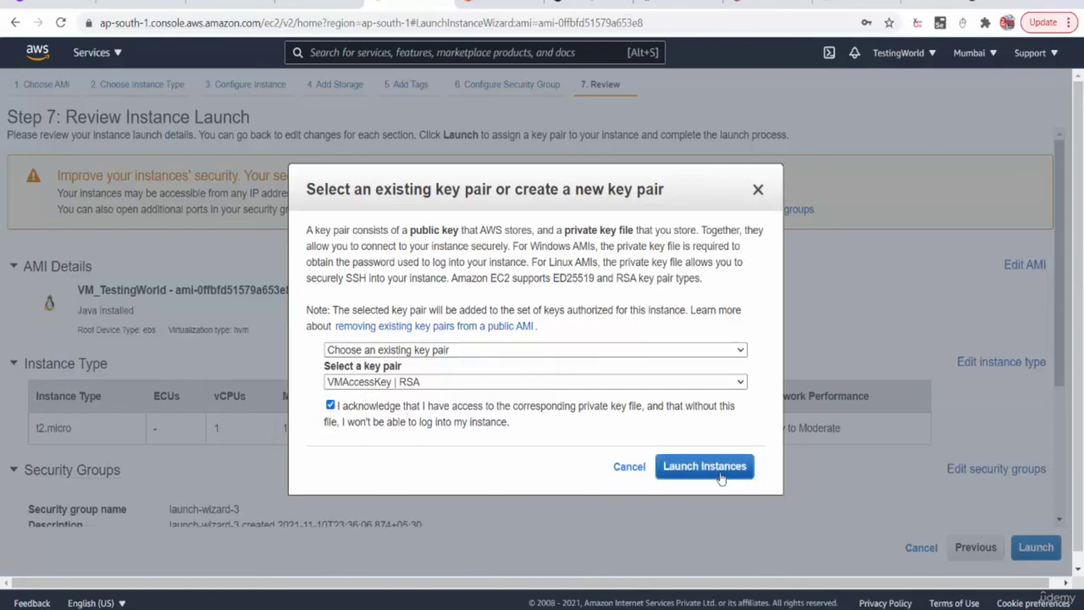
pyautogui.click(719, 474)
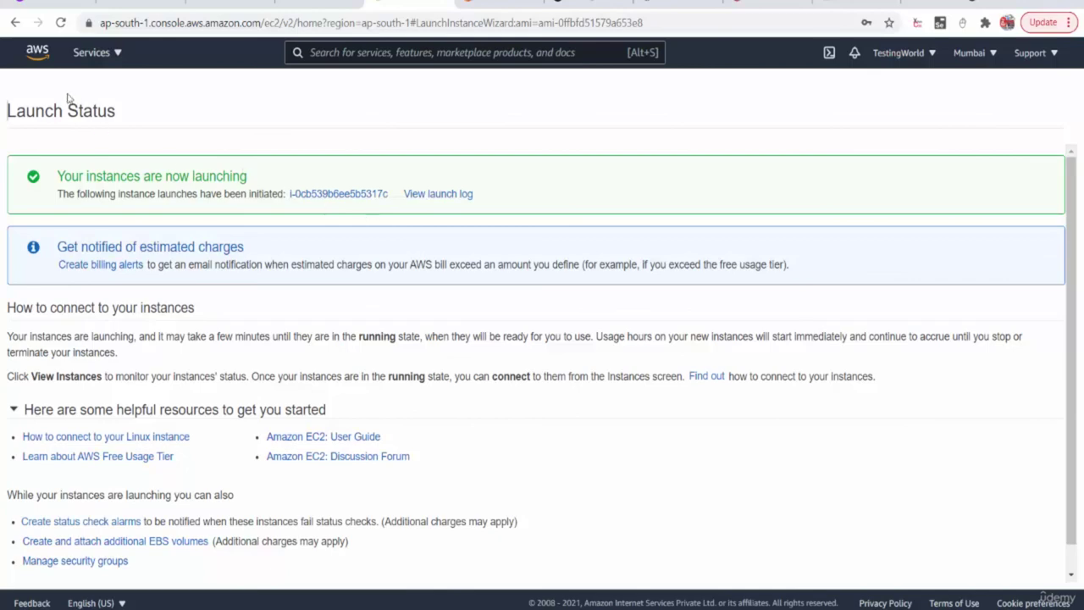
pyautogui.click(95, 53)
# Go to EC2 Instances and review the new VM_TestingWorld instance's details and launch time.
pyautogui.click(77, 209)
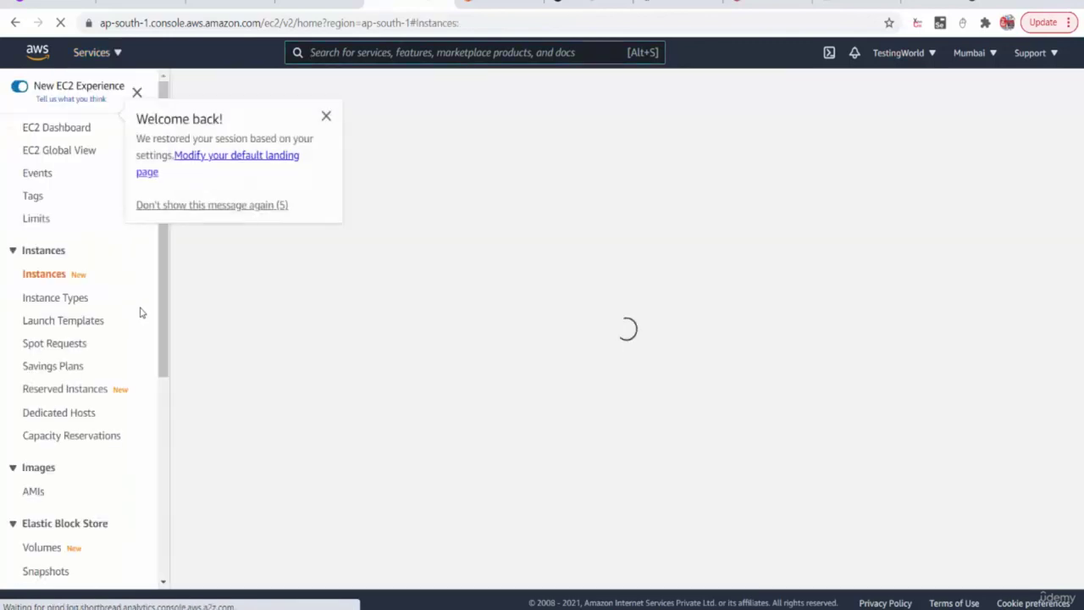
pyautogui.click(46, 277)
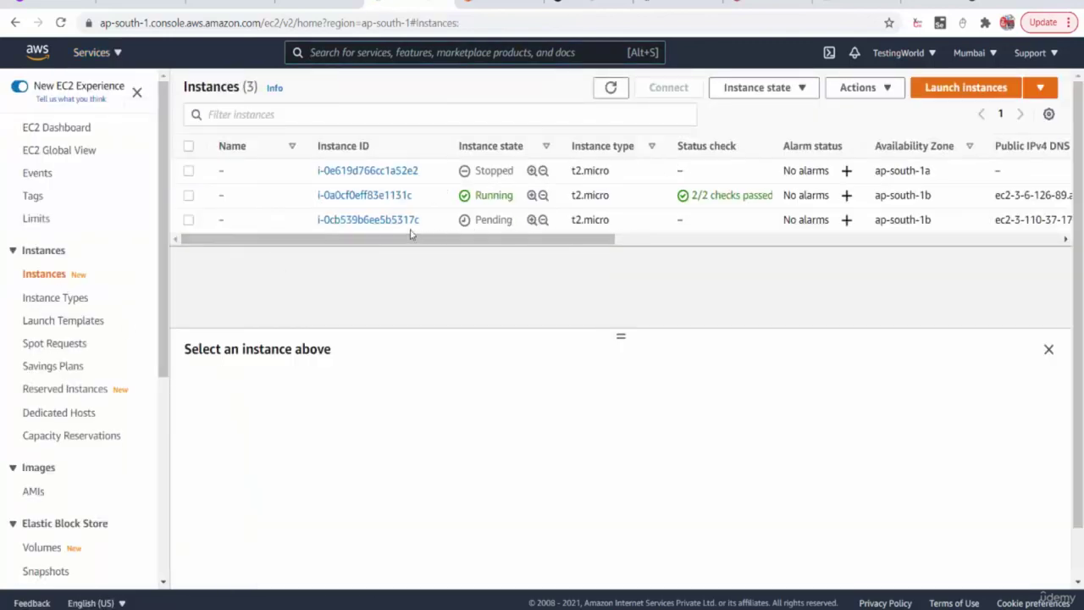
pyautogui.click(283, 220)
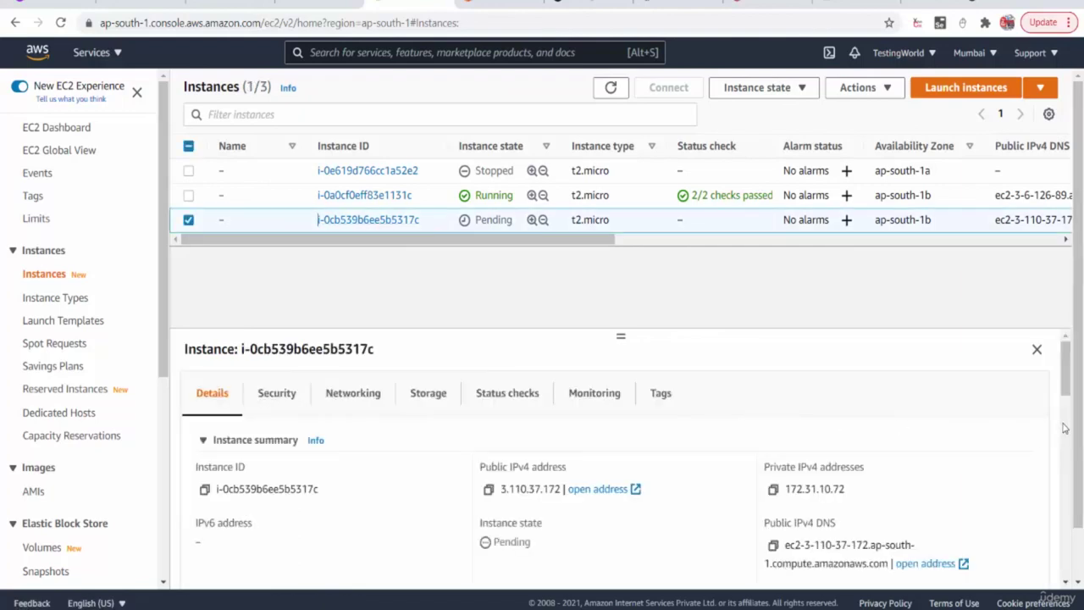
pyautogui.scroll(-4, 1055, 434)
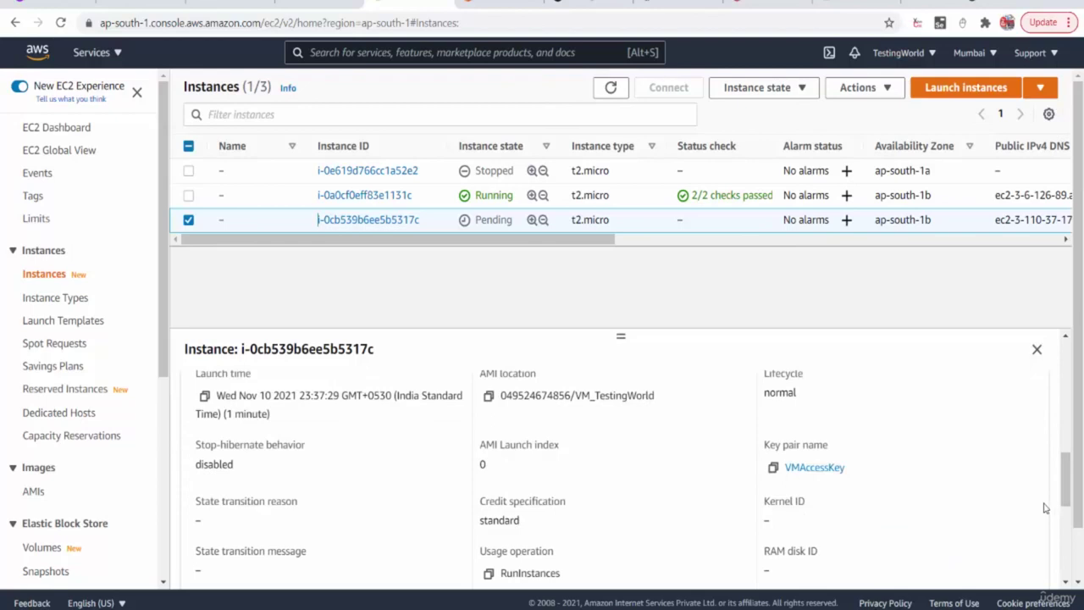
pyautogui.moveTo(1072, 481)
pyautogui.mouseDown()
pyautogui.moveTo(1069, 360)
pyautogui.moveTo(1078, 472)
pyautogui.mouseUp()
pyautogui.moveTo(238, 461); pyautogui.dragTo(324, 480)
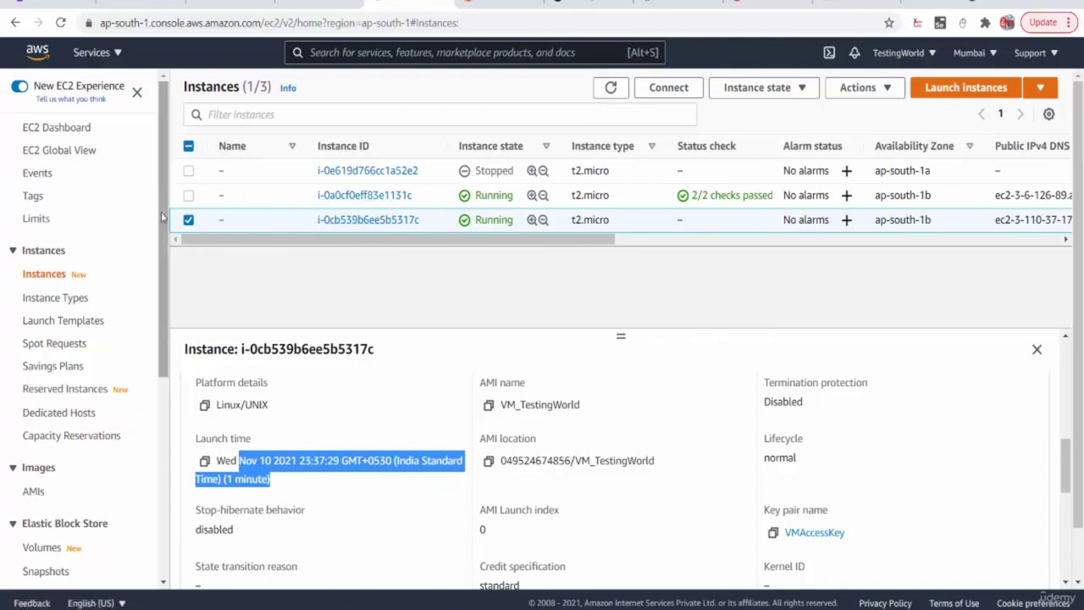
# Select the older running instance instead of the new one and bring up its Actions menu.
pyautogui.click(190, 222)
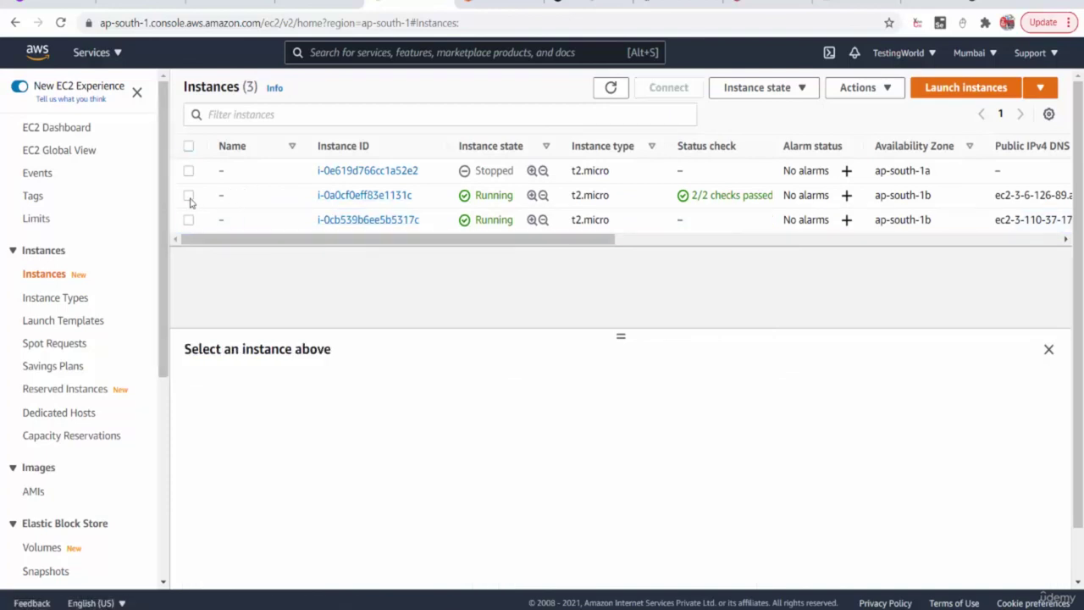
pyautogui.click(188, 197)
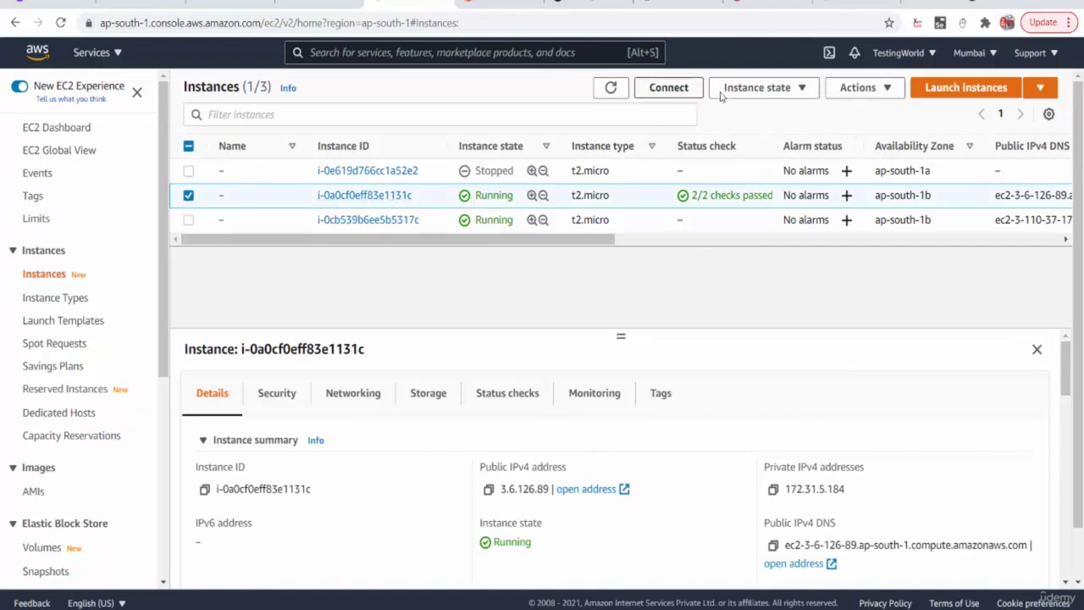
pyautogui.click(862, 88)
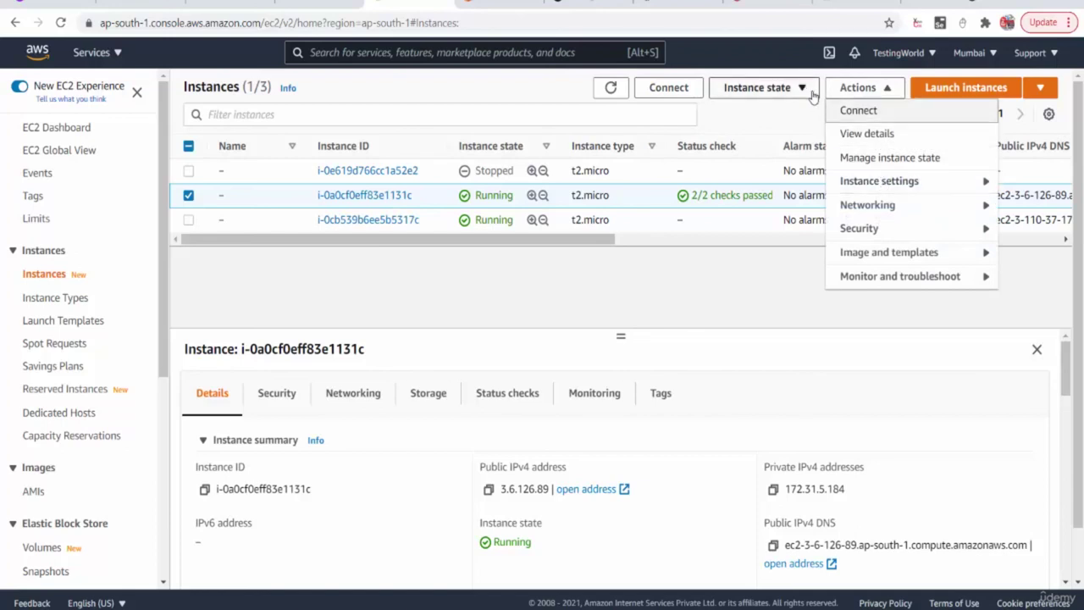
# Stop the older instance i-0a0cf0eff83e1131c.
pyautogui.click(762, 87)
pyautogui.click(763, 117)
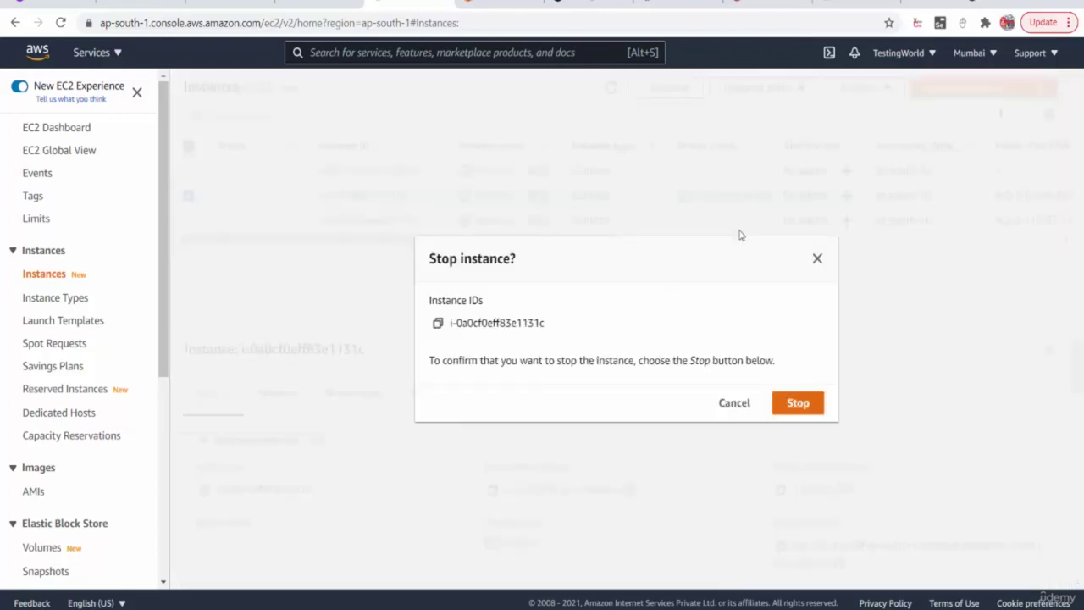
pyautogui.click(799, 404)
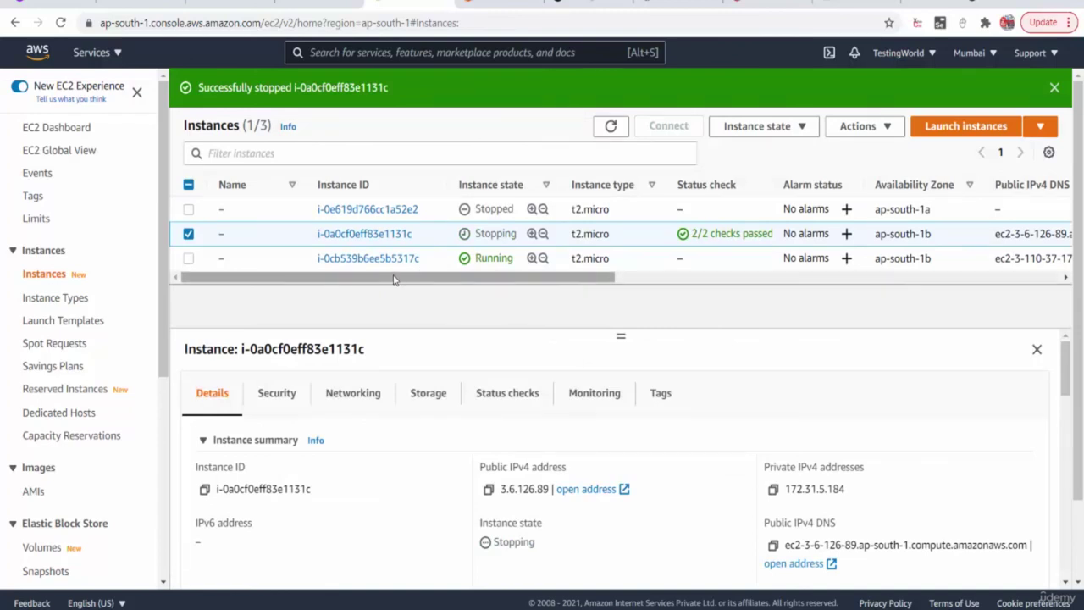
pyautogui.click(188, 234)
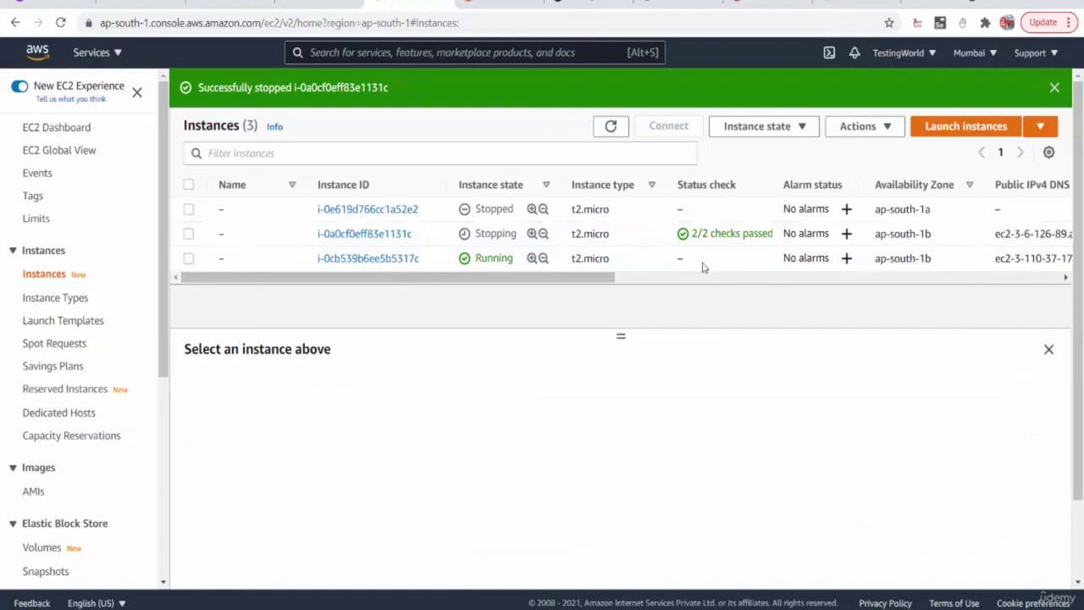
# Refresh until clone i-0cb539b6ee5b5317c passes 2/2 status checks, then open its Connect page.
pyautogui.click(608, 128)
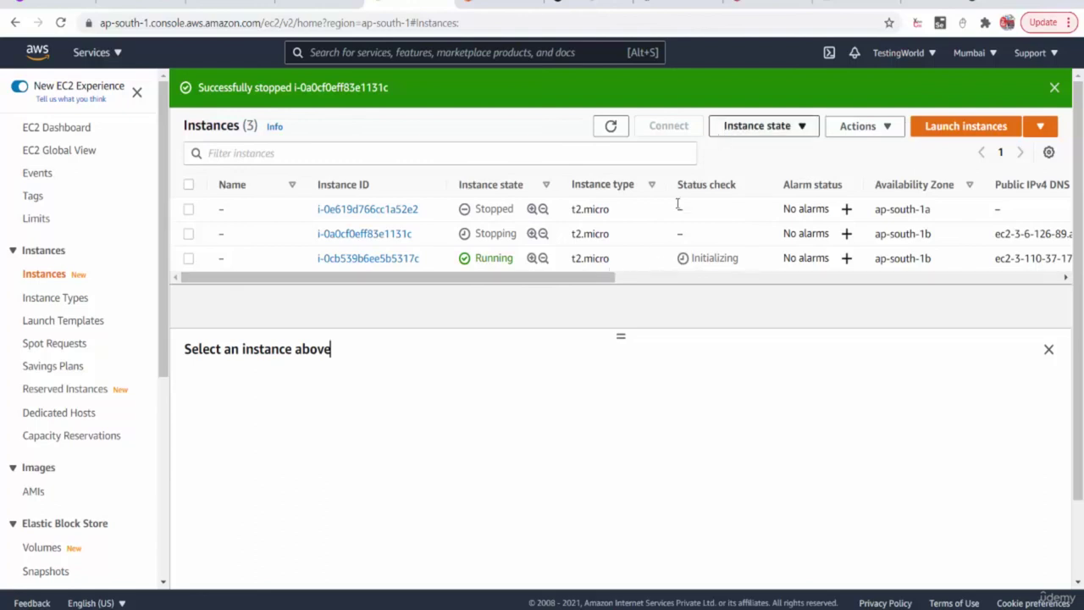
pyautogui.click(275, 261)
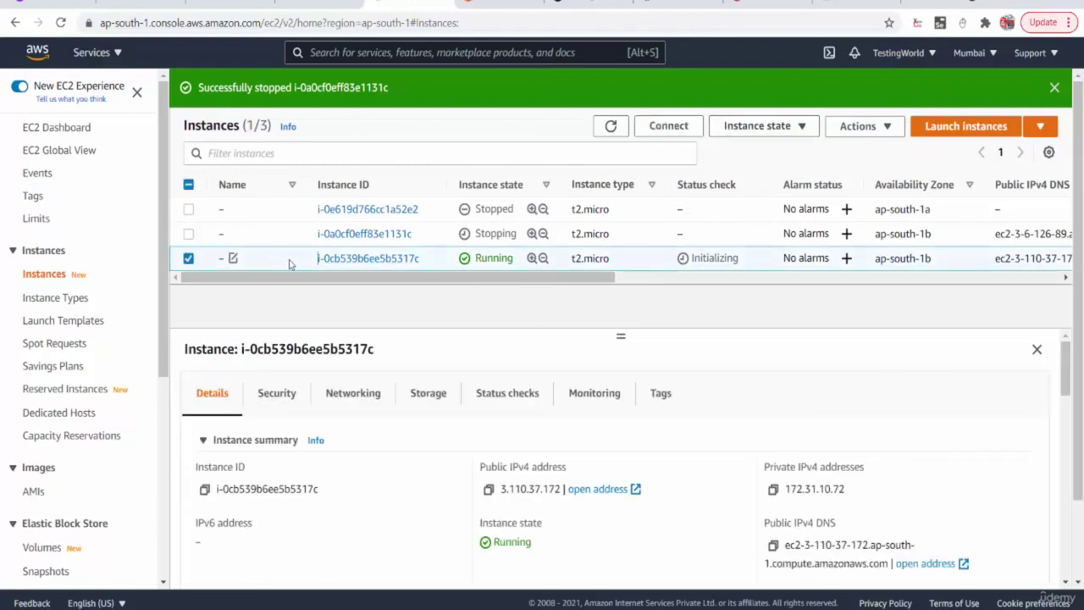
pyautogui.moveTo(1069, 387); pyautogui.dragTo(1070, 479)
pyautogui.moveTo(217, 500); pyautogui.dragTo(370, 523)
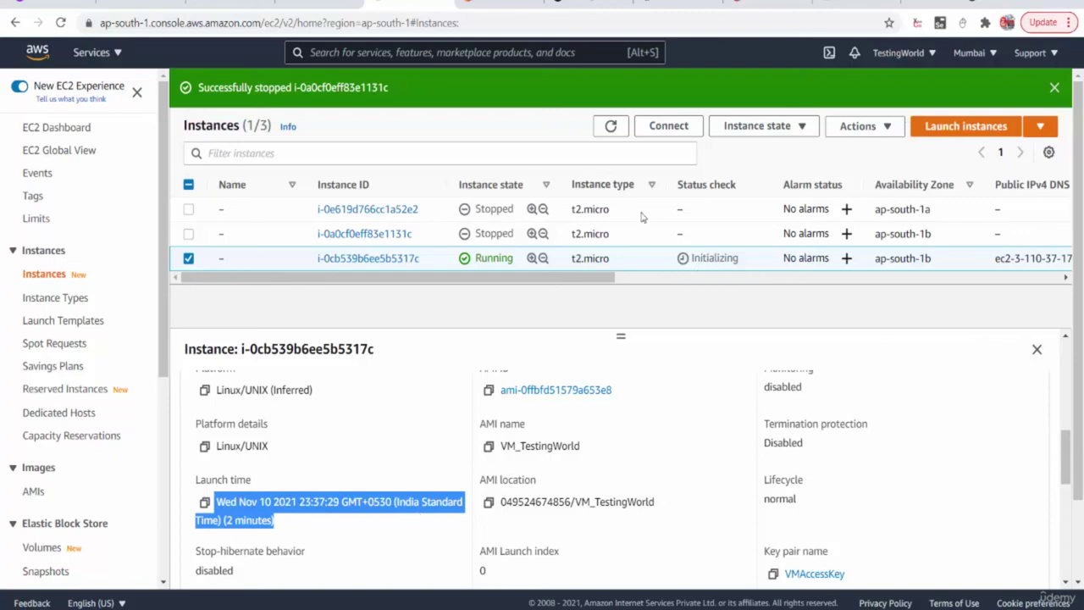
pyautogui.click(610, 126)
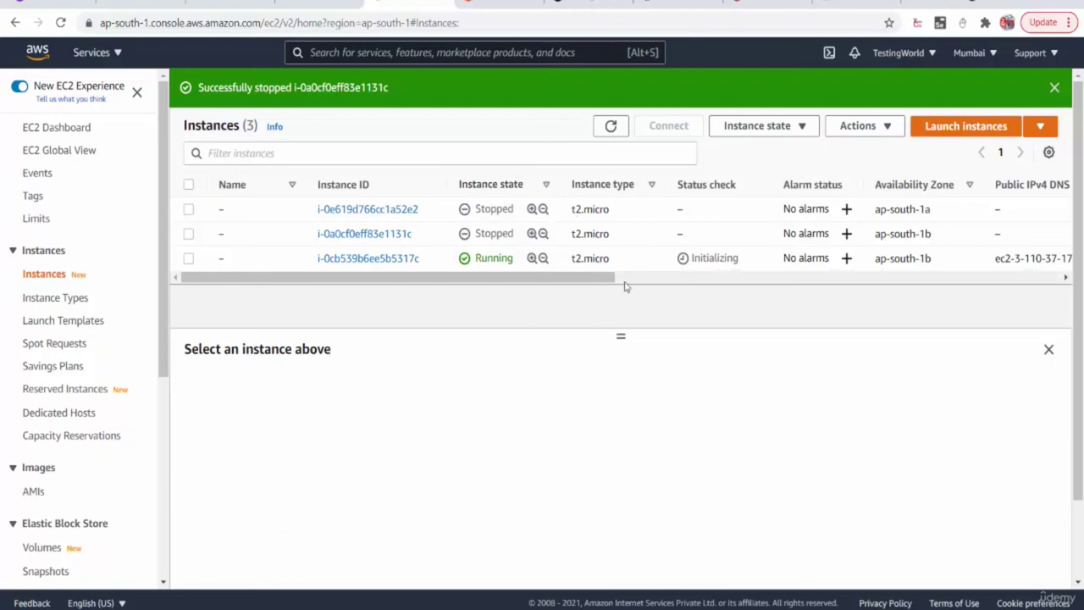
pyautogui.click(611, 127)
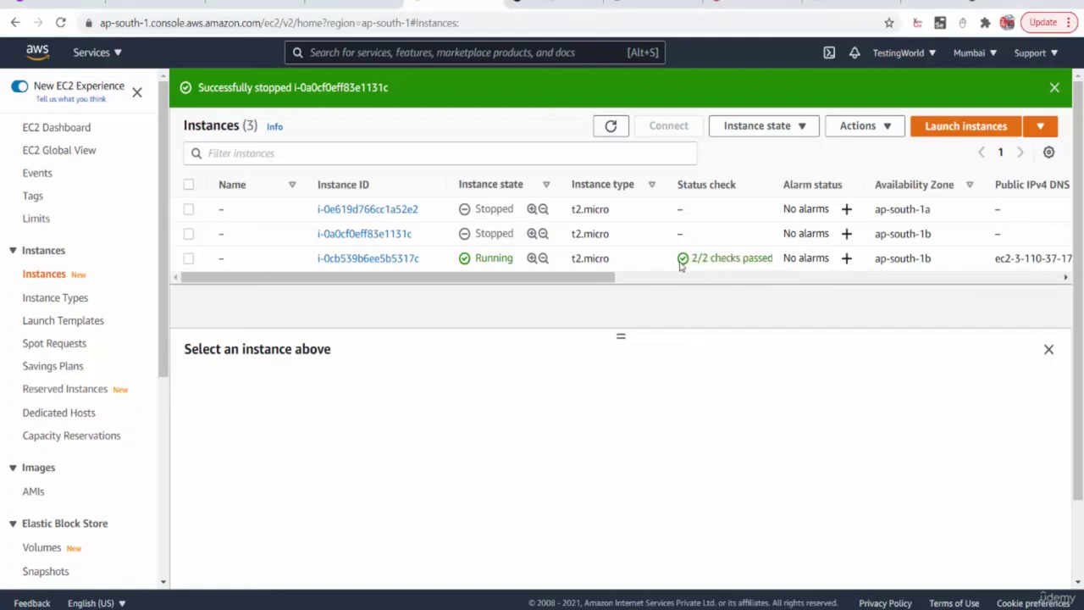
pyautogui.click(193, 263)
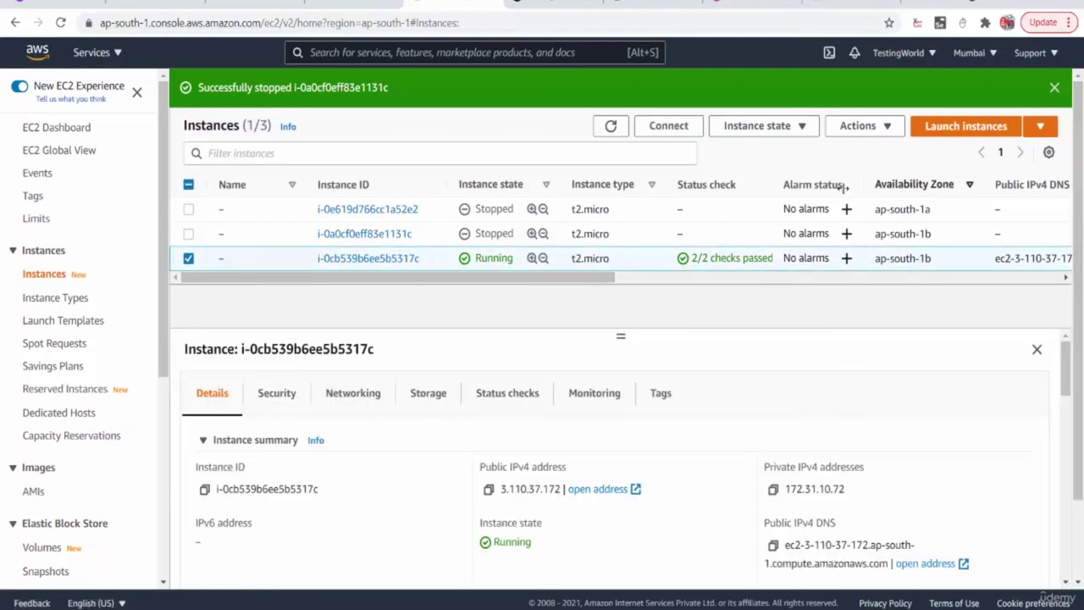
pyautogui.click(681, 129)
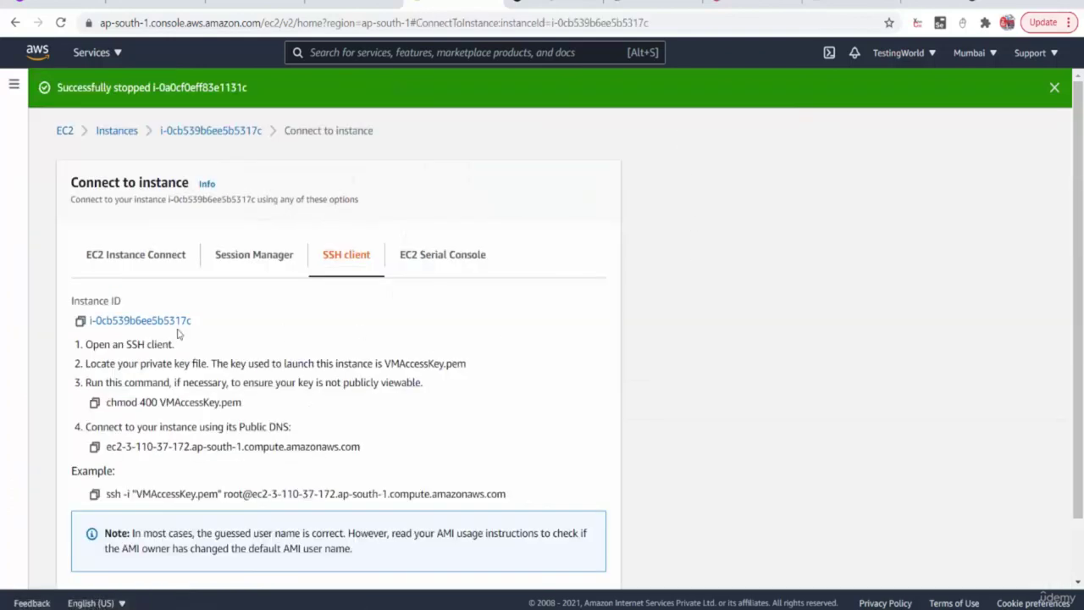
# Connect as root via EC2 Instance Connect and run java -version, showing openjdk 11.0.13 Corretto.
pyautogui.click(121, 263)
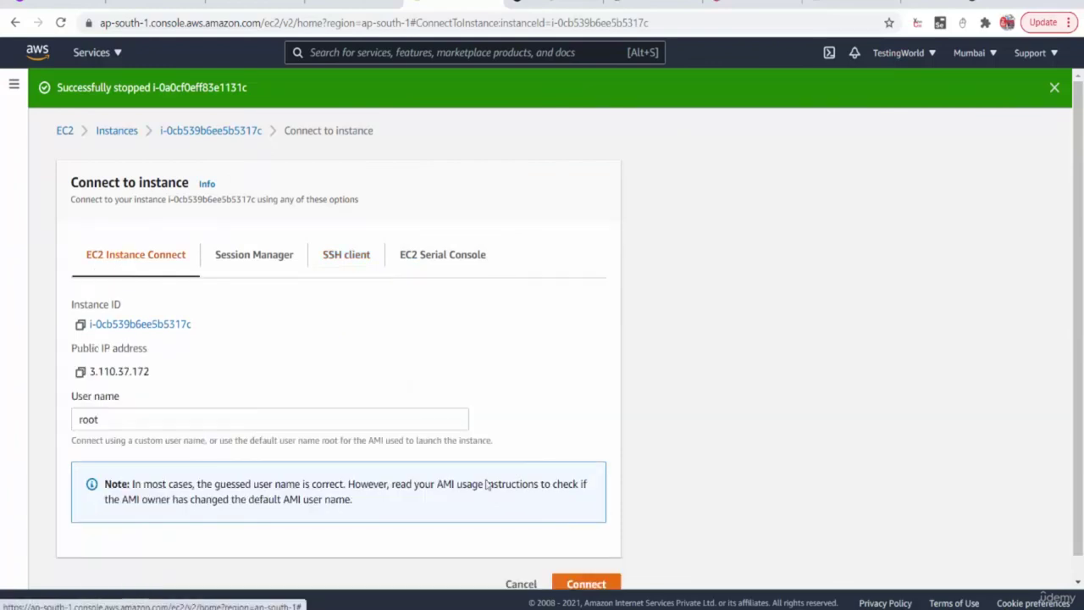
pyautogui.click(589, 584)
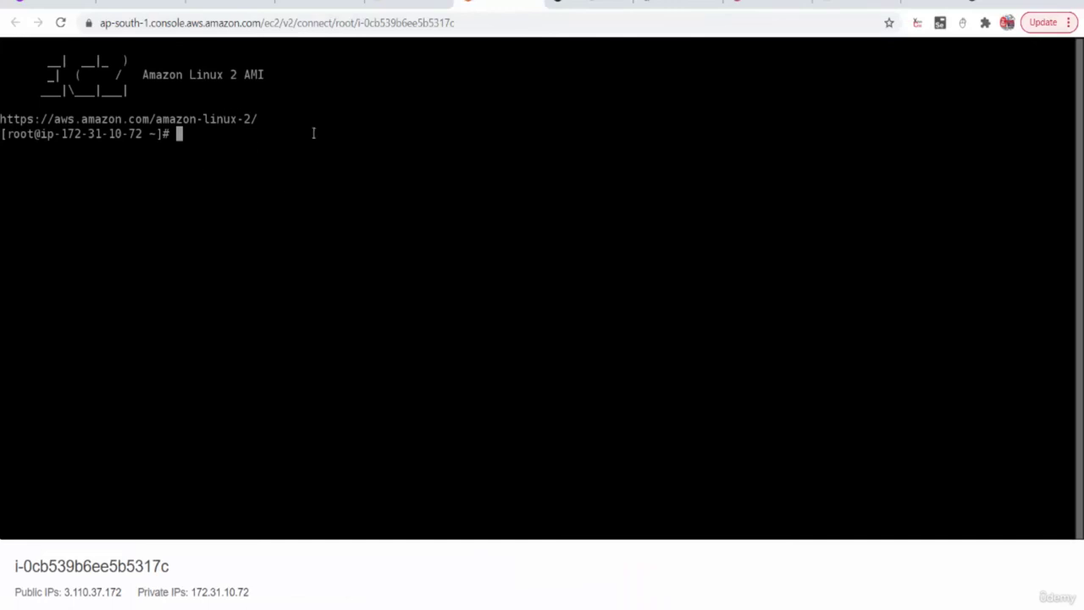
pyautogui.write('clear')
pyautogui.press('Return')
pyautogui.write('java -version')
pyautogui.press('Return')
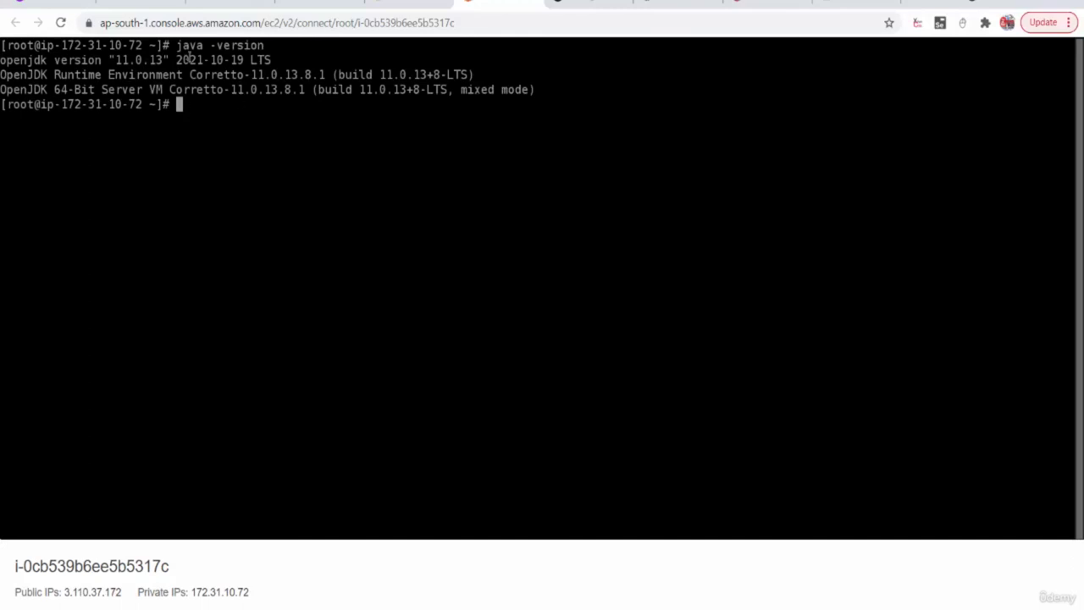
pyautogui.moveTo(58, 64); pyautogui.dragTo(246, 93)
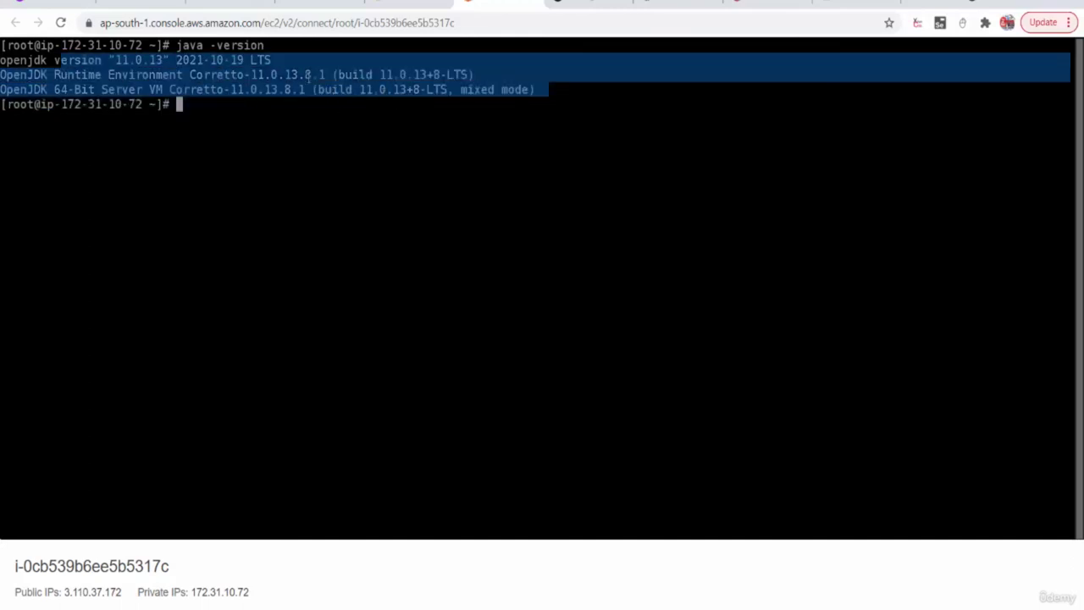